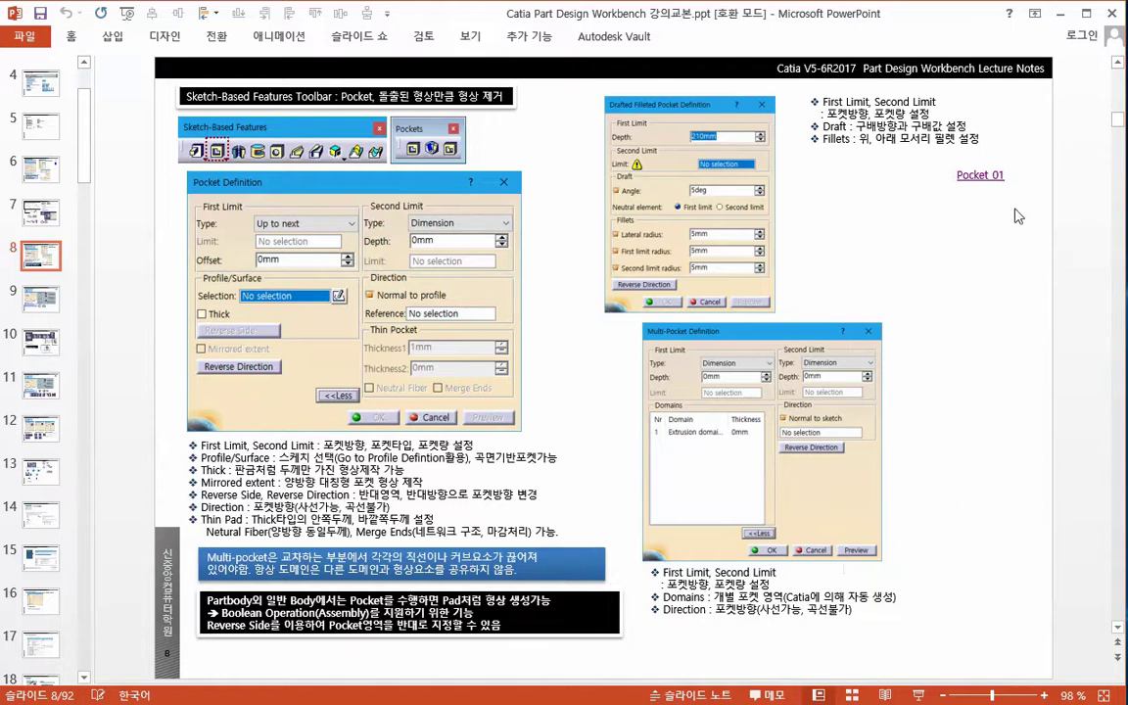
- Open the Pocket_01 example part in CATIA from the Pocket 01 hyperlink on the slide
{"action": "right_click", "coordinate": [999, 177]}
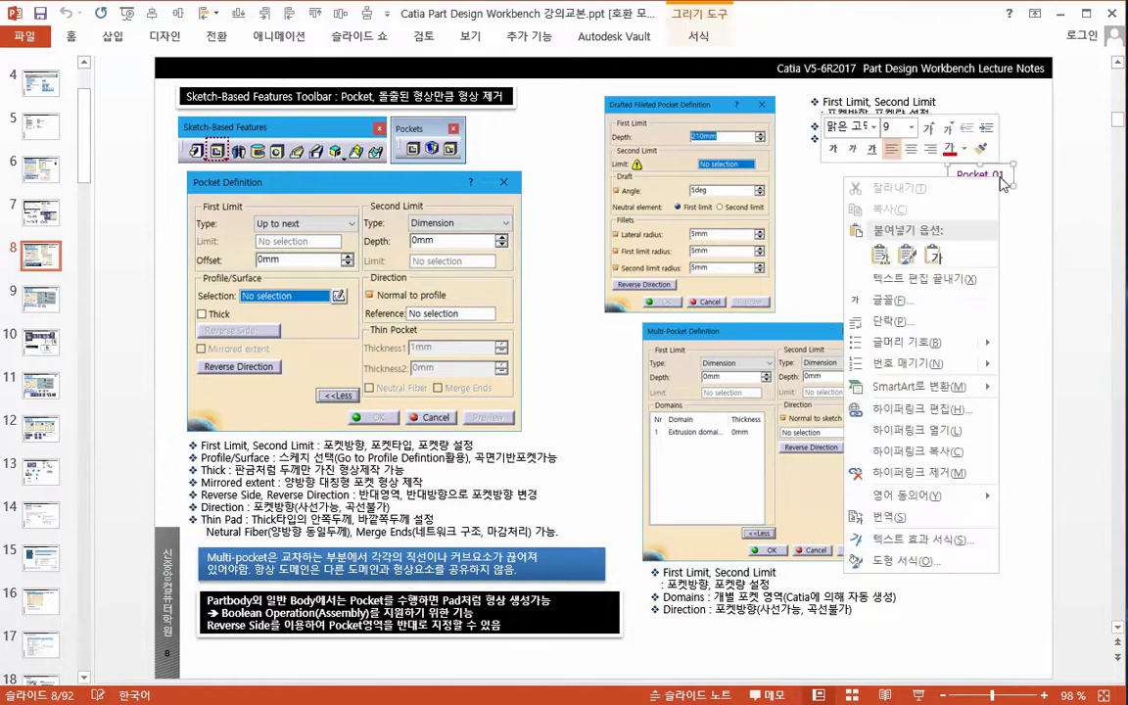
{"action": "left_click", "coordinate": [935, 431]}
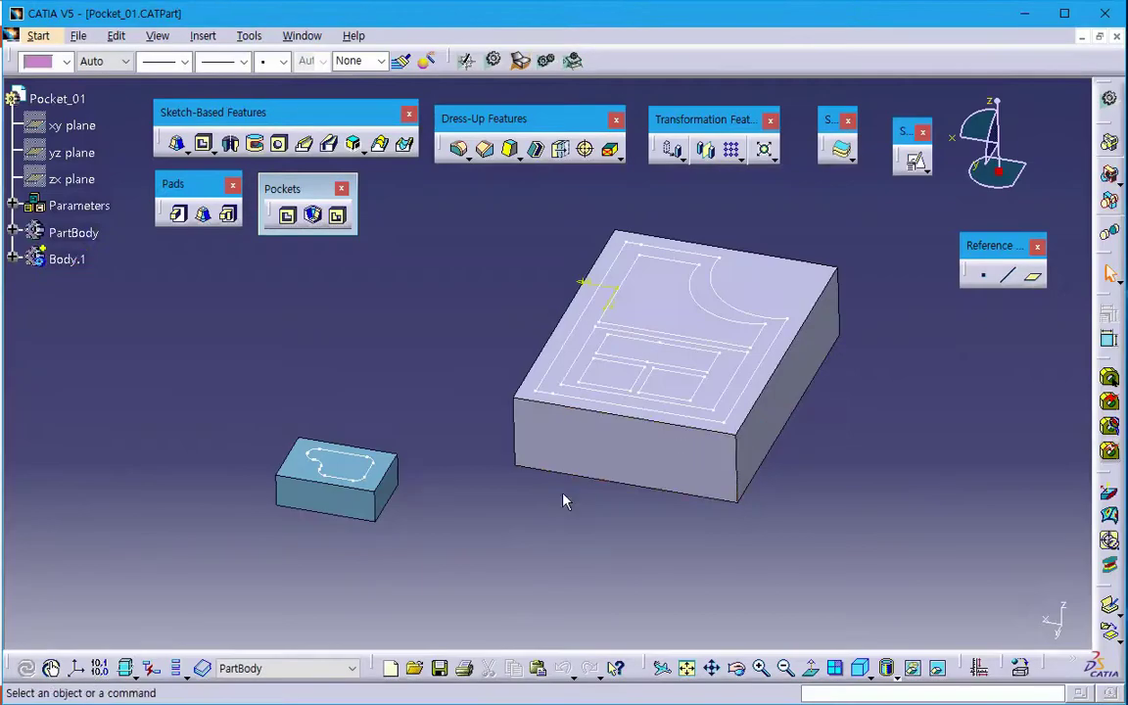
{"action": "middle_click_drag", "start_coordinate": [522, 536], "coordinate": [520, 543]}
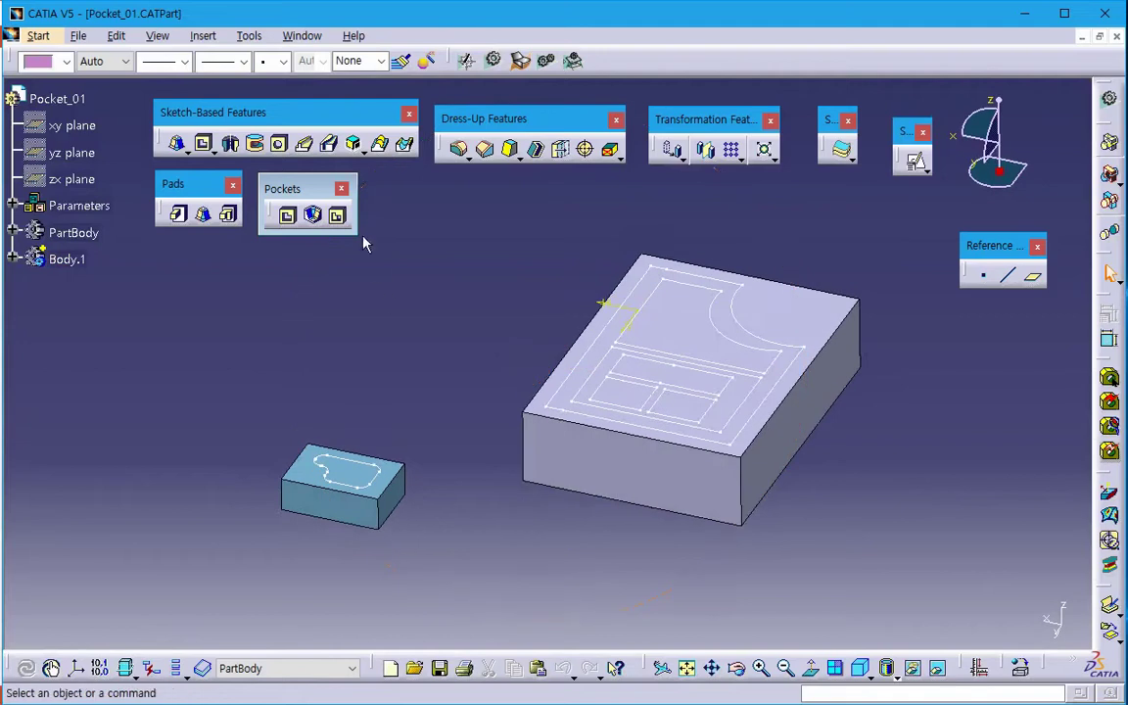
- Close the floating Pads and Pockets toolbars and detach both again below the Sketch-Based Features toolbar
{"action": "left_click", "coordinate": [342, 189]}
{"action": "left_click", "coordinate": [232, 185]}
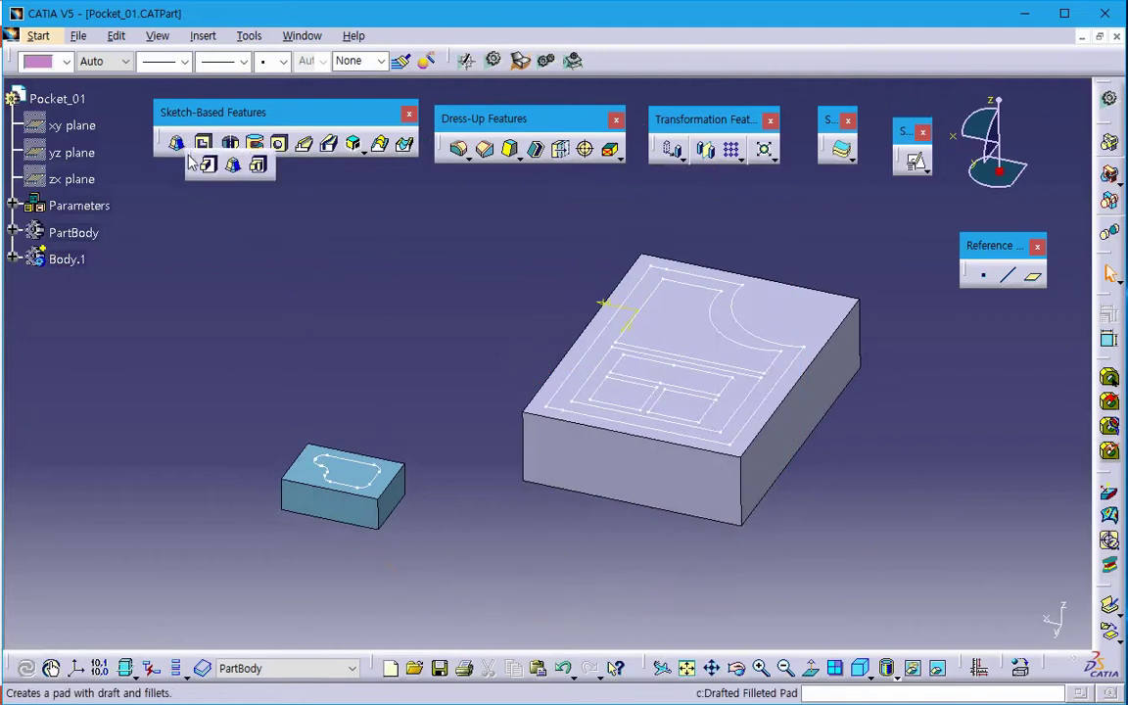
{"action": "left_click", "coordinate": [185, 150]}
{"action": "left_click_drag", "start_coordinate": [169, 183], "coordinate": [173, 217]}
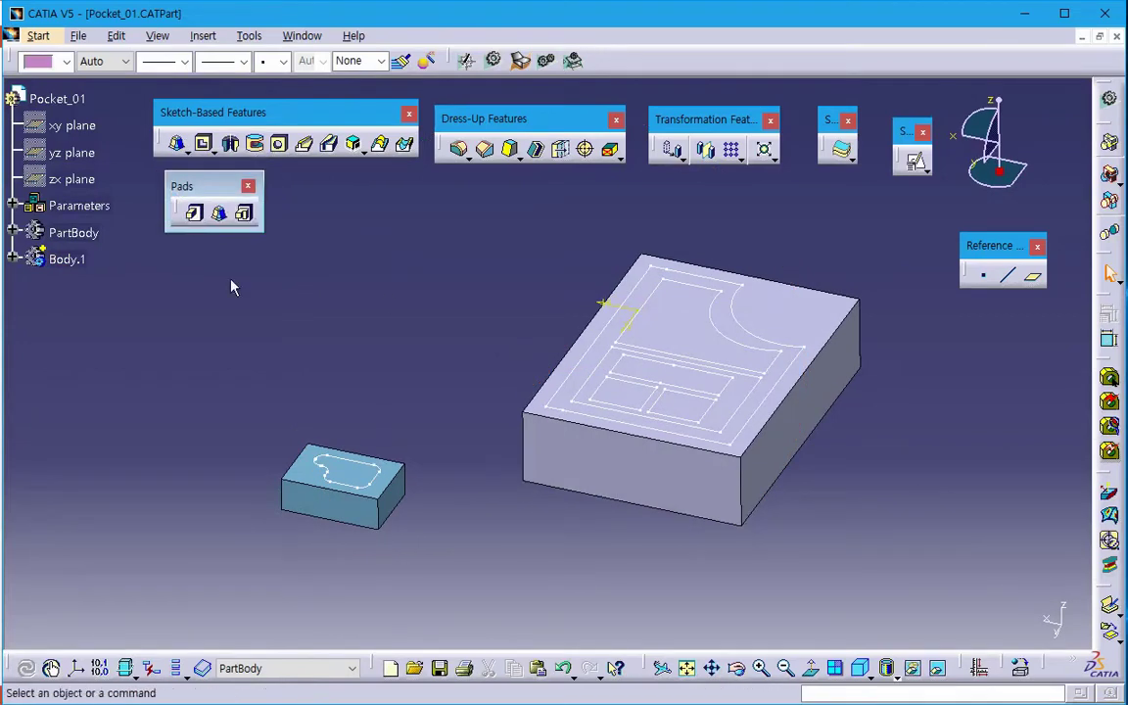
{"action": "left_click", "coordinate": [212, 151]}
{"action": "left_click_drag", "start_coordinate": [222, 167], "coordinate": [290, 209]}
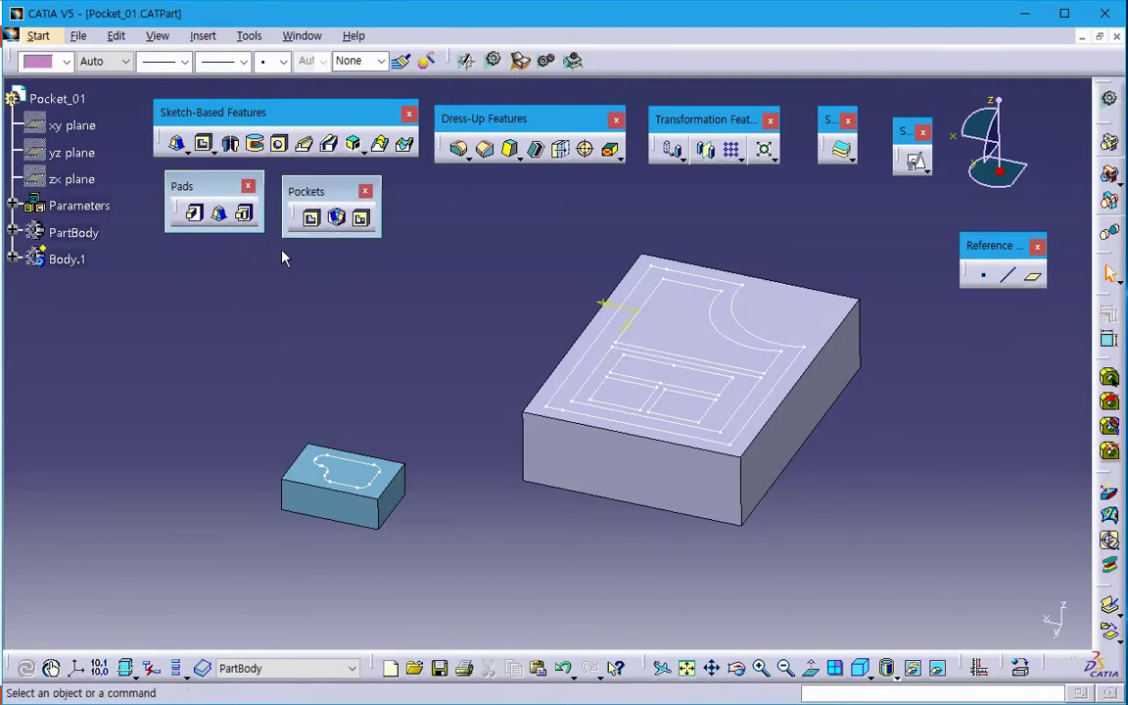
- Compare the extended options of the Pad and Pocket definitions, cancelling each without creating a feature
{"action": "left_click", "coordinate": [194, 213]}
{"action": "left_click", "coordinate": [808, 466]}
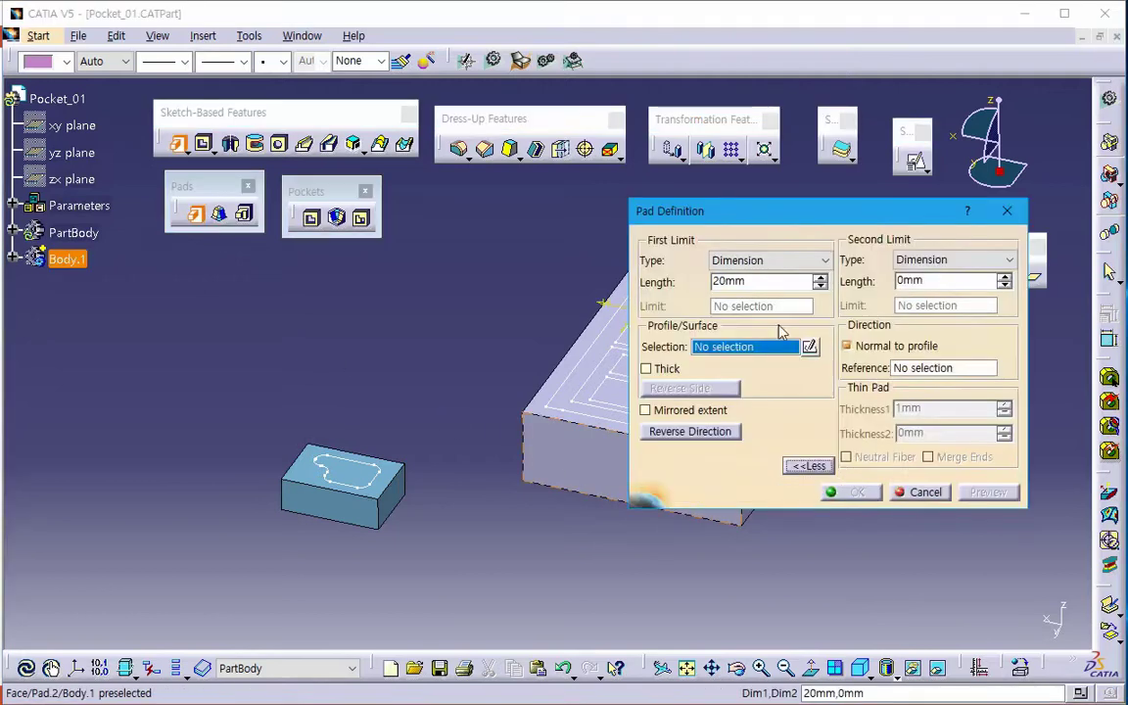
{"action": "left_click", "coordinate": [917, 493]}
{"action": "left_click", "coordinate": [312, 218]}
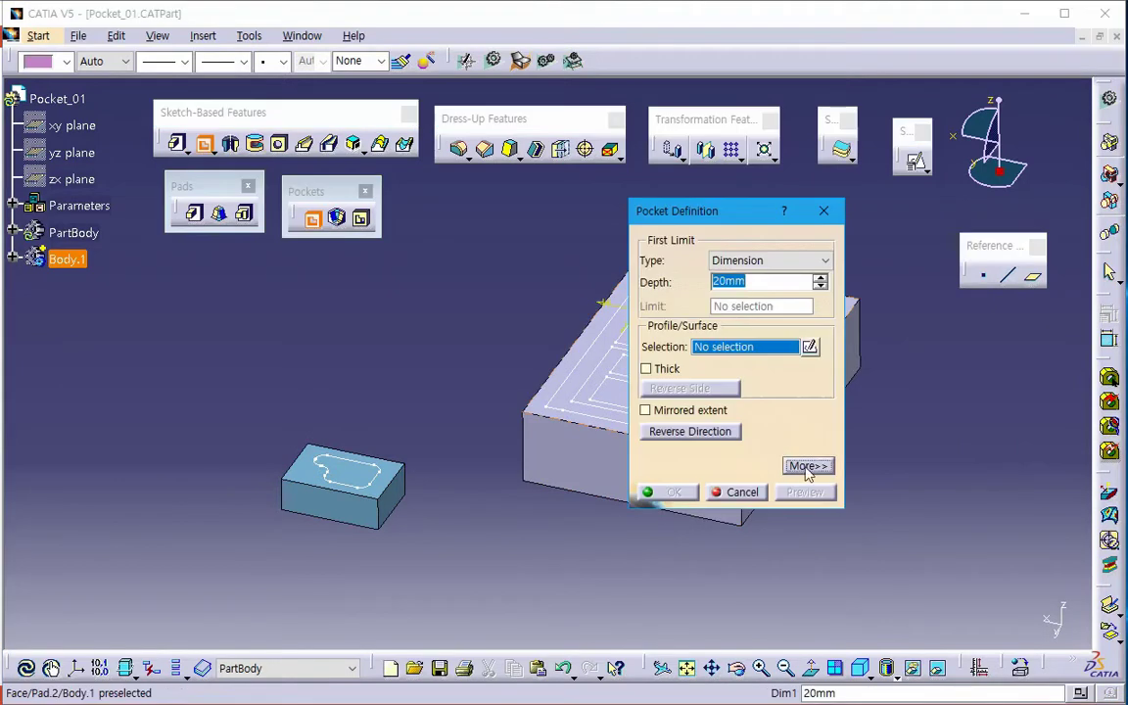
{"action": "left_click", "coordinate": [808, 468]}
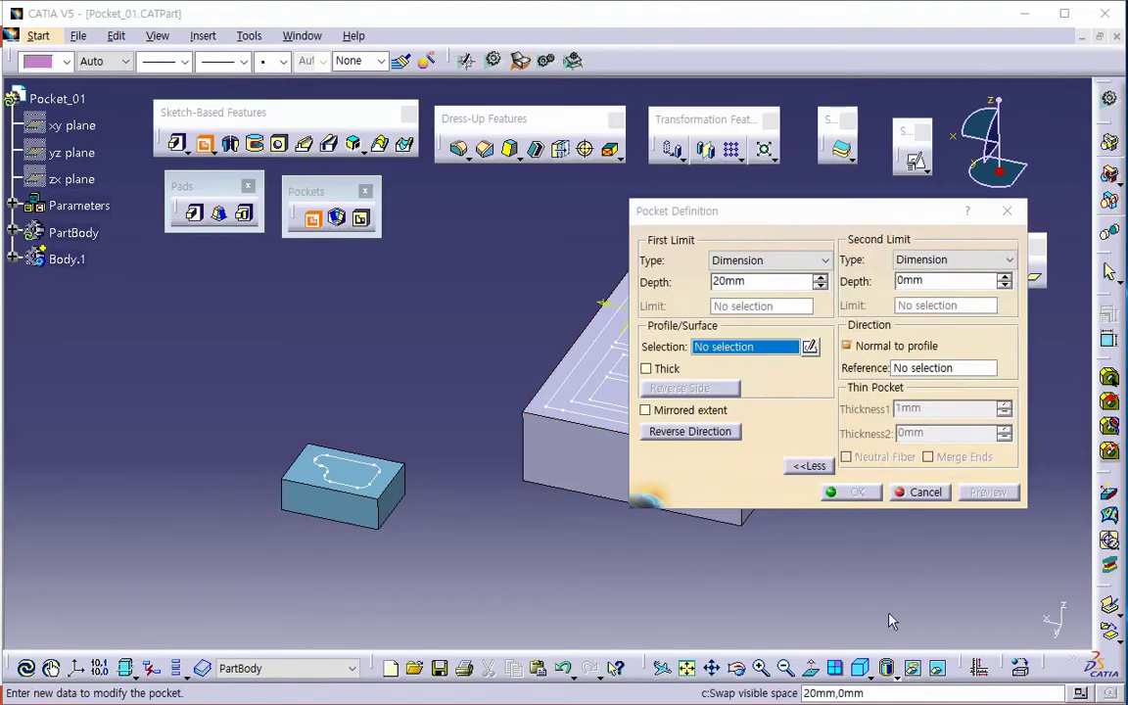
{"action": "left_click_drag", "start_coordinate": [776, 227], "coordinate": [701, 227]}
{"action": "left_click", "coordinate": [879, 493]}
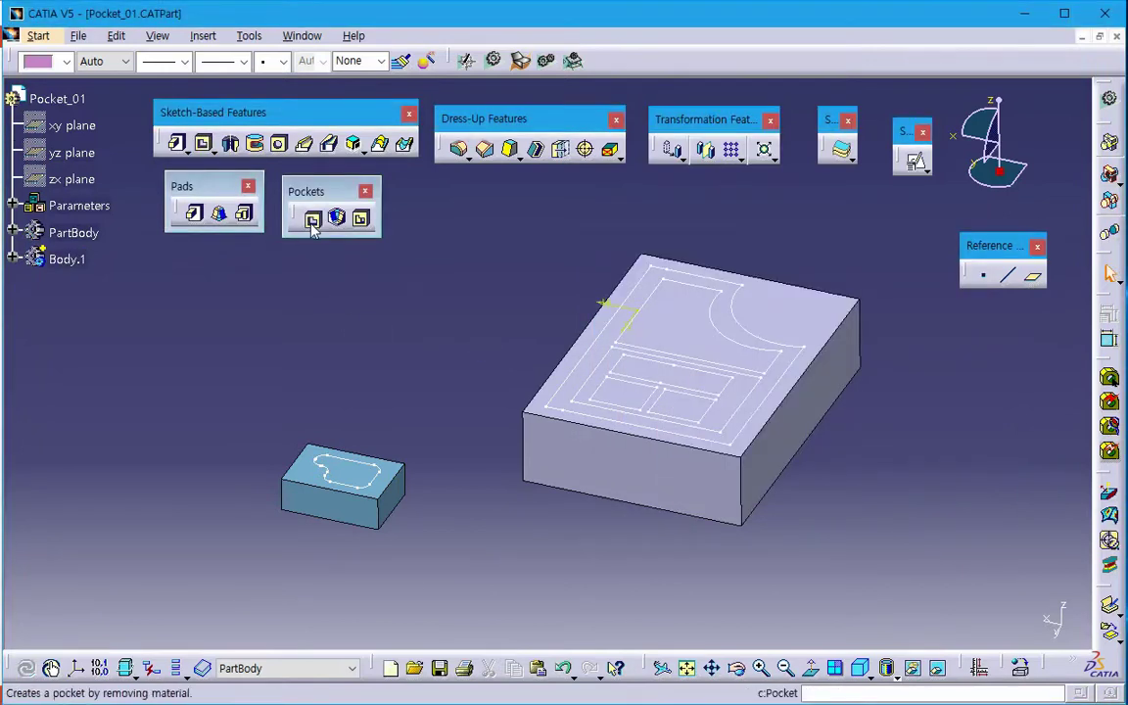
- Examine which block belongs to PartBody and which to Body.1 by selecting the two bodies alternately
{"action": "middle_click_drag", "start_coordinate": [307, 383], "coordinate": [196, 317]}
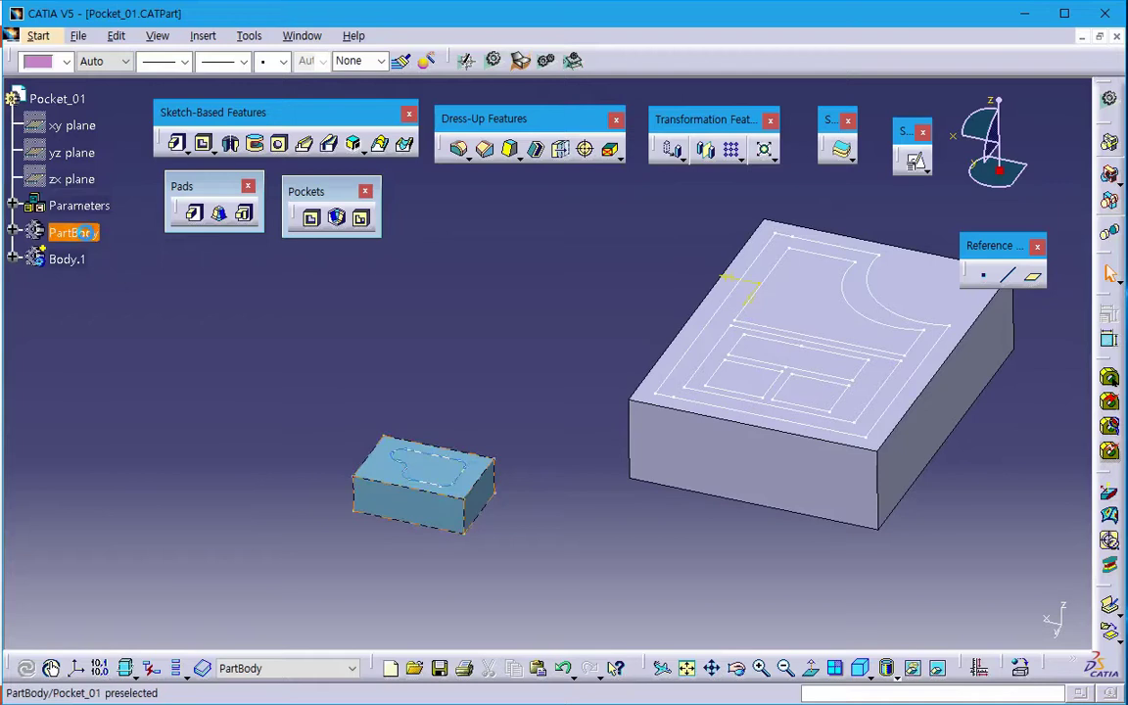
{"action": "left_click", "coordinate": [87, 235]}
{"action": "left_click", "coordinate": [69, 260]}
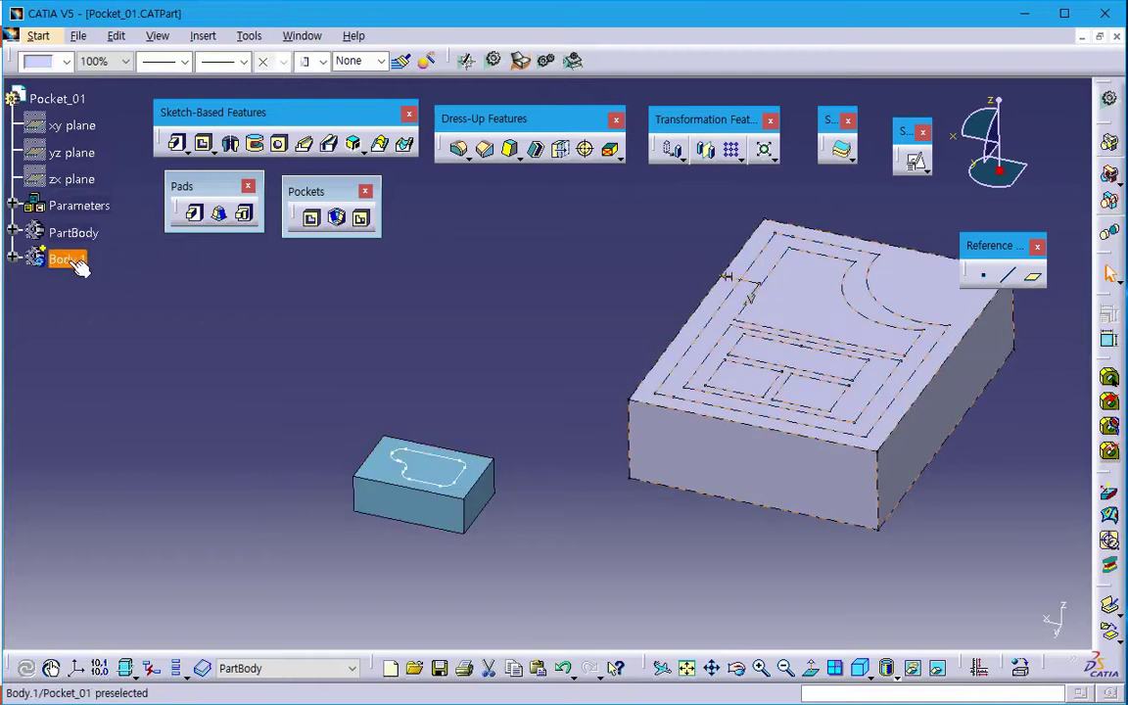
{"action": "left_click", "coordinate": [73, 233]}
{"action": "left_click", "coordinate": [66, 260]}
{"action": "left_click", "coordinate": [115, 266]}
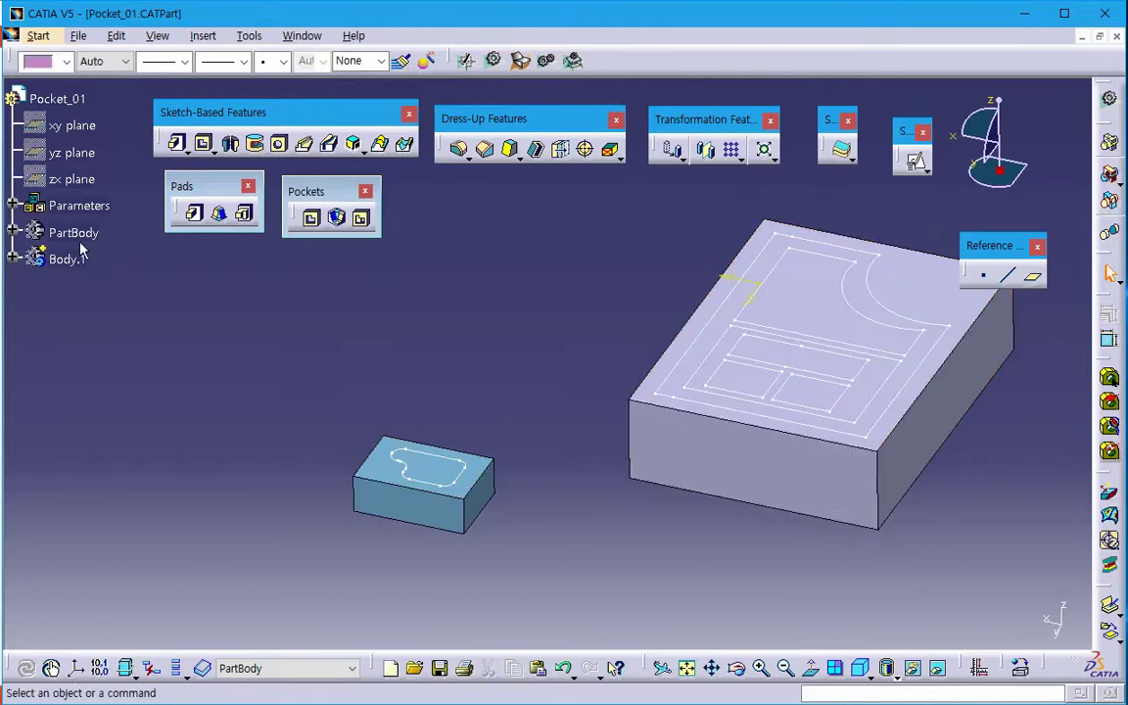
{"action": "middle_click_drag", "start_coordinate": [169, 332], "coordinate": [251, 384]}
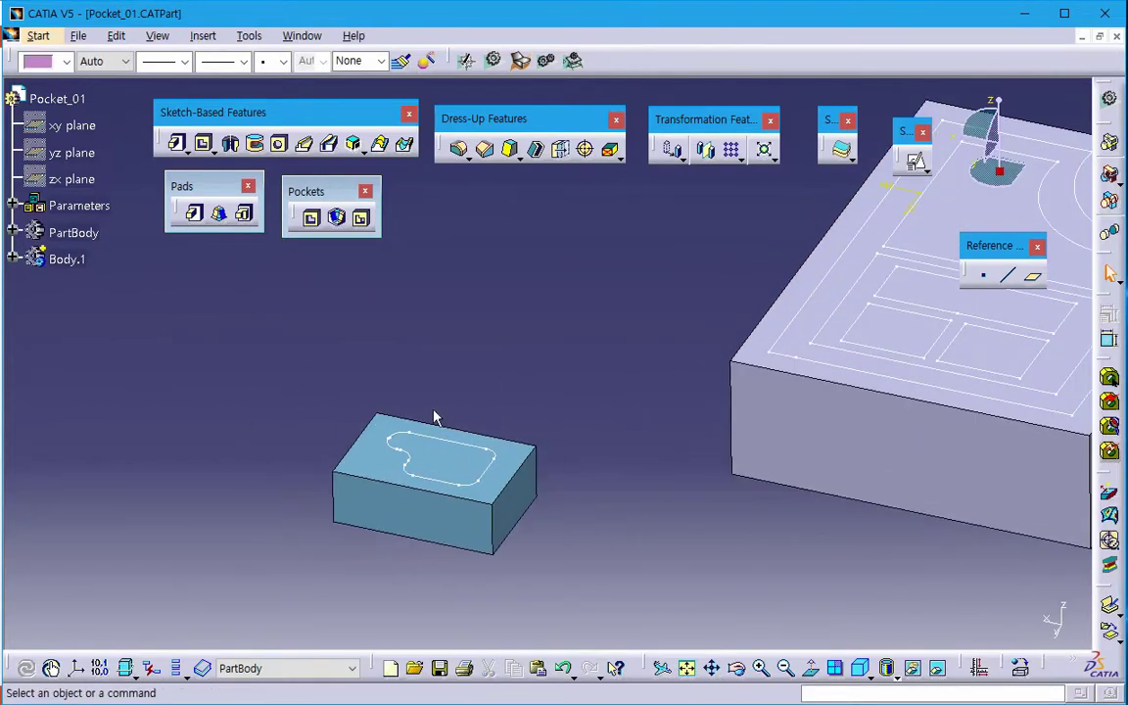
- Expand PartBody and Body.1 in the specification tree and define PartBody as the in-work object
{"action": "left_click", "coordinate": [13, 233]}
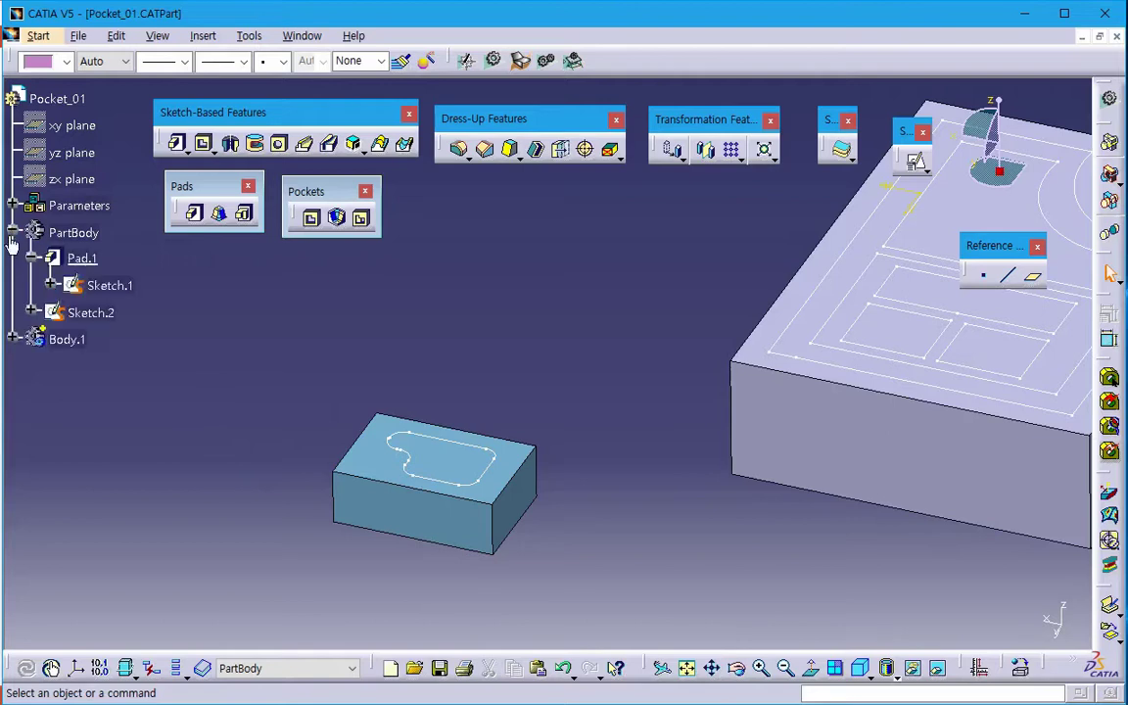
{"action": "left_click", "coordinate": [13, 339]}
{"action": "left_click", "coordinate": [365, 480]}
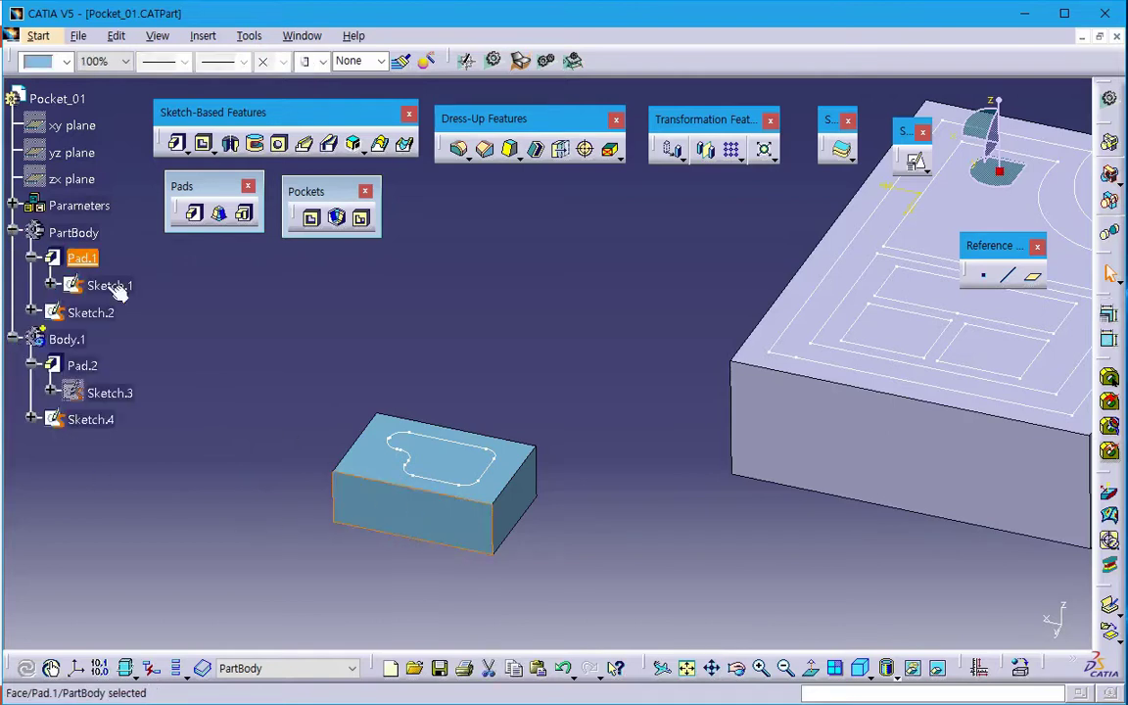
{"action": "left_click", "coordinate": [88, 233]}
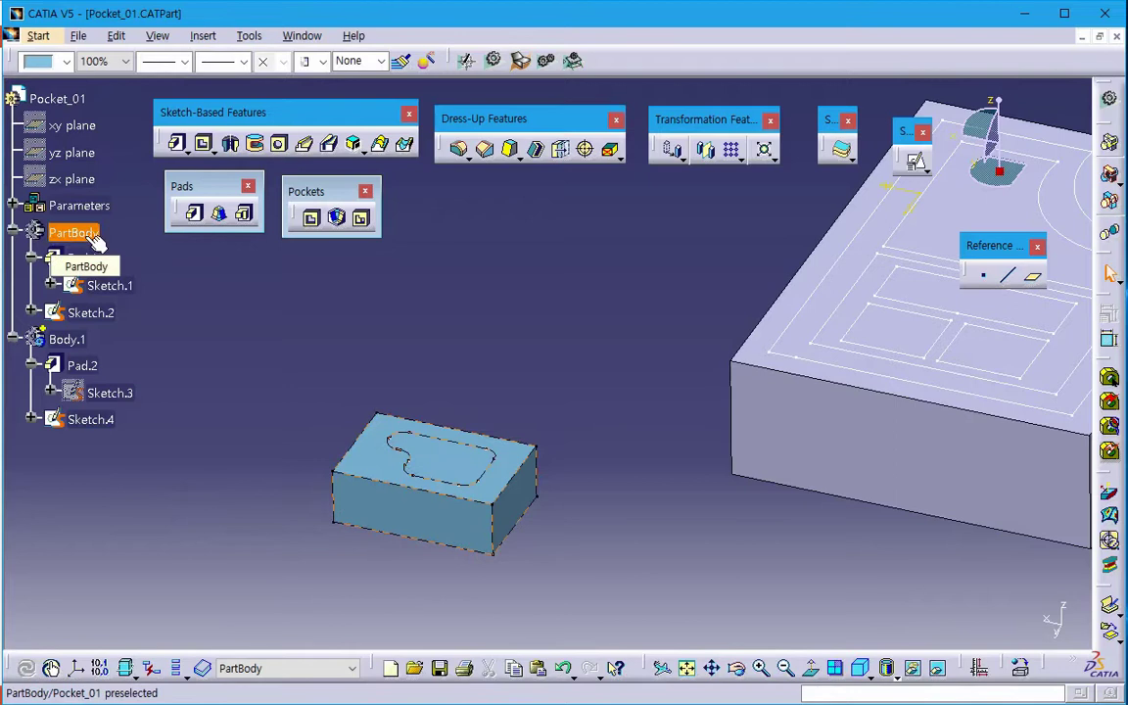
{"action": "right_click", "coordinate": [90, 236]}
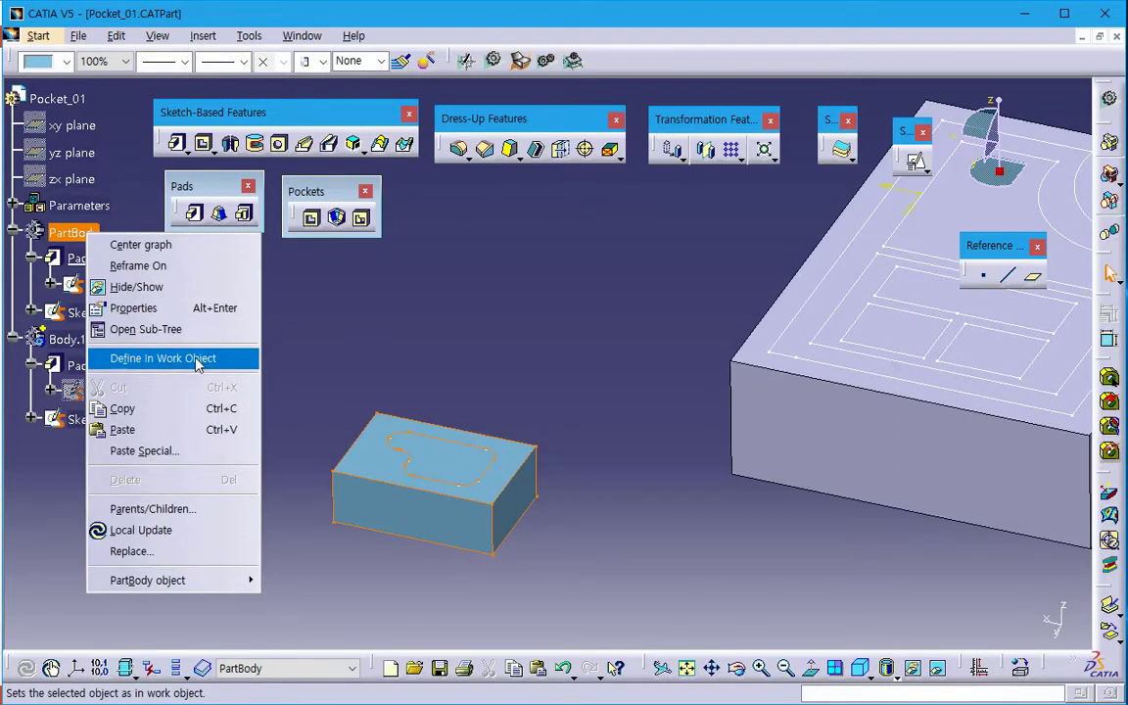
{"action": "left_click", "coordinate": [135, 360]}
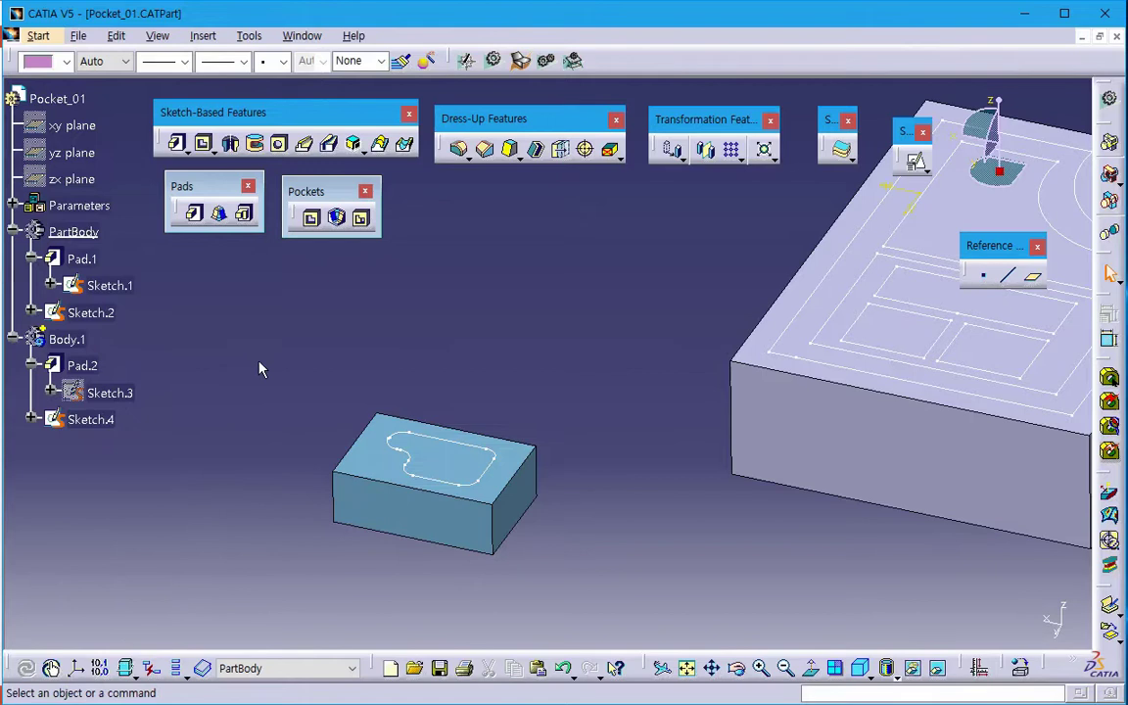
{"action": "left_click", "coordinate": [77, 233]}
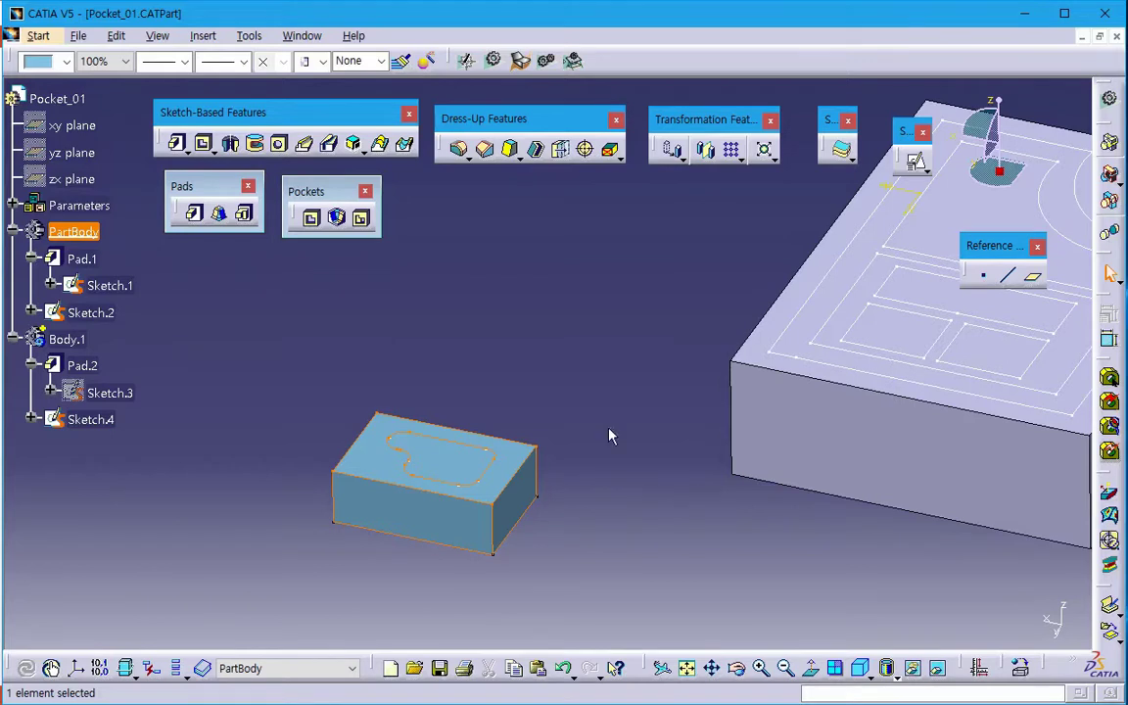
{"action": "left_click", "coordinate": [557, 339]}
- Try a 20 mm deep pocket in the small block using Sketch.2 as the profile
{"action": "left_click", "coordinate": [310, 217]}
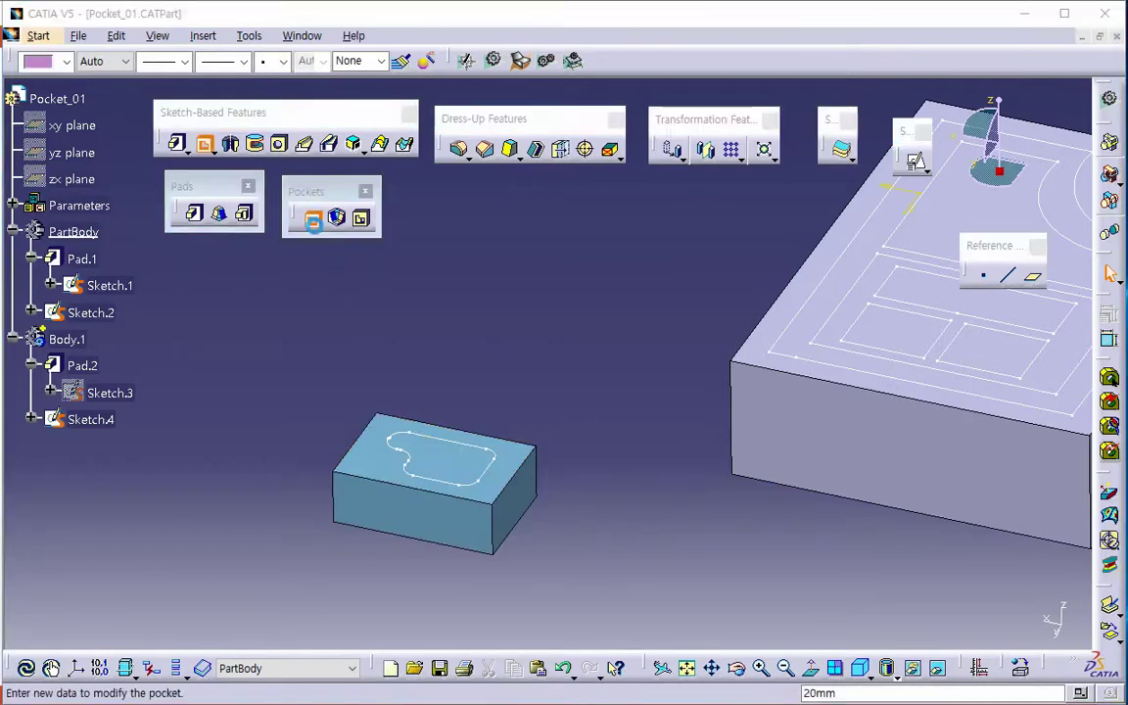
{"action": "middle_click_drag", "start_coordinate": [436, 470], "coordinate": [380, 431]}
{"action": "left_click", "coordinate": [396, 446]}
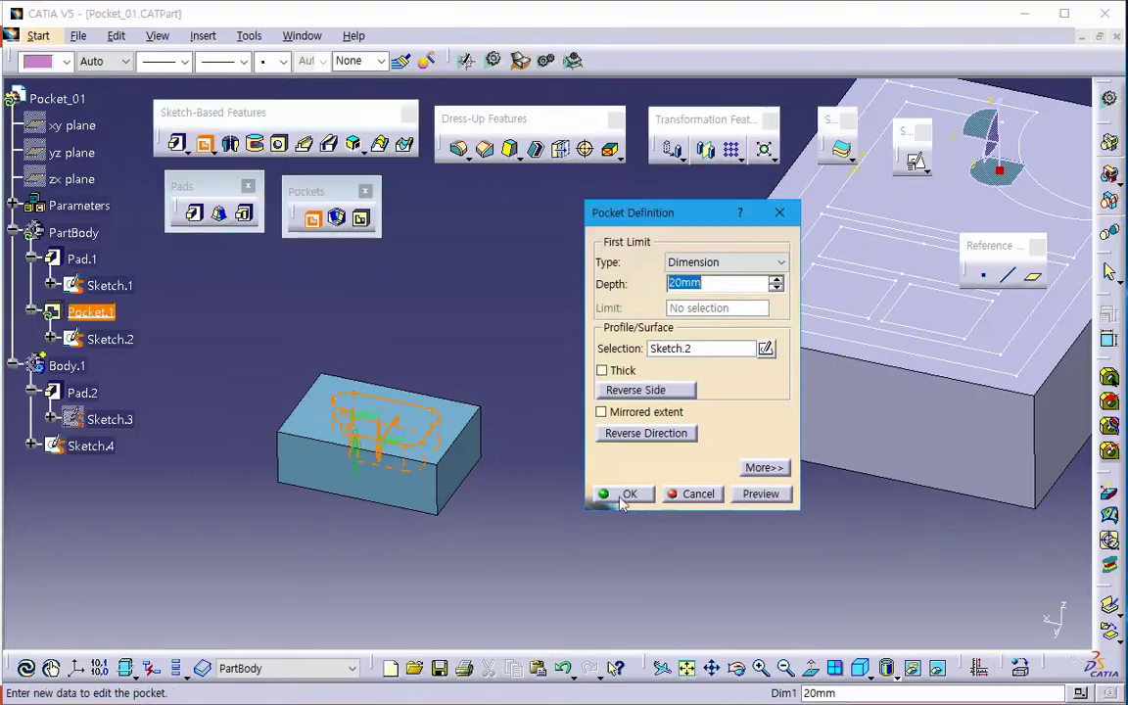
{"action": "middle_click_drag", "start_coordinate": [405, 463], "coordinate": [406, 524]}
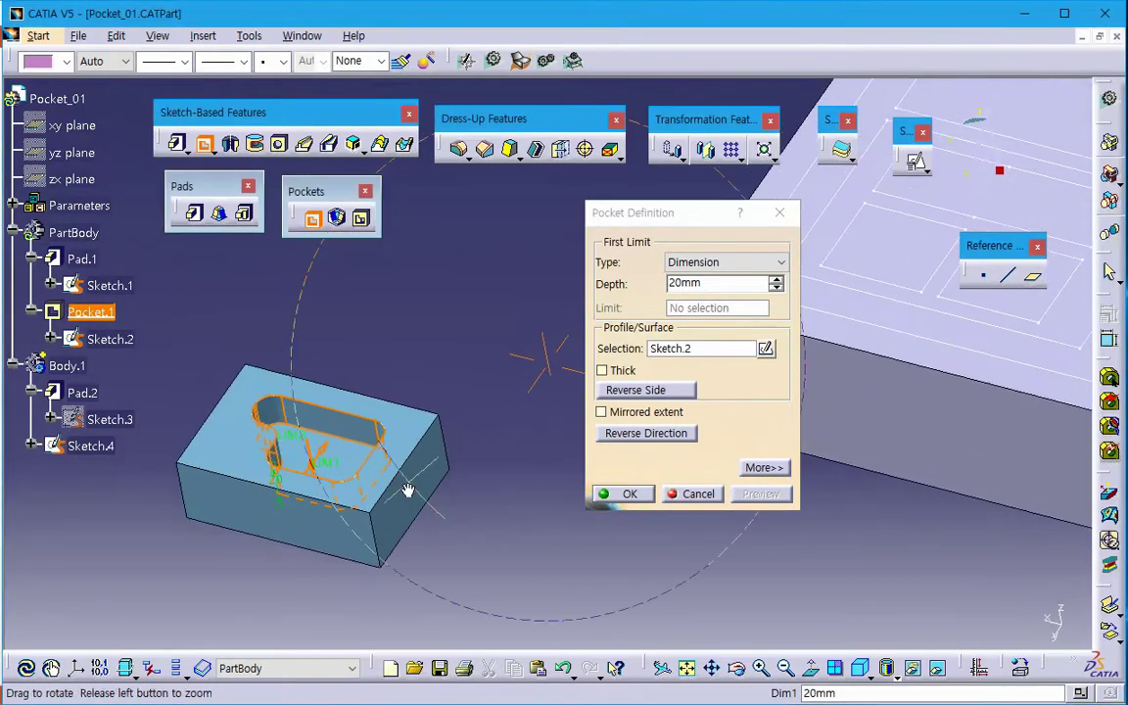
- Preview the Sketch.2 pocket with its direction reversed, and restore the cut direction into the block
{"action": "left_click", "coordinate": [660, 440]}
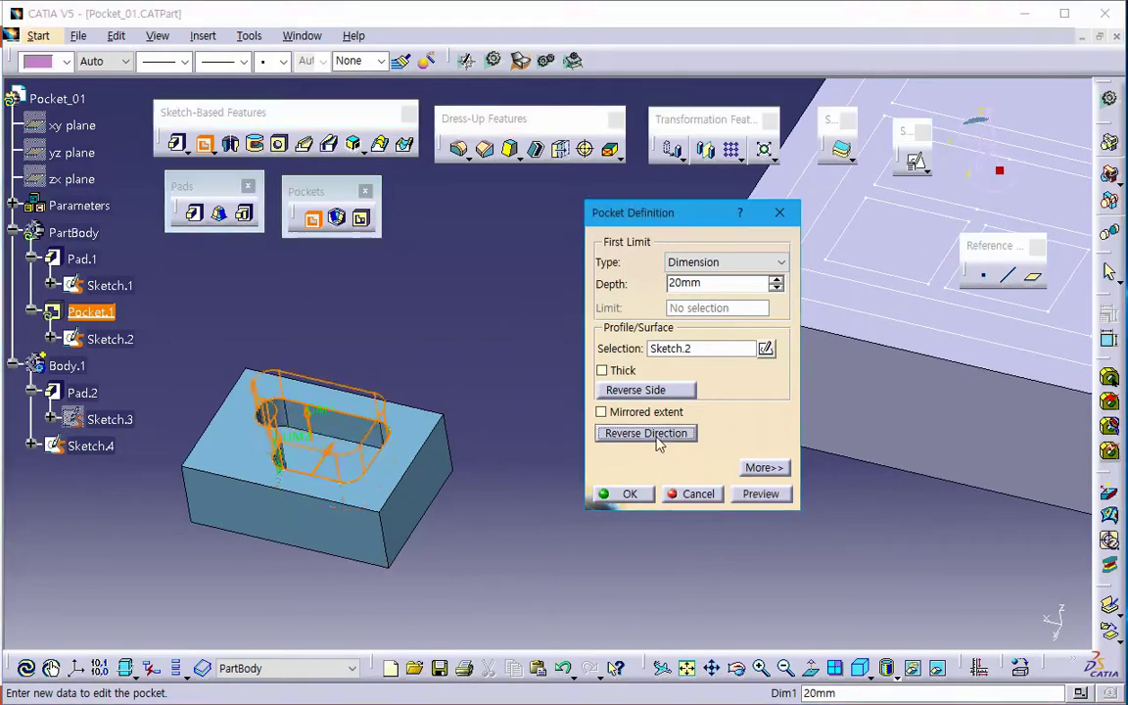
{"action": "left_click", "coordinate": [760, 494]}
{"action": "left_click", "coordinate": [683, 413]}
{"action": "left_click", "coordinate": [647, 432]}
{"action": "left_click", "coordinate": [762, 495]}
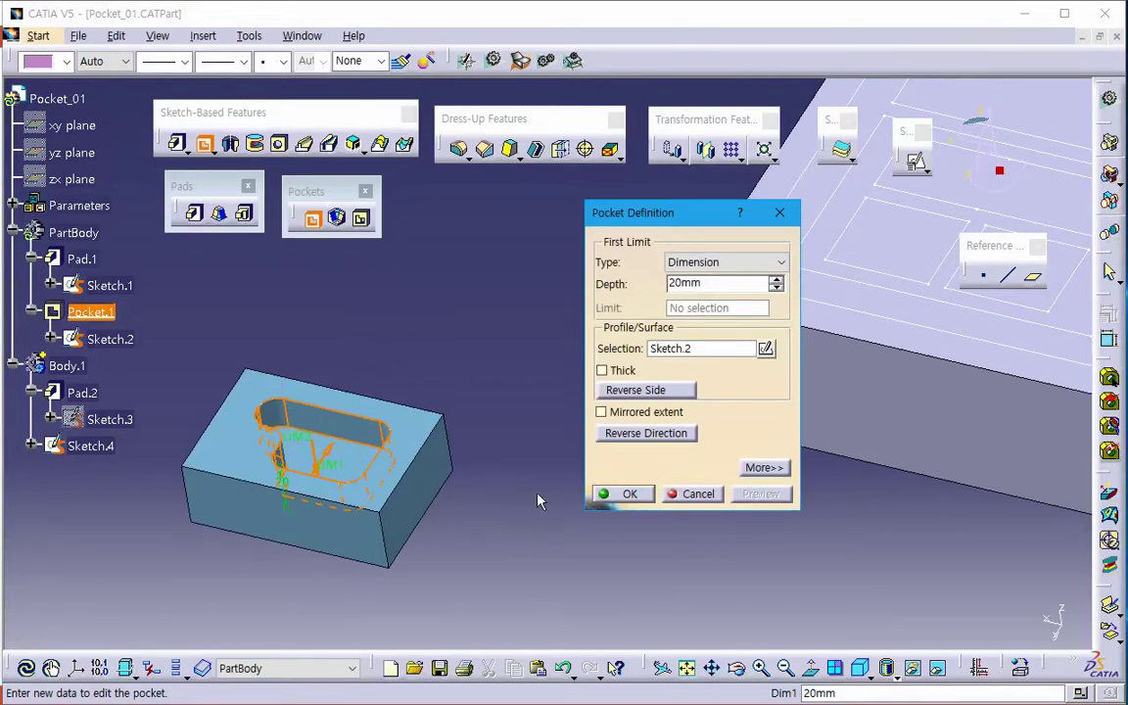
- Preview the pocket with its side reversed to remove material outside the profile, and restore the inner side
{"action": "left_click", "coordinate": [636, 390]}
{"action": "left_click", "coordinate": [760, 493]}
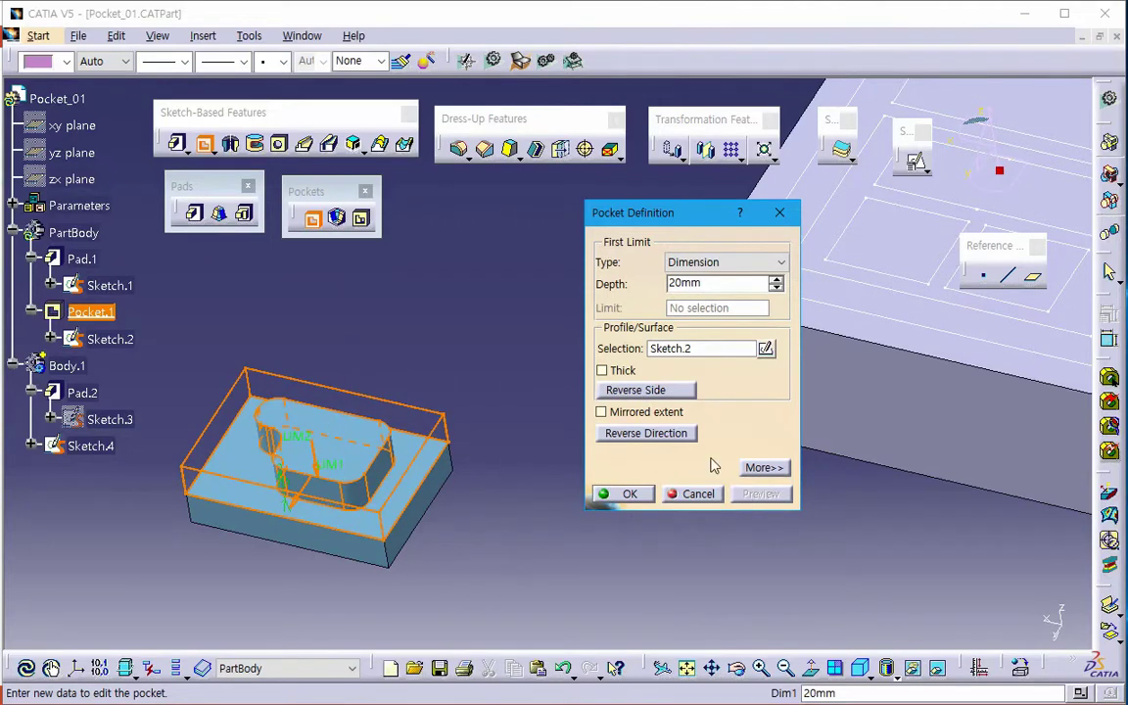
{"action": "left_click", "coordinate": [670, 392]}
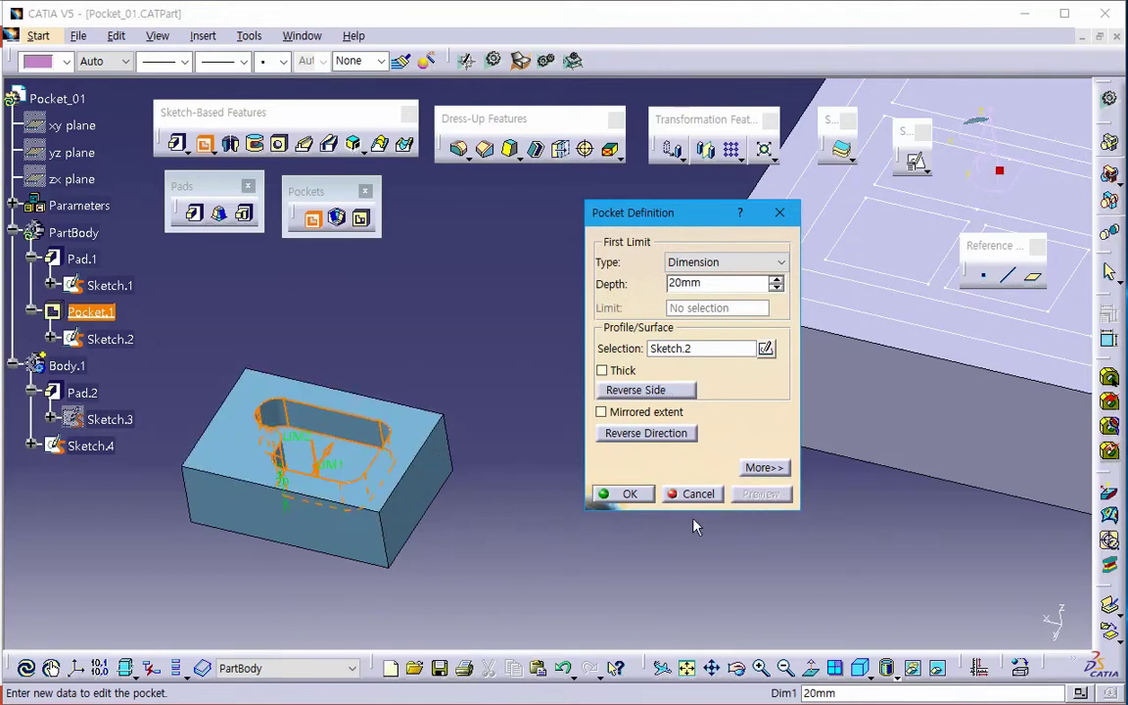
{"action": "left_click", "coordinate": [757, 497]}
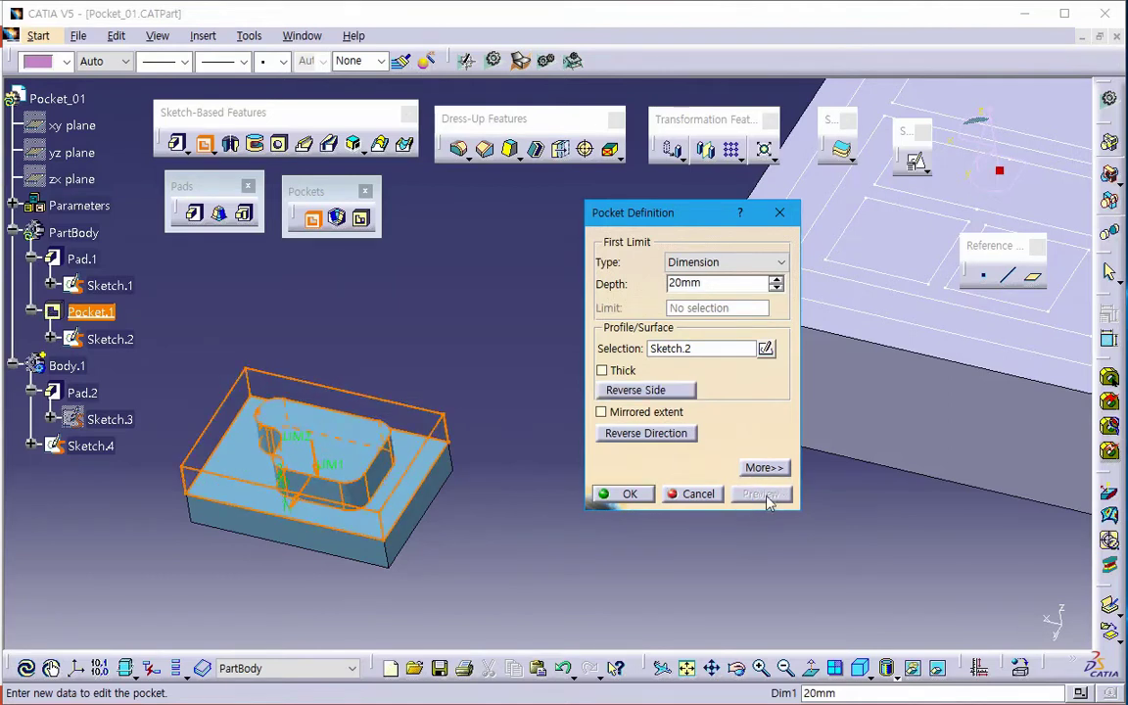
{"action": "left_click", "coordinate": [673, 390]}
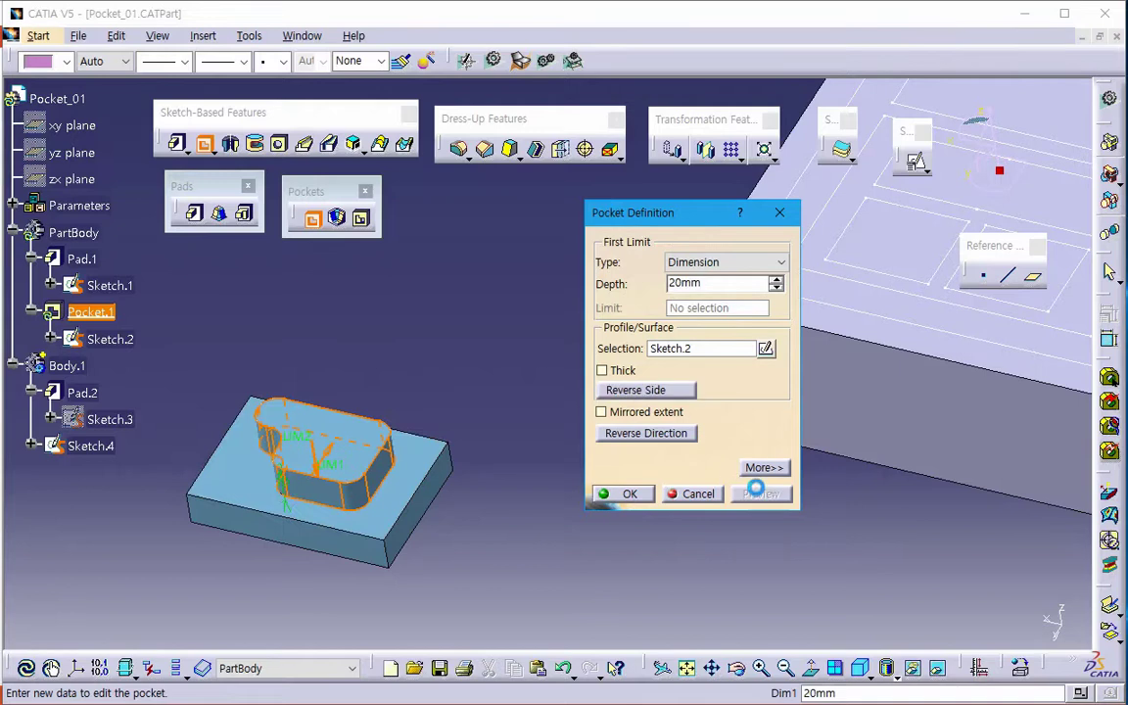
{"action": "left_click", "coordinate": [756, 494]}
- Preview a thick pocket with Thickness1 of 5 mm and Neutral Fiber, turn Thick off and cancel the pocket
{"action": "left_click", "coordinate": [762, 469]}
{"action": "left_click", "coordinate": [602, 370]}
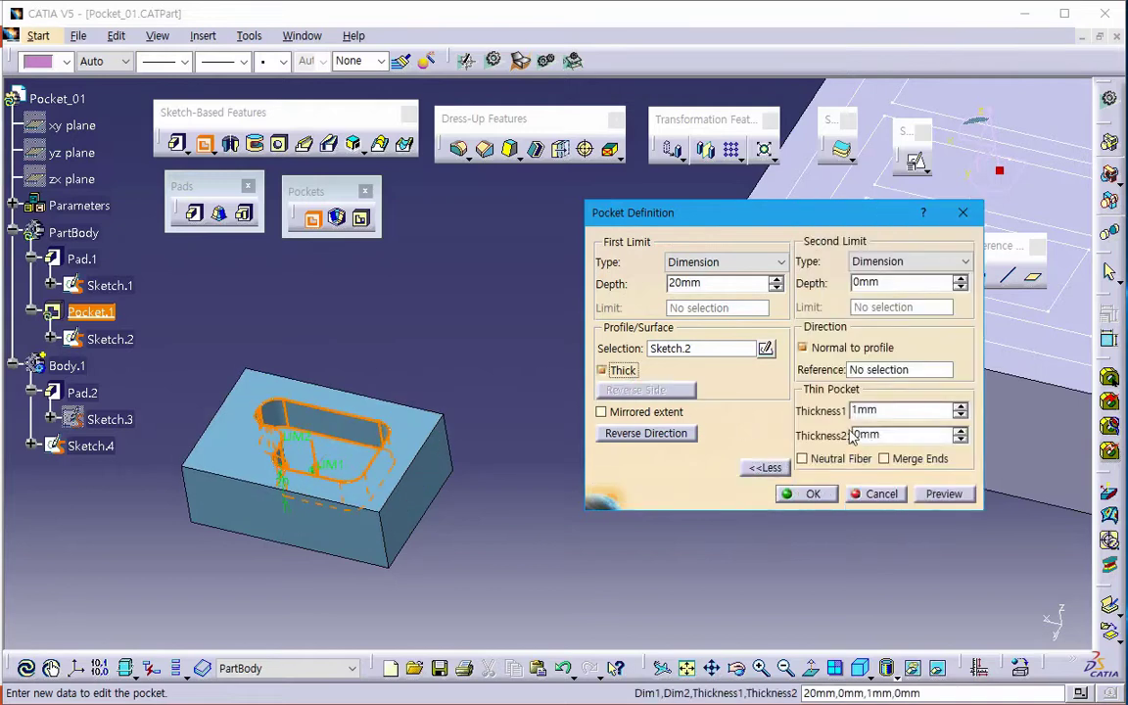
{"action": "type", "text": "5"}
{"action": "key", "text": "Return"}
{"action": "left_click", "coordinate": [803, 459]}
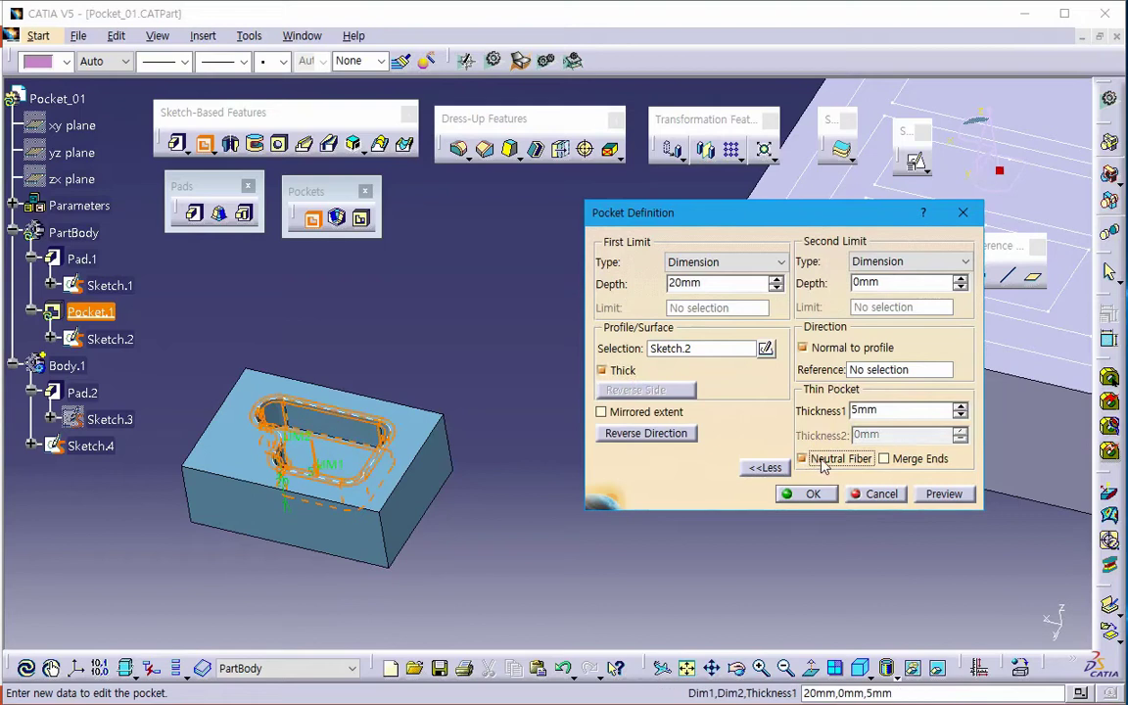
{"action": "left_click", "coordinate": [961, 496]}
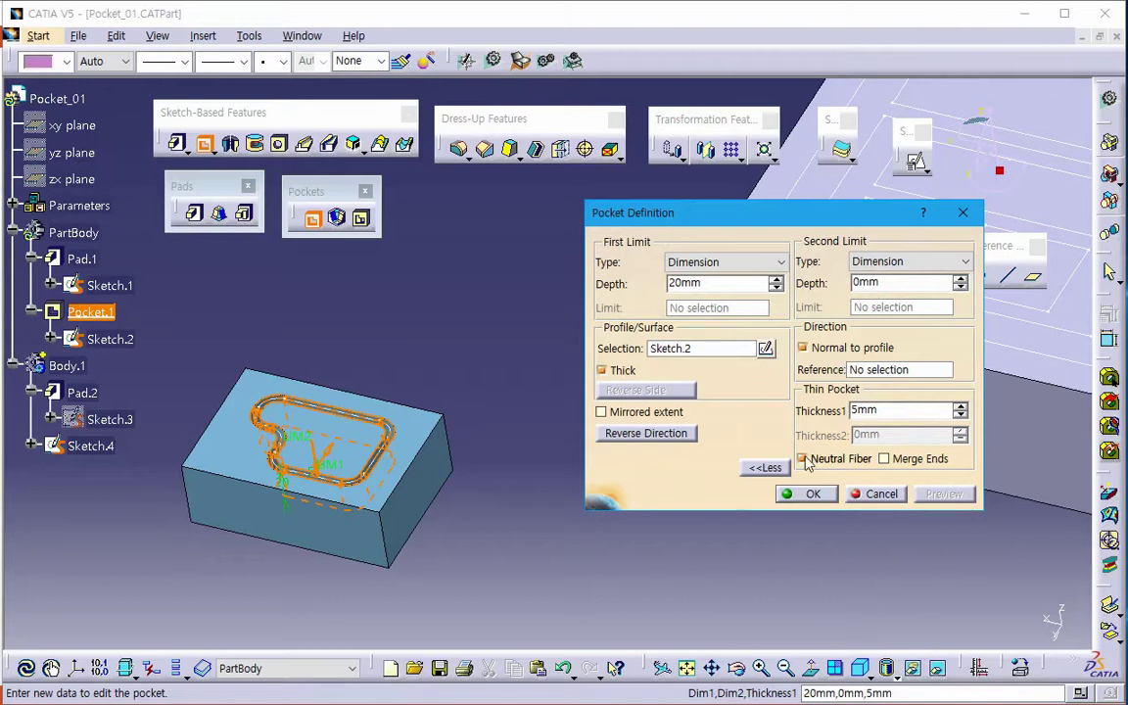
{"action": "left_click", "coordinate": [602, 370]}
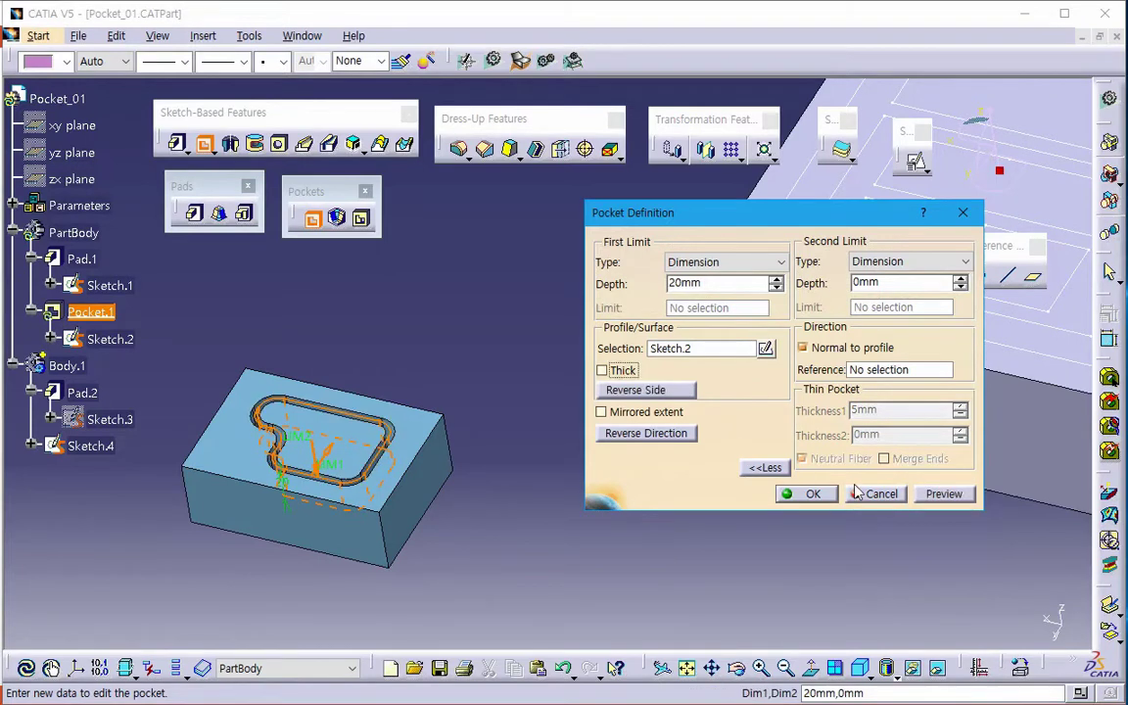
{"action": "left_click", "coordinate": [883, 498]}
- Hide Sketch.2 on the top face of the small block
{"action": "middle_click_drag", "start_coordinate": [569, 493], "coordinate": [471, 466]}
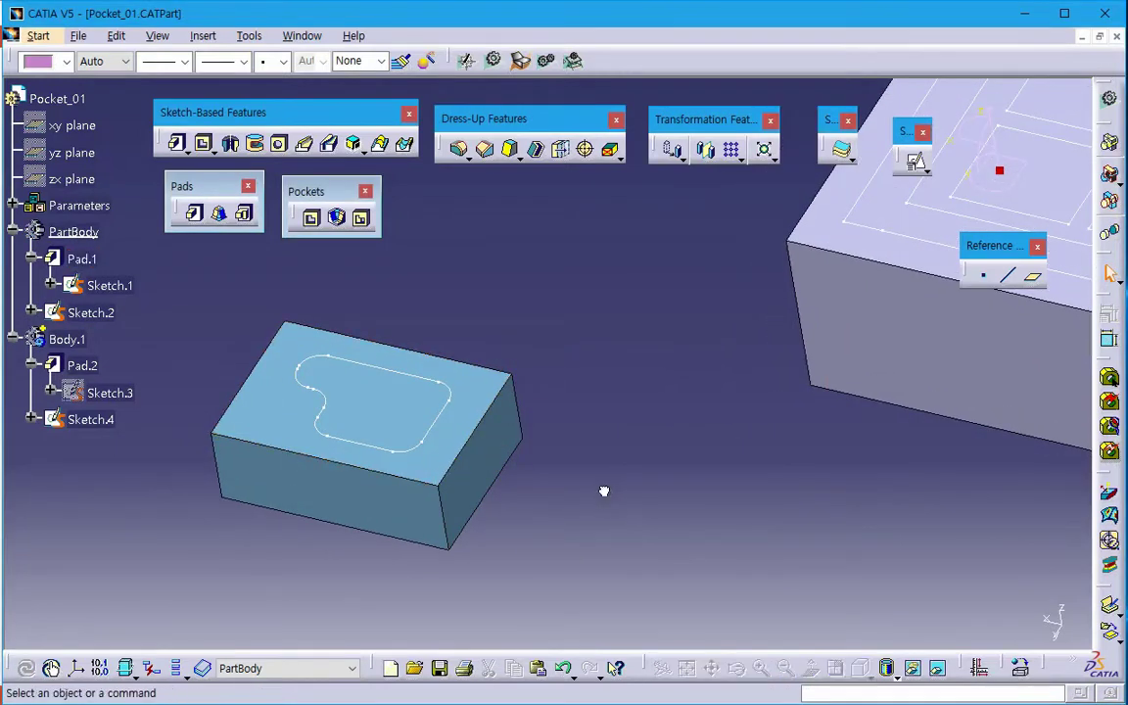
{"action": "right_click", "coordinate": [88, 312]}
{"action": "left_click", "coordinate": [116, 368]}
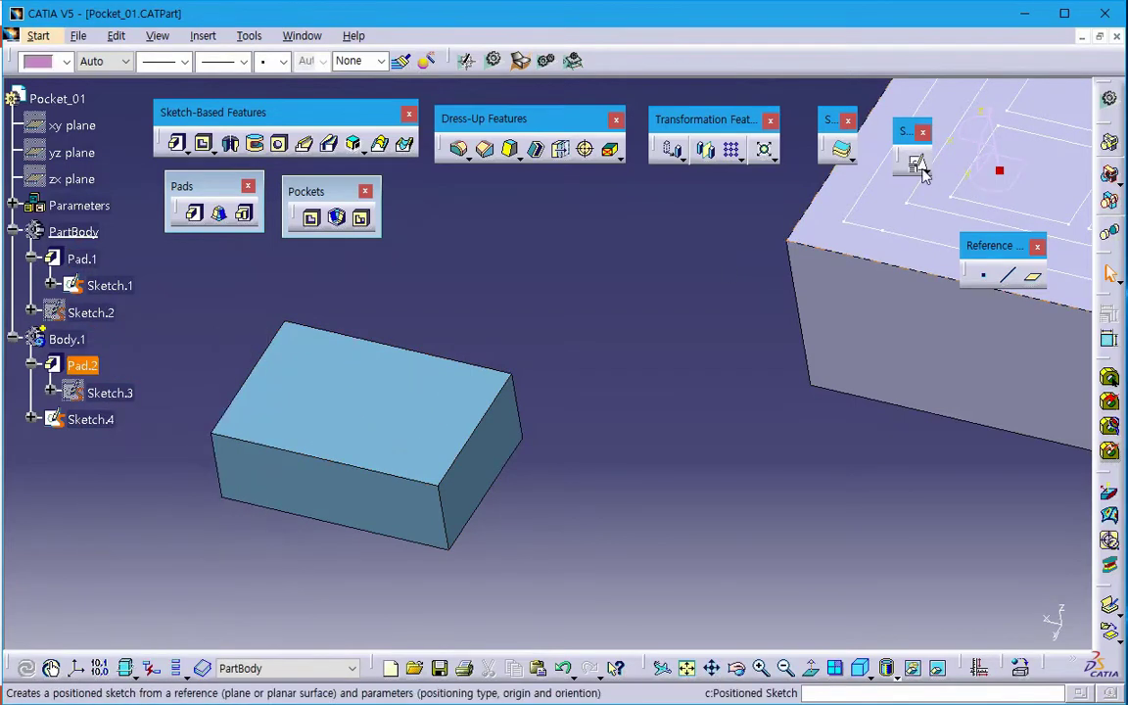
- Start a positioned sketch on the small block's top face with its origin as a projection point on the front-left corner vertex
{"action": "left_click", "coordinate": [917, 164]}
{"action": "left_click", "coordinate": [402, 416]}
{"action": "middle_click_drag", "start_coordinate": [423, 463], "coordinate": [575, 315]}
{"action": "middle_click_drag", "start_coordinate": [299, 310], "coordinate": [385, 319]}
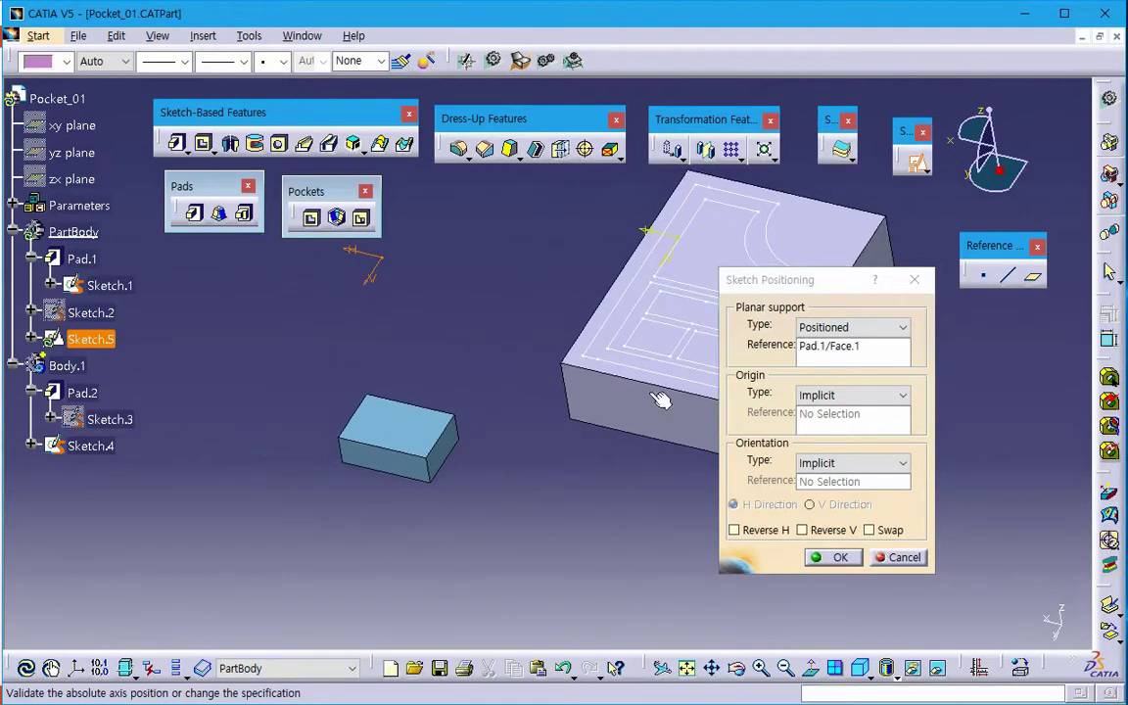
{"action": "left_click", "coordinate": [850, 395]}
{"action": "left_click", "coordinate": [832, 441]}
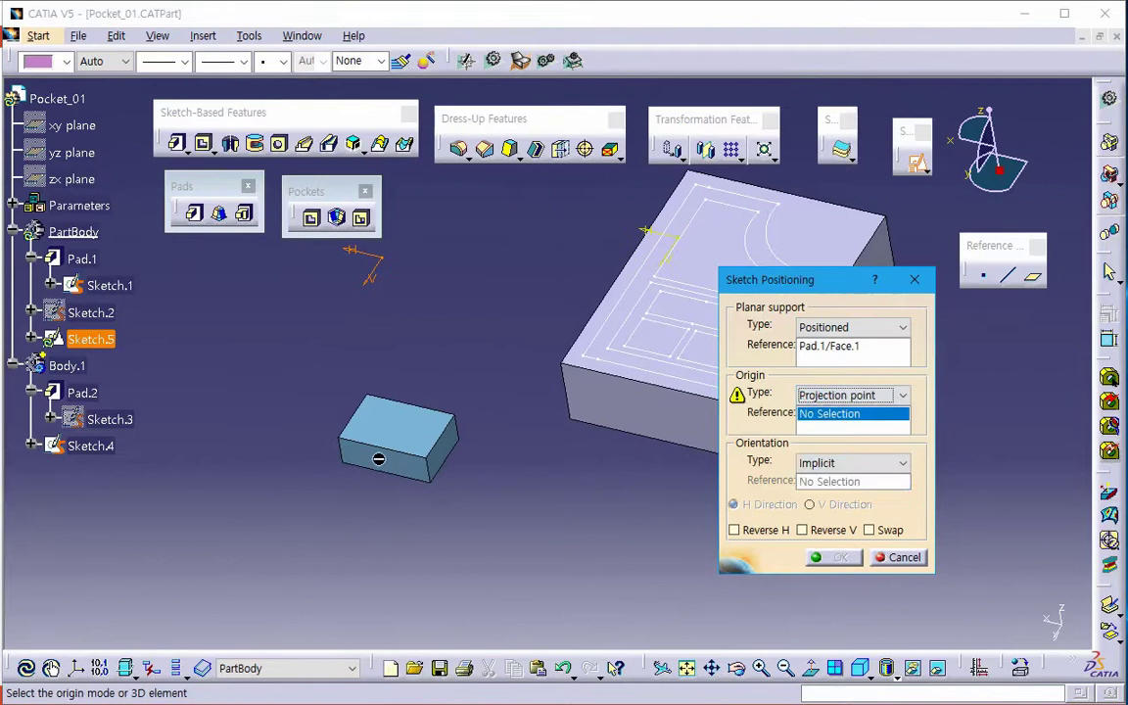
{"action": "left_click", "coordinate": [338, 445]}
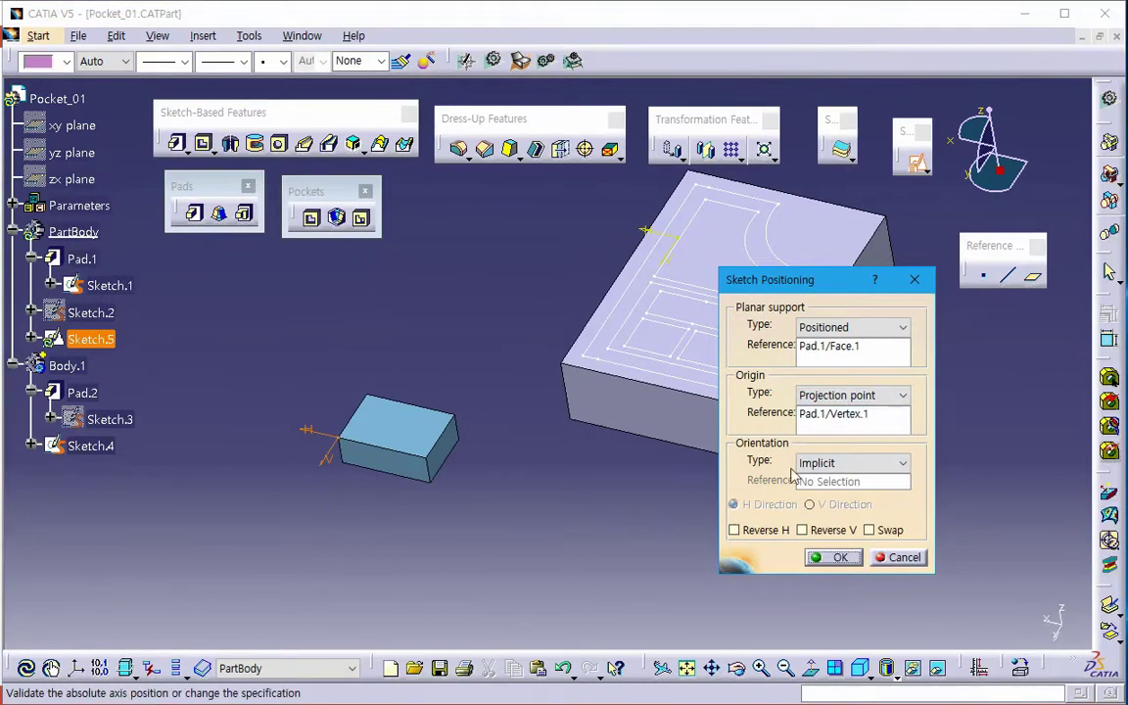
- Orient the sketch parallel to the top face's front edge in the H direction, reverse H and V, and confirm the positioning
{"action": "left_click", "coordinate": [850, 462]}
{"action": "left_click", "coordinate": [833, 559]}
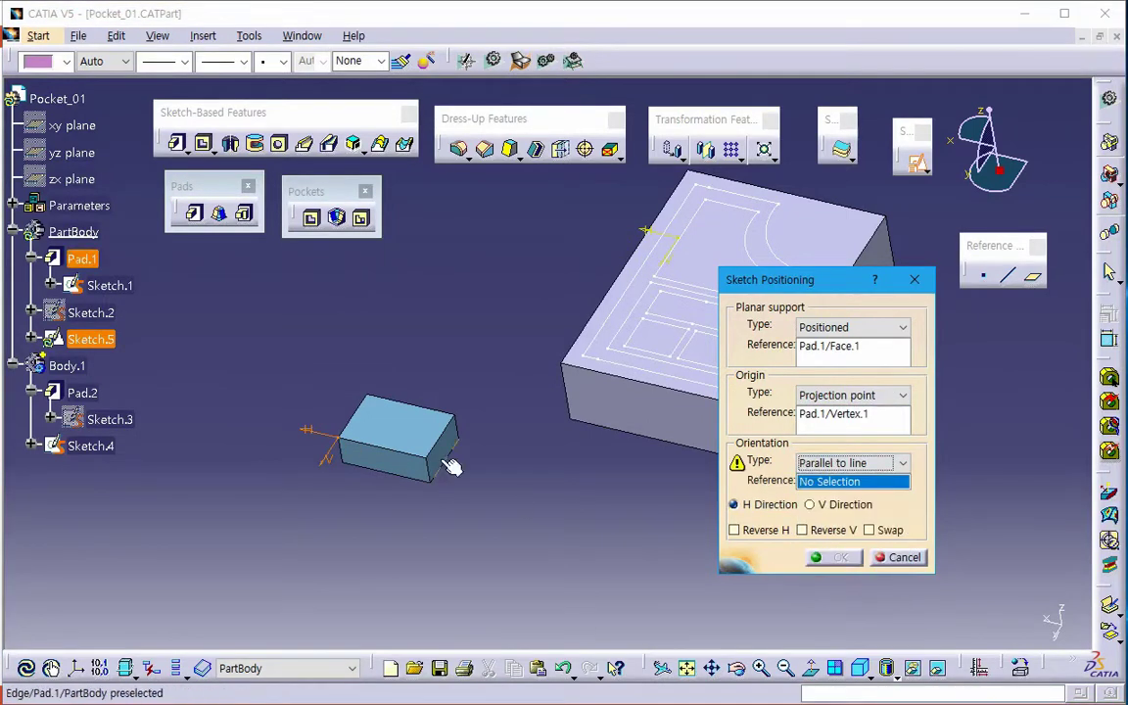
{"action": "left_click", "coordinate": [380, 418]}
{"action": "left_click", "coordinate": [758, 532]}
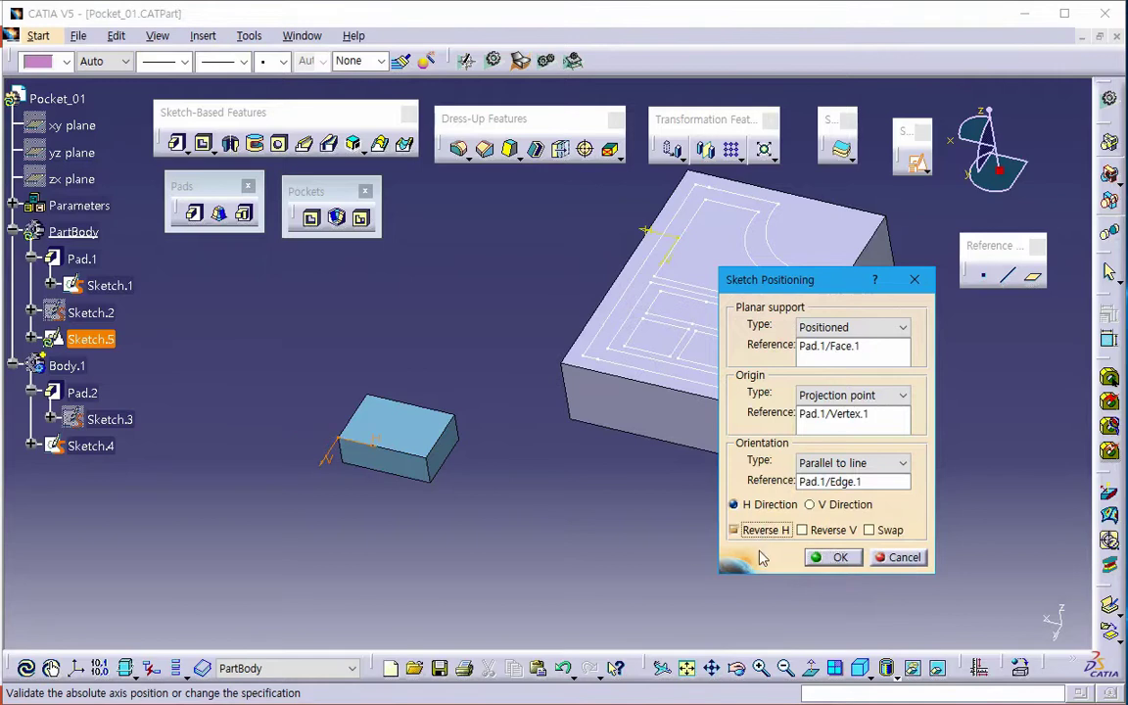
{"action": "left_click", "coordinate": [802, 530]}
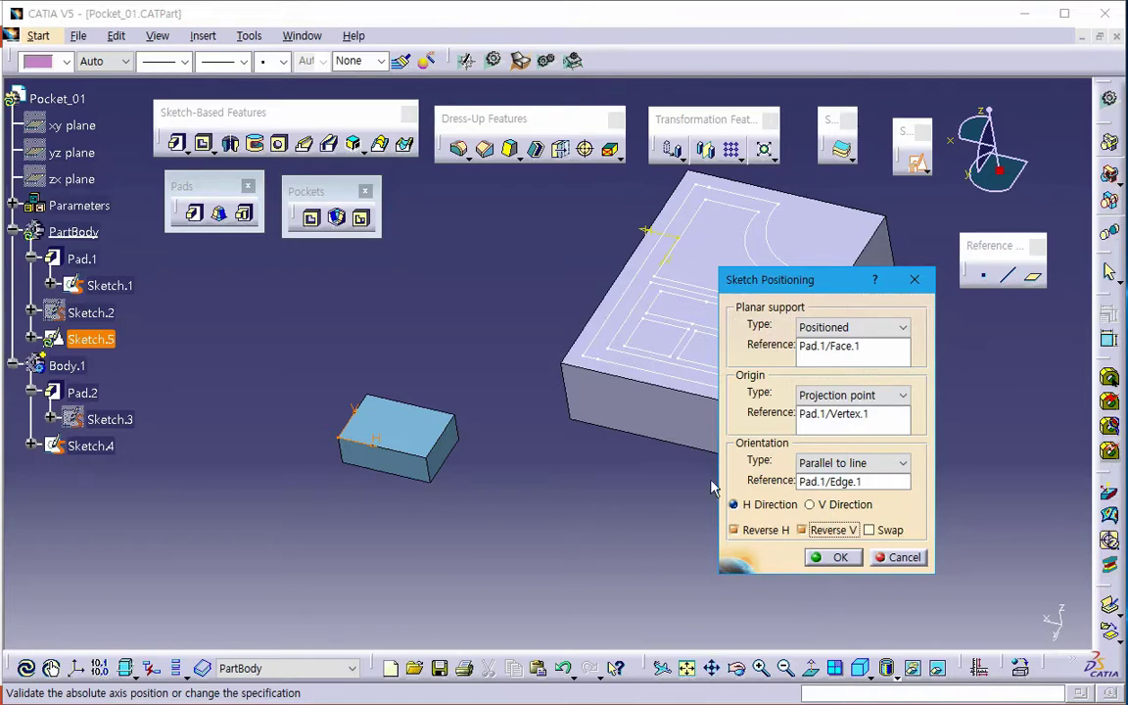
{"action": "middle_click_drag", "start_coordinate": [543, 347], "coordinate": [451, 386]}
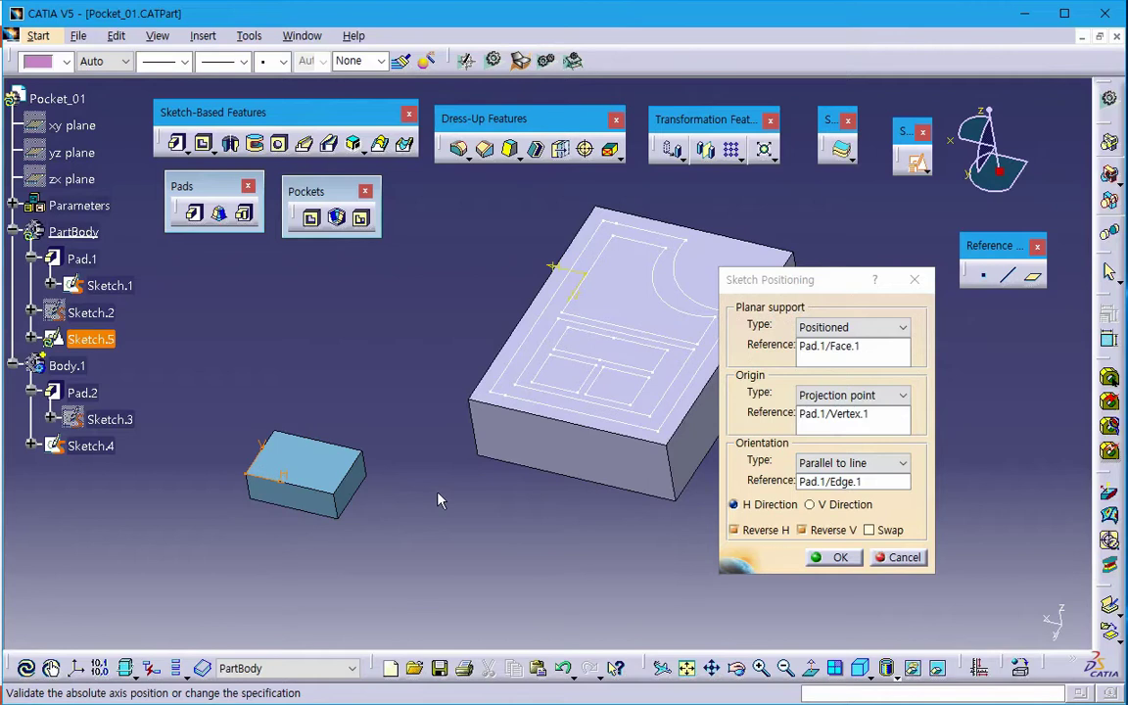
{"action": "left_click", "coordinate": [834, 556]}
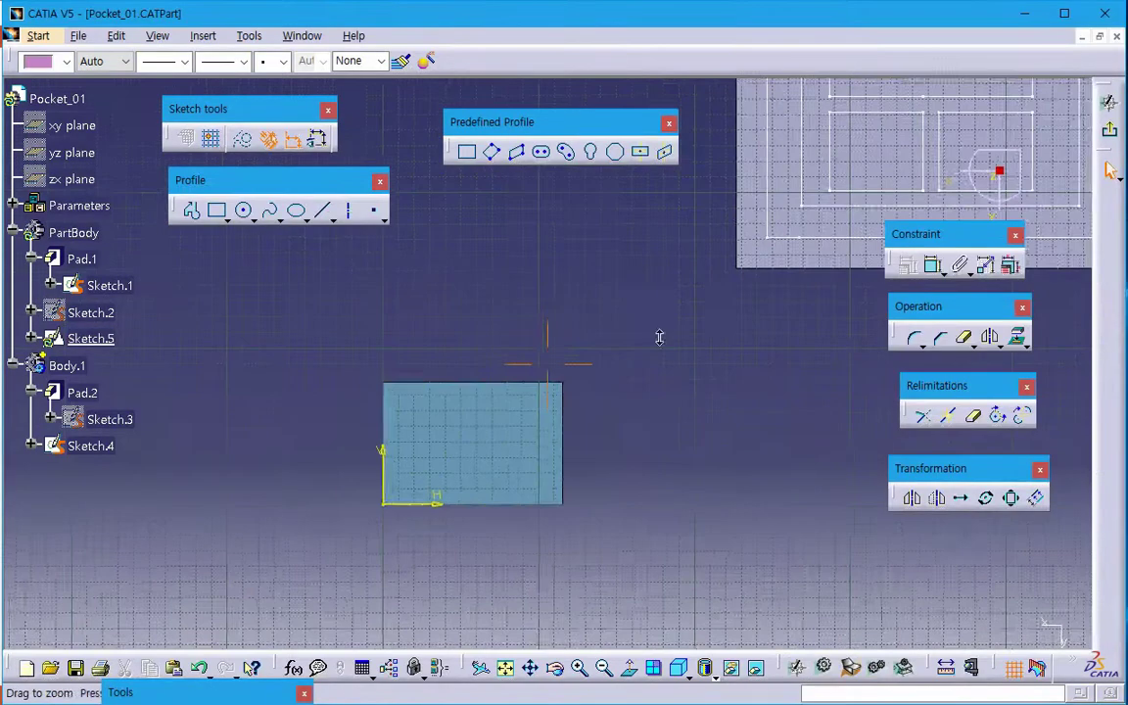
- Project the small block's top face outline into the sketch and exit the sketch
{"action": "left_click", "coordinate": [508, 445]}
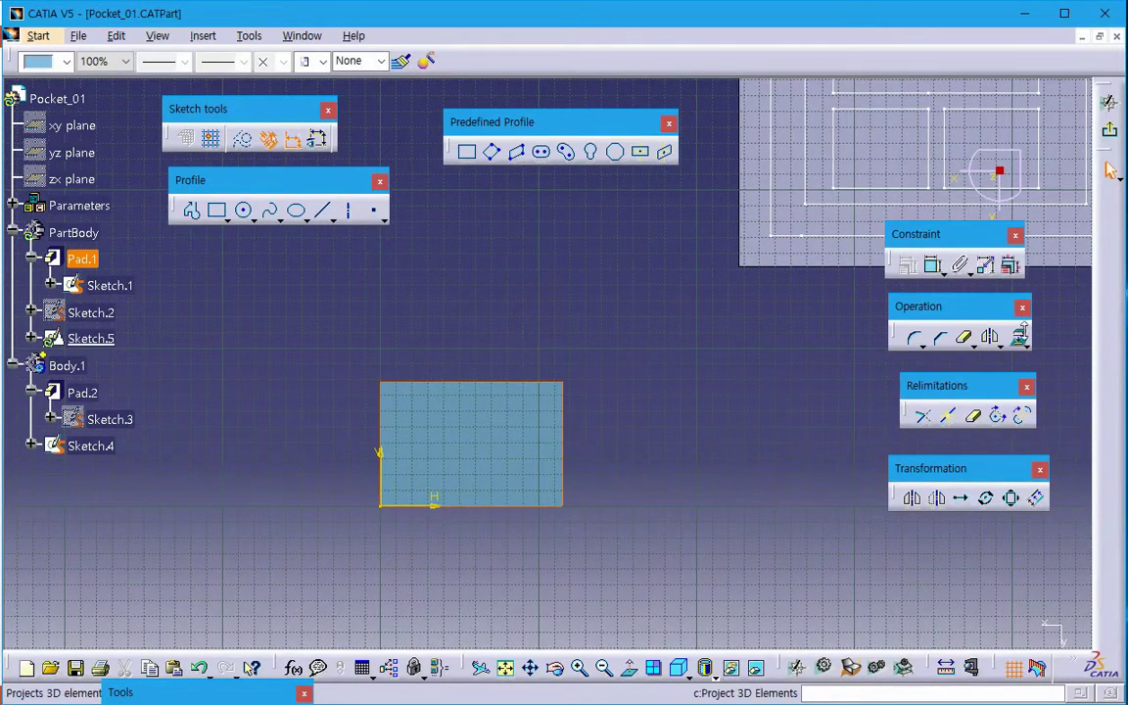
{"action": "left_click", "coordinate": [1021, 345]}
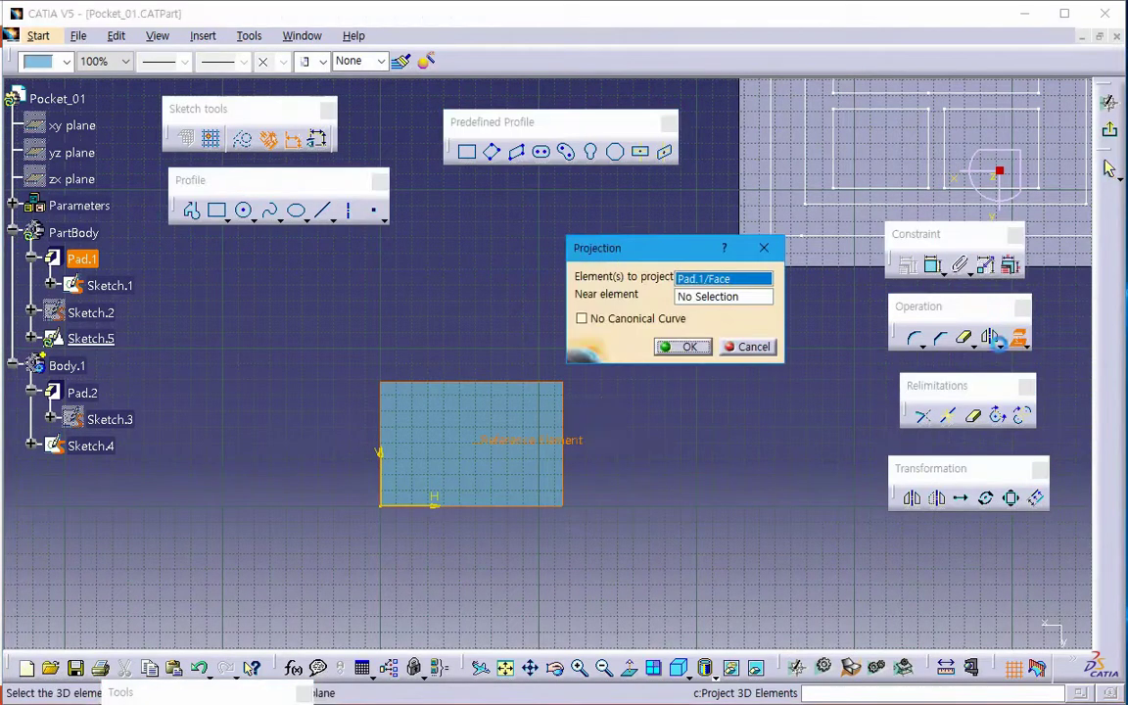
{"action": "left_click", "coordinate": [688, 348]}
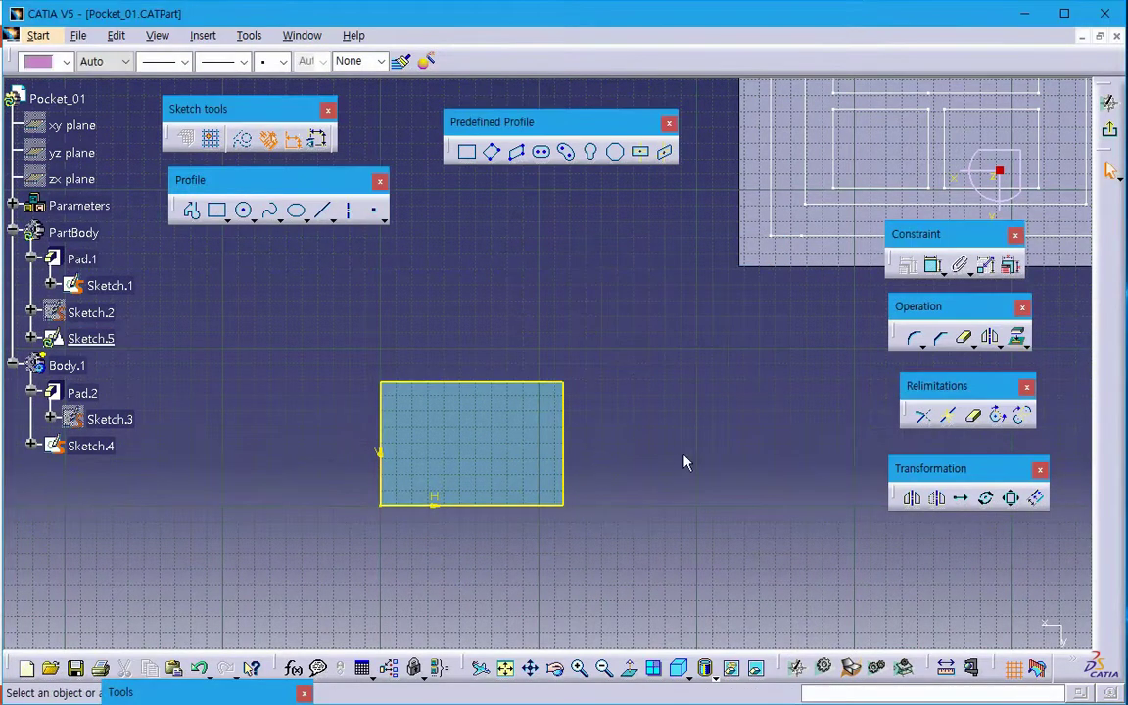
{"action": "left_click", "coordinate": [1109, 128]}
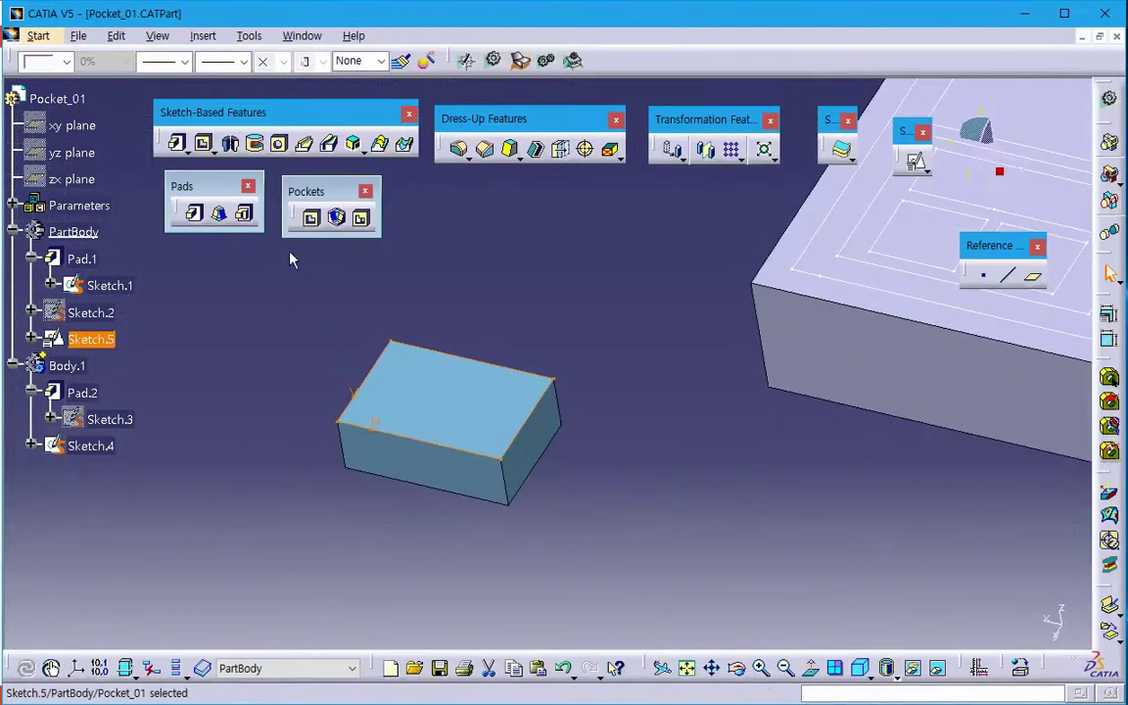
- Cut a 20 mm deep thick pocket from the projected outline with Thickness1 of 5 mm, previewing it before confirming
{"action": "left_click", "coordinate": [312, 217]}
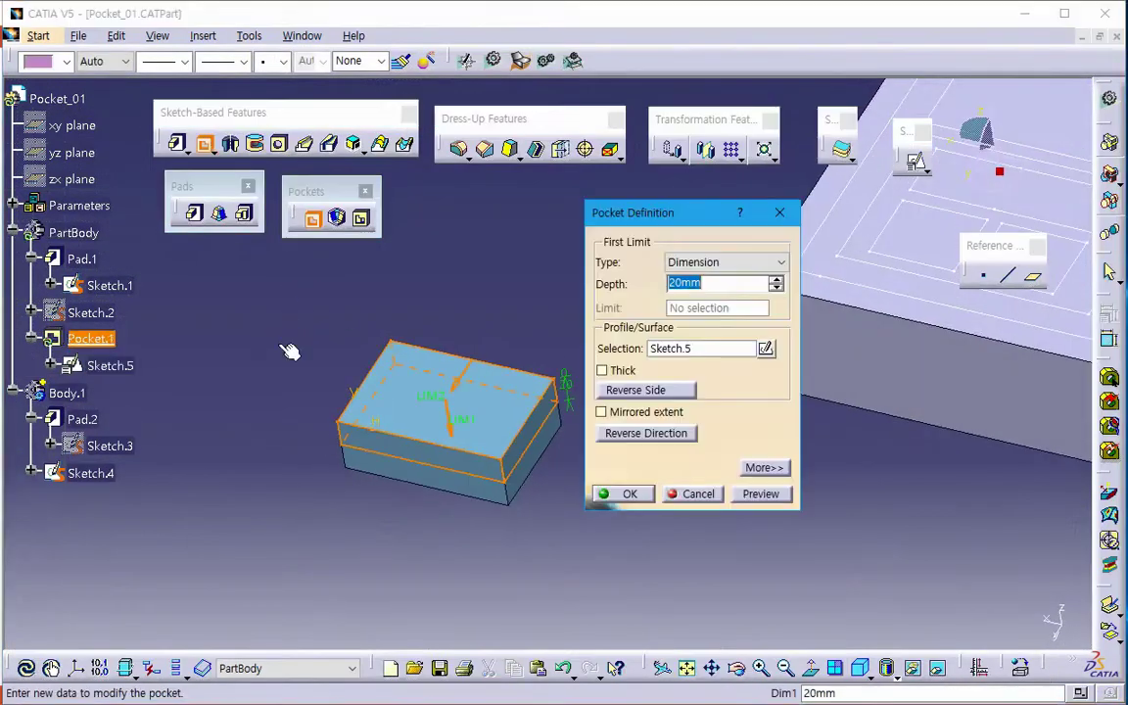
{"action": "left_click", "coordinate": [770, 469]}
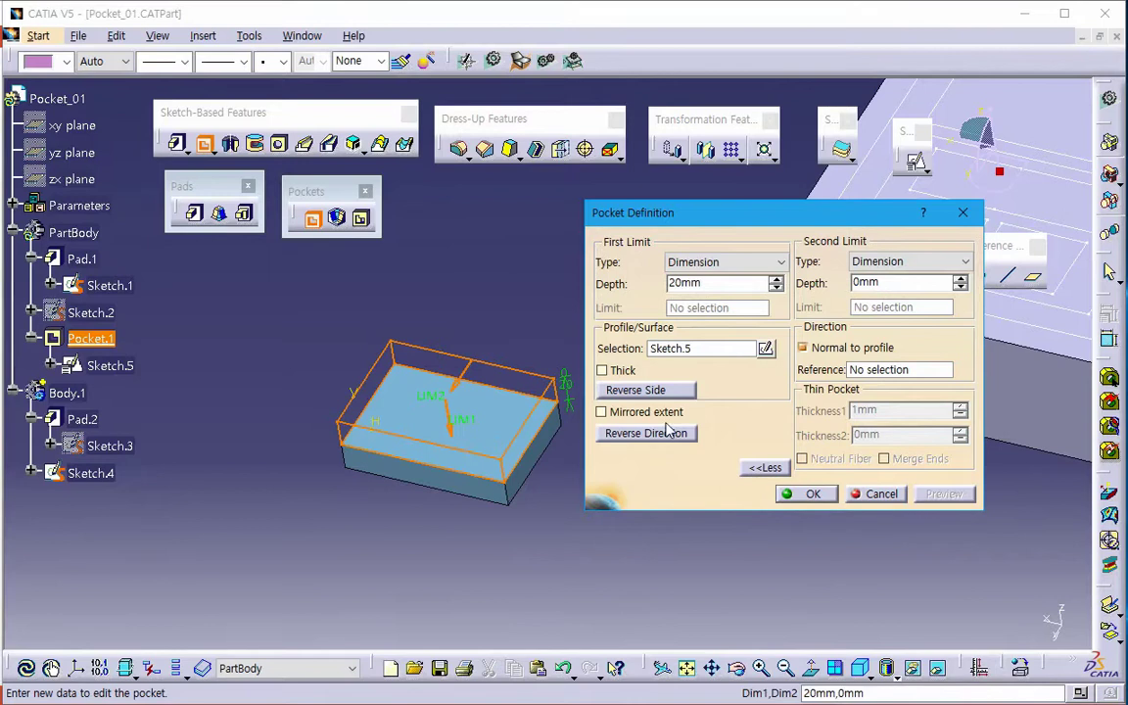
{"action": "left_click", "coordinate": [604, 370]}
{"action": "double_click", "coordinate": [871, 410]}
{"action": "type", "text": "5"}
{"action": "key", "text": "Return"}
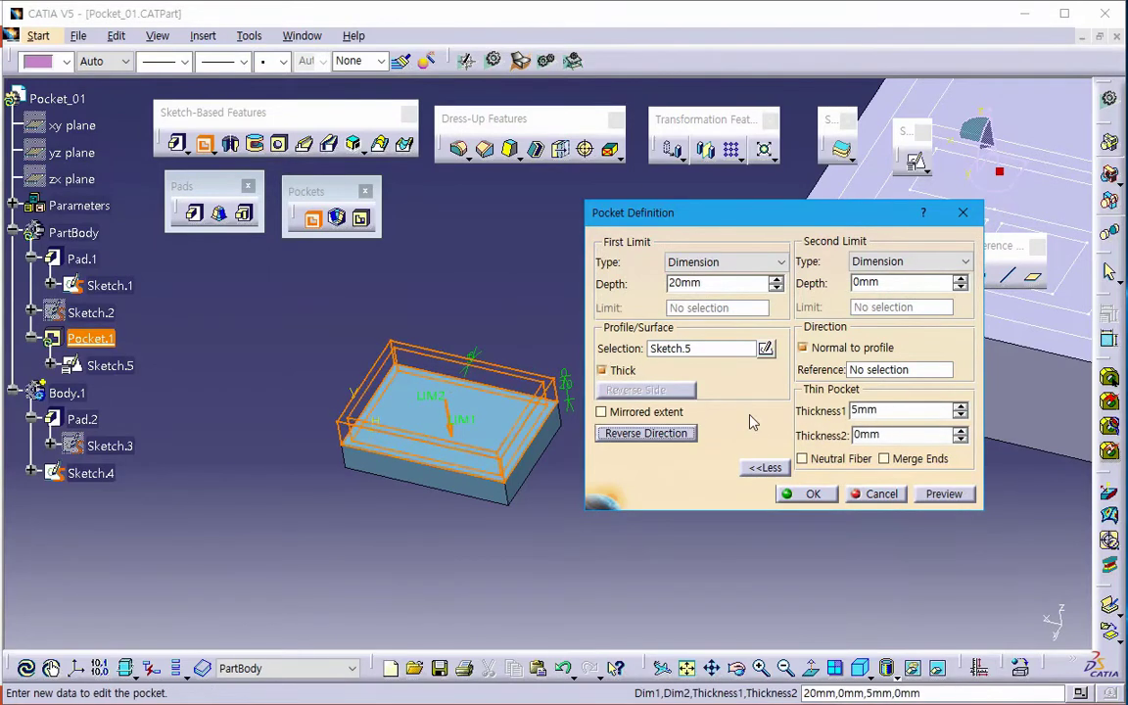
{"action": "left_click", "coordinate": [930, 493]}
{"action": "middle_click_drag", "start_coordinate": [464, 495], "coordinate": [525, 576]}
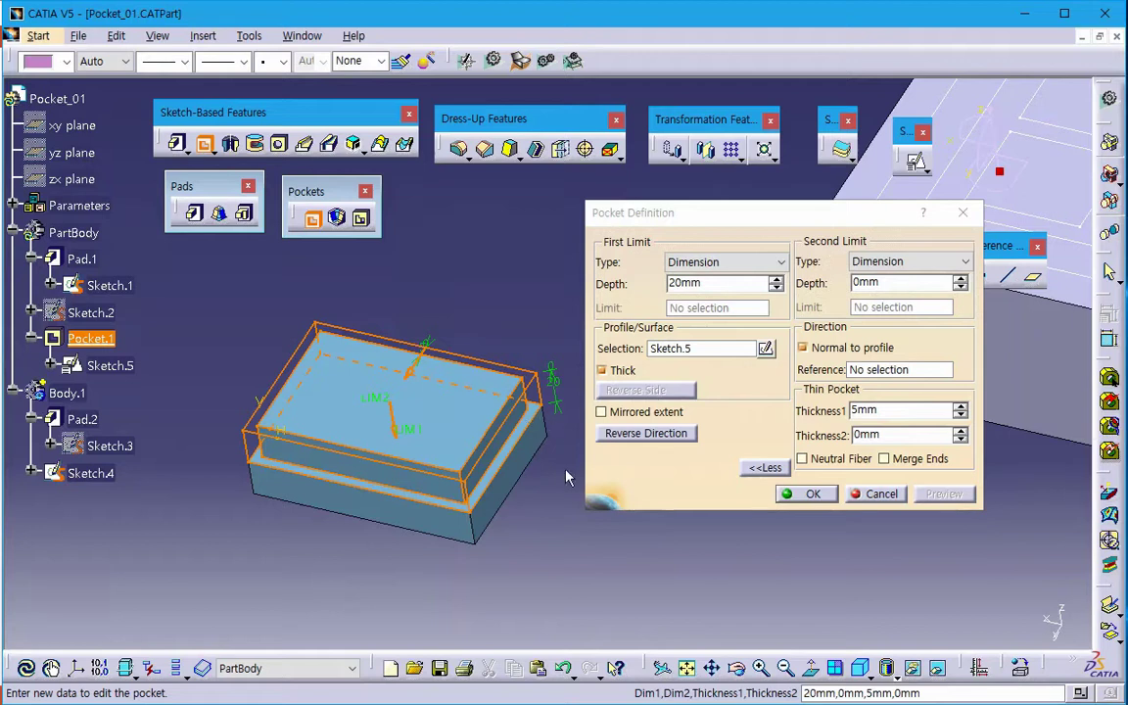
{"action": "middle_click_drag", "start_coordinate": [556, 457], "coordinate": [367, 569]}
{"action": "left_click", "coordinate": [852, 496]}
- Define Body.1 as the in-work object
{"action": "left_click", "coordinate": [454, 519]}
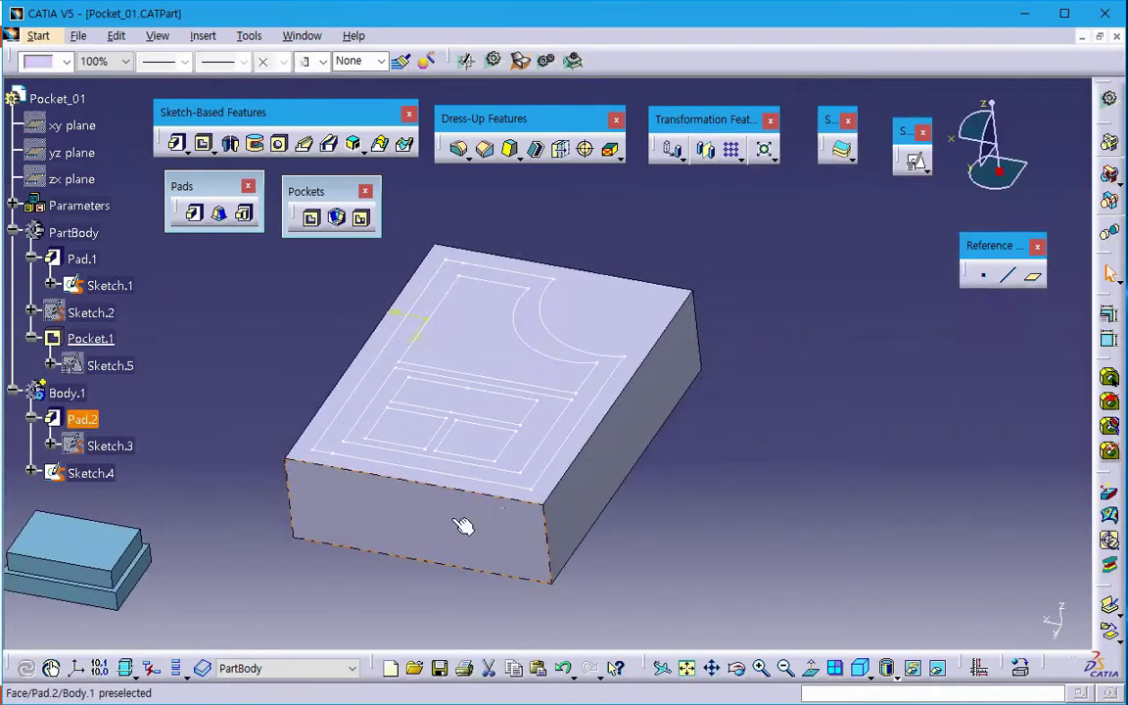
{"action": "middle_click_drag", "start_coordinate": [468, 499], "coordinate": [637, 462]}
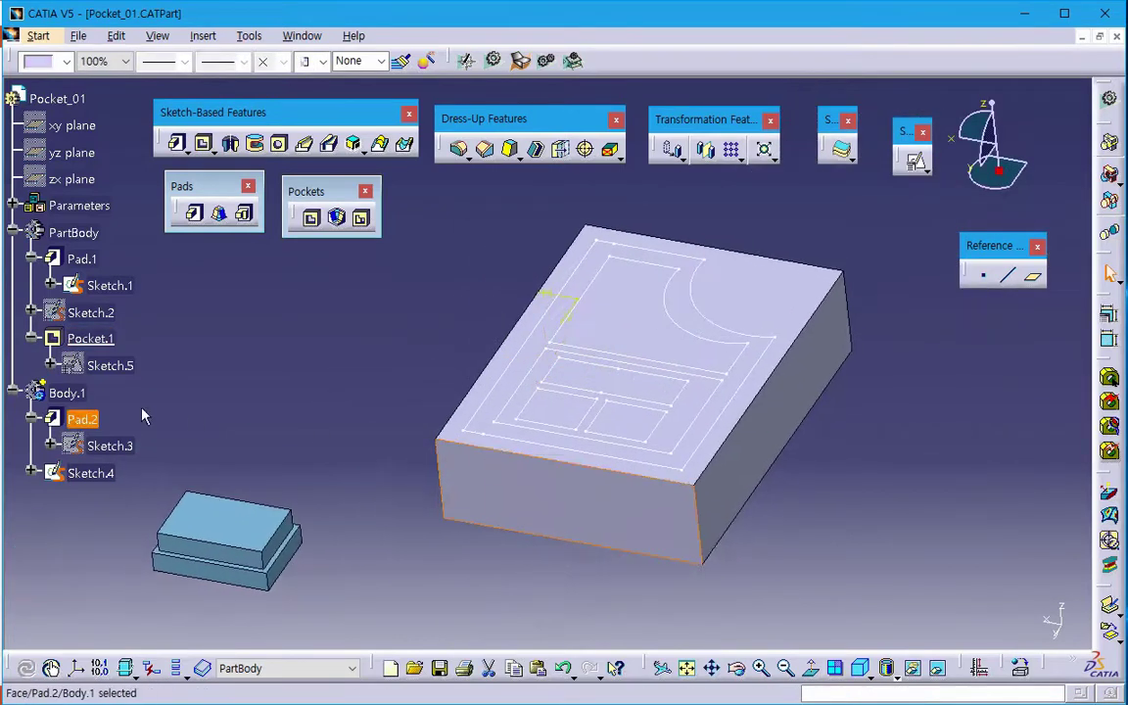
{"action": "right_click", "coordinate": [81, 394]}
{"action": "left_click", "coordinate": [157, 519]}
{"action": "left_click", "coordinate": [343, 438]}
{"action": "middle_click_drag", "start_coordinate": [381, 354], "coordinate": [314, 360]}
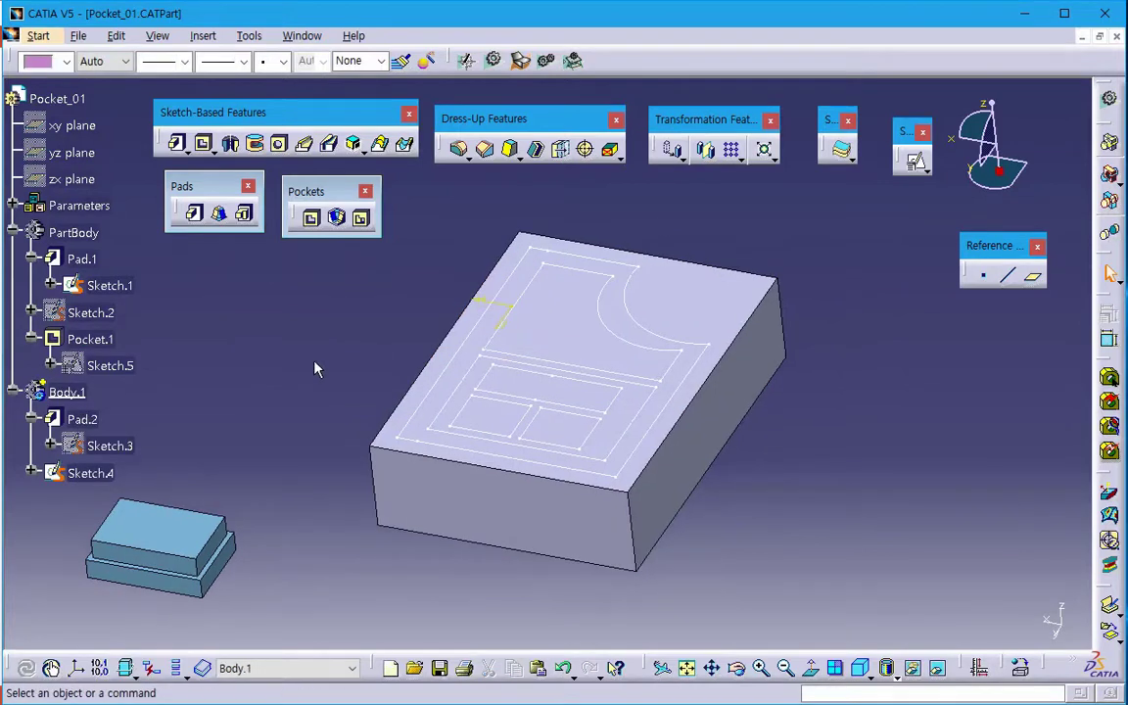
- Start a pocket on the large block and define its profile from Sketch.4 sub-elements: the arc-sided outline and the wide rectangle below it
{"action": "left_click", "coordinate": [313, 220]}
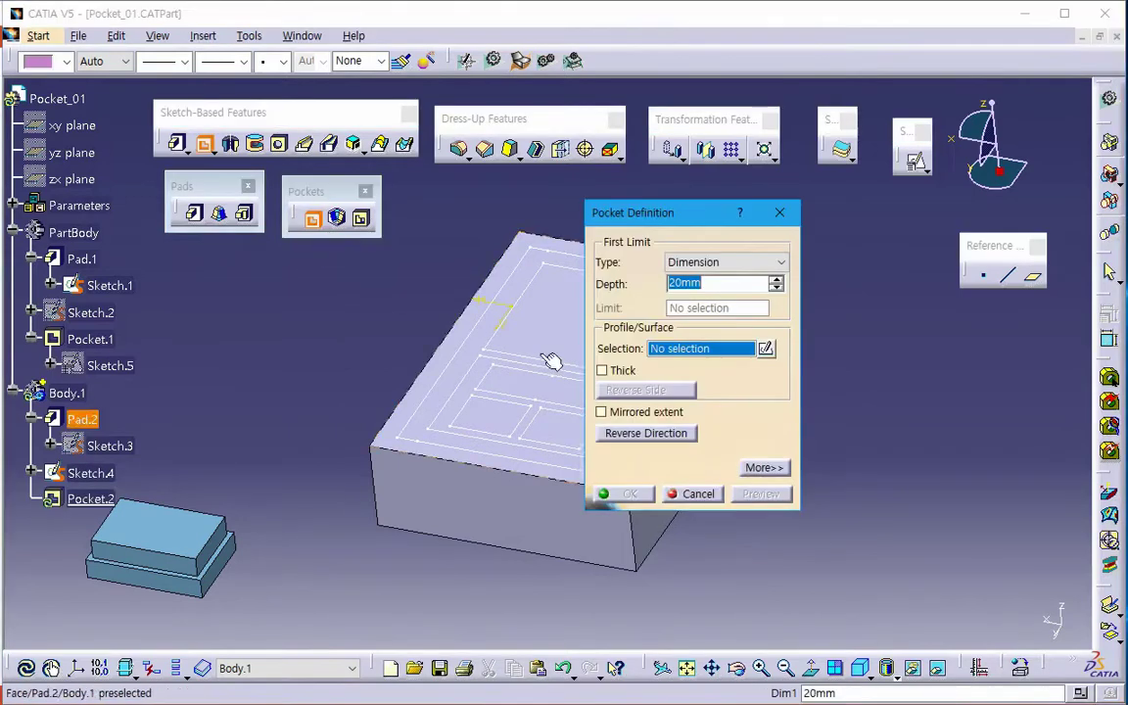
{"action": "right_click", "coordinate": [712, 350]}
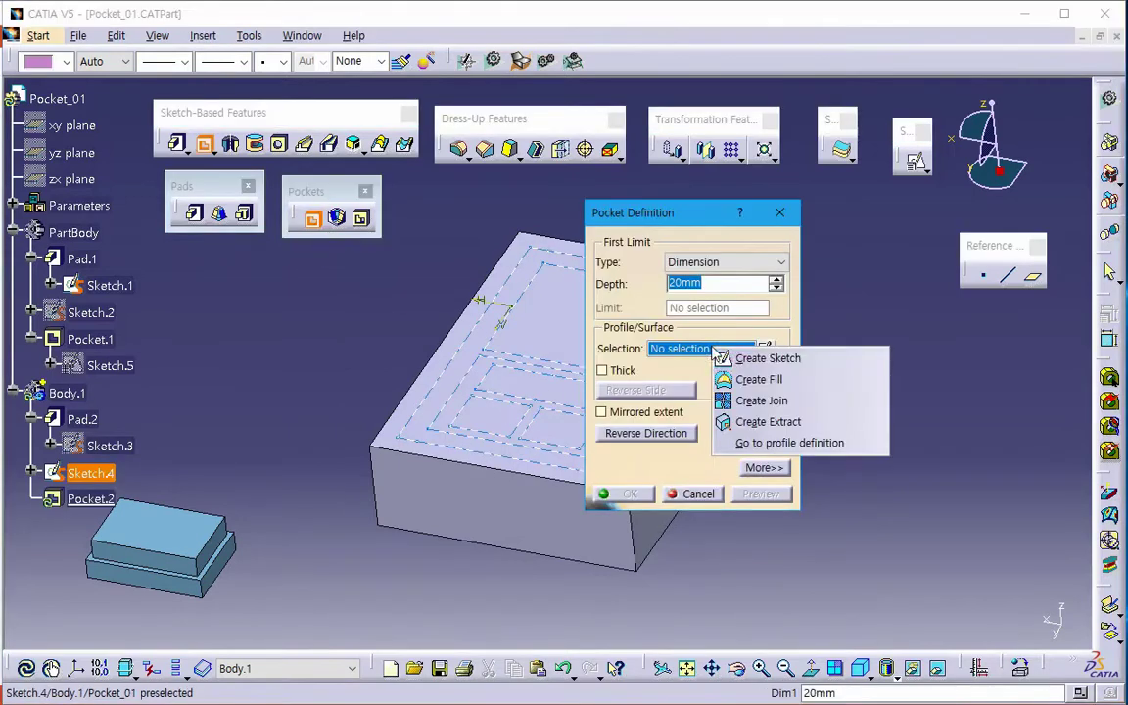
{"action": "left_click", "coordinate": [775, 446]}
{"action": "left_click_drag", "start_coordinate": [763, 294], "coordinate": [846, 298]}
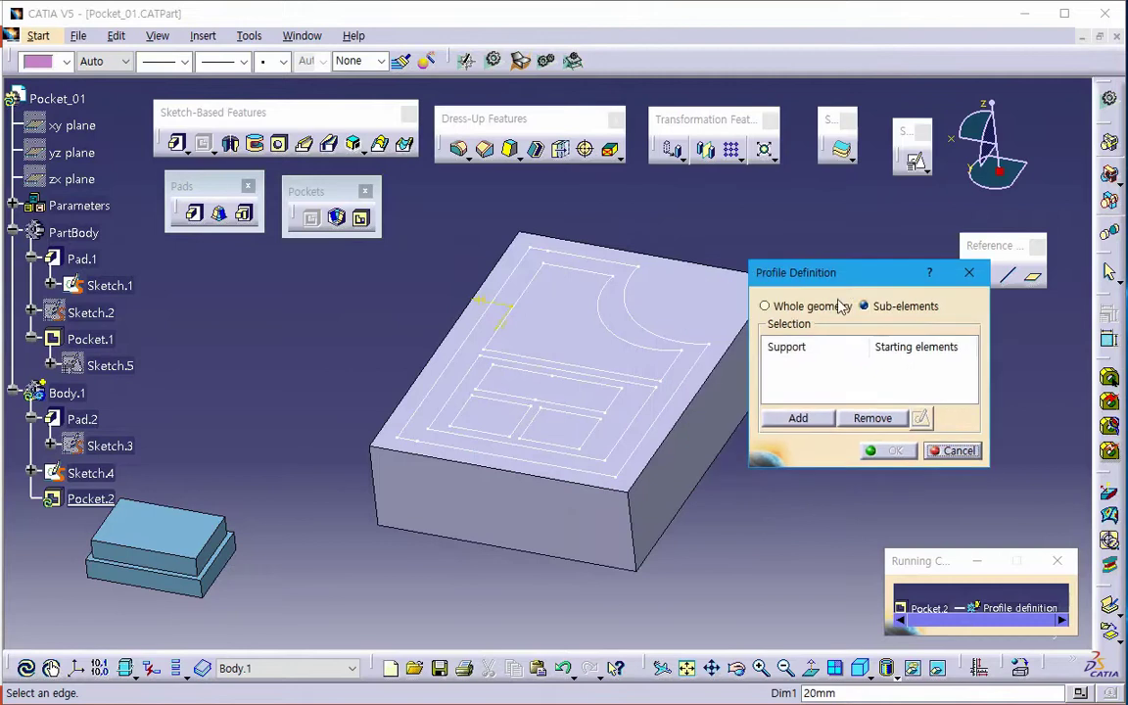
{"action": "left_click", "coordinate": [814, 306]}
{"action": "left_click", "coordinate": [864, 306]}
{"action": "left_click", "coordinate": [556, 409]}
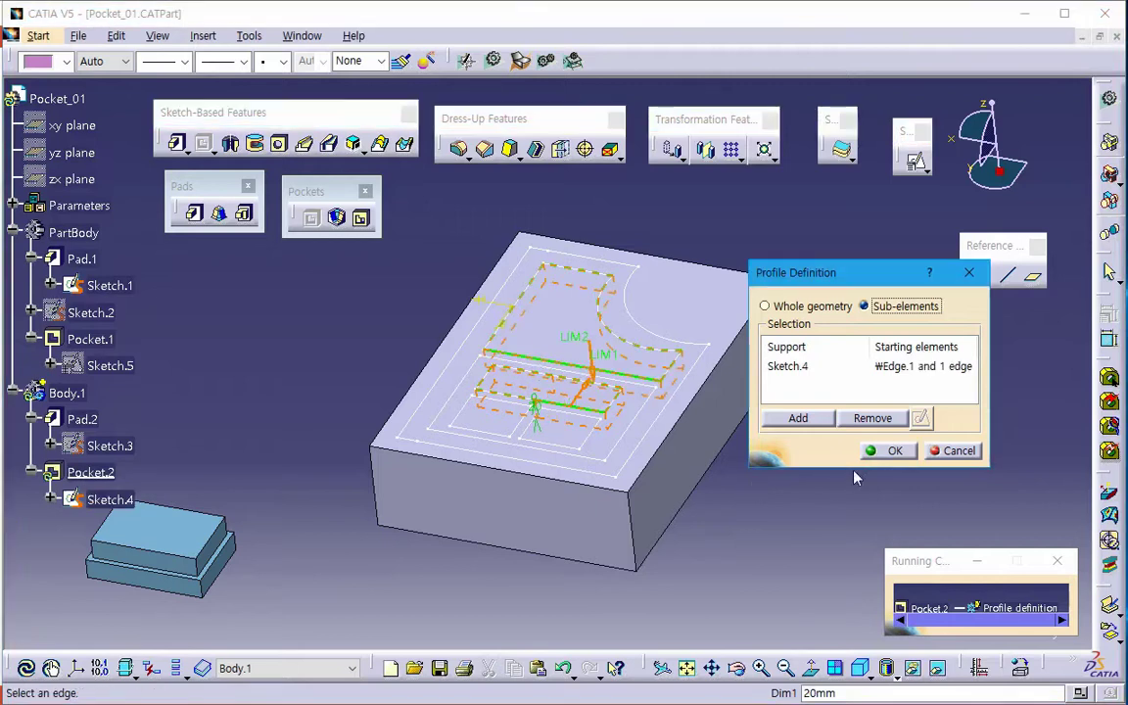
- Accept the sub-element profile, preview the 20 mm deep pocket and cancel it
{"action": "left_click", "coordinate": [885, 452]}
{"action": "left_click", "coordinate": [761, 494]}
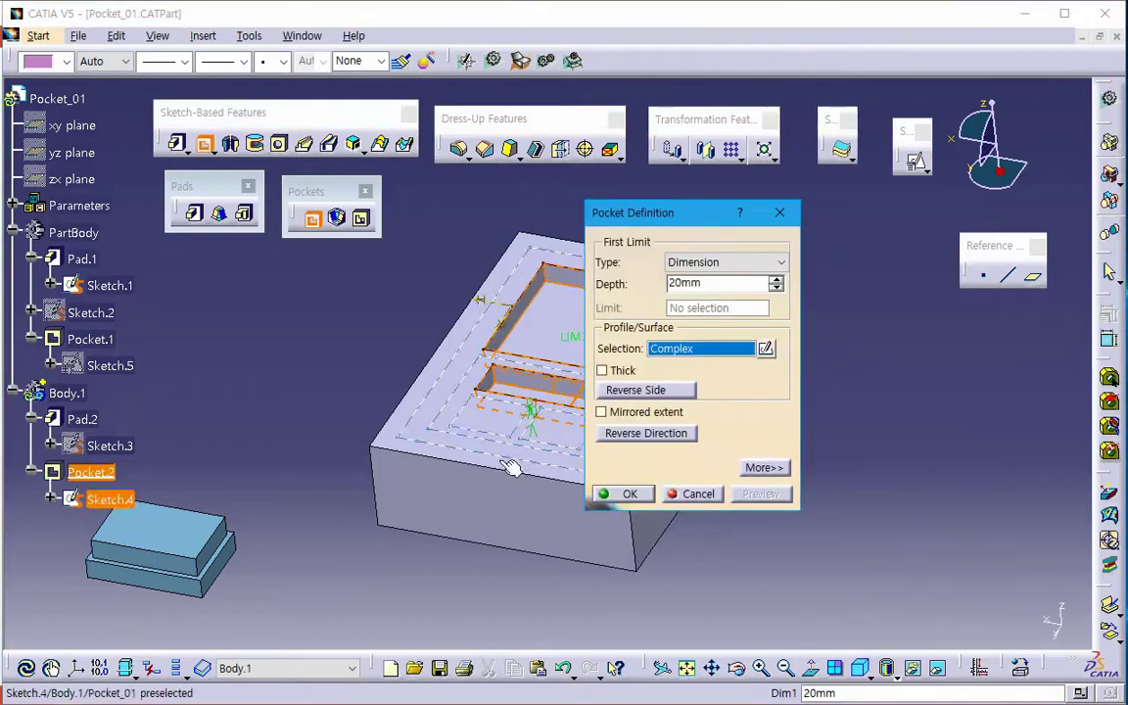
{"action": "middle_click_drag", "start_coordinate": [513, 467], "coordinate": [307, 466]}
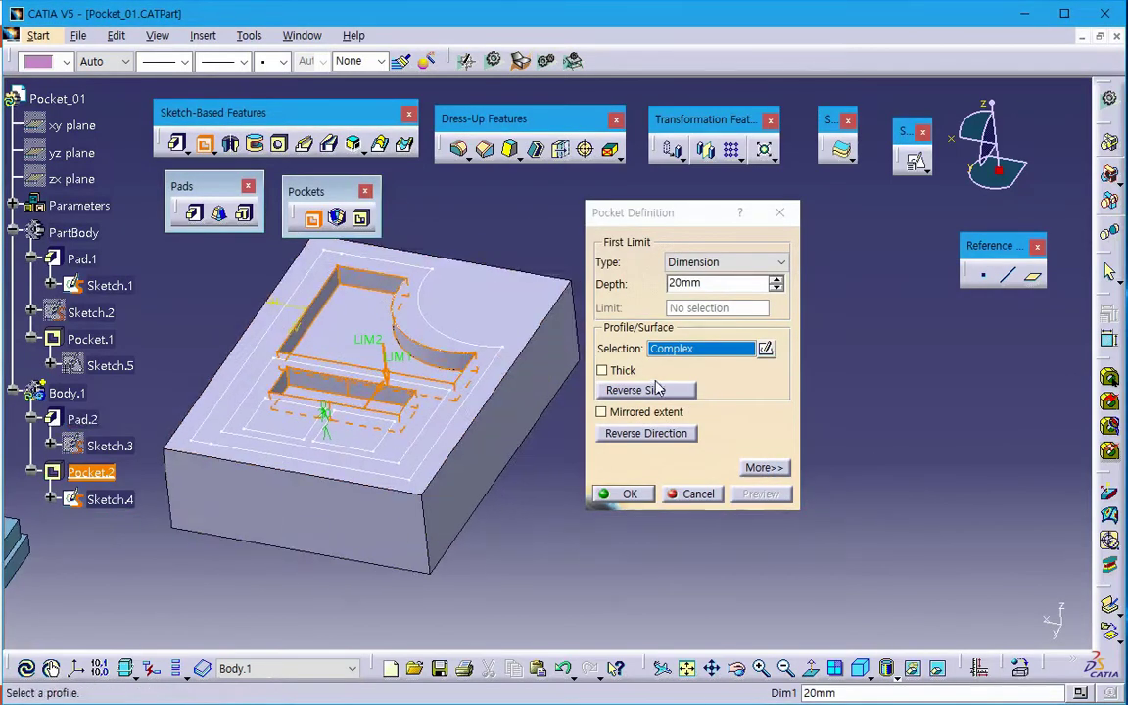
{"action": "left_click", "coordinate": [697, 494]}
{"action": "middle_click_drag", "start_coordinate": [596, 514], "coordinate": [715, 514]}
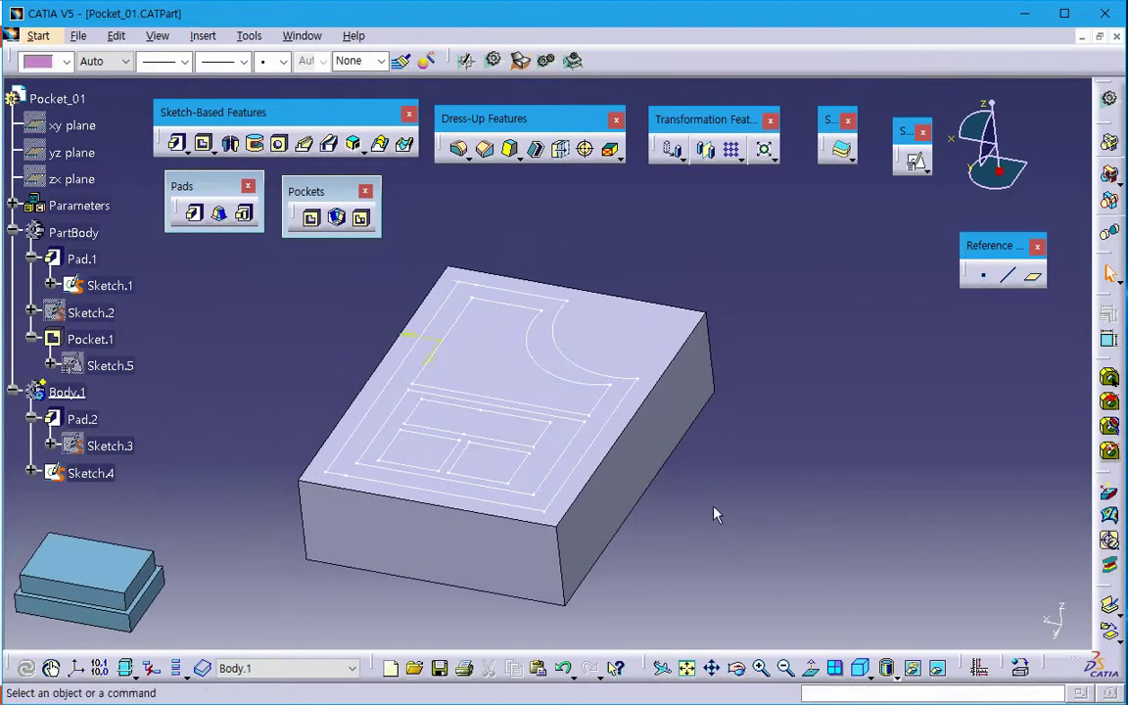
- Start a multi-pocket from Sketch.4 and set extrusion domain 1 to a depth of 2 mm
{"action": "left_click", "coordinate": [371, 228]}
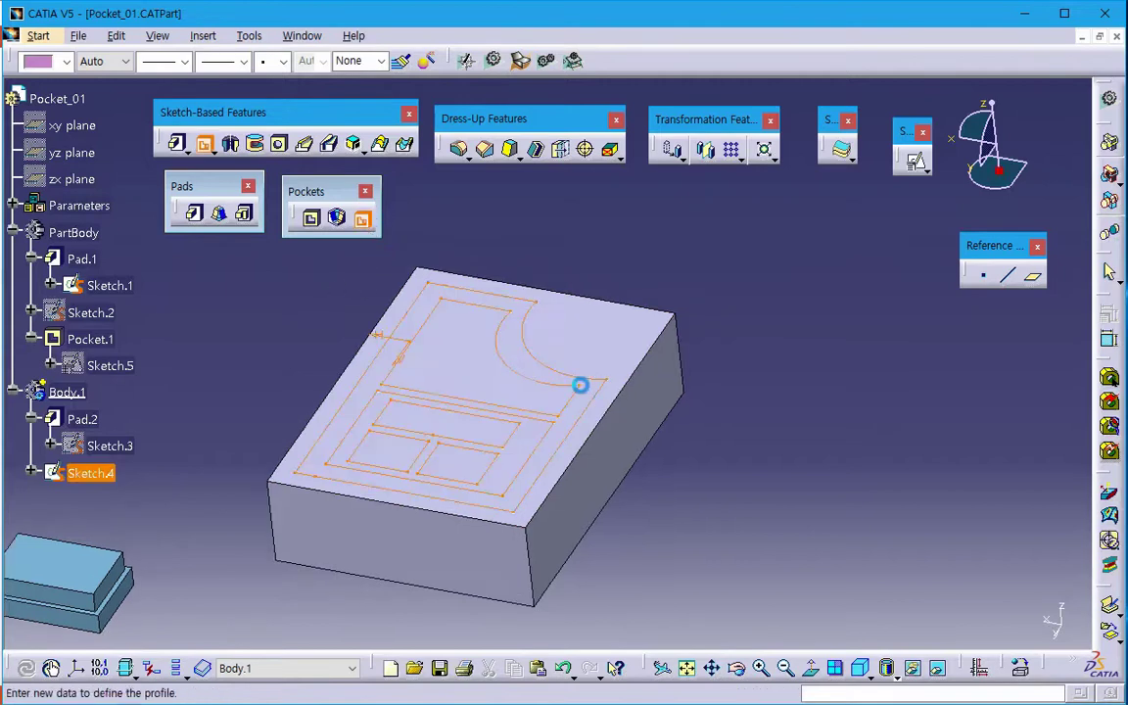
{"action": "left_click", "coordinate": [529, 373]}
{"action": "left_click", "coordinate": [894, 540]}
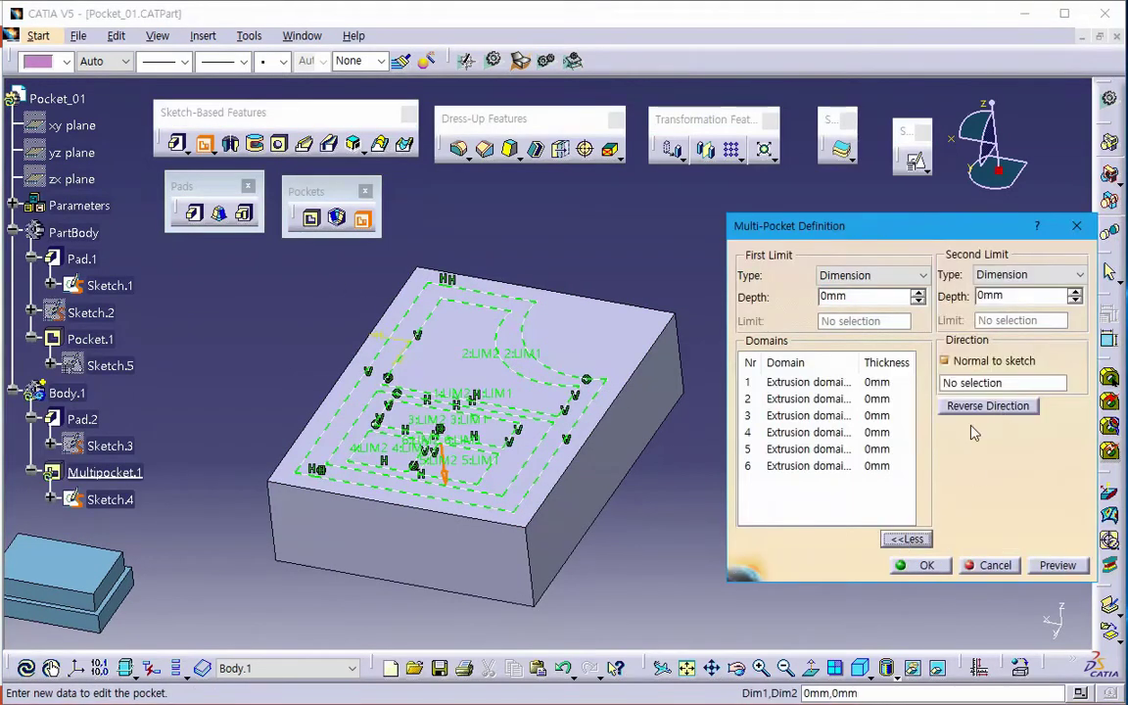
{"action": "left_click", "coordinate": [813, 382]}
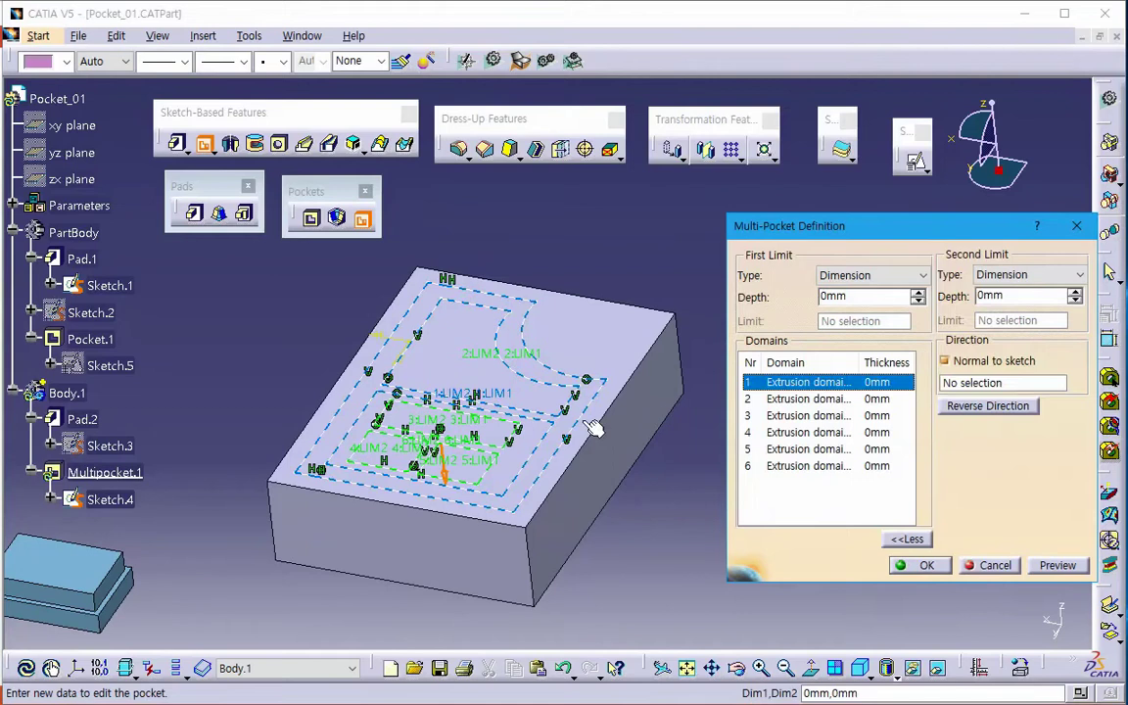
{"action": "double_click", "coordinate": [837, 296]}
{"action": "type", "text": "2"}
{"action": "key", "text": "Tab"}
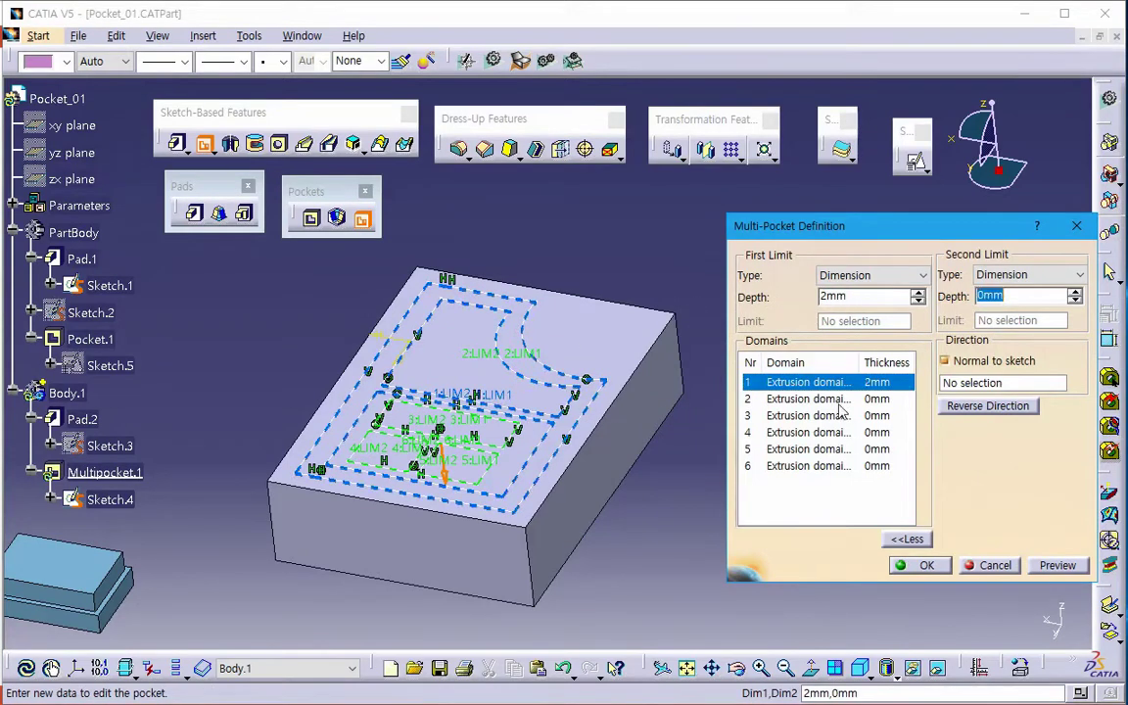
- Set the multi-pocket depth of extrusion domain 2 to 5 mm and of domain 3 to 10 mm
{"action": "left_click", "coordinate": [773, 398]}
{"action": "double_click", "coordinate": [850, 296]}
{"action": "type", "text": "5"}
{"action": "key", "text": "Tab"}
{"action": "left_click", "coordinate": [840, 415]}
{"action": "double_click", "coordinate": [837, 296]}
{"action": "type", "text": "10"}
{"action": "key", "text": "Tab"}
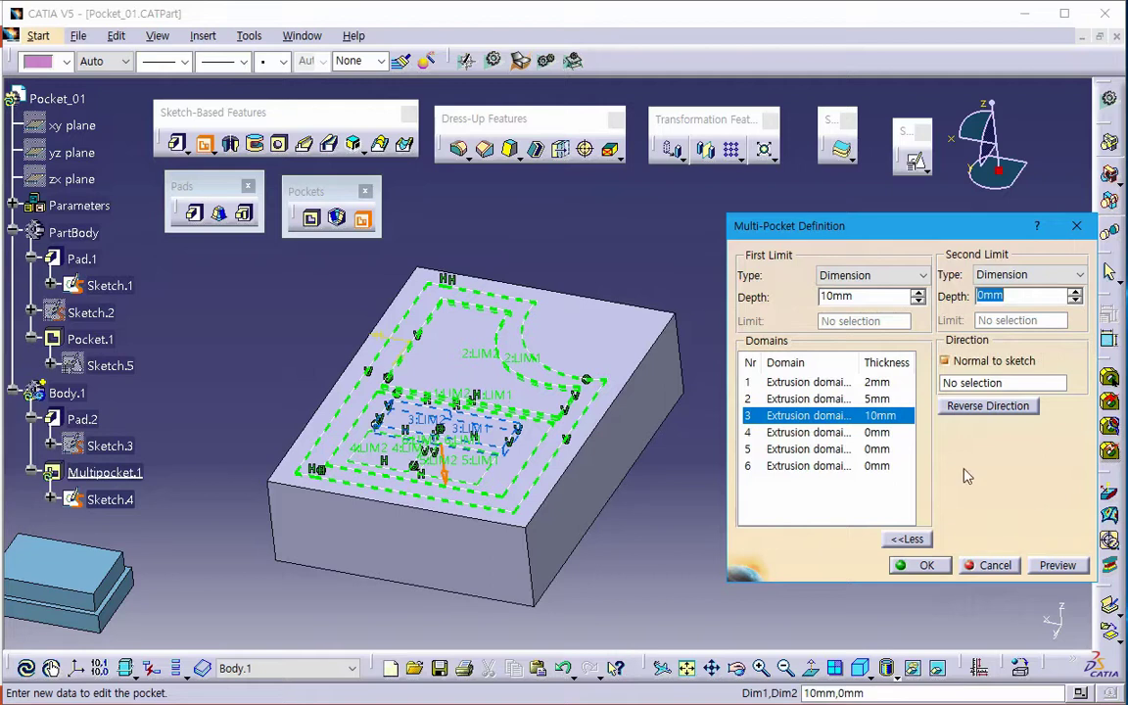
- Preview the multi-pocket in its current direction and reversed, and restore the cut direction into the large block
{"action": "left_click", "coordinate": [1057, 565]}
{"action": "middle_click_drag", "start_coordinate": [627, 451], "coordinate": [666, 468]}
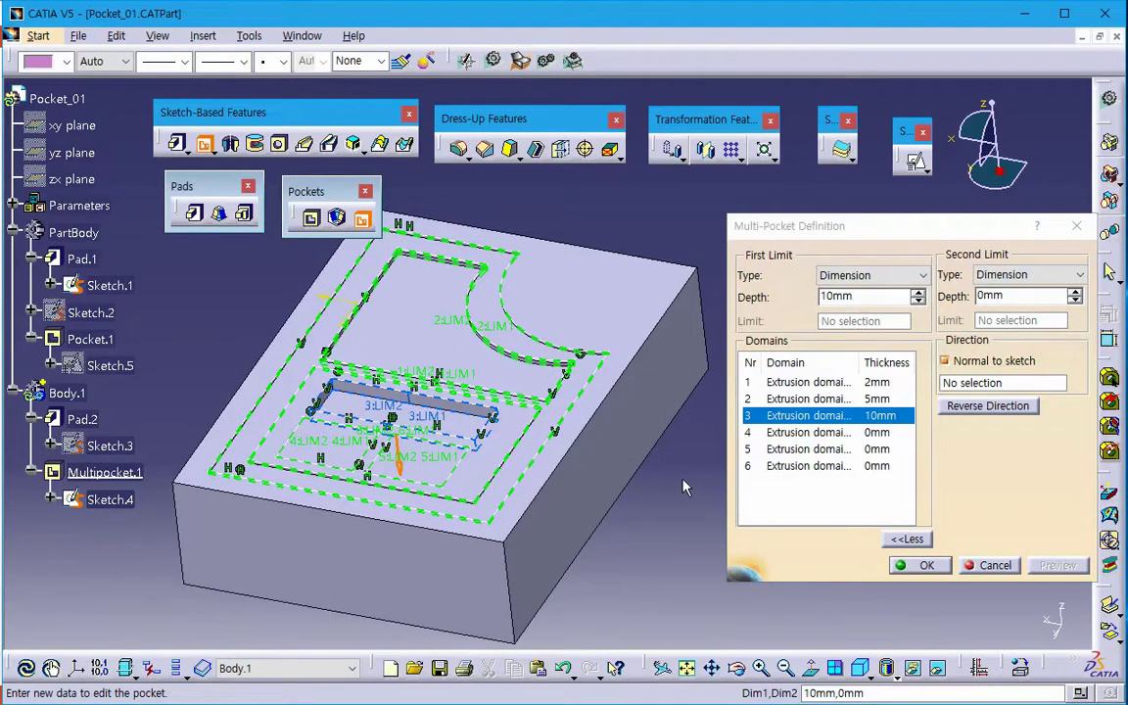
{"action": "left_click", "coordinate": [994, 405]}
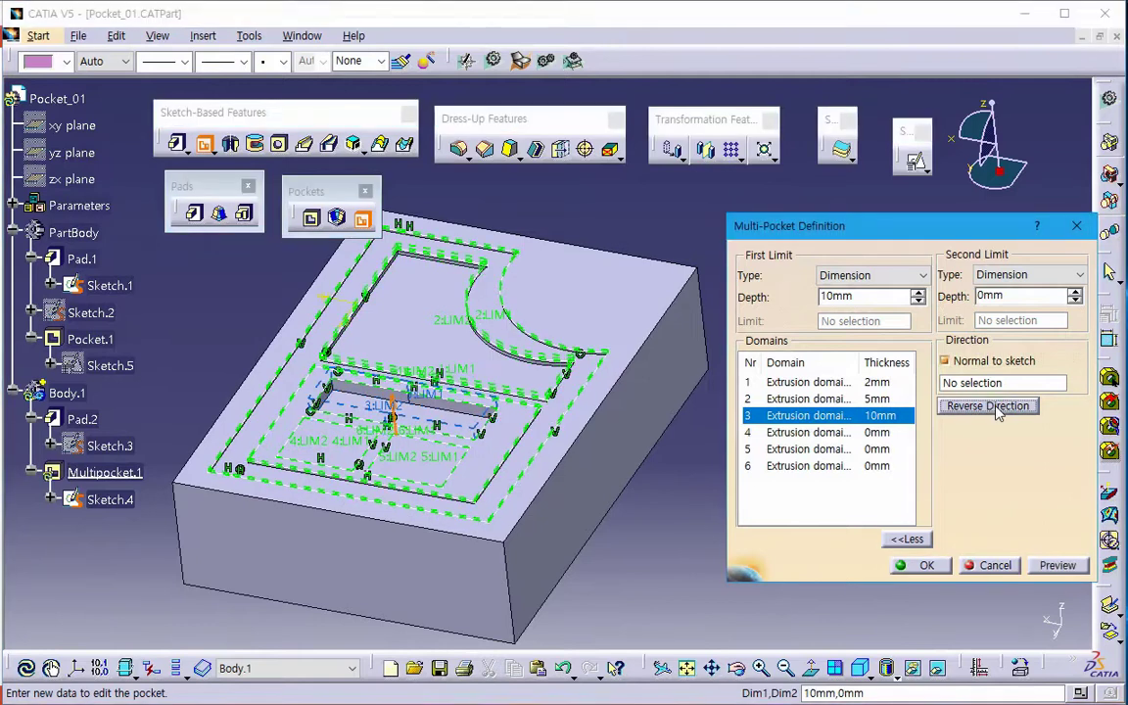
{"action": "left_click", "coordinate": [1049, 570]}
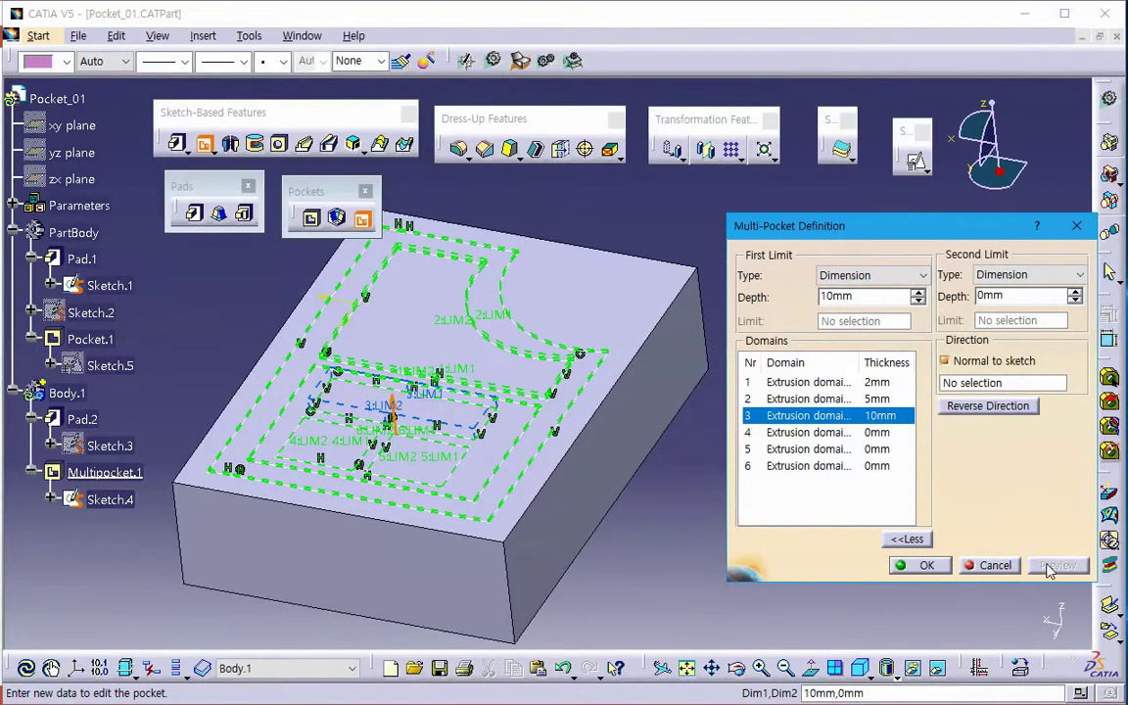
{"action": "left_click", "coordinate": [1015, 407]}
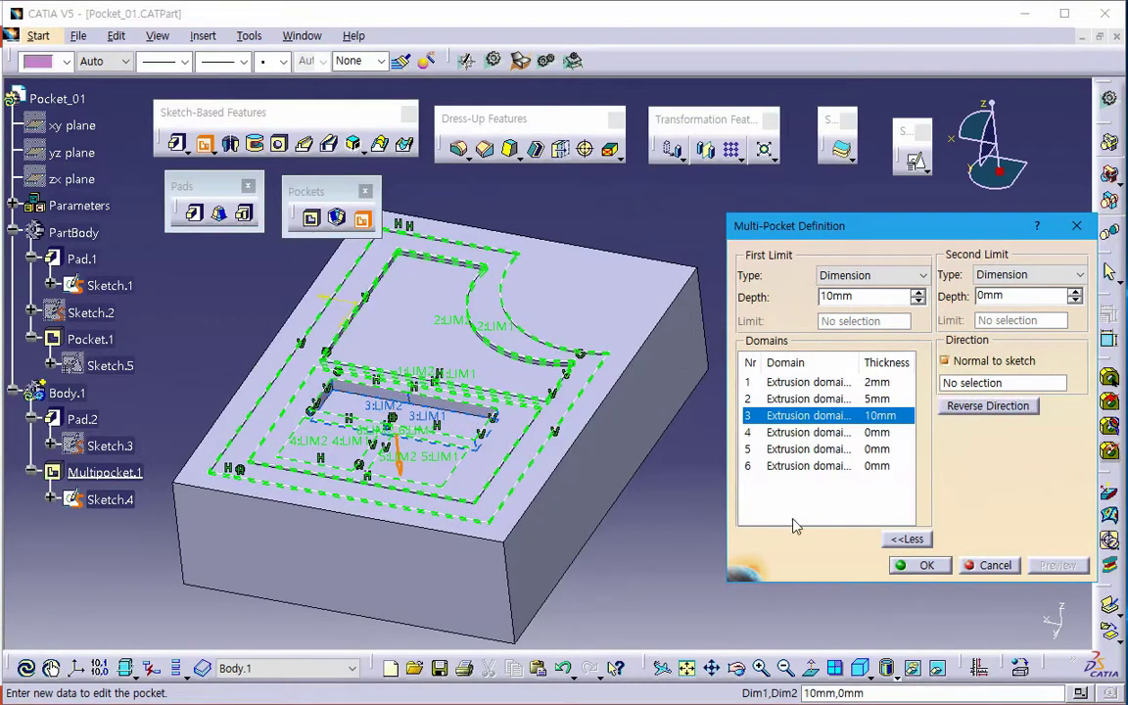
- Confirm the multi-pocket in the large block and consult the Pocket lecture slide in PowerPoint
{"action": "middle_click_drag", "start_coordinate": [604, 452], "coordinate": [833, 570]}
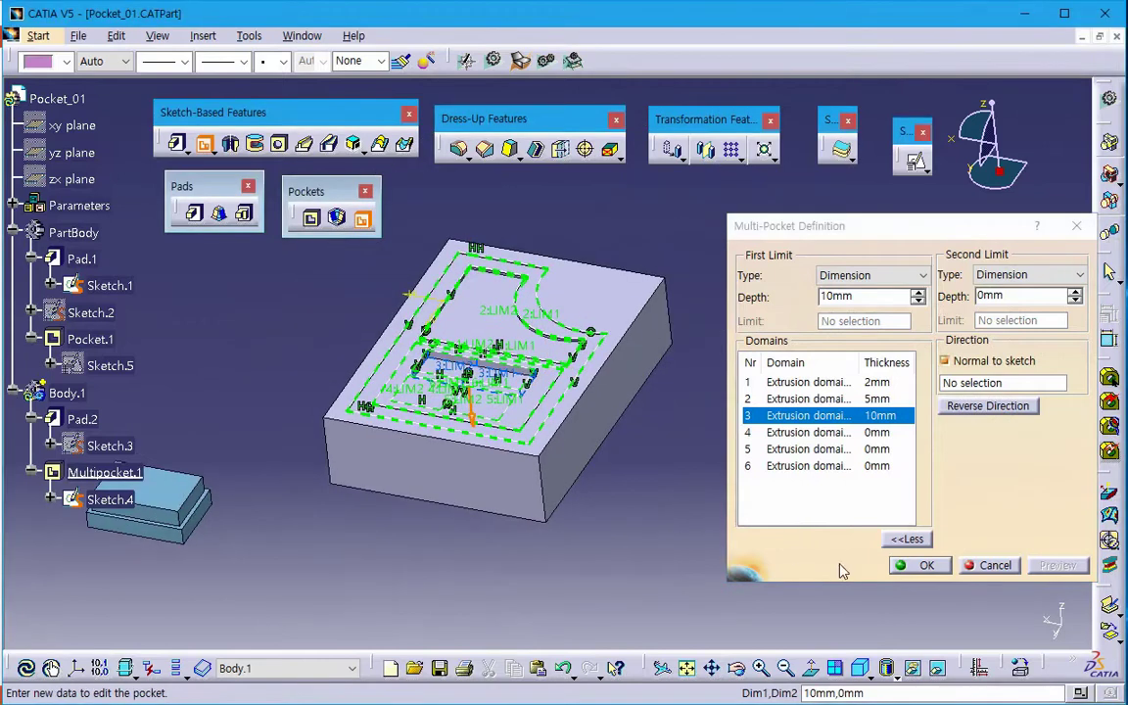
{"action": "left_click", "coordinate": [927, 565]}
{"action": "middle_click_drag", "start_coordinate": [649, 537], "coordinate": [725, 533]}
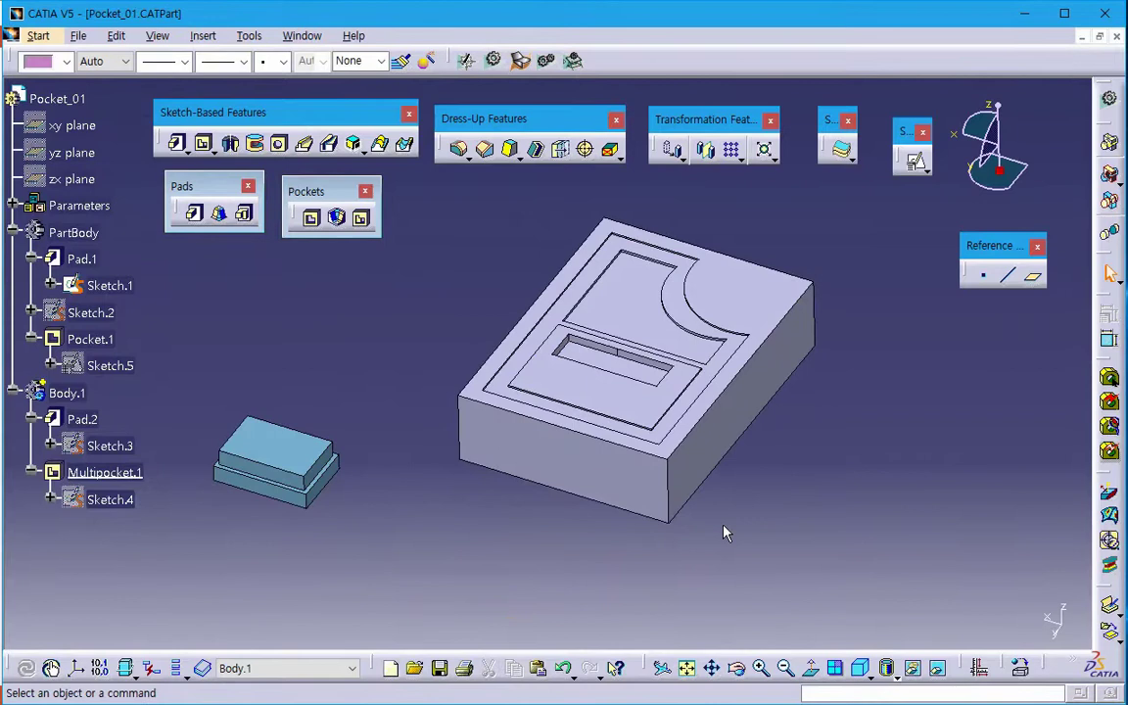
{"action": "key", "text": "alt+Tab"}
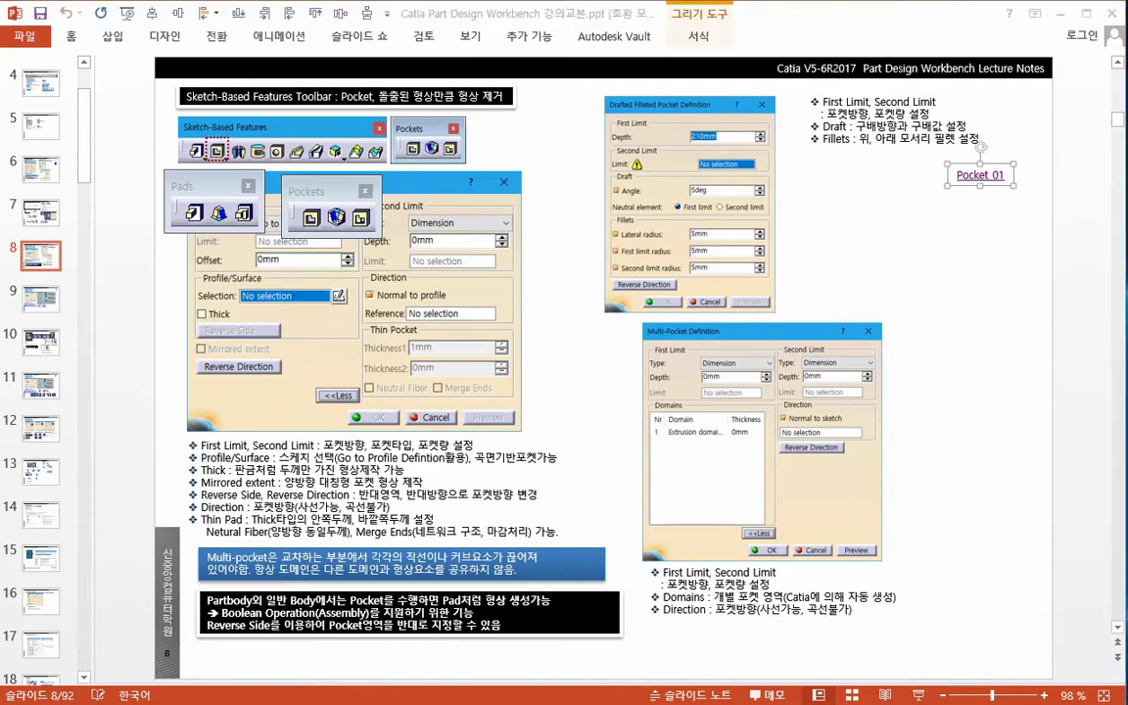
{"action": "key", "text": "alt+Tab"}
- Create a new Part document with the default part settings
{"action": "left_click", "coordinate": [78, 36]}
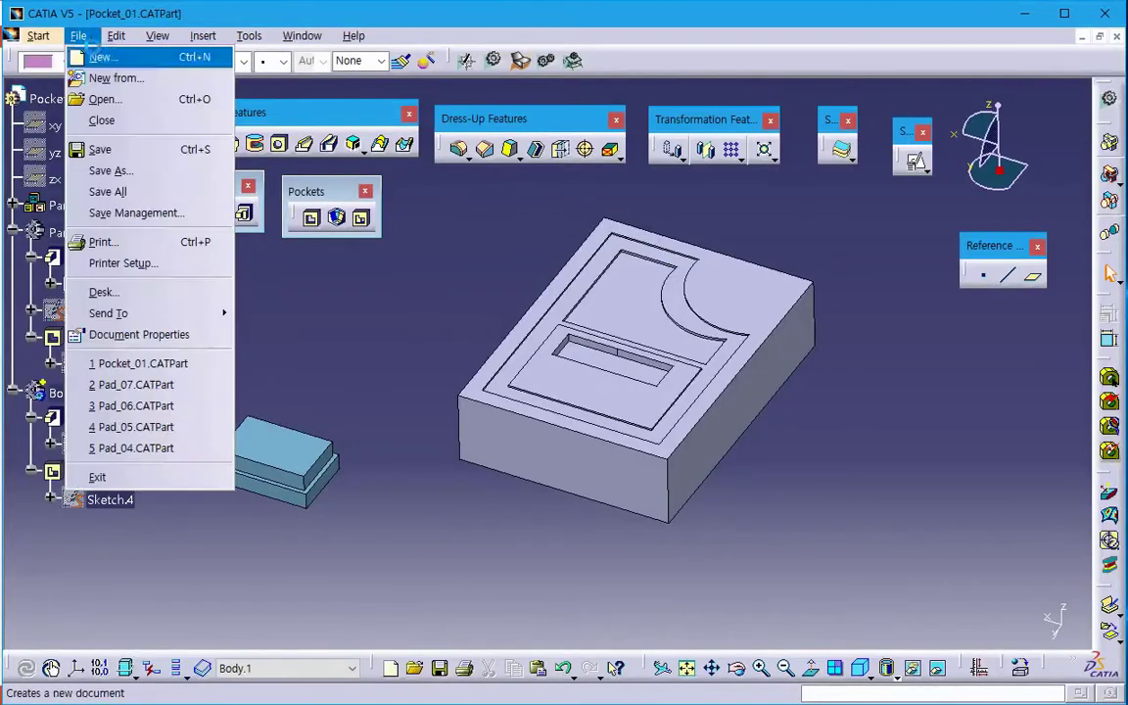
{"action": "left_click", "coordinate": [98, 57]}
{"action": "type", "text": "Part"}
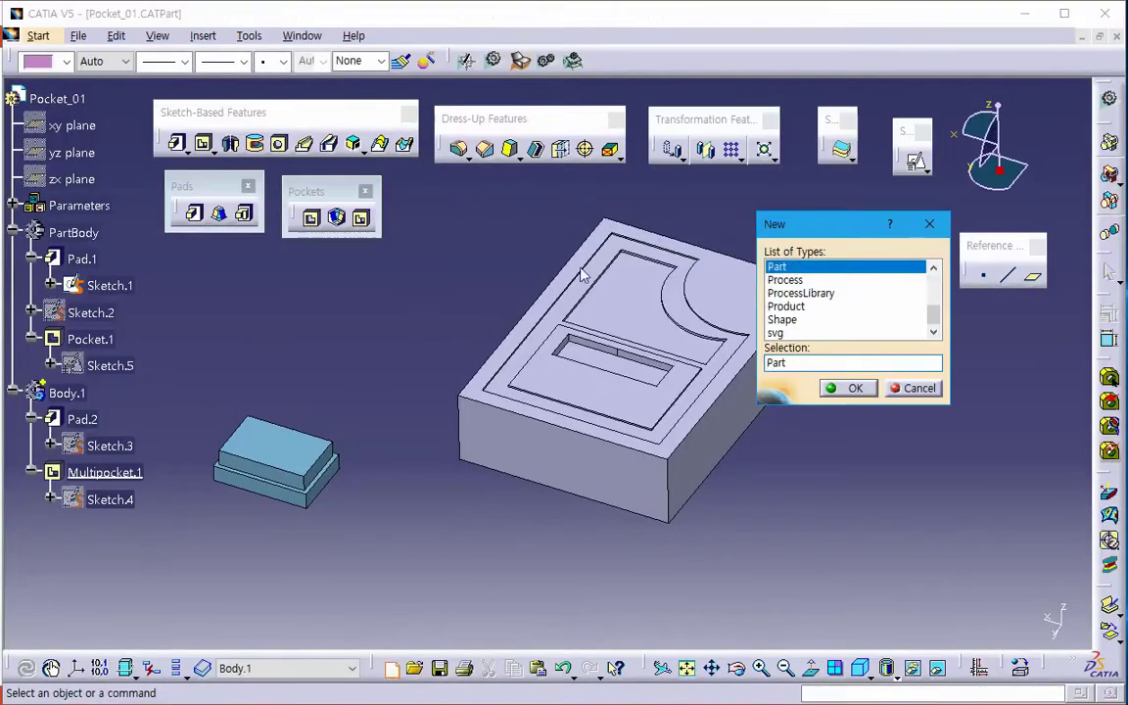
{"action": "key", "text": "Return"}
{"action": "key", "text": "Return"}
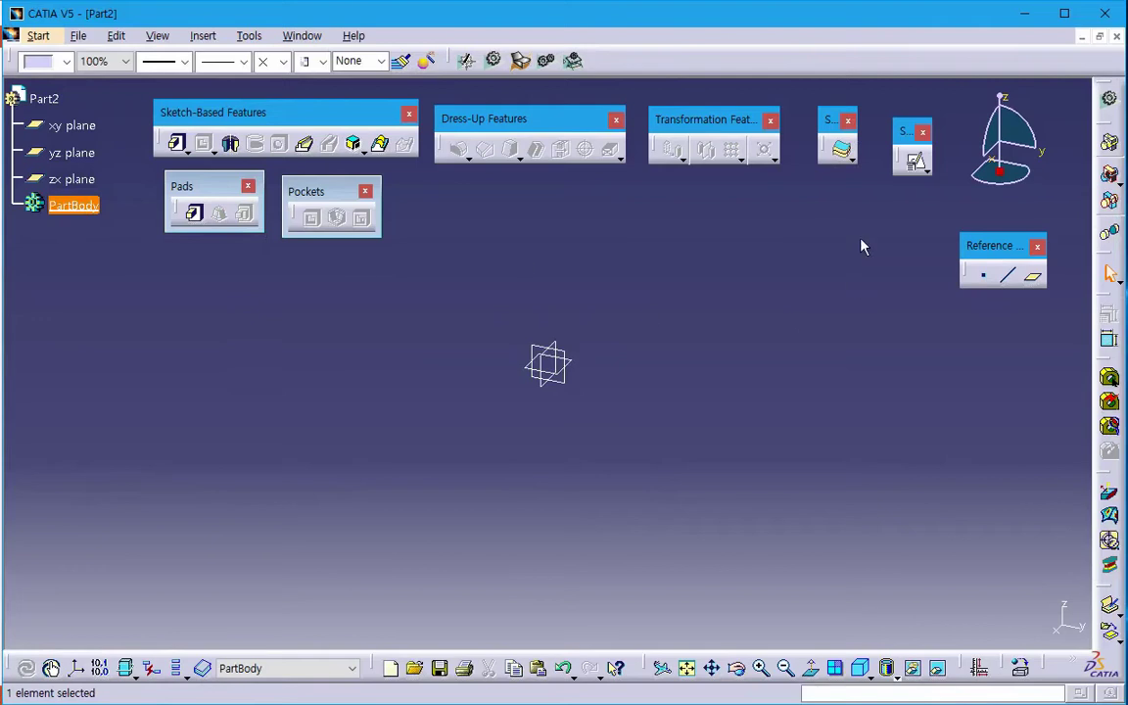
- Sketch a rectangle around the origin on the xy plane, starting from a corner at about H -51 mm, V 38 mm
{"action": "left_click", "coordinate": [914, 161]}
{"action": "left_click", "coordinate": [588, 369]}
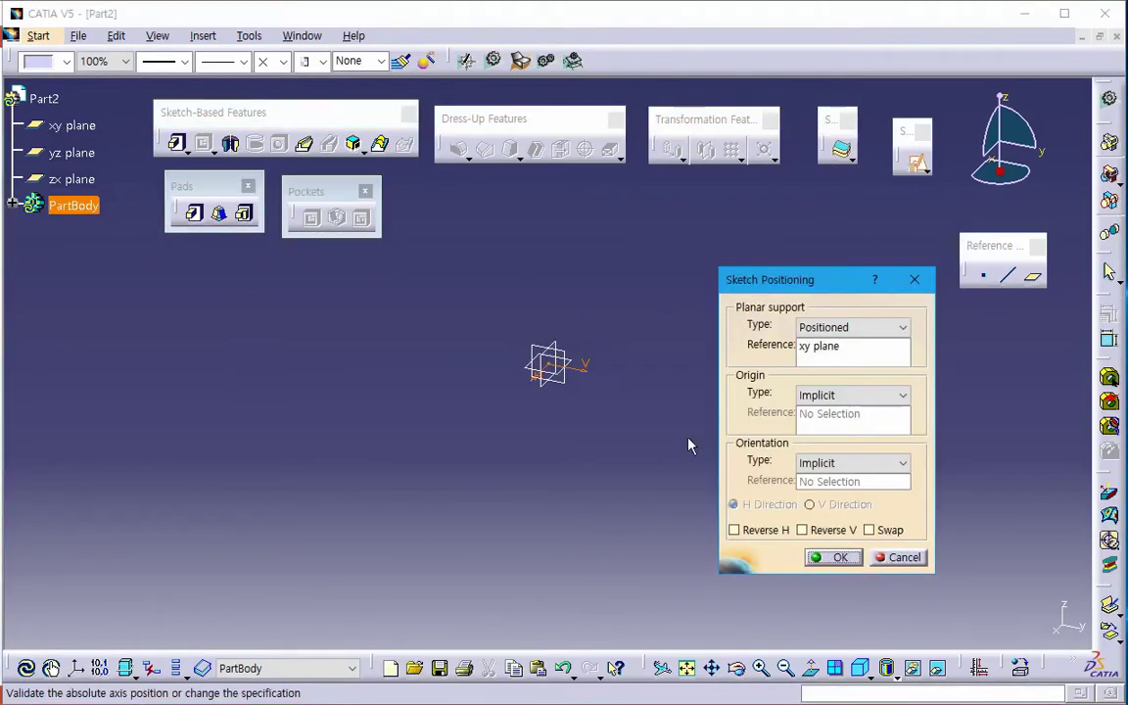
{"action": "left_click", "coordinate": [833, 557]}
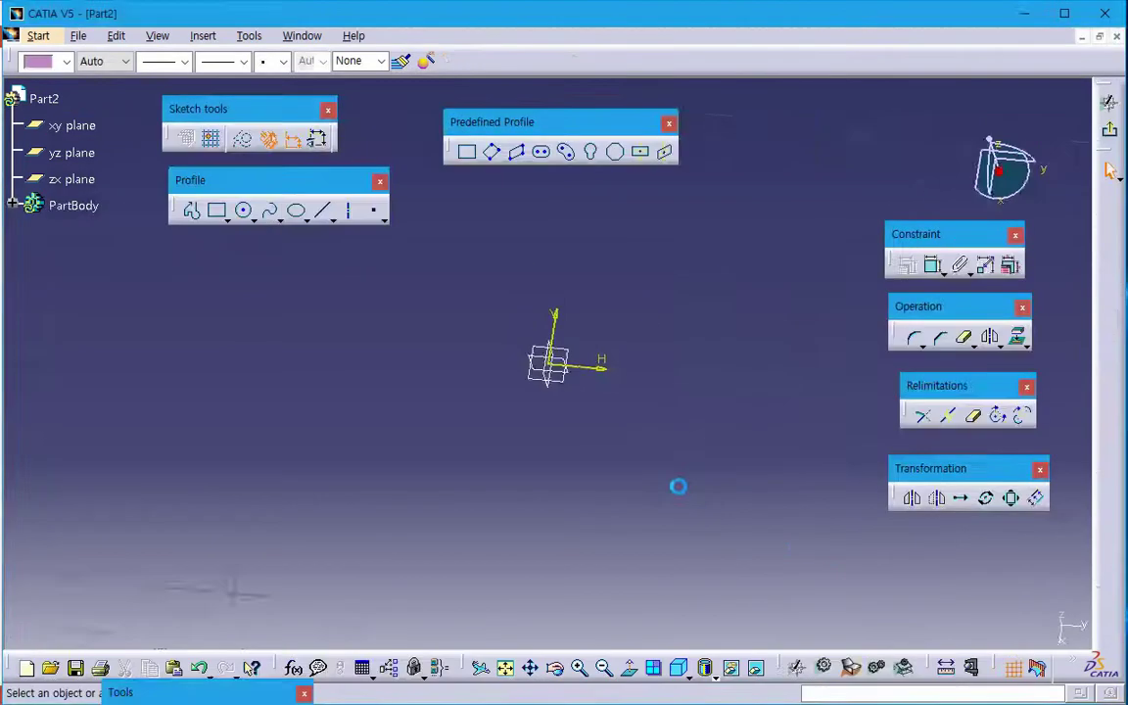
{"action": "left_click", "coordinate": [216, 209]}
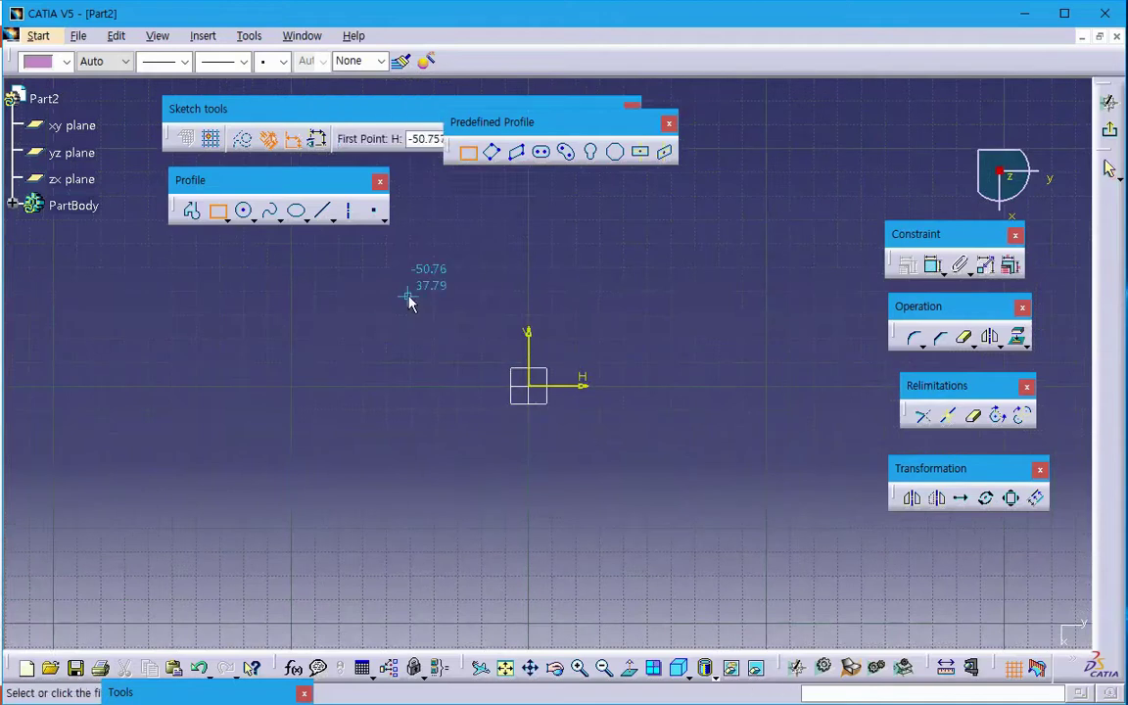
{"action": "left_click", "coordinate": [407, 296]}
{"action": "left_click", "coordinate": [669, 476]}
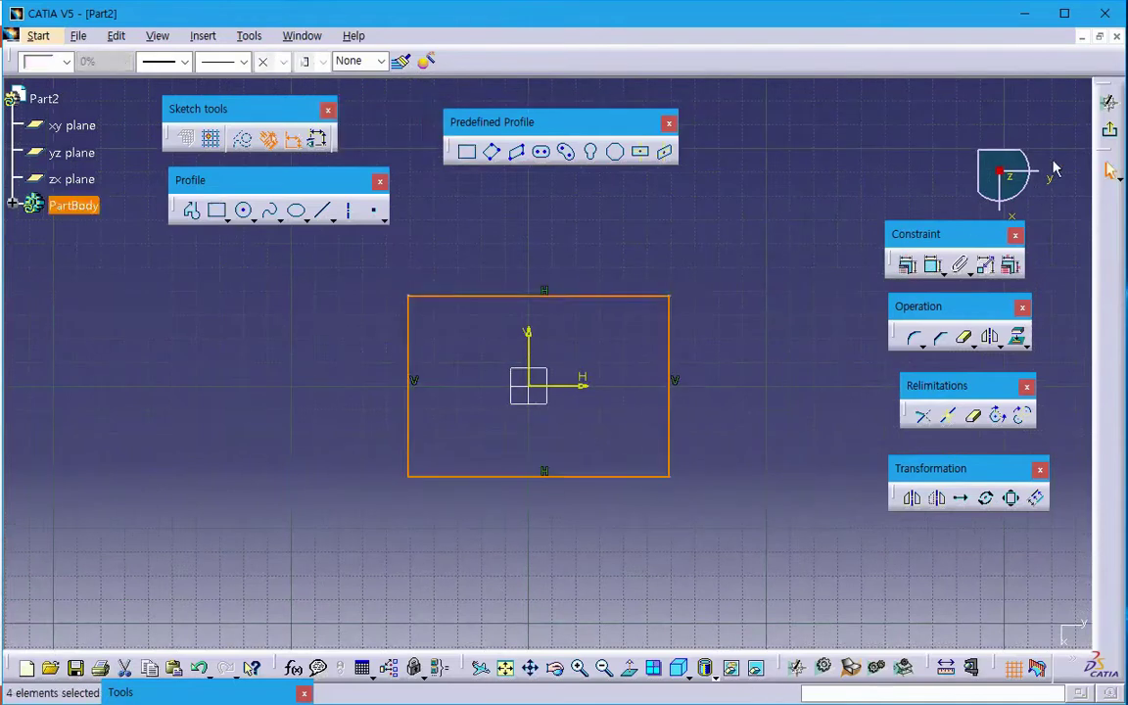
{"action": "left_click", "coordinate": [1112, 137]}
- Pad the rectangle sketch 30 mm in the reversed direction and show the pad under PartBody in the tree
{"action": "left_click", "coordinate": [194, 215]}
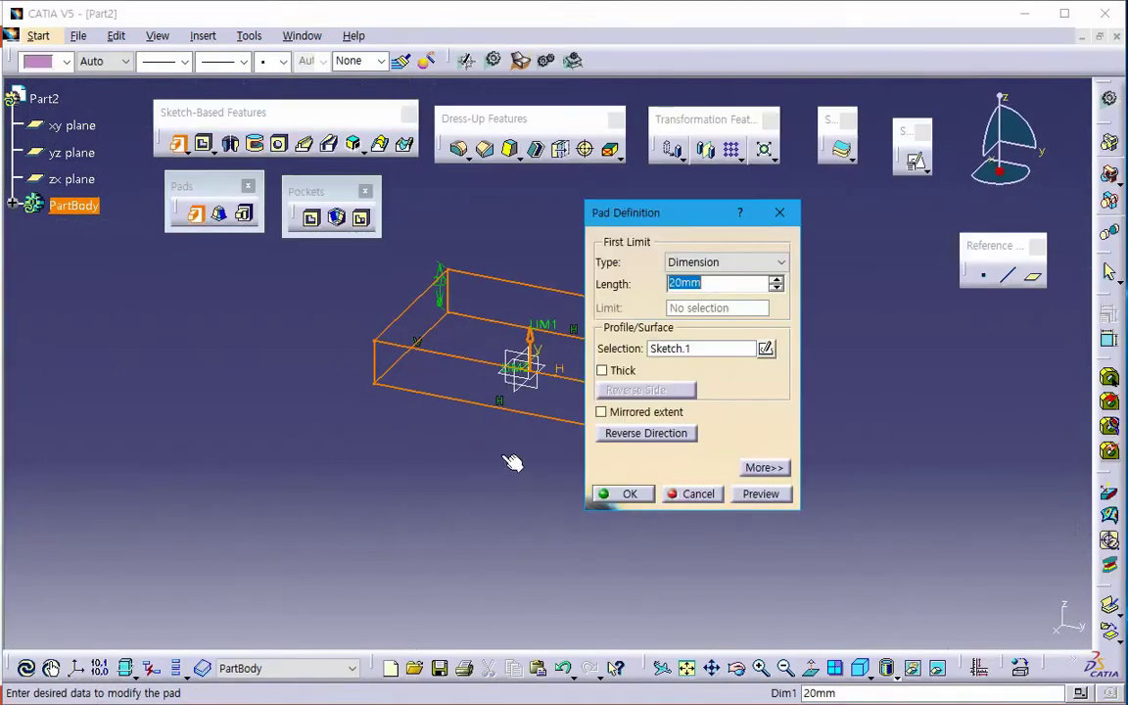
{"action": "left_click", "coordinate": [645, 434]}
{"action": "double_click", "coordinate": [723, 283]}
{"action": "type", "text": "30"}
{"action": "key", "text": "Return"}
{"action": "middle_click_drag", "start_coordinate": [539, 453], "coordinate": [473, 508]}
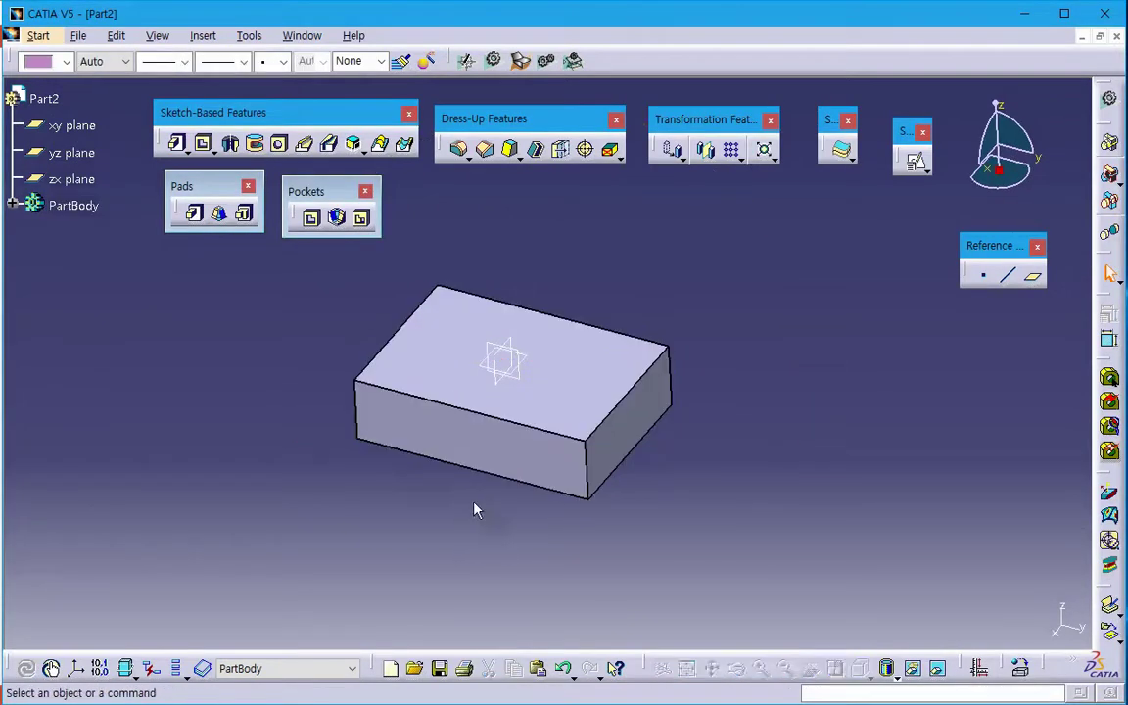
{"action": "left_click", "coordinate": [12, 204]}
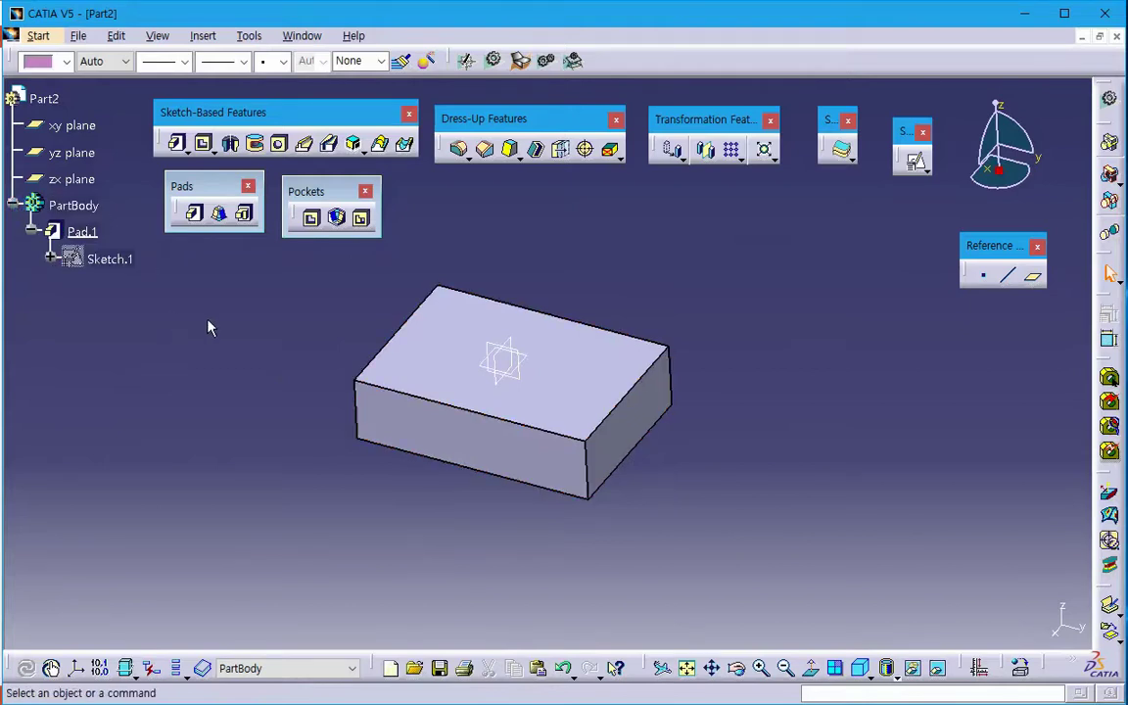
{"action": "middle_click_drag", "start_coordinate": [174, 323], "coordinate": [163, 336]}
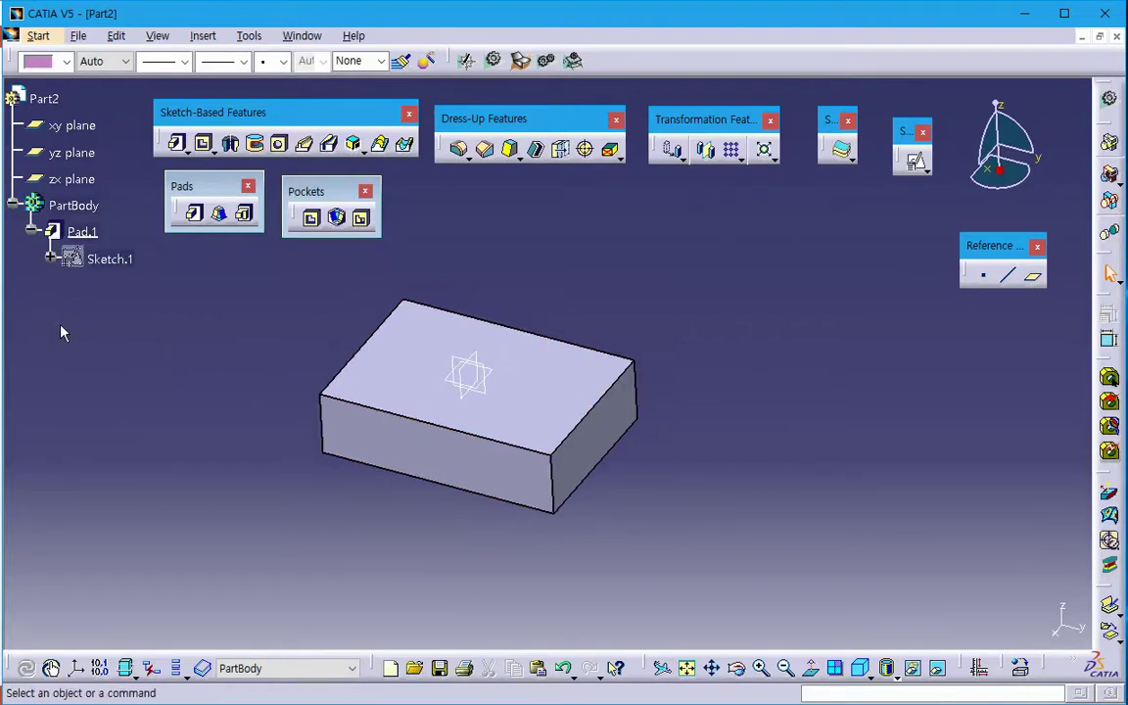
- Insert a new body and start a positioned sketch in it on the xy plane with swapped axes
{"action": "left_click", "coordinate": [202, 35]}
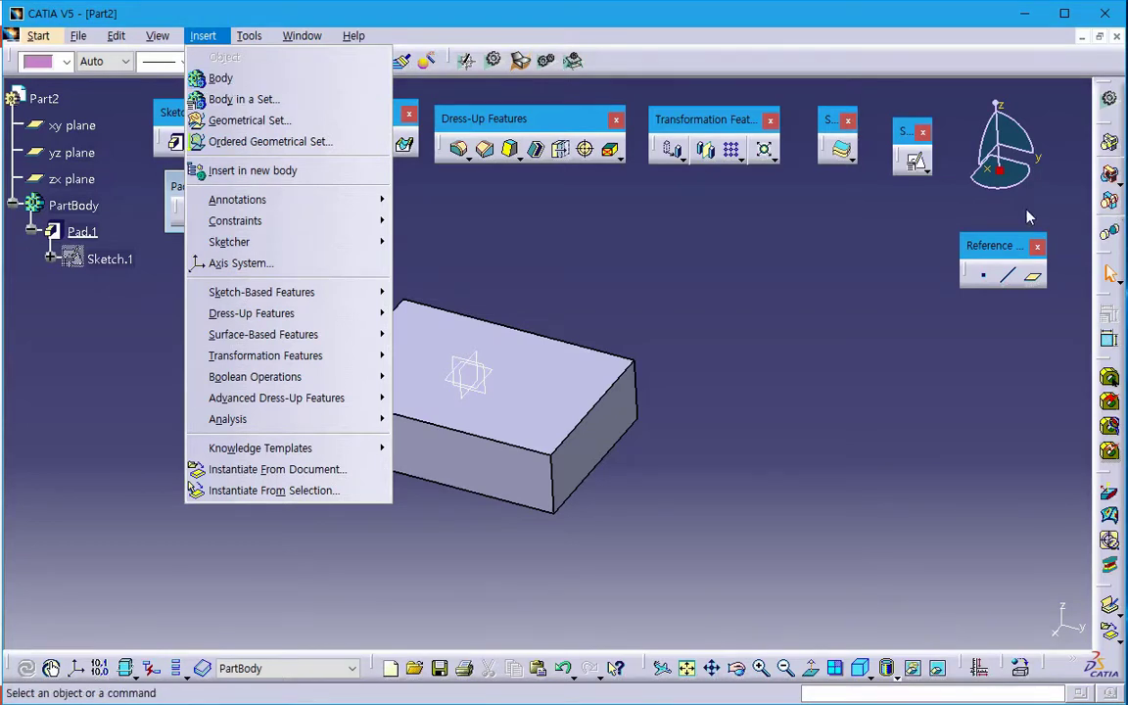
{"action": "left_click", "coordinate": [225, 79]}
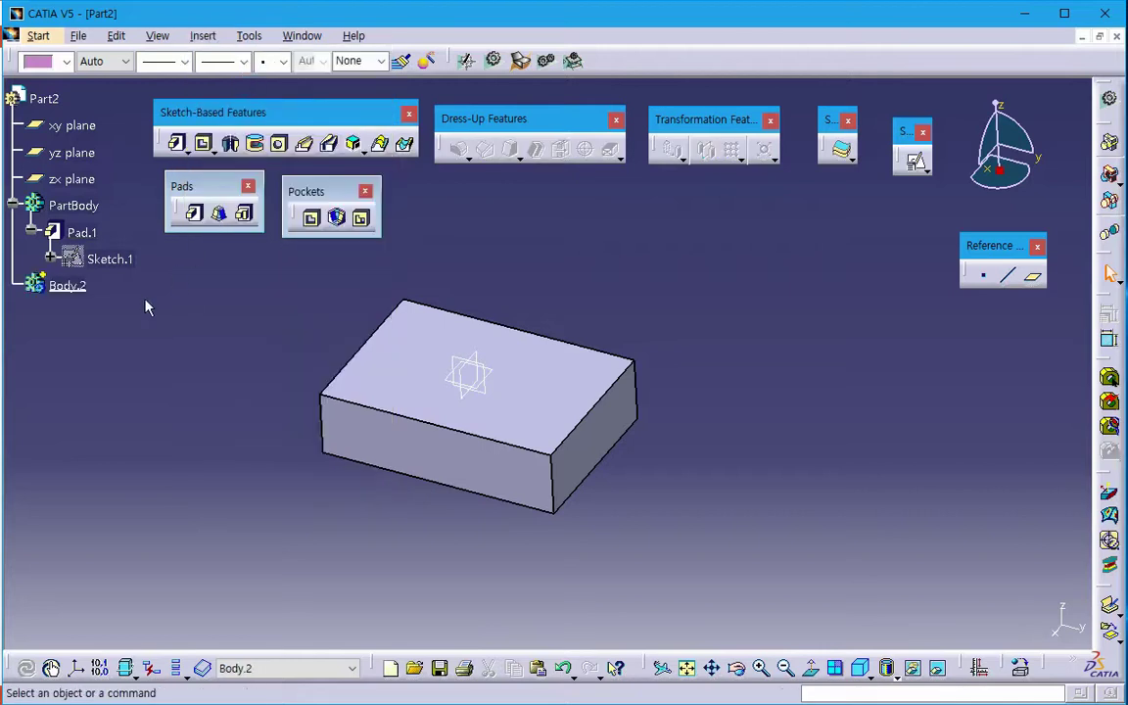
{"action": "left_click", "coordinate": [916, 160]}
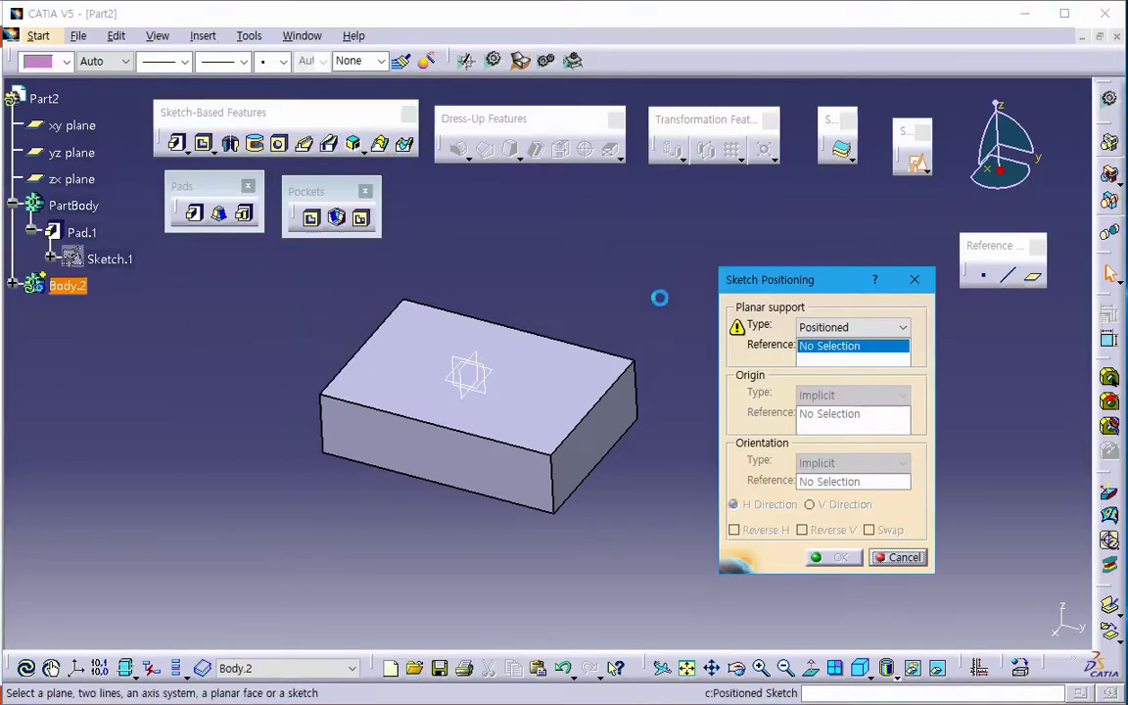
{"action": "left_click", "coordinate": [500, 379]}
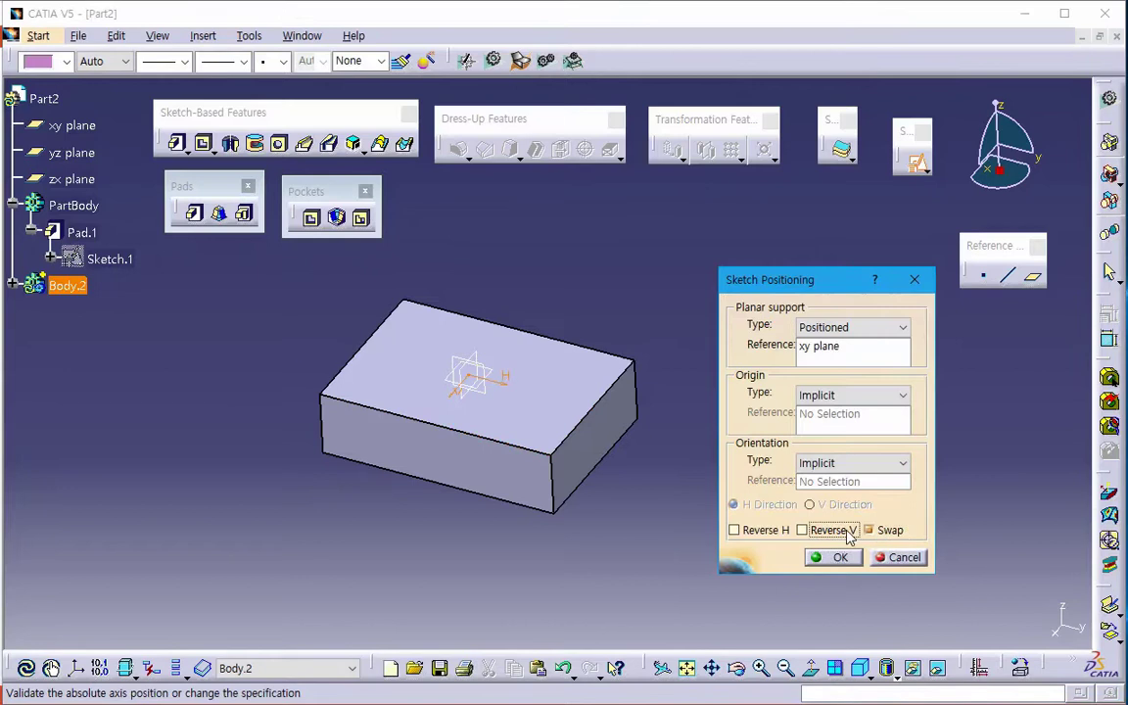
{"action": "left_click", "coordinate": [836, 557]}
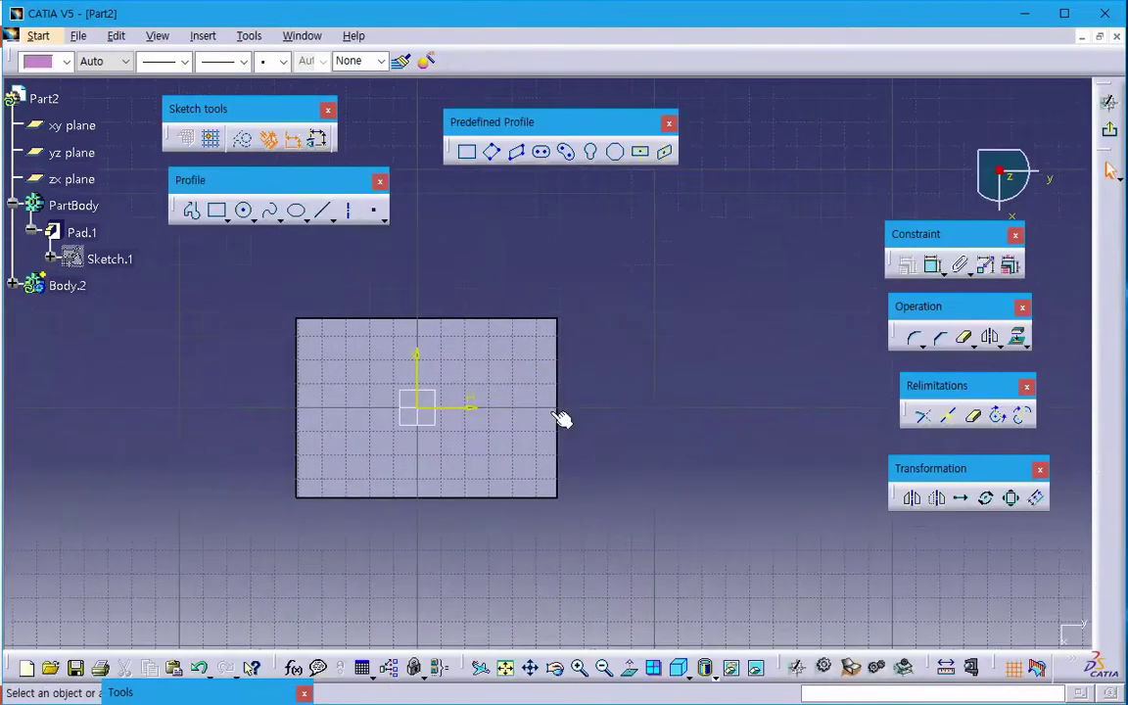
- Sketch a rectangle about 77 mm high beside the existing block and finish the sketch
{"action": "left_click", "coordinate": [245, 212]}
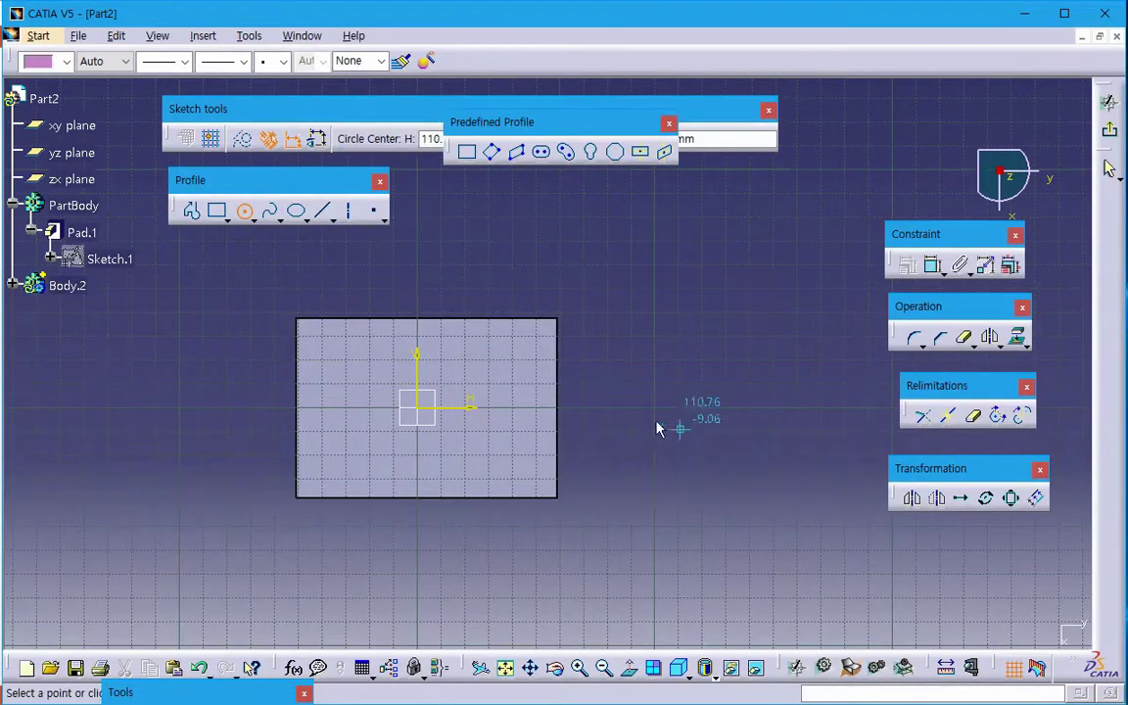
{"action": "middle_click_drag", "start_coordinate": [680, 433], "coordinate": [587, 402]}
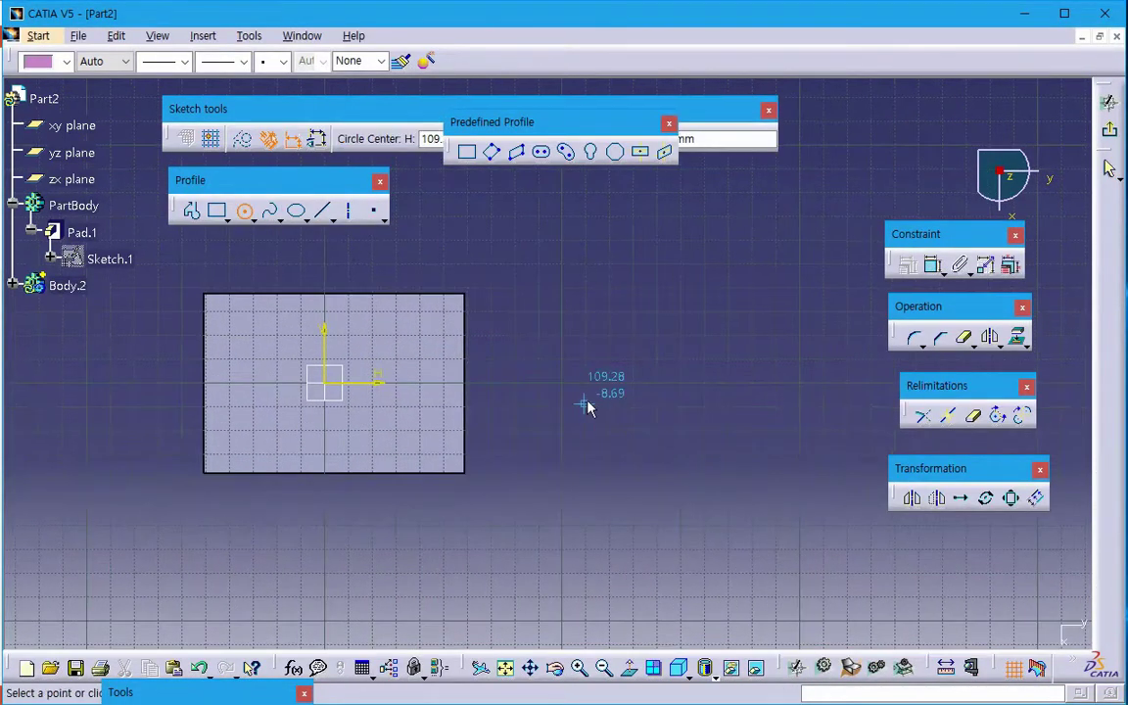
{"action": "left_click", "coordinate": [219, 211]}
{"action": "left_click", "coordinate": [551, 291]}
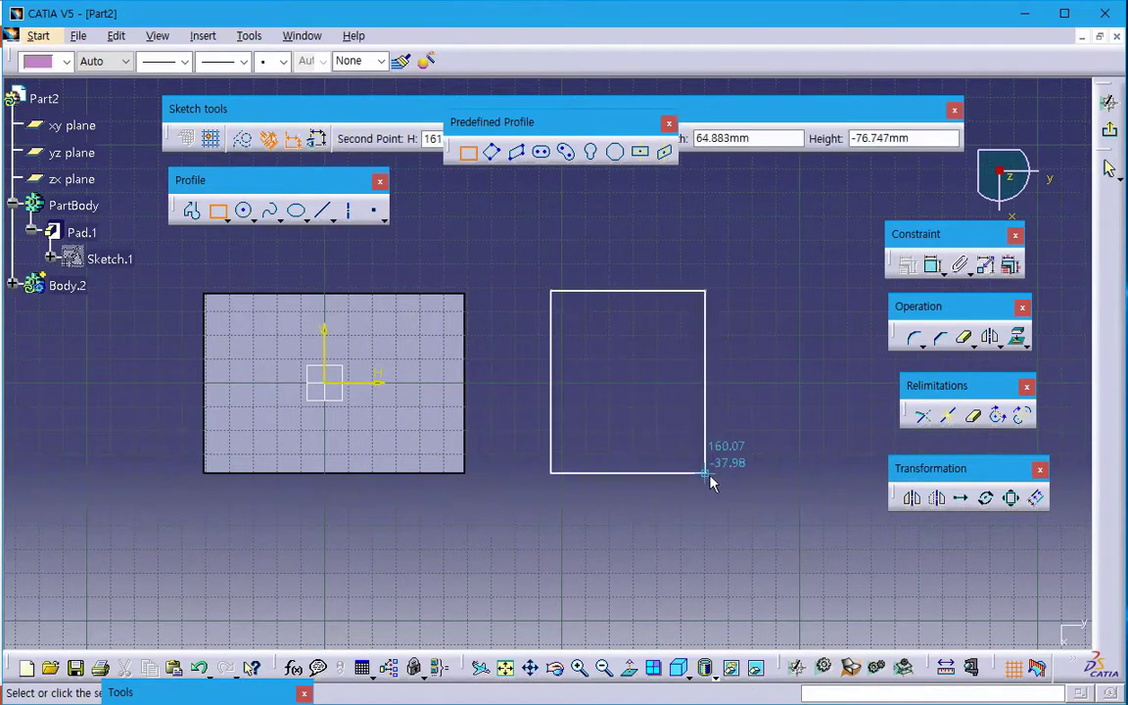
{"action": "left_click", "coordinate": [727, 472]}
{"action": "left_click", "coordinate": [1110, 102]}
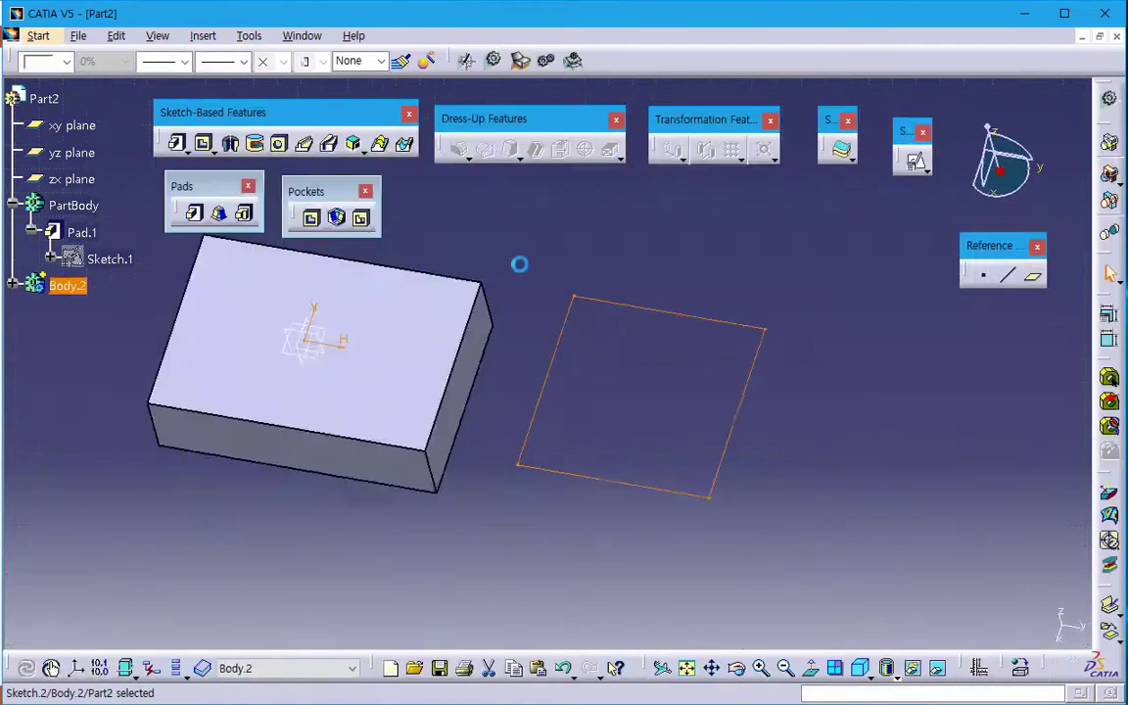
- Pad the second rectangle 30 mm in the reversed direction
{"action": "left_click", "coordinate": [194, 212]}
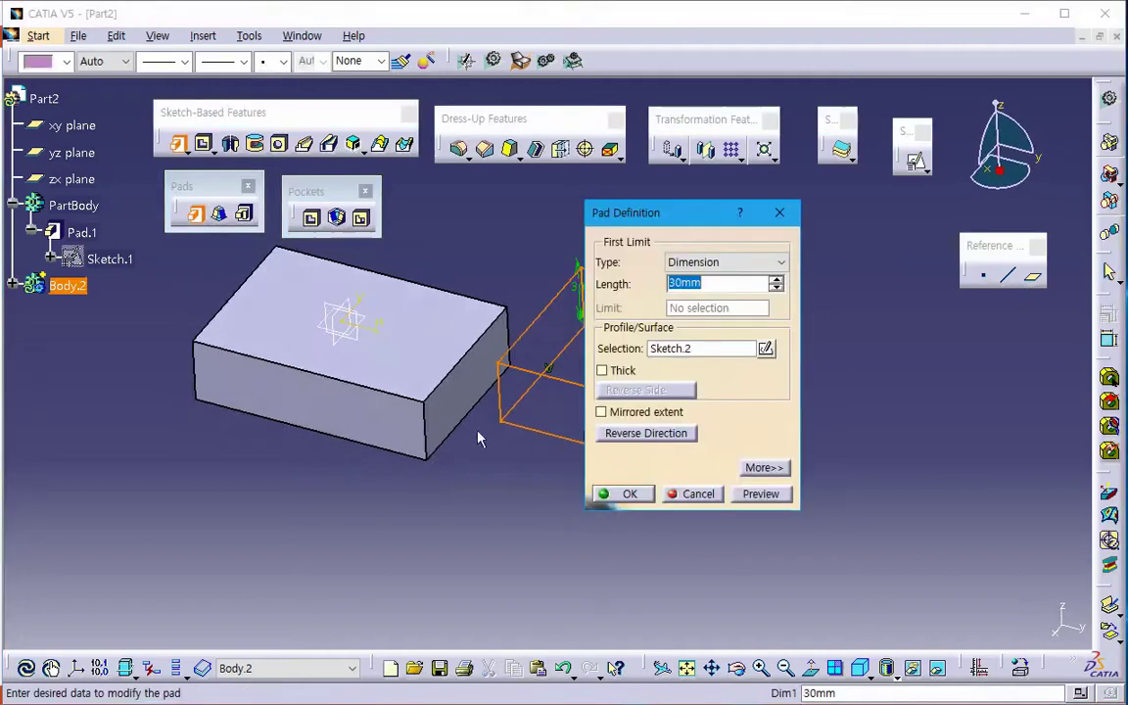
{"action": "left_click", "coordinate": [646, 433]}
{"action": "left_click", "coordinate": [627, 494]}
{"action": "left_click", "coordinate": [466, 541]}
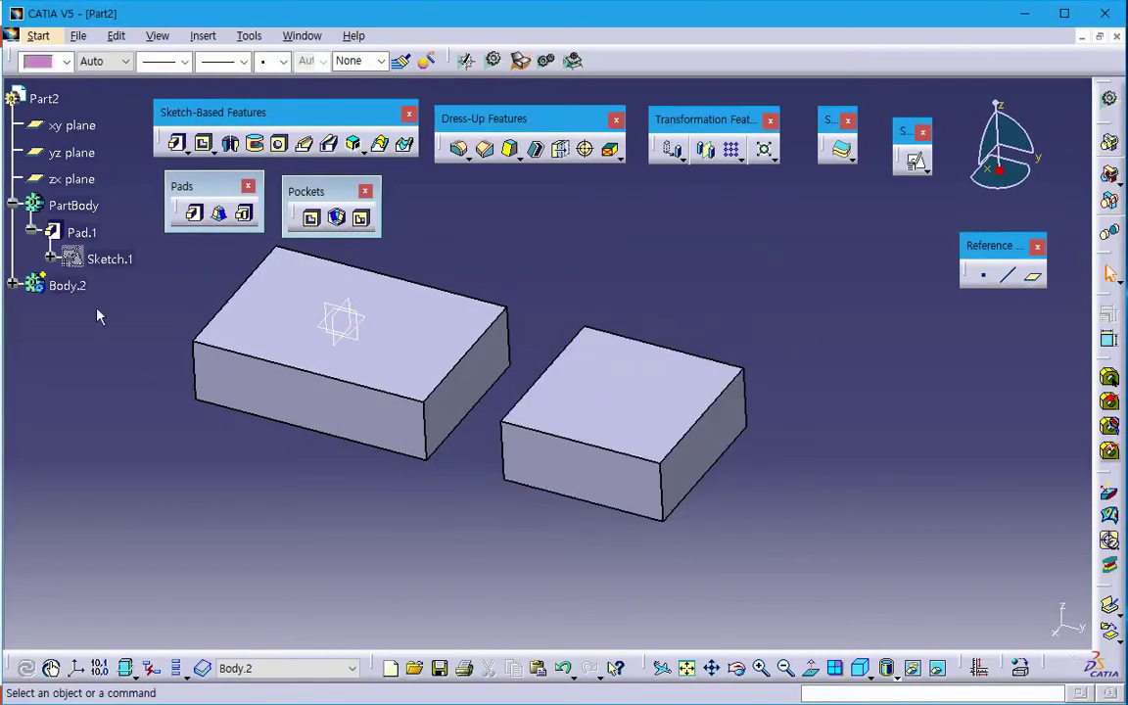
- Colour the PartBody block salmon pink
{"action": "left_click", "coordinate": [49, 206]}
{"action": "left_click", "coordinate": [41, 62]}
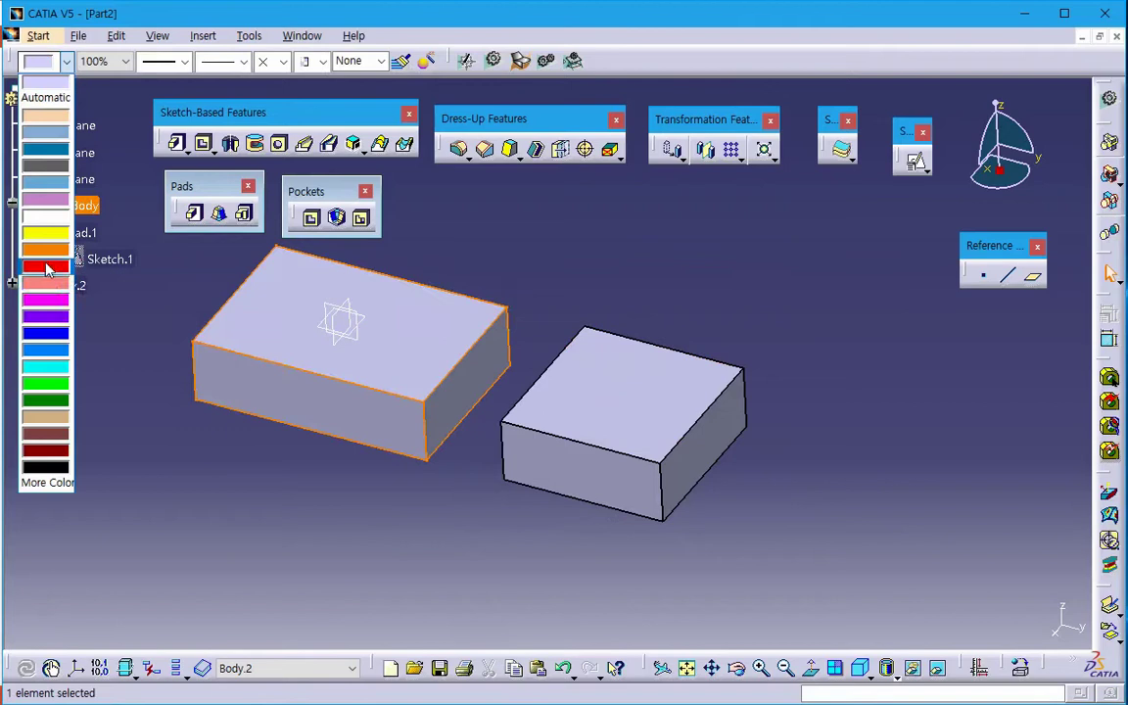
{"action": "left_click", "coordinate": [46, 284]}
- Colour Body.2 cyan and show its pad and sketch in the tree
{"action": "left_click", "coordinate": [68, 285]}
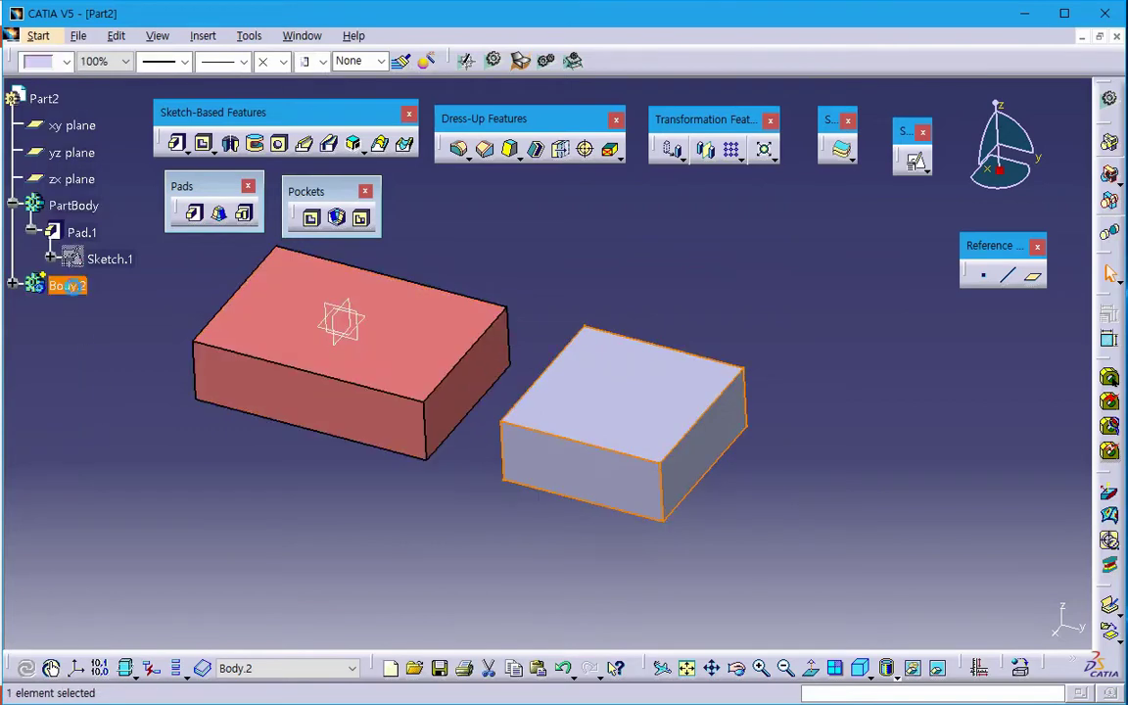
{"action": "left_click", "coordinate": [42, 61]}
{"action": "left_click", "coordinate": [46, 377]}
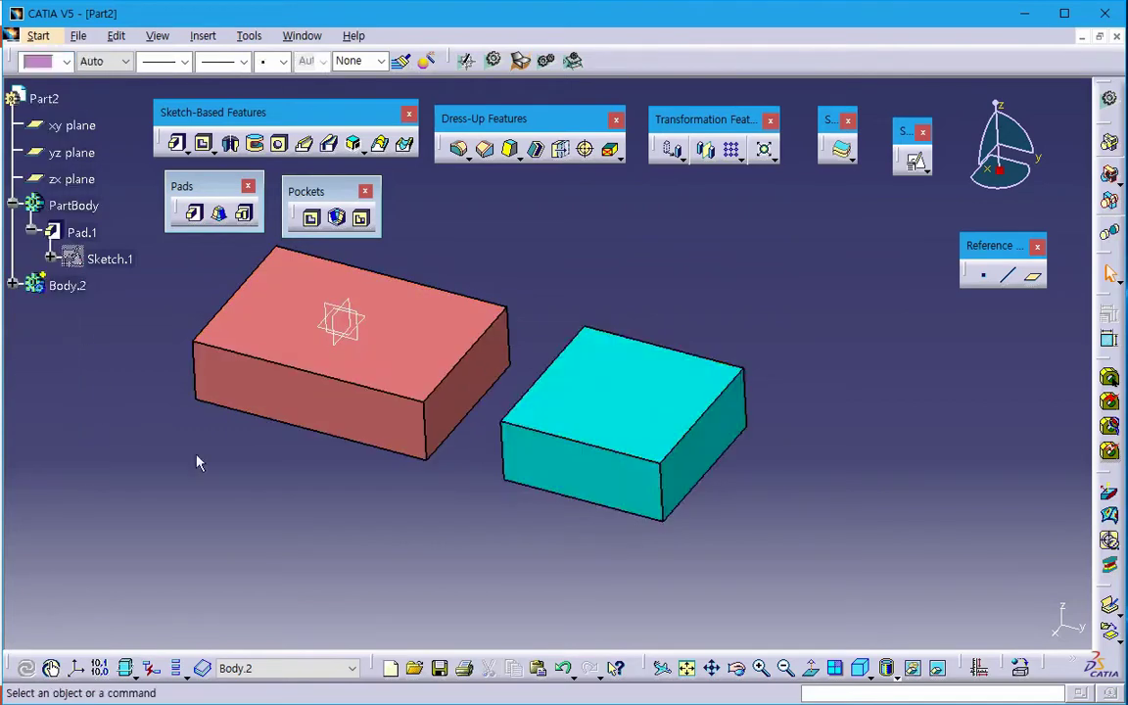
{"action": "middle_click_drag", "start_coordinate": [167, 448], "coordinate": [454, 496]}
{"action": "left_click", "coordinate": [14, 285]}
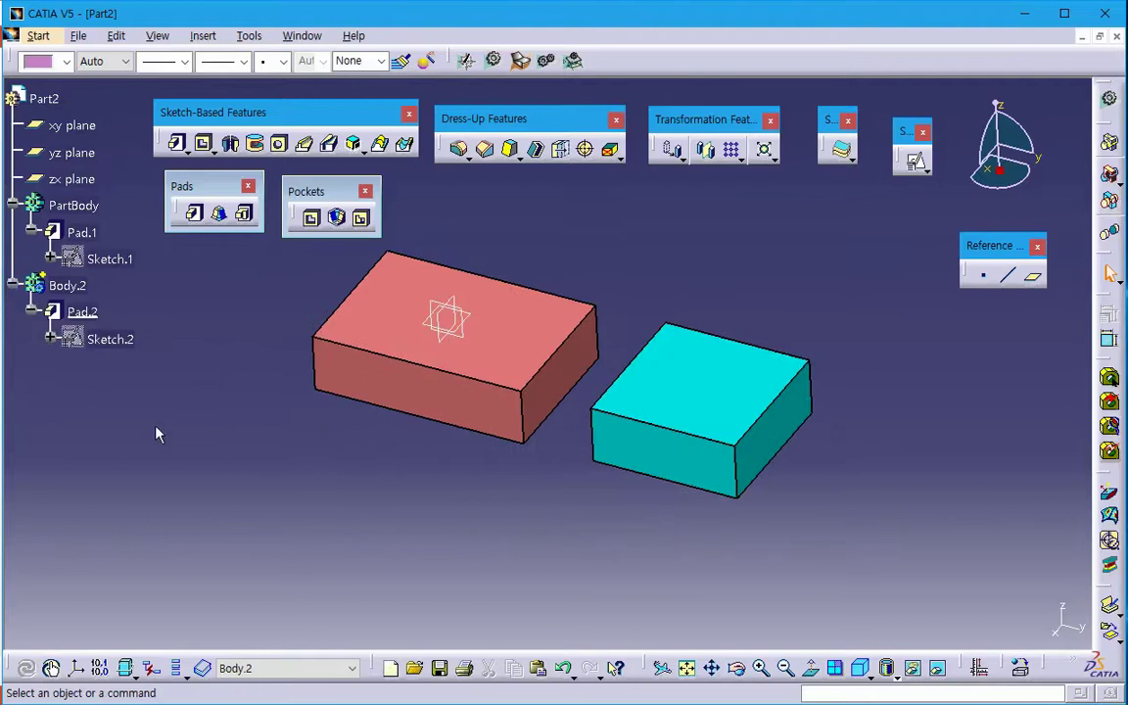
- Change the colour of PartBody to orange
{"action": "left_click", "coordinate": [93, 206]}
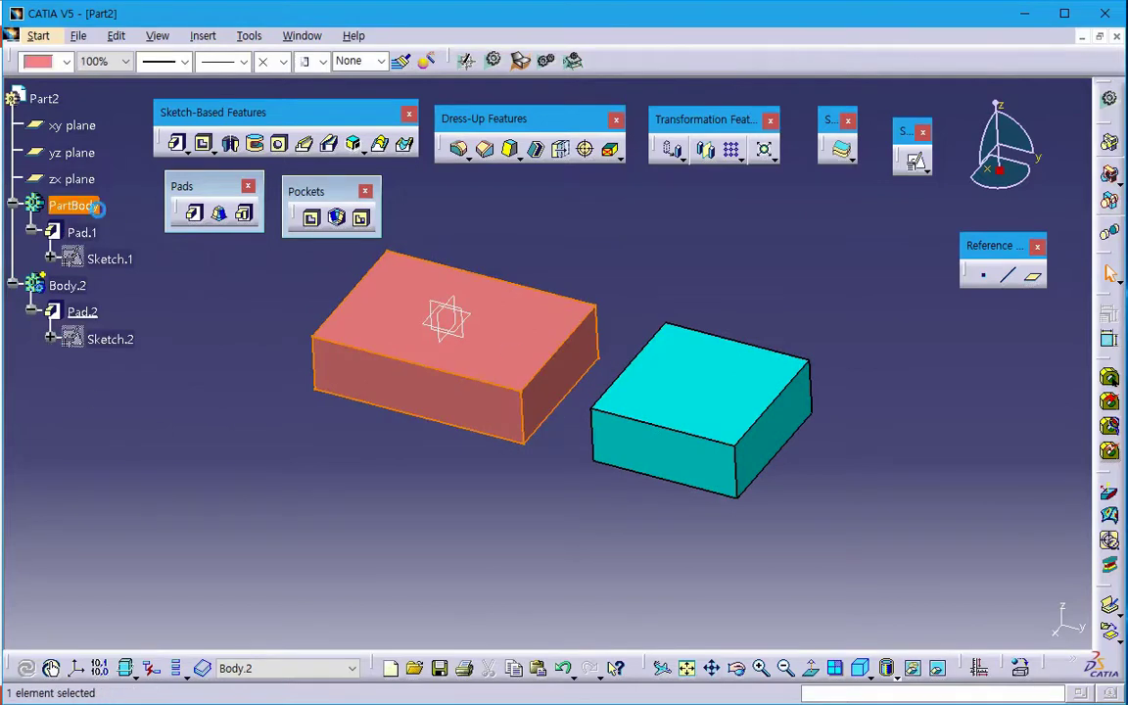
{"action": "left_click", "coordinate": [41, 61]}
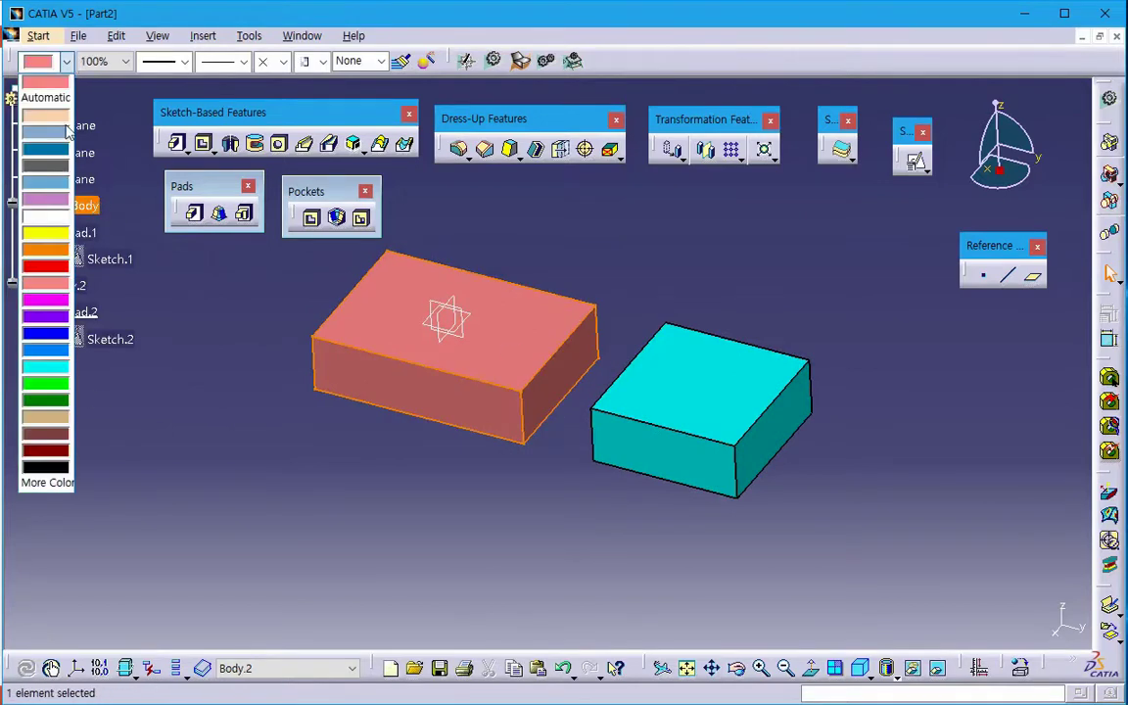
{"action": "left_click", "coordinate": [44, 248]}
{"action": "left_click", "coordinate": [402, 431]}
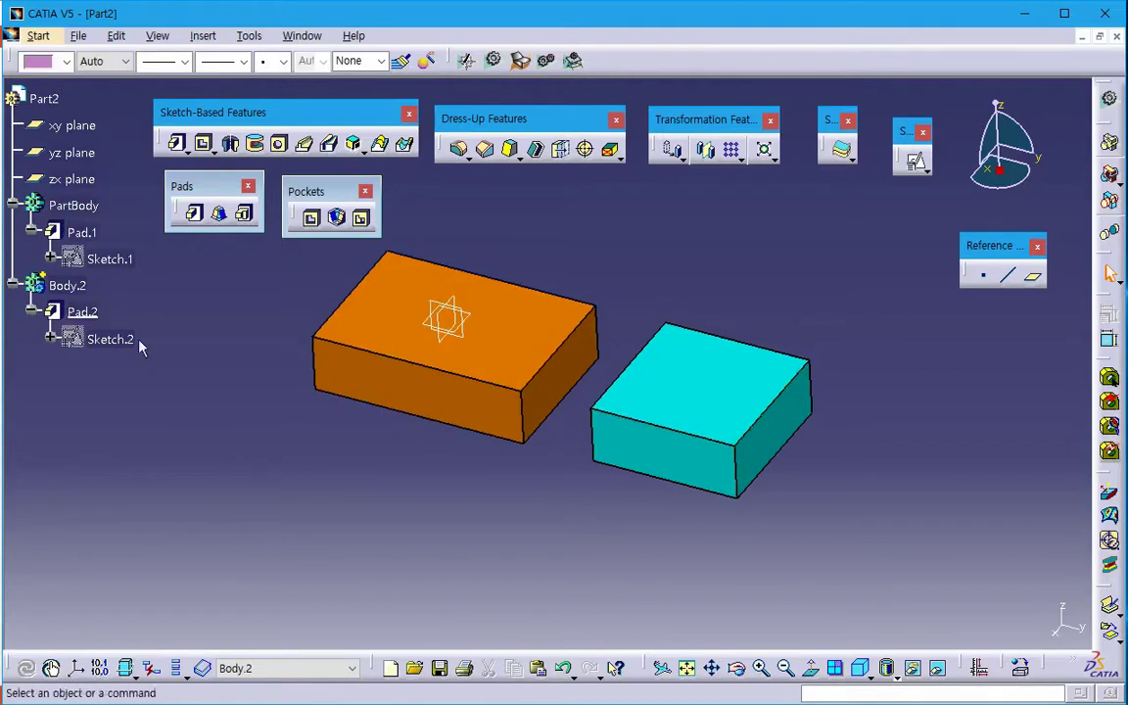
- Define PartBody as the in-work object
{"action": "middle_click_drag", "start_coordinate": [126, 360], "coordinate": [245, 421]}
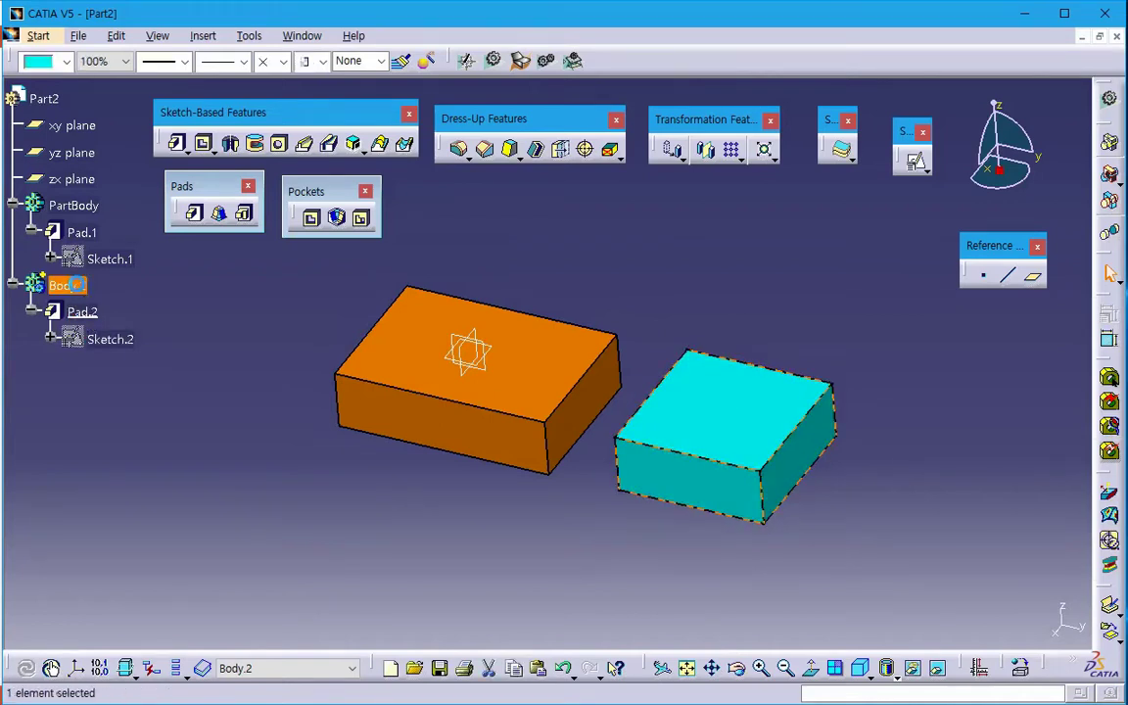
{"action": "right_click", "coordinate": [95, 214]}
{"action": "left_click", "coordinate": [138, 332]}
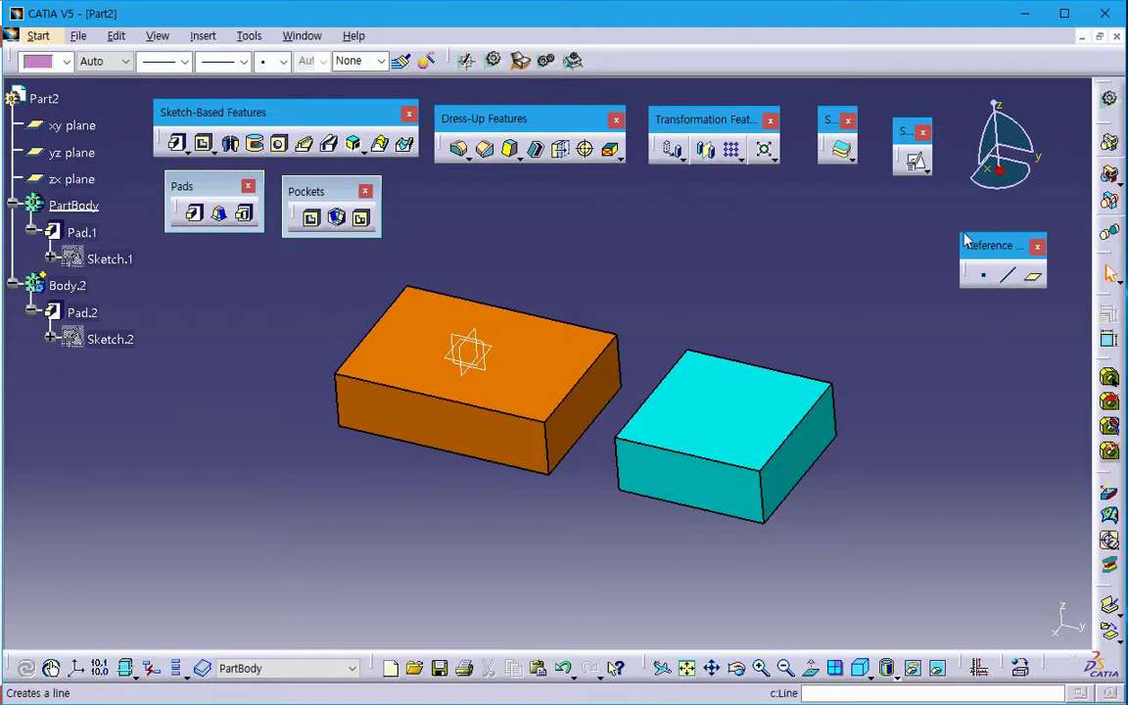
- Start a positioned sketch on the orange block's upper face with the V direction reversed and the axes swapped
{"action": "left_click", "coordinate": [916, 161]}
{"action": "left_click", "coordinate": [534, 373]}
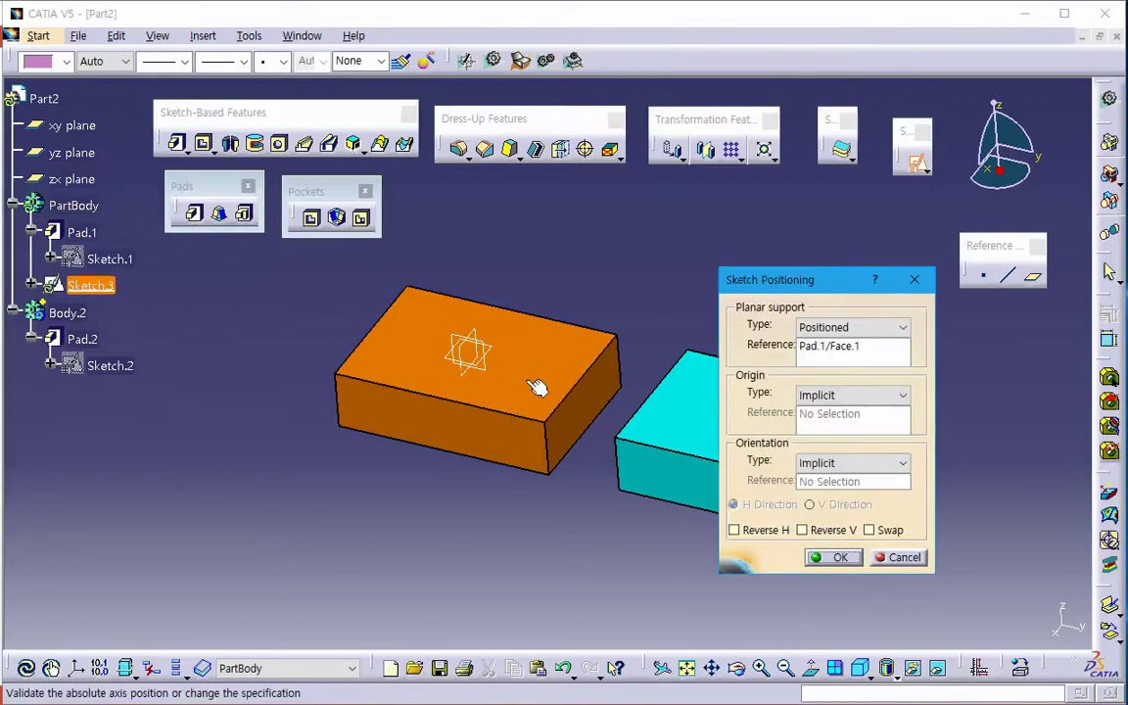
{"action": "left_click", "coordinate": [802, 530]}
{"action": "left_click", "coordinate": [869, 530]}
{"action": "left_click", "coordinate": [837, 558]}
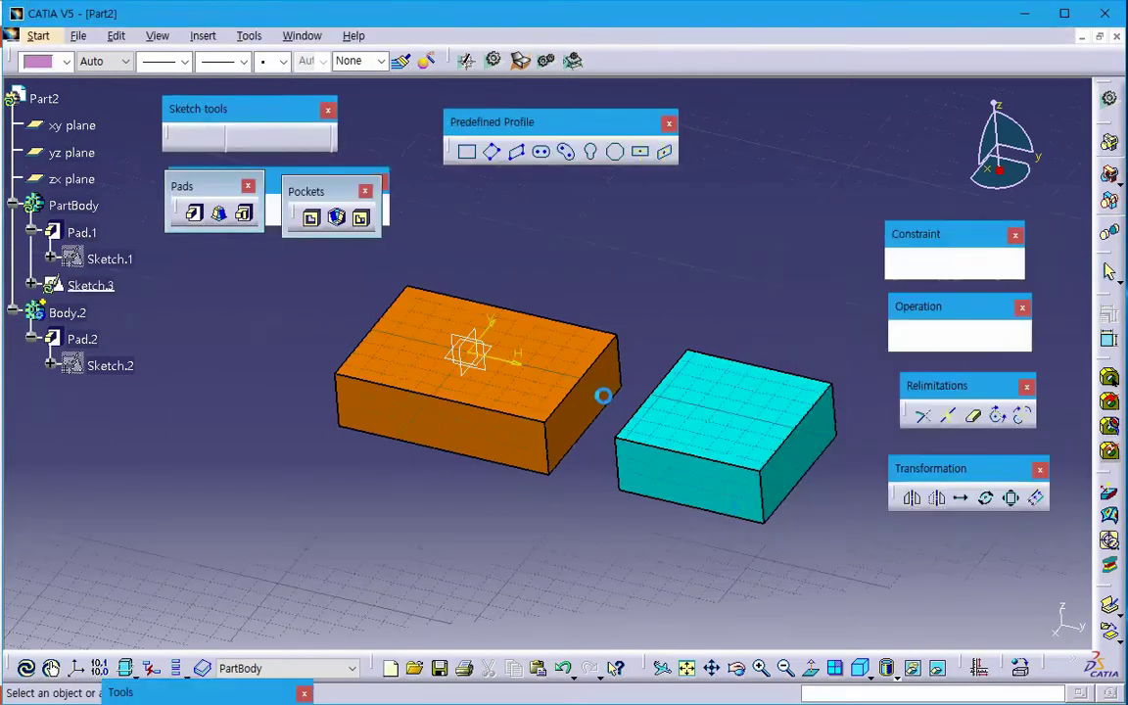
- Sketch a circle centred on the sketch origin on the orange block's face and finish the sketch
{"action": "left_click", "coordinate": [245, 210]}
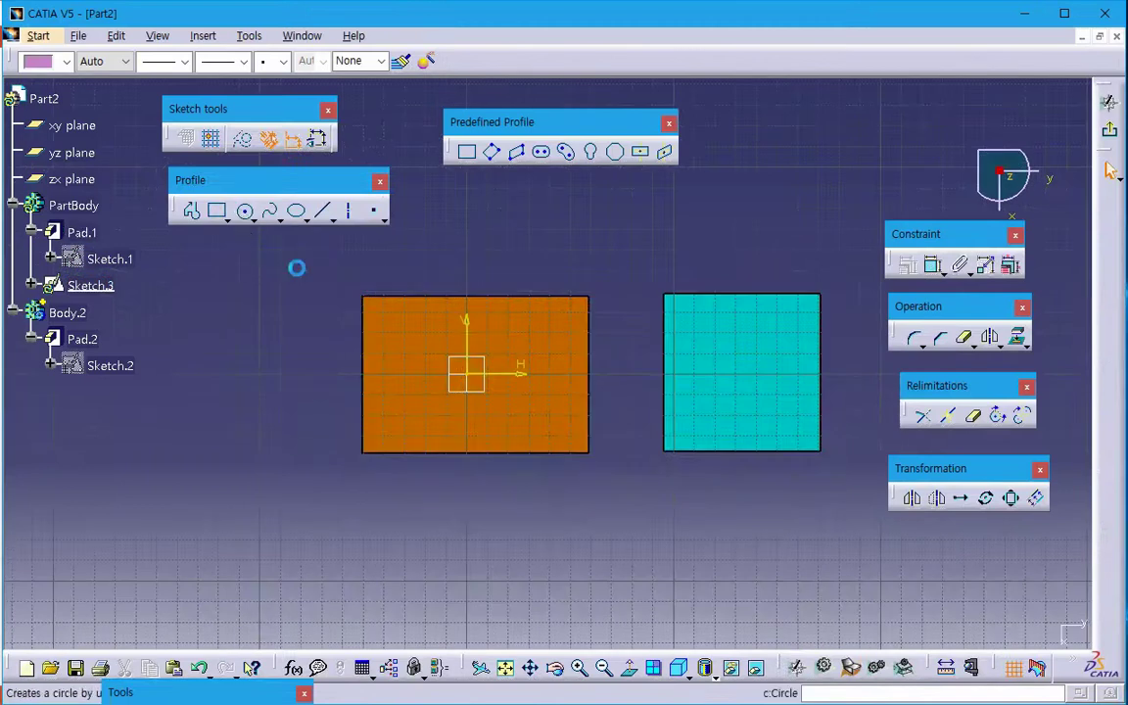
{"action": "left_click", "coordinate": [466, 373]}
{"action": "left_click", "coordinate": [505, 410]}
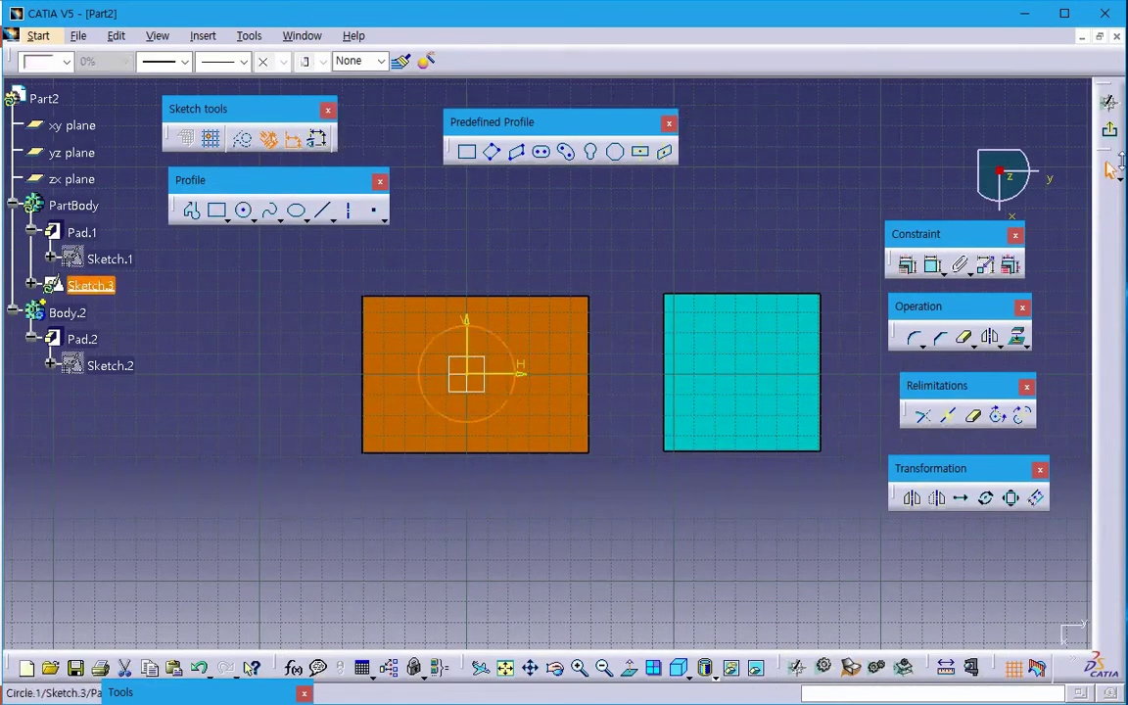
{"action": "left_click", "coordinate": [1110, 102]}
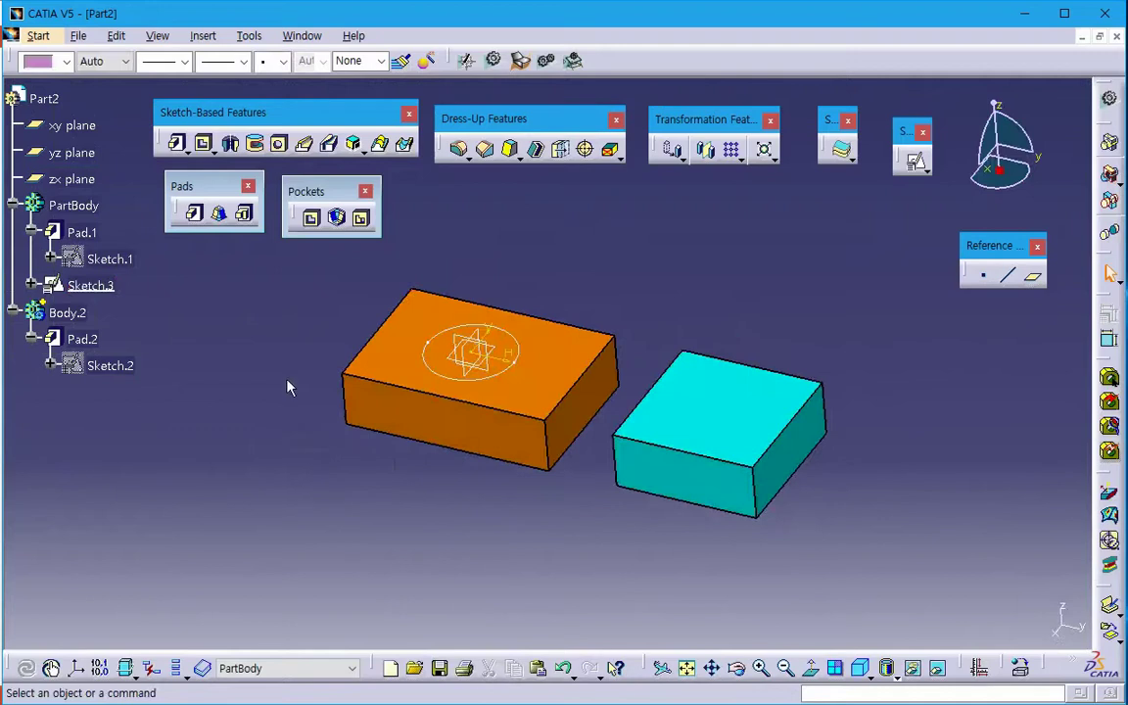
- Preview a 30 mm deep pocket from the circle in the orange block without creating it
{"action": "left_click", "coordinate": [91, 285]}
{"action": "left_click", "coordinate": [311, 217]}
{"action": "left_click", "coordinate": [446, 370]}
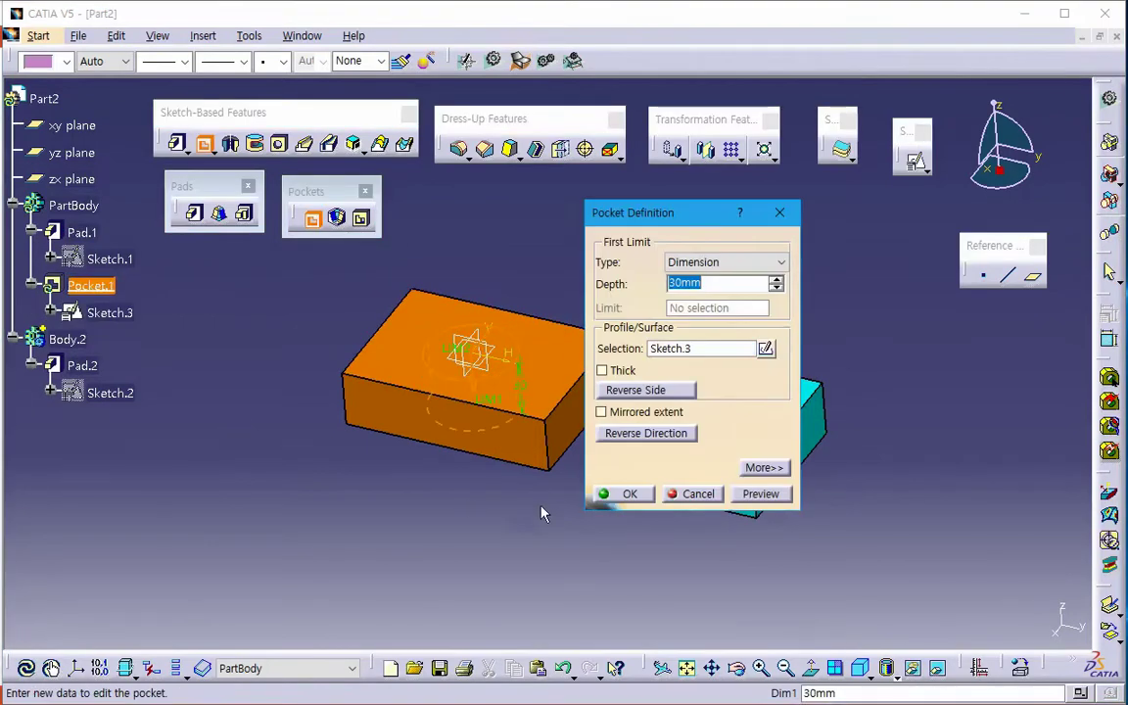
{"action": "left_click", "coordinate": [760, 494]}
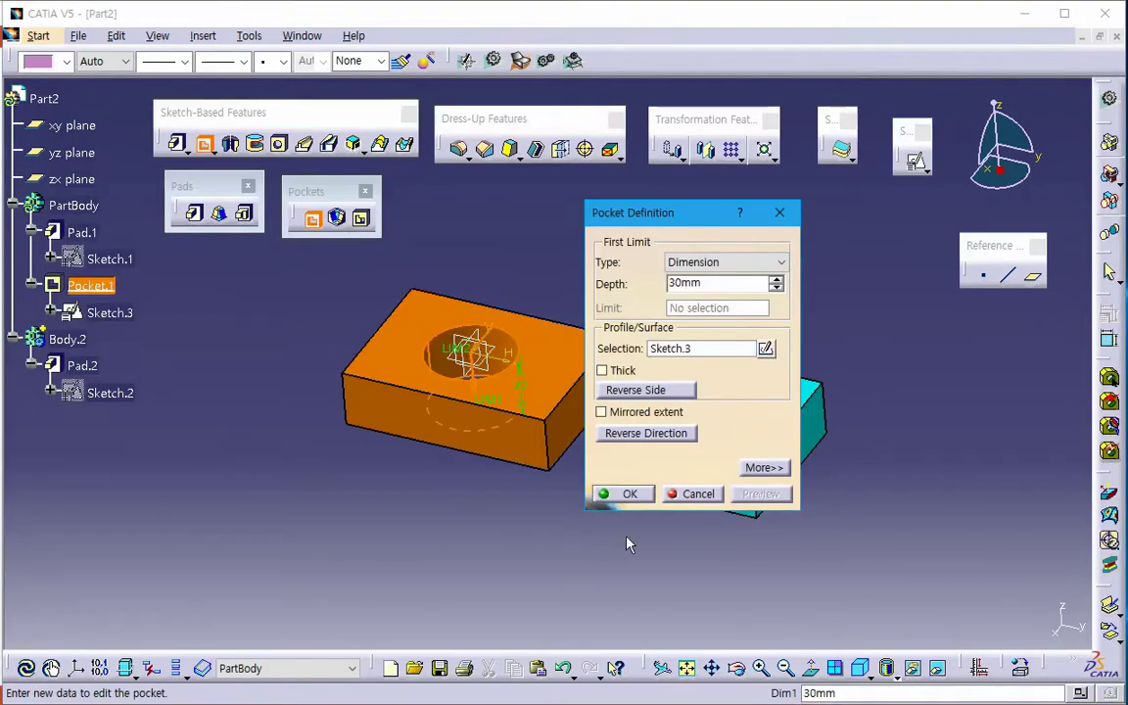
{"action": "left_click", "coordinate": [688, 494]}
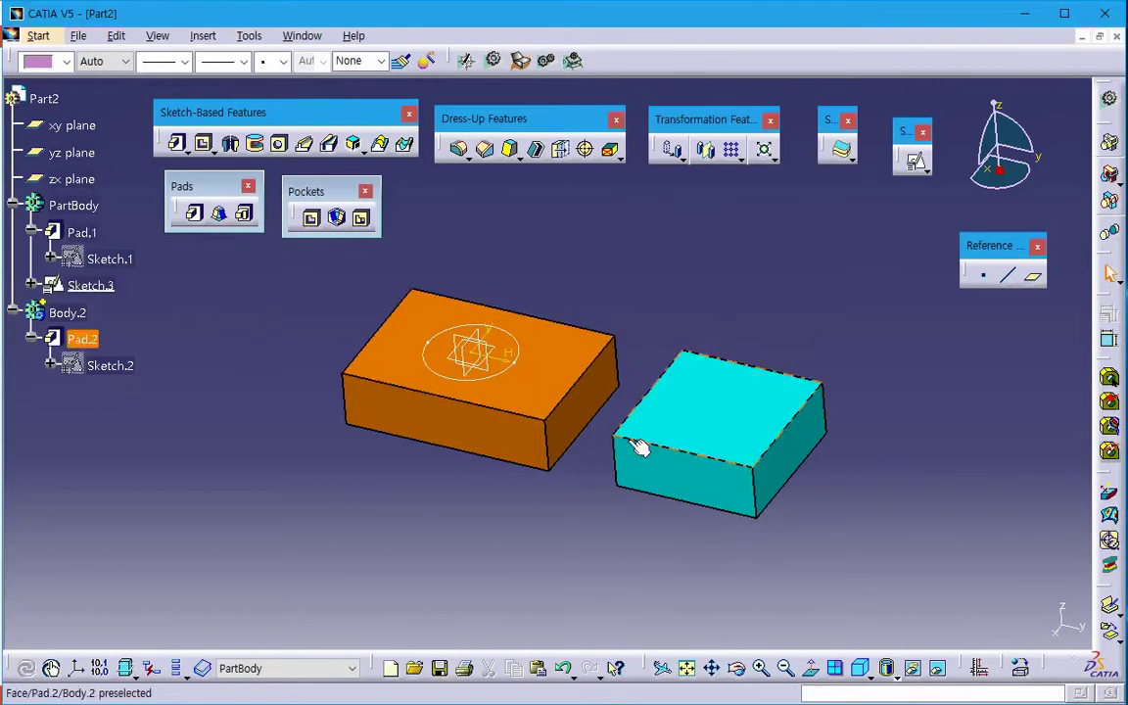
- Edit Sketch.3 to replace the circle on the orange block with a smaller one near the middle of the cyan block
{"action": "left_click", "coordinate": [97, 286]}
{"action": "double_click", "coordinate": [98, 286]}
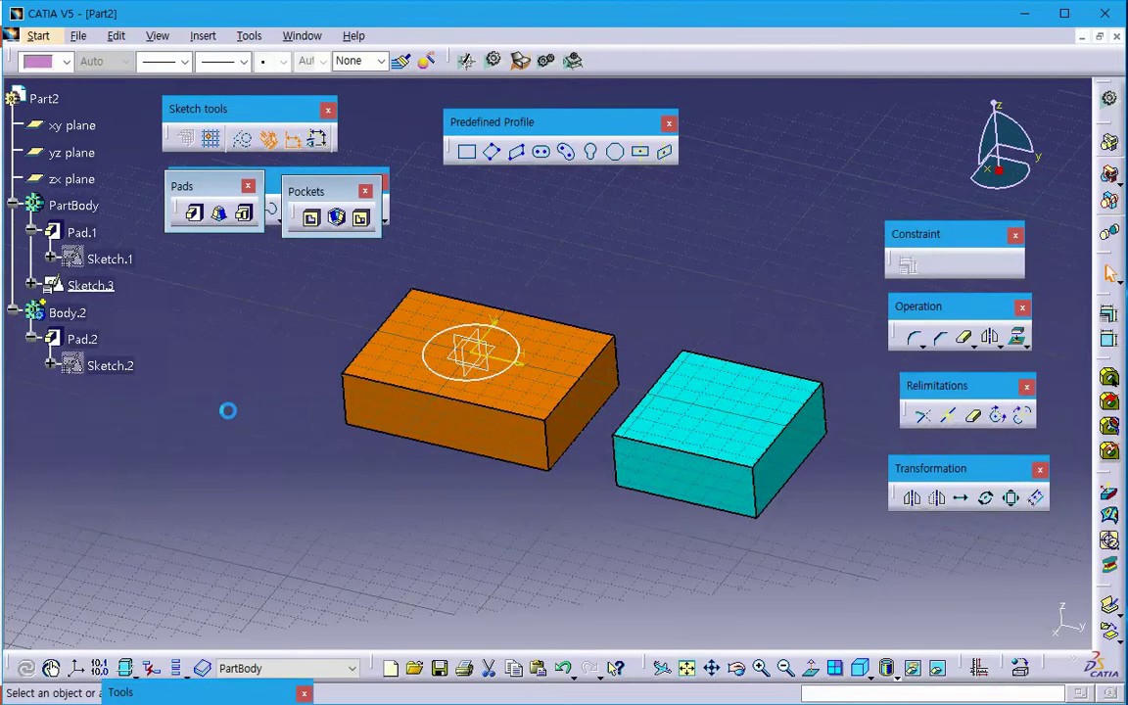
{"action": "left_click", "coordinate": [508, 416]}
{"action": "middle_click_drag", "start_coordinate": [446, 424], "coordinate": [330, 439]}
{"action": "left_click", "coordinate": [245, 211]}
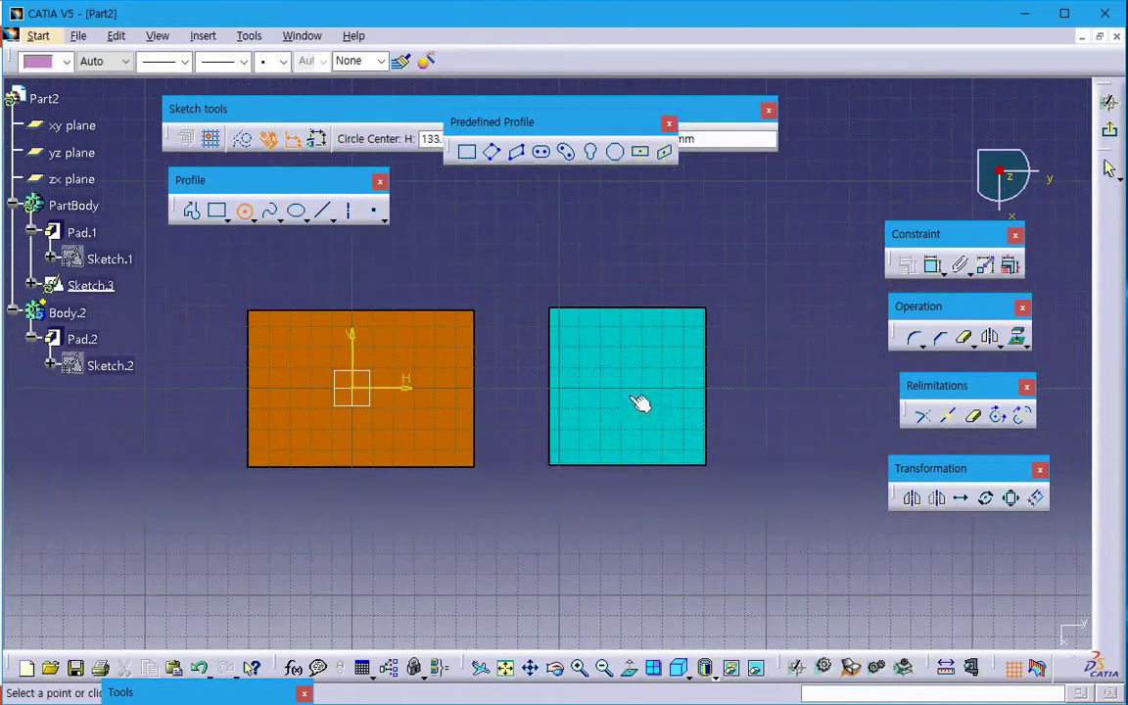
{"action": "left_click", "coordinate": [637, 382]}
{"action": "left_click", "coordinate": [644, 417]}
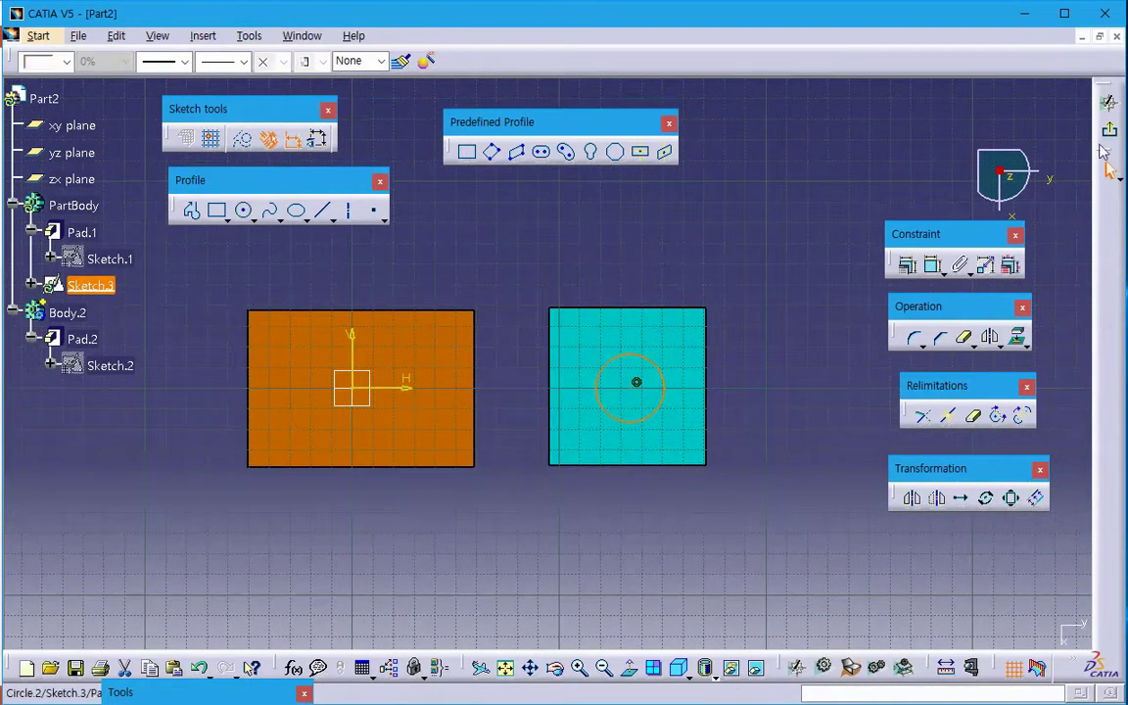
{"action": "left_click", "coordinate": [1110, 102]}
{"action": "left_click", "coordinate": [391, 501]}
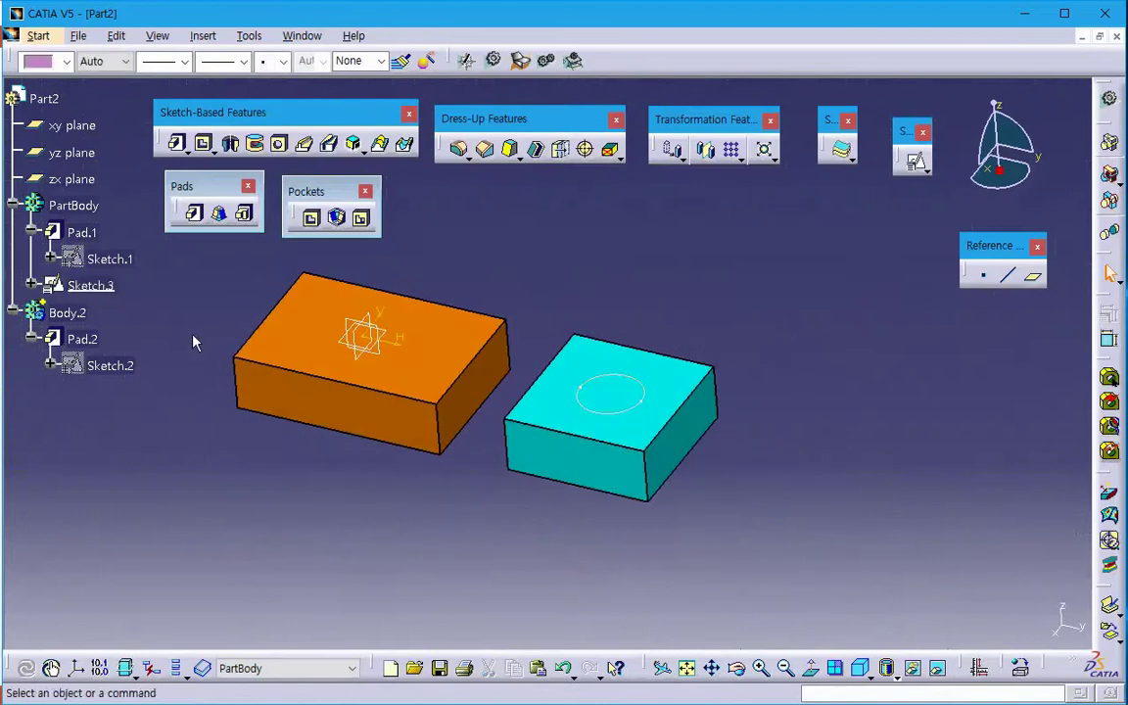
- Try to cut a 30 mm deep pocket in PartBody using the circle that lies over the cyan block
{"action": "left_click", "coordinate": [93, 208]}
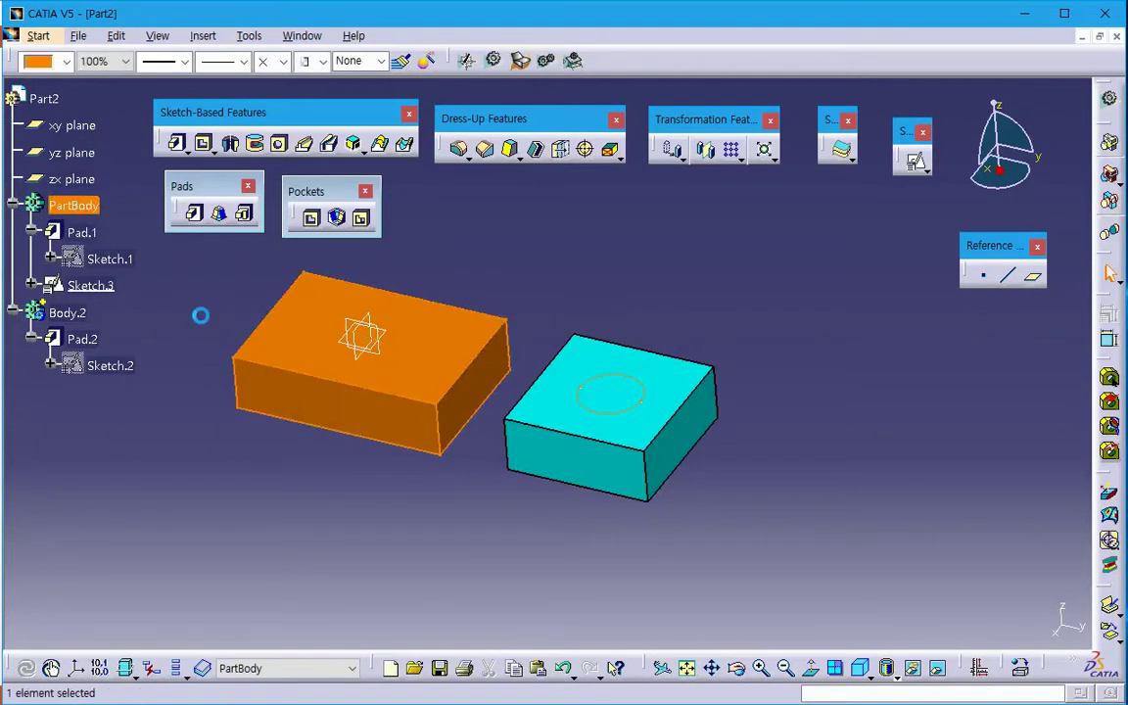
{"action": "left_click", "coordinate": [202, 320]}
{"action": "left_click", "coordinate": [311, 217]}
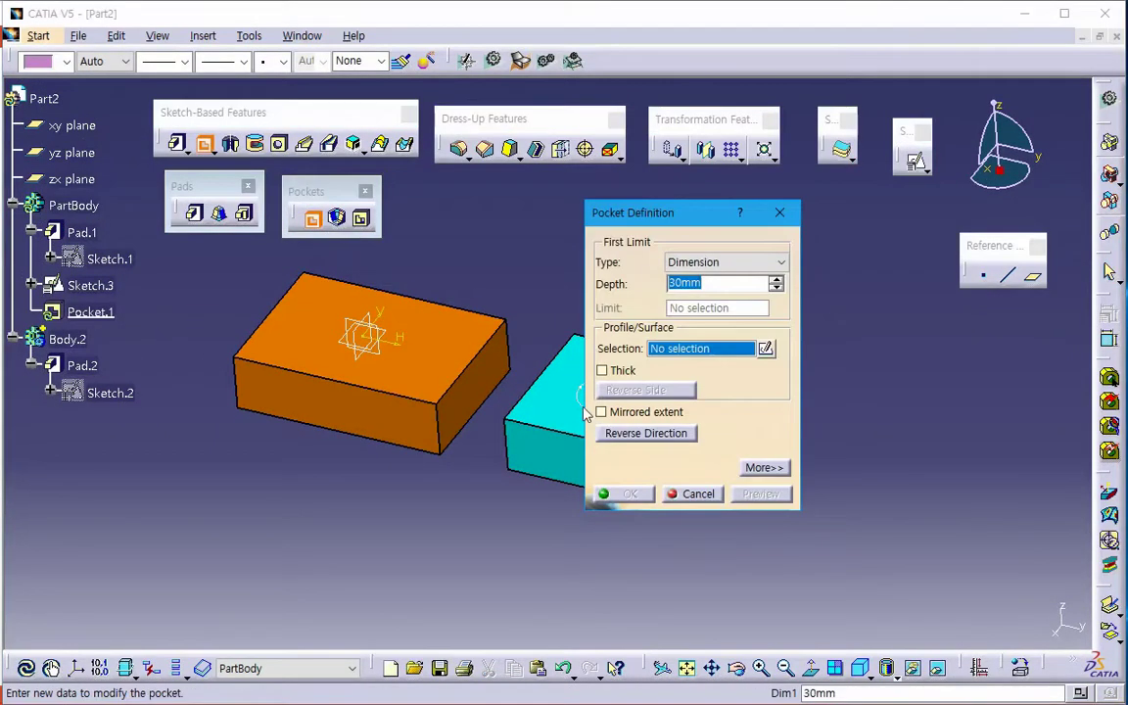
{"action": "left_click_drag", "start_coordinate": [665, 216], "coordinate": [868, 250]}
{"action": "left_click", "coordinate": [649, 408]}
{"action": "left_click", "coordinate": [965, 529]}
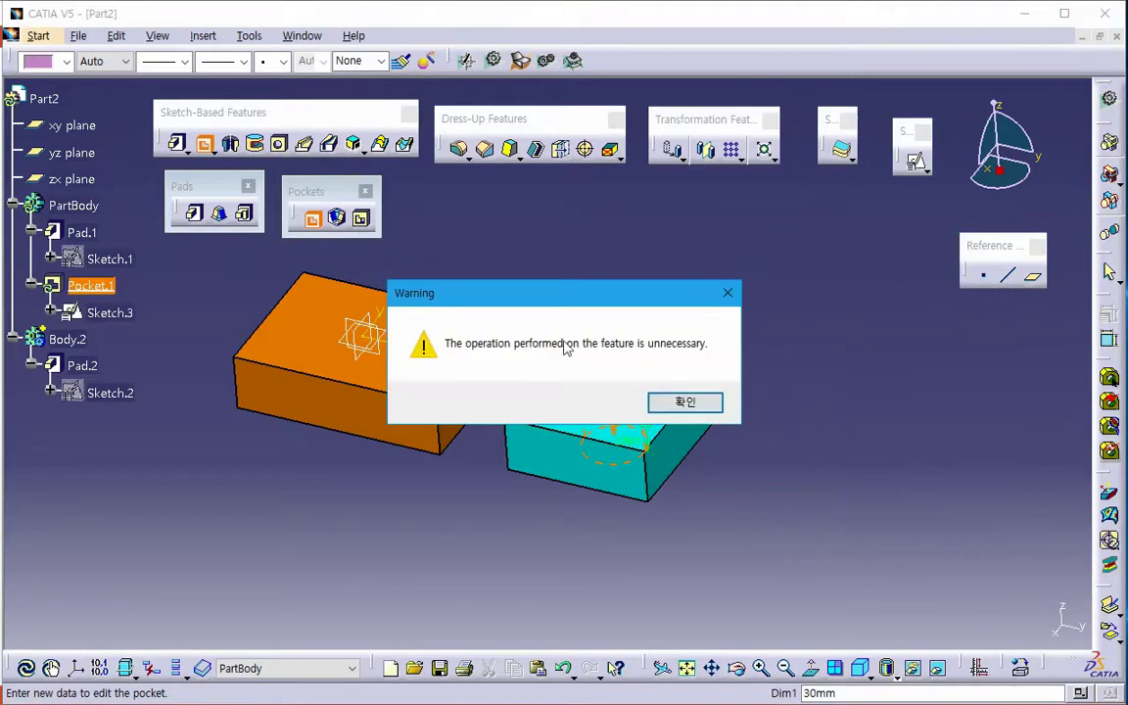
{"action": "left_click_drag", "start_coordinate": [603, 304], "coordinate": [904, 370]}
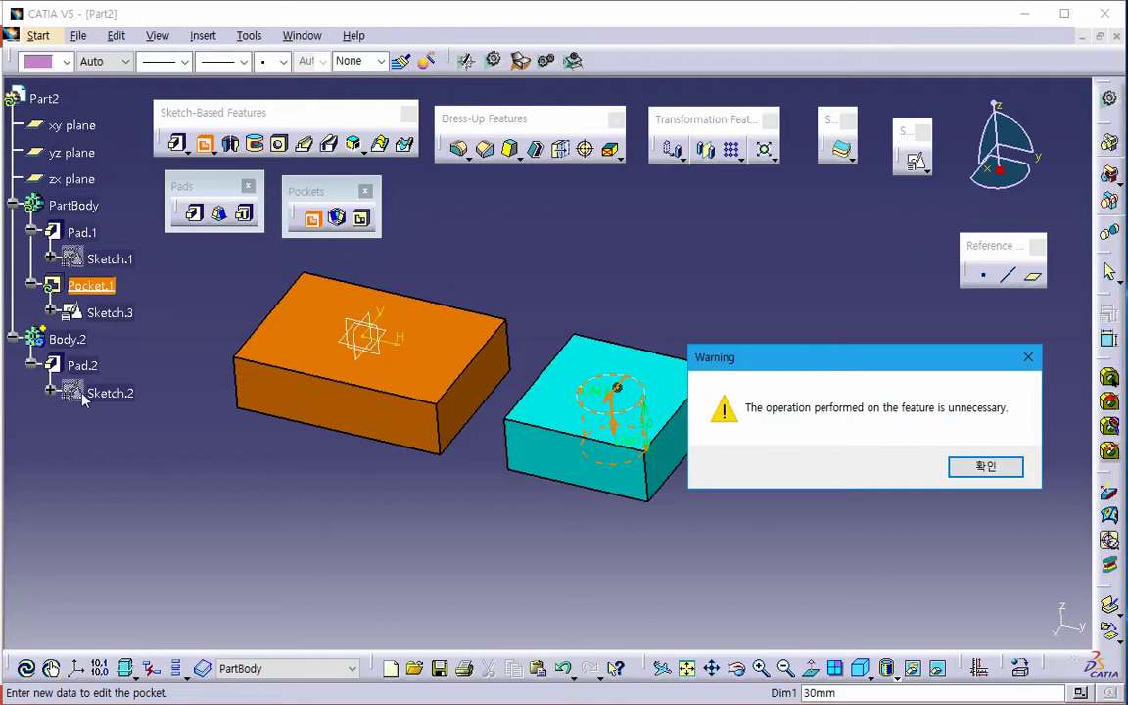
{"action": "left_click", "coordinate": [985, 468]}
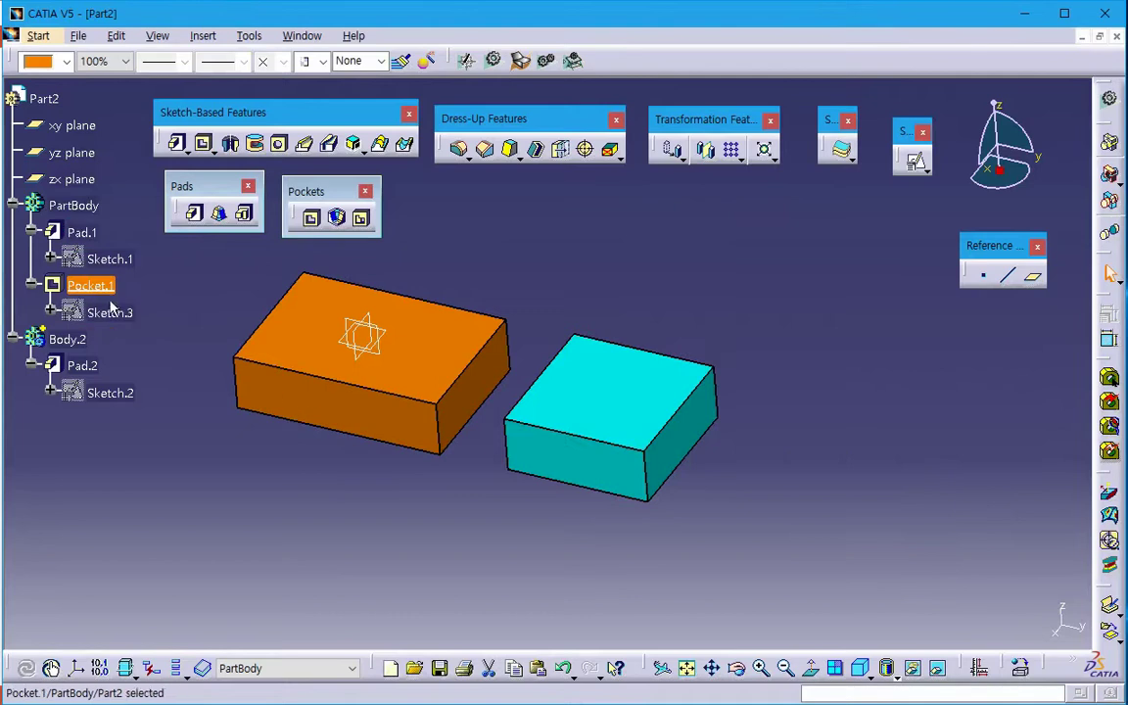
- Delete Pocket.1 from PartBody while keeping its circle sketch
{"action": "left_click", "coordinate": [98, 286]}
{"action": "key", "text": "Delete"}
{"action": "left_click", "coordinate": [874, 450]}
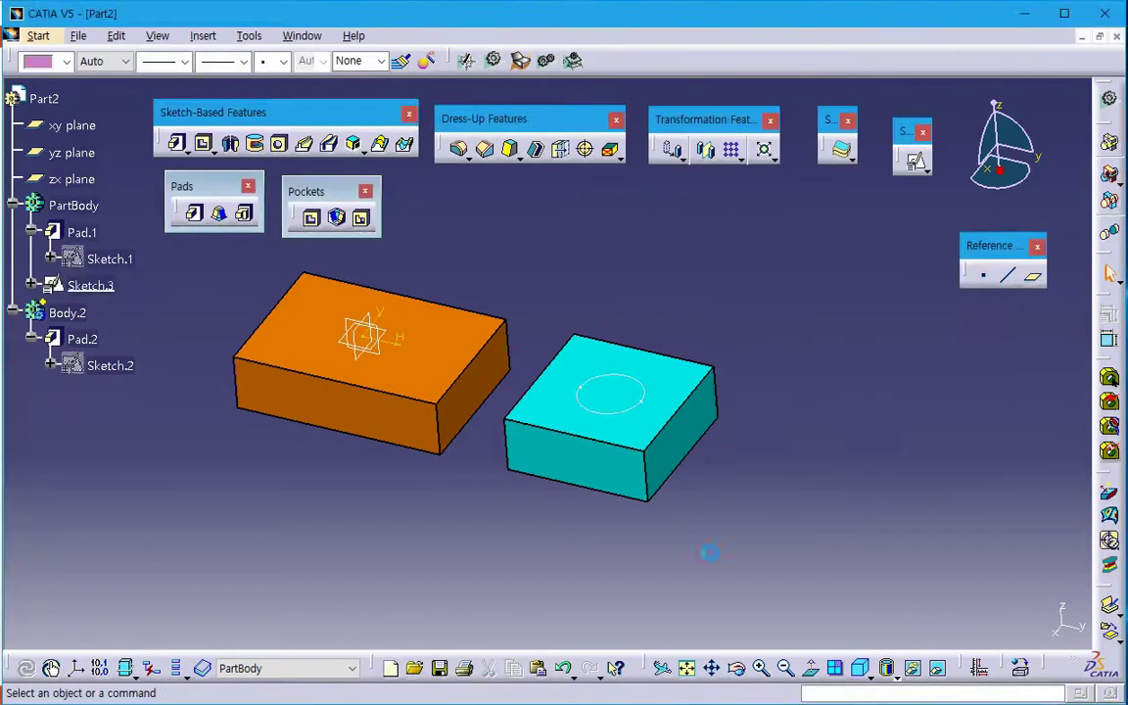
- Move Sketch.3 from PartBody into Body.2 and preview a 30 mm deep pocket from it without creating it
{"action": "left_click", "coordinate": [90, 285]}
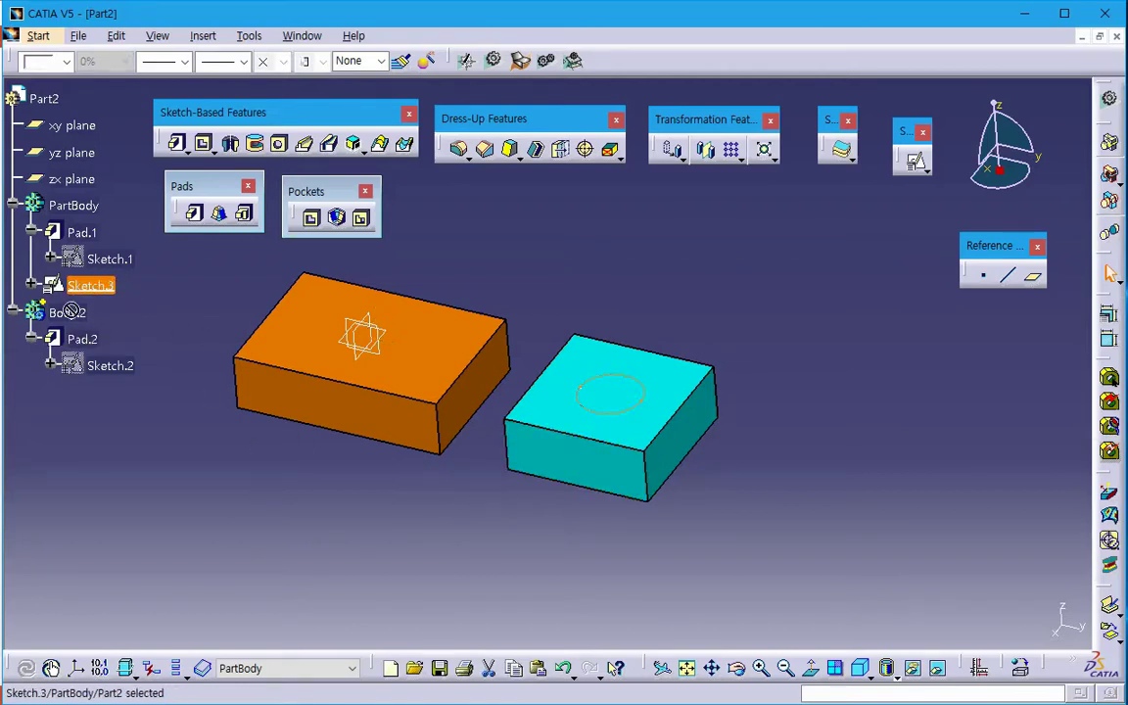
{"action": "left_click_drag", "start_coordinate": [64, 317], "coordinate": [66, 314]}
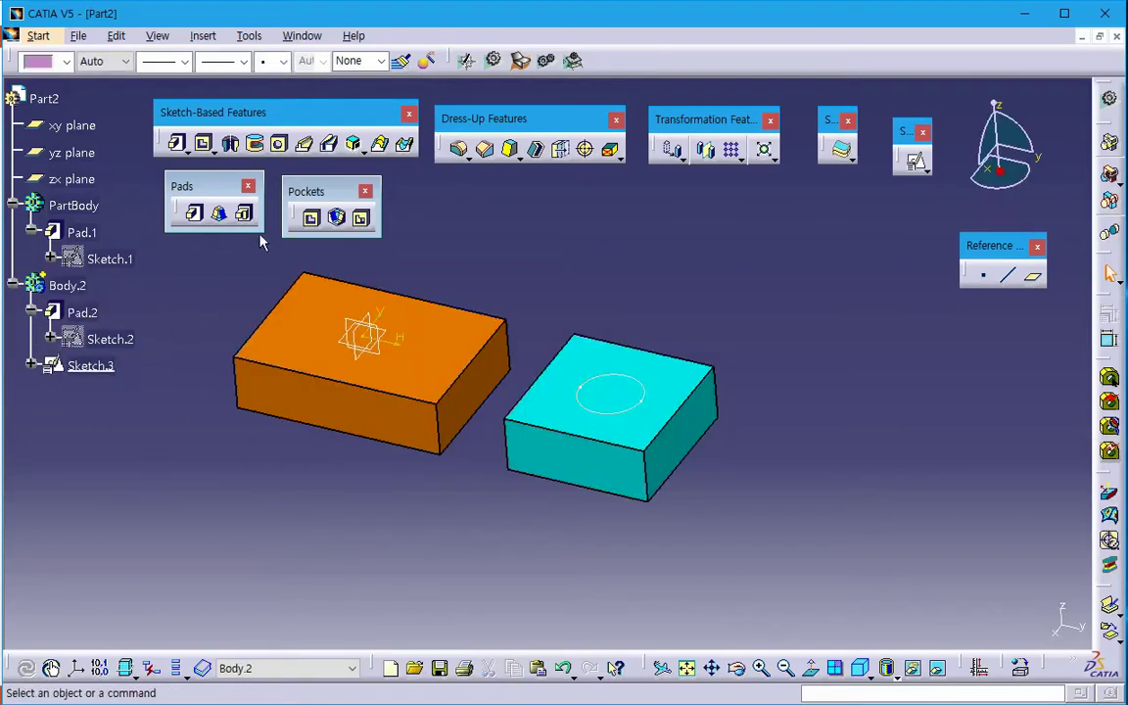
{"action": "left_click", "coordinate": [311, 218]}
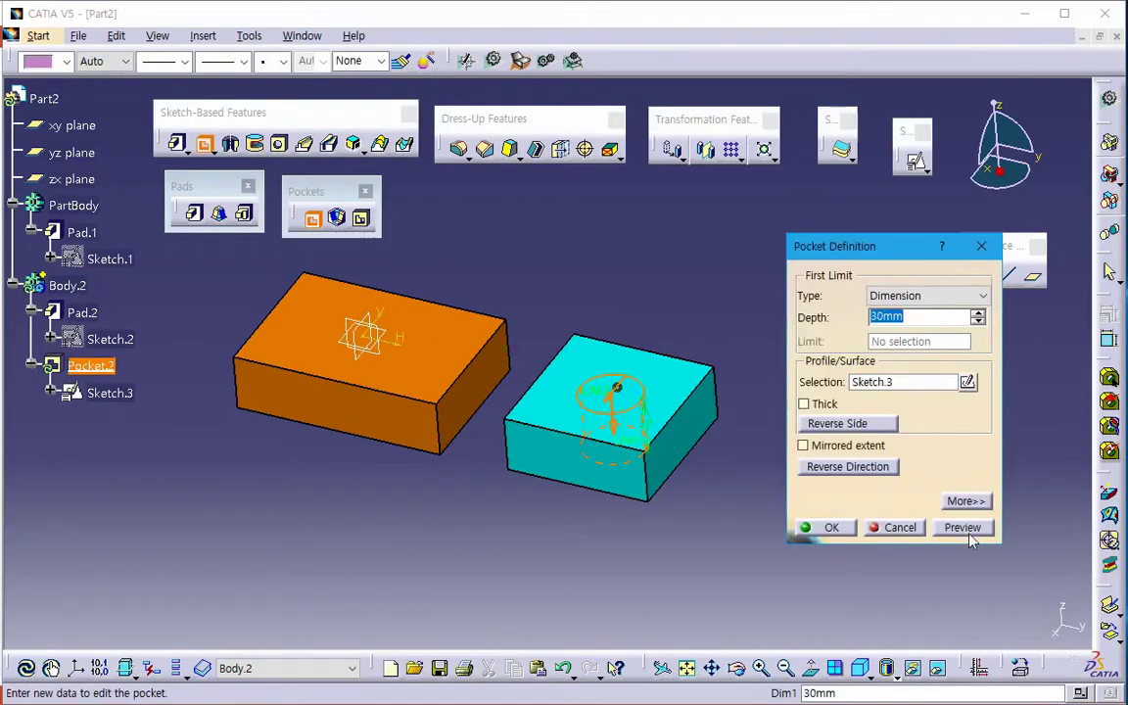
{"action": "left_click", "coordinate": [962, 530]}
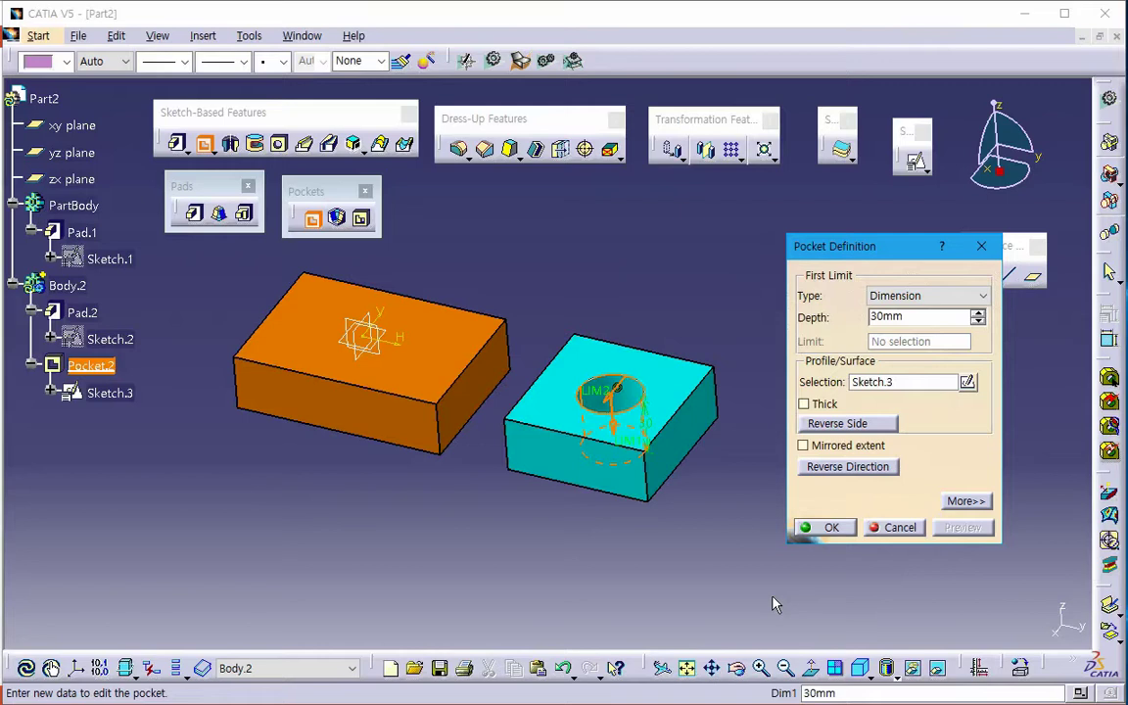
{"action": "left_click", "coordinate": [897, 528]}
- Delete Sketch.3 from Body.2
{"action": "left_click", "coordinate": [72, 373]}
{"action": "key", "text": "Delete"}
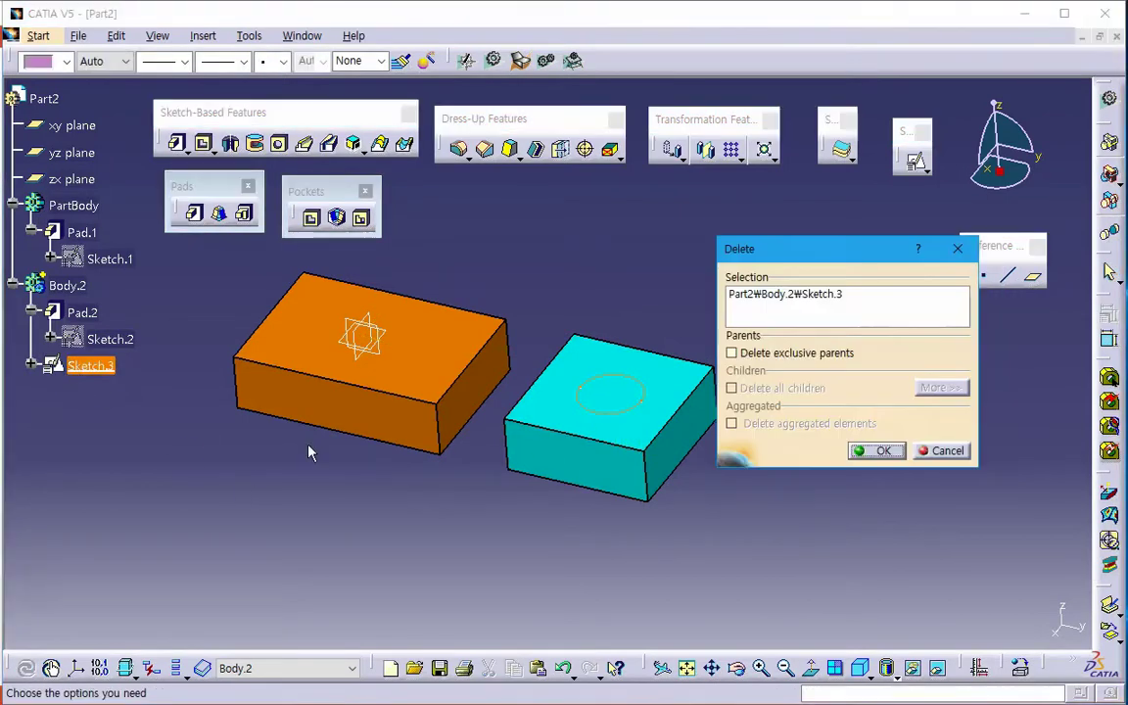
{"action": "key", "text": "Return"}
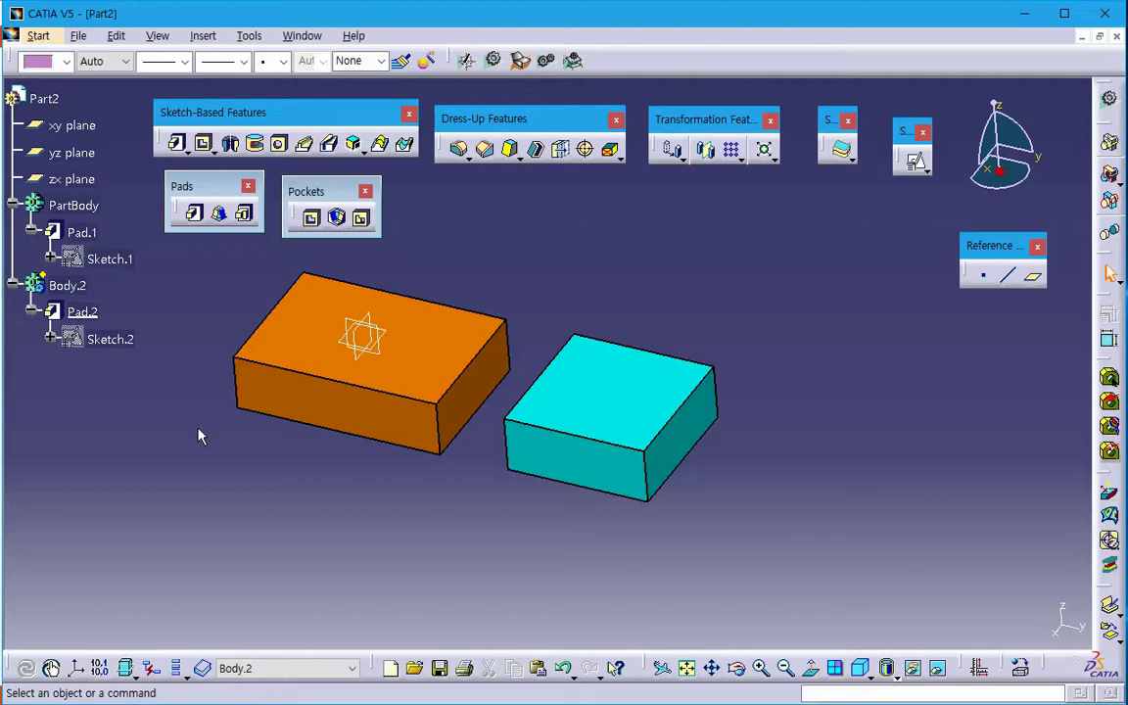
{"action": "left_click", "coordinate": [203, 35]}
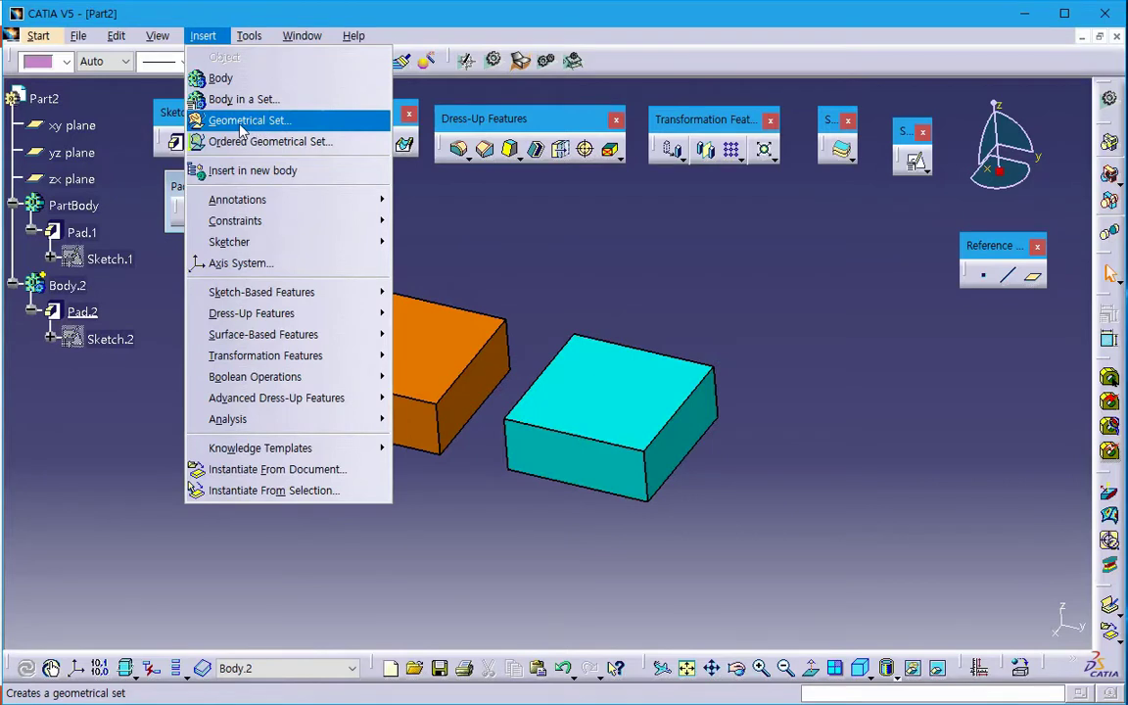
{"action": "left_click", "coordinate": [136, 408]}
{"action": "middle_click_drag", "start_coordinate": [136, 408], "coordinate": [210, 416]}
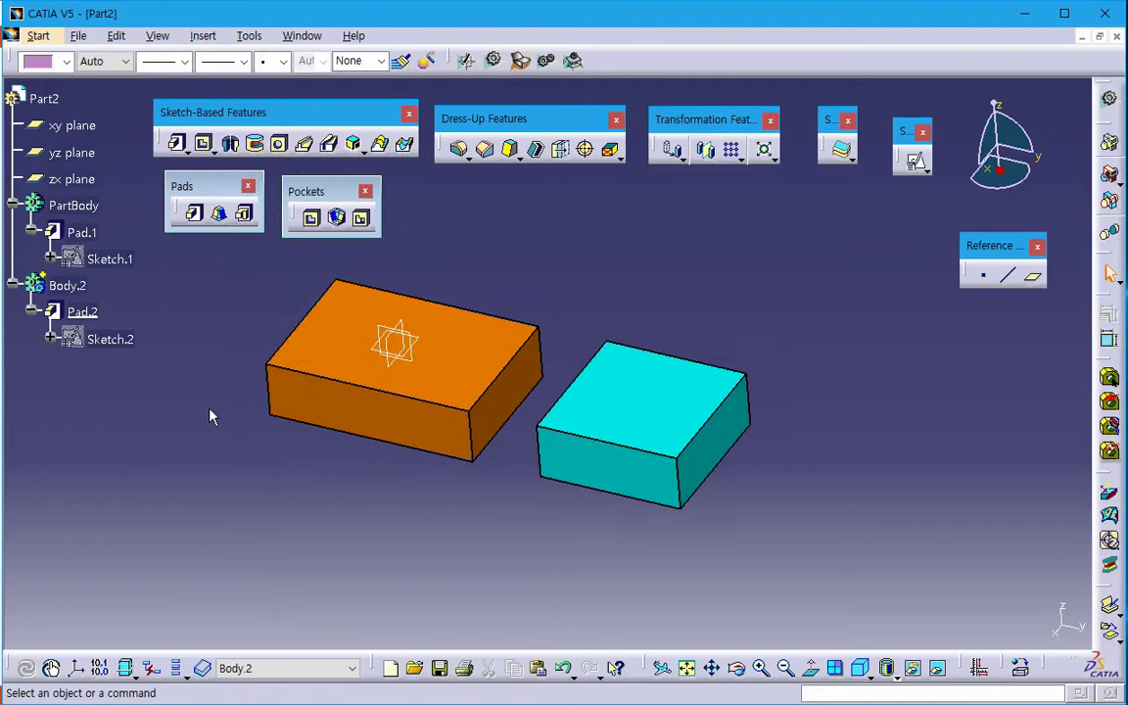
- Switch the in-work object from Body.2 back to PartBody
{"action": "right_click", "coordinate": [91, 212]}
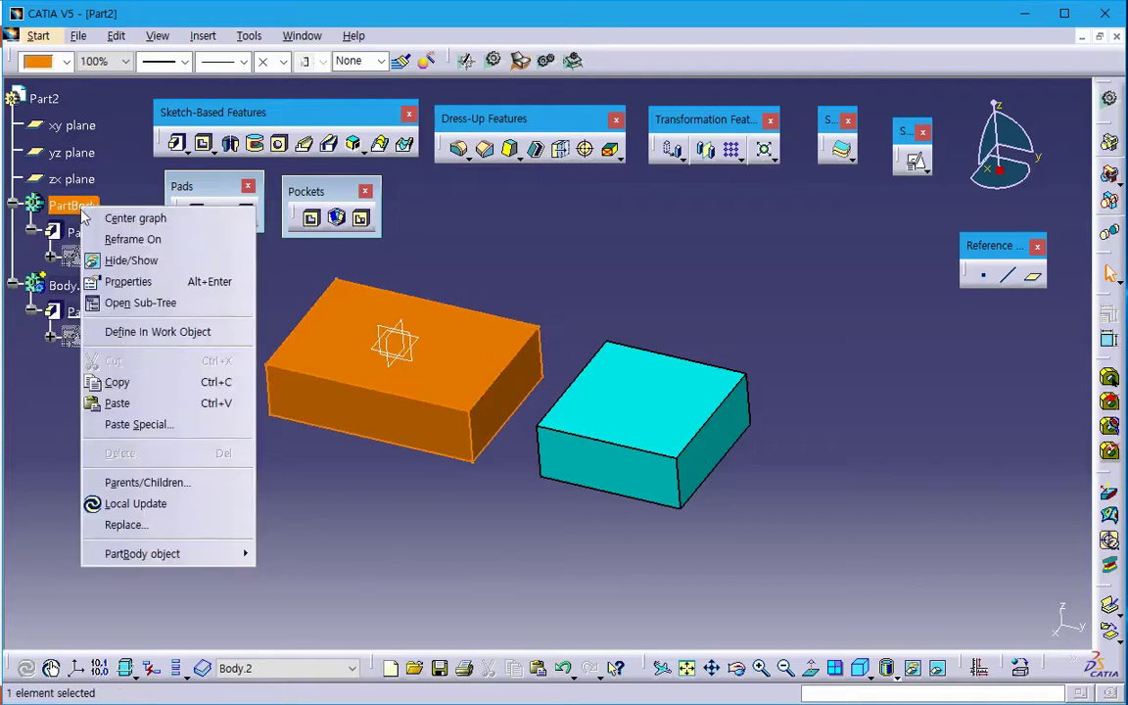
{"action": "left_click", "coordinate": [127, 333]}
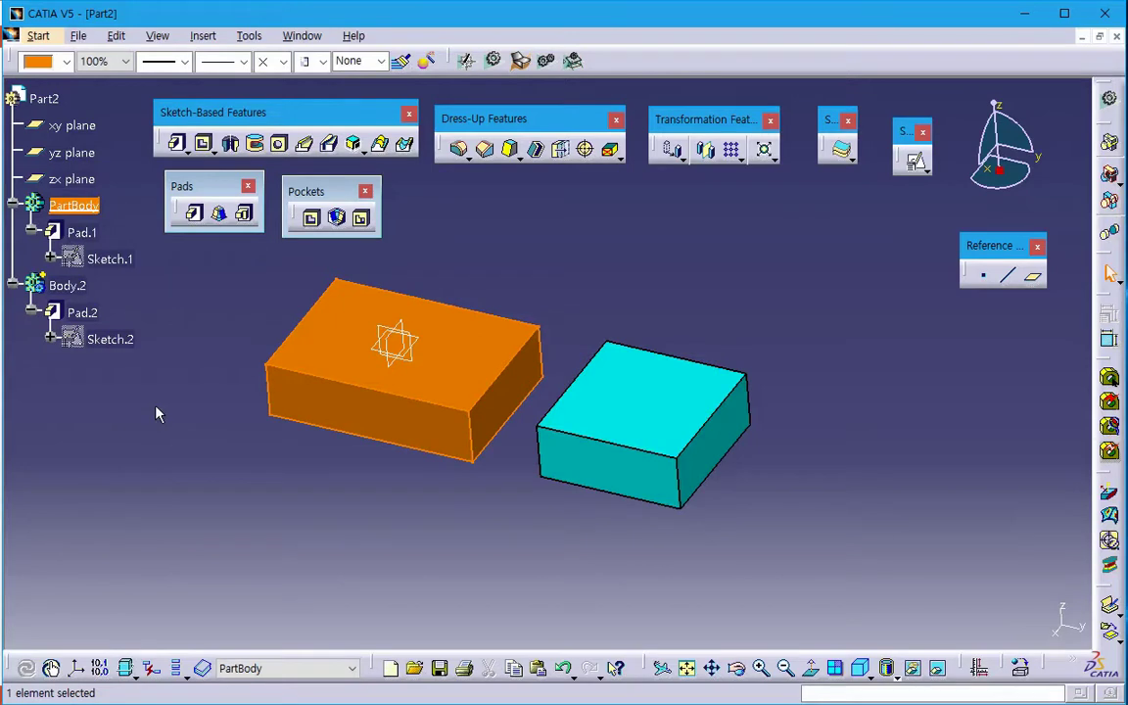
{"action": "left_click", "coordinate": [224, 433]}
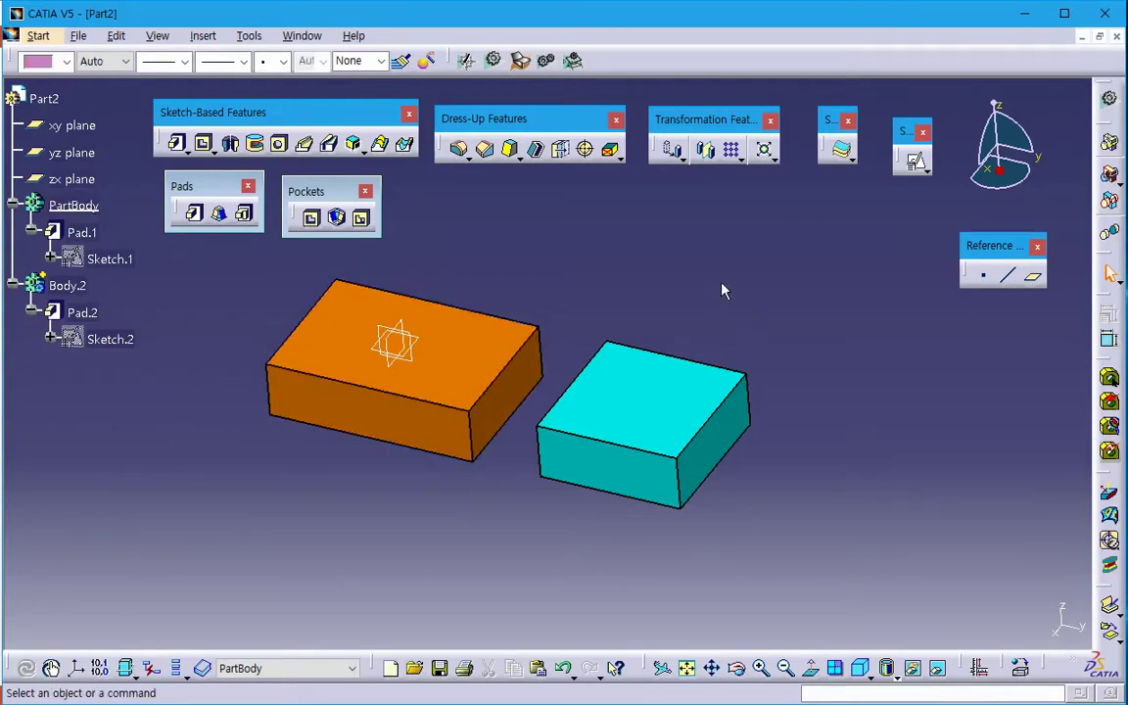
- Close the two-body part and create a new part named Part2 with hybrid design enabled
{"action": "key", "text": "ctrl+F4"}
{"action": "left_click", "coordinate": [594, 399]}
{"action": "key", "text": "alt+f"}
{"action": "type", "text": "nPart"}
{"action": "left_click", "coordinate": [844, 388]}
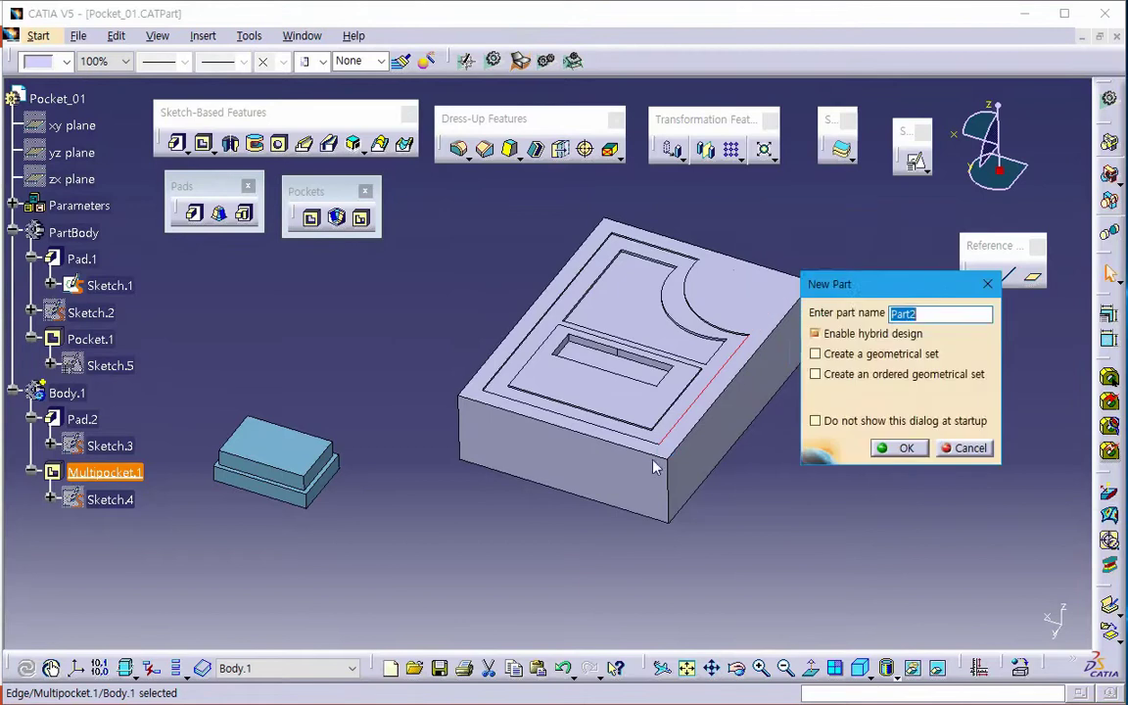
{"action": "left_click", "coordinate": [885, 448]}
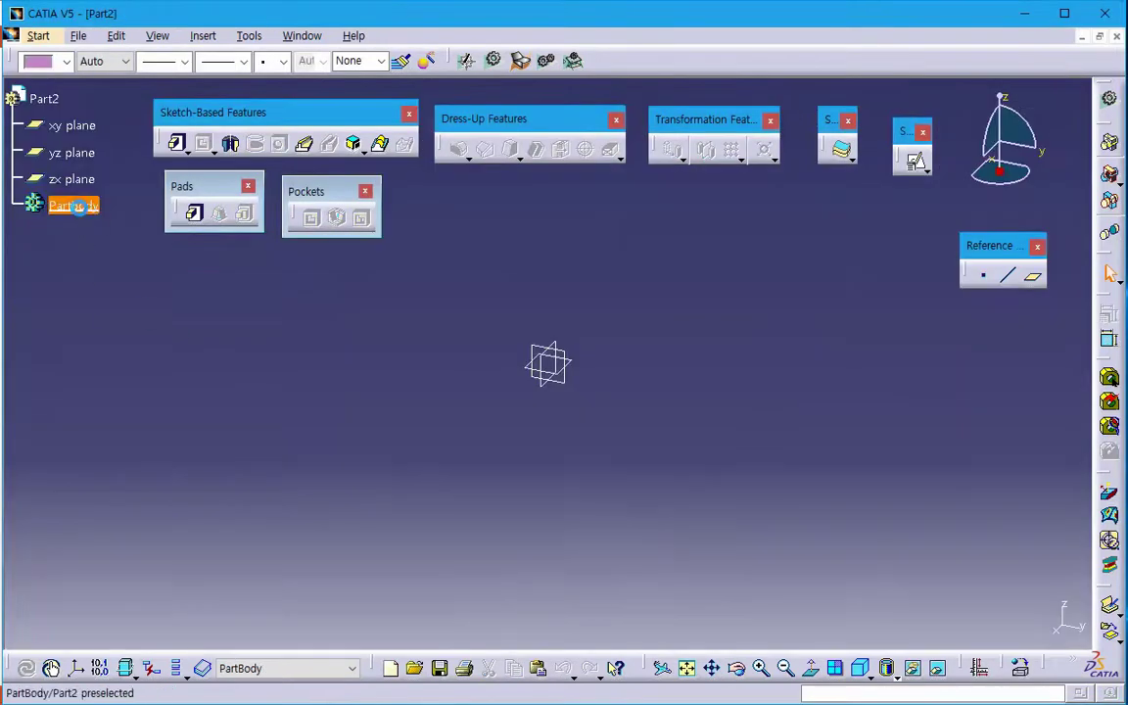
- Sketch a rectangle around the origin on the xy plane in PartBody, using a positioned sketch with V reversed and axes swapped
{"action": "left_click", "coordinate": [916, 162]}
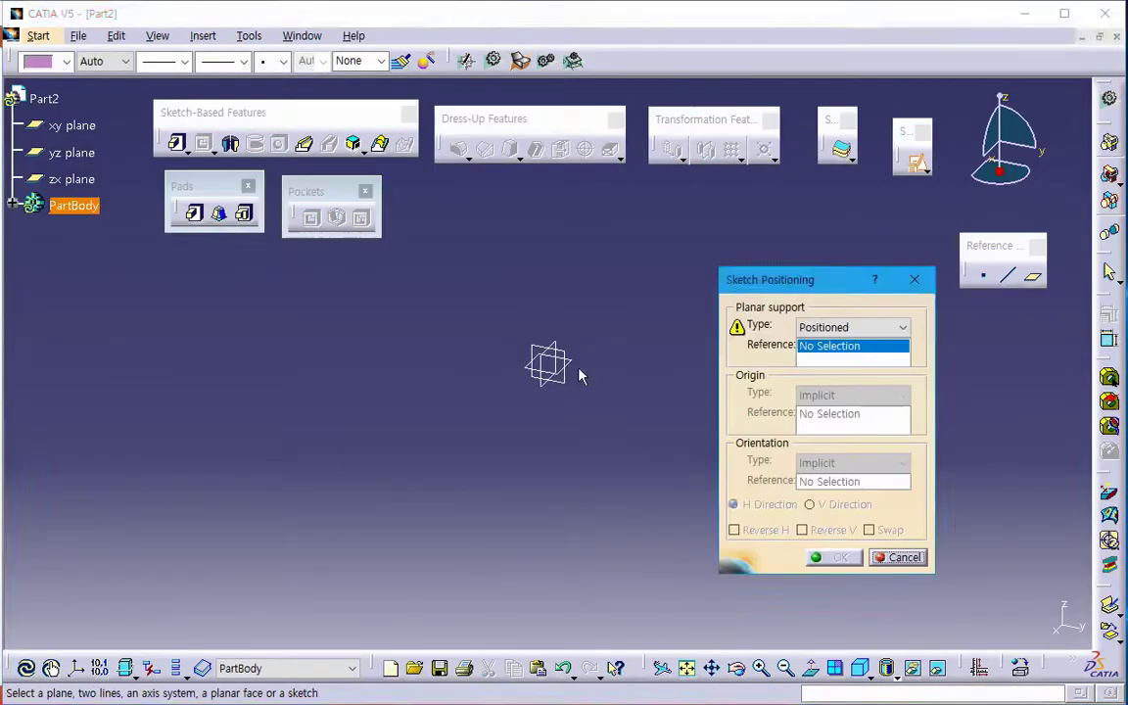
{"action": "left_click", "coordinate": [574, 365]}
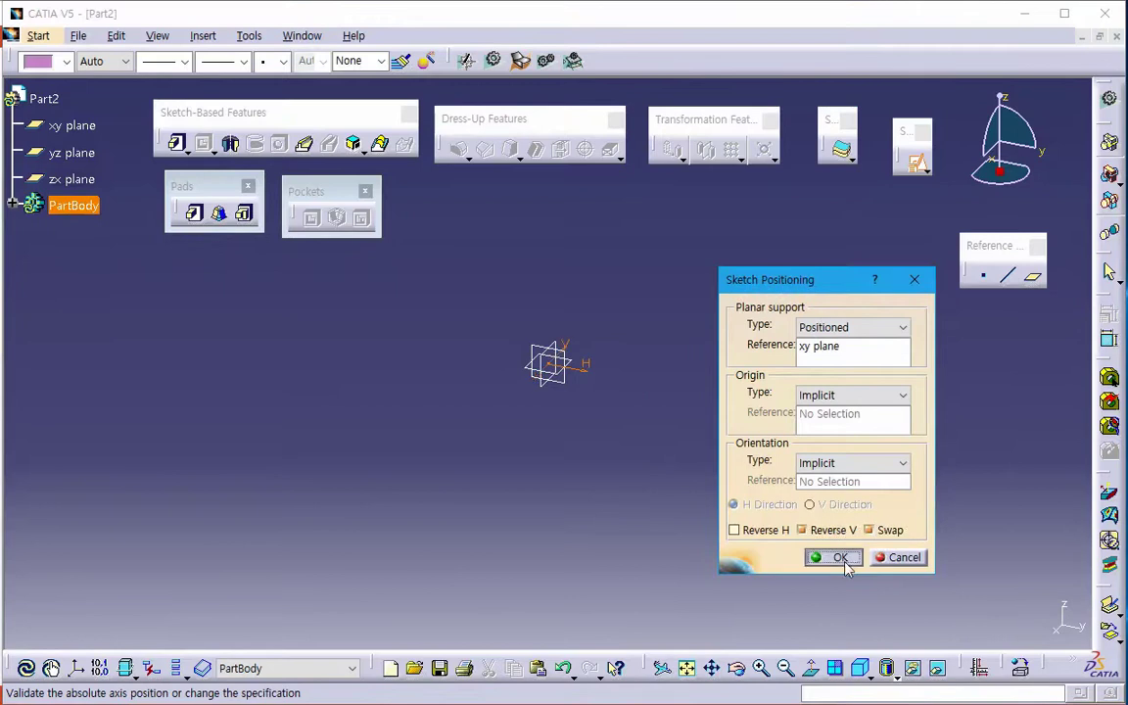
{"action": "left_click", "coordinate": [835, 557]}
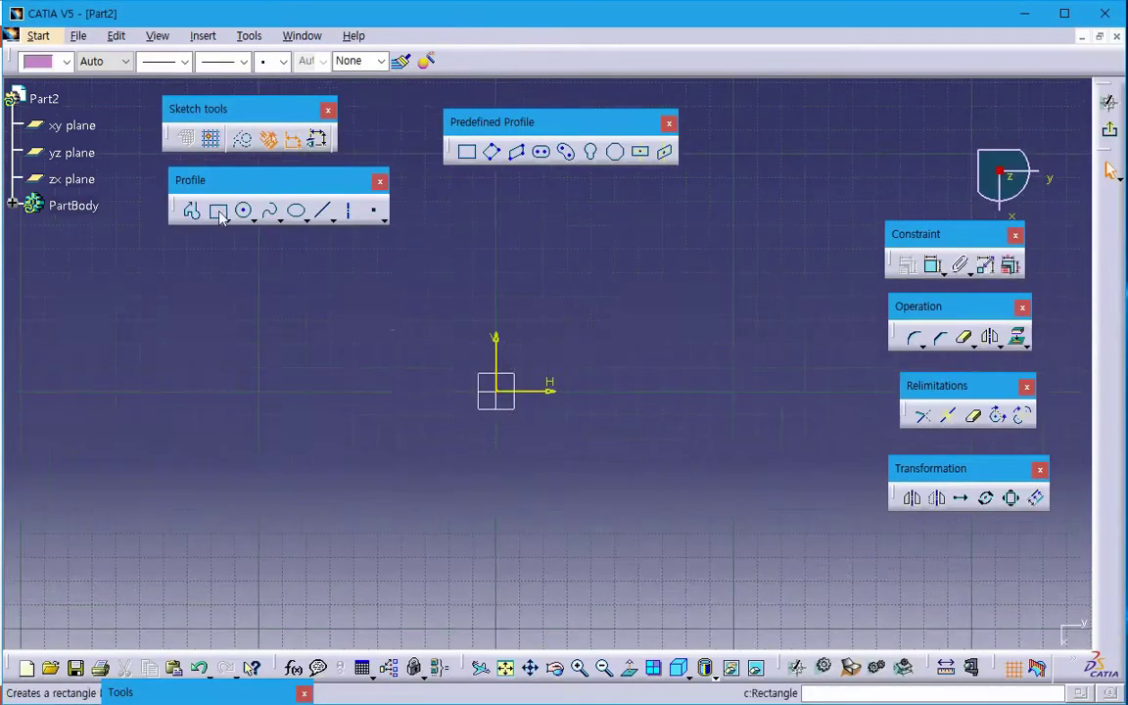
{"action": "left_click", "coordinate": [216, 209]}
{"action": "left_click", "coordinate": [401, 318]}
{"action": "left_click", "coordinate": [597, 466]}
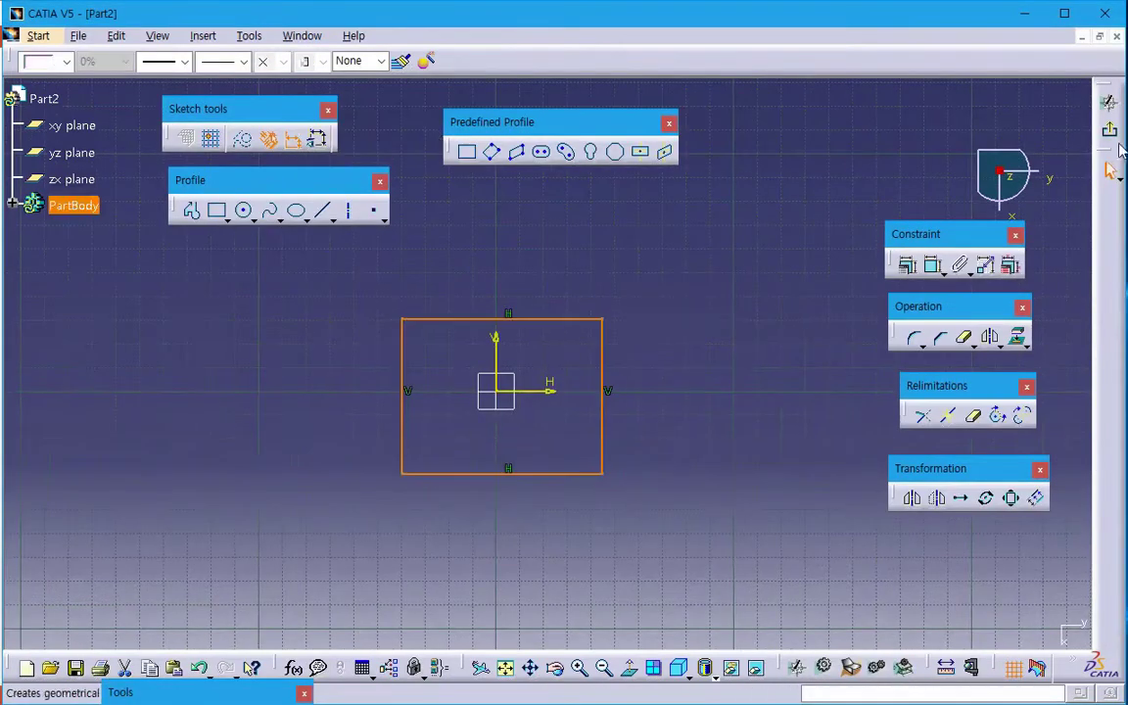
{"action": "left_click", "coordinate": [1110, 102]}
{"action": "left_click", "coordinate": [608, 492]}
{"action": "left_click", "coordinate": [12, 204]}
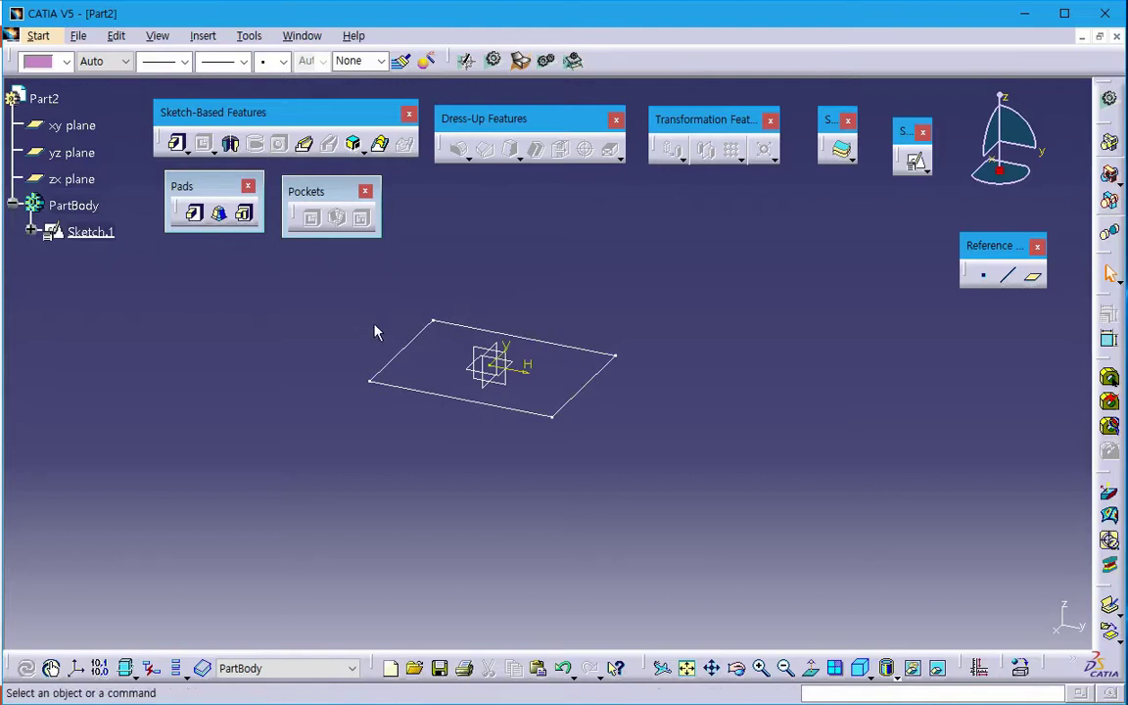
- Preview a 20 mm pad from Sketch.1 without creating it, and delete the sketch from PartBody
{"action": "left_click", "coordinate": [194, 212]}
{"action": "left_click", "coordinate": [428, 395]}
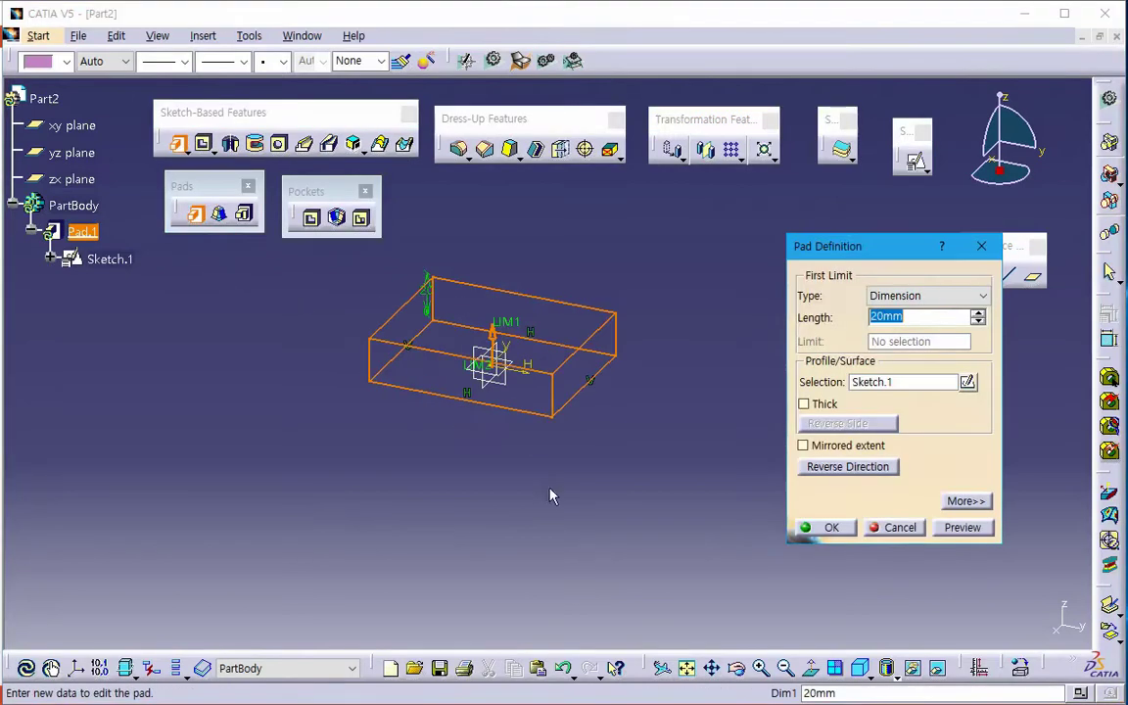
{"action": "key", "text": "Return"}
{"action": "left_click", "coordinate": [893, 527]}
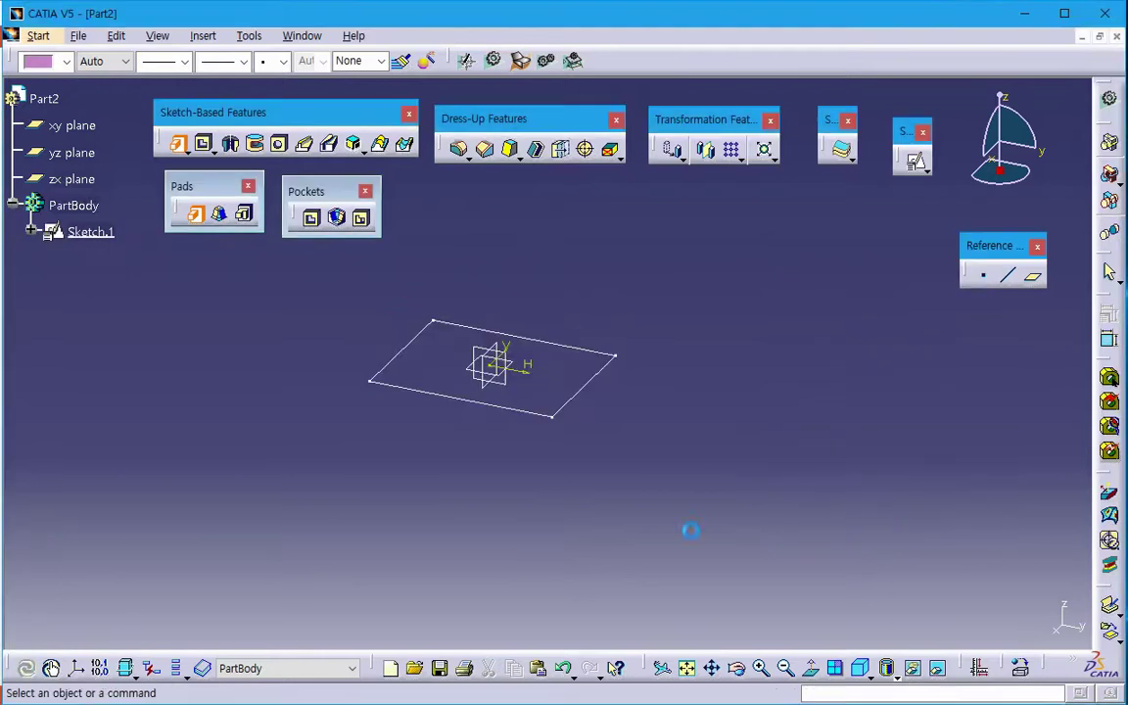
{"action": "left_click", "coordinate": [88, 231]}
{"action": "key", "text": "Delete"}
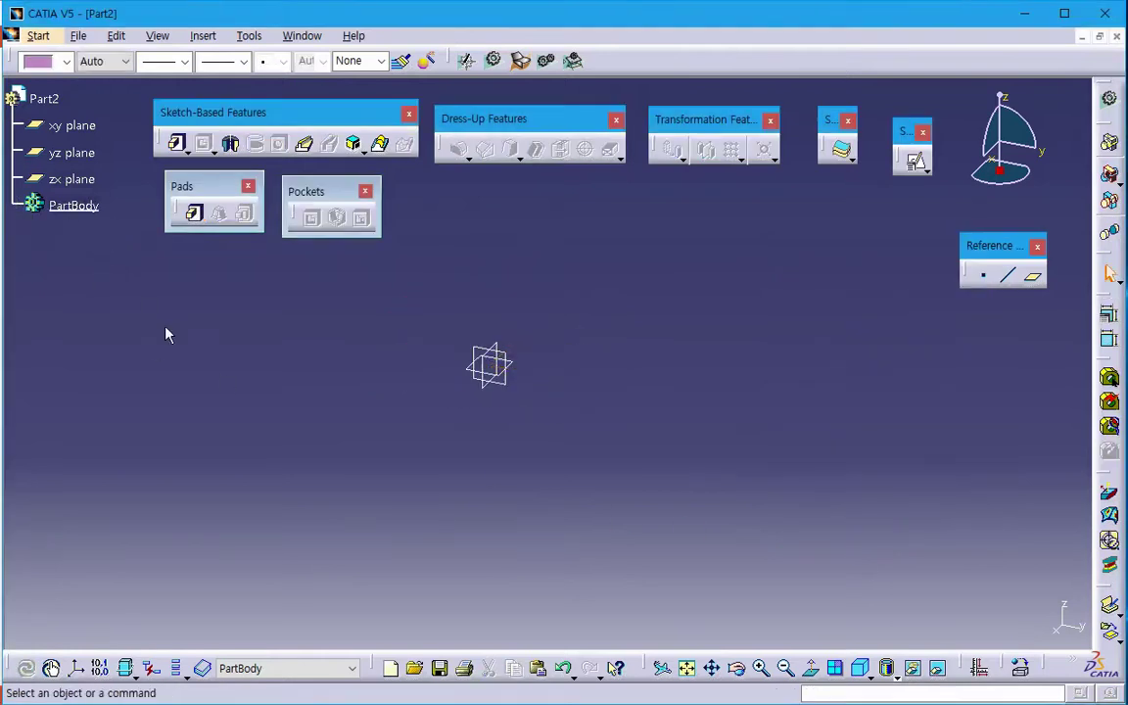
- Insert a new body and open a positioned sketch in it on the xy plane with V reversed and axes swapped
{"action": "left_click", "coordinate": [202, 36]}
{"action": "left_click", "coordinate": [219, 80]}
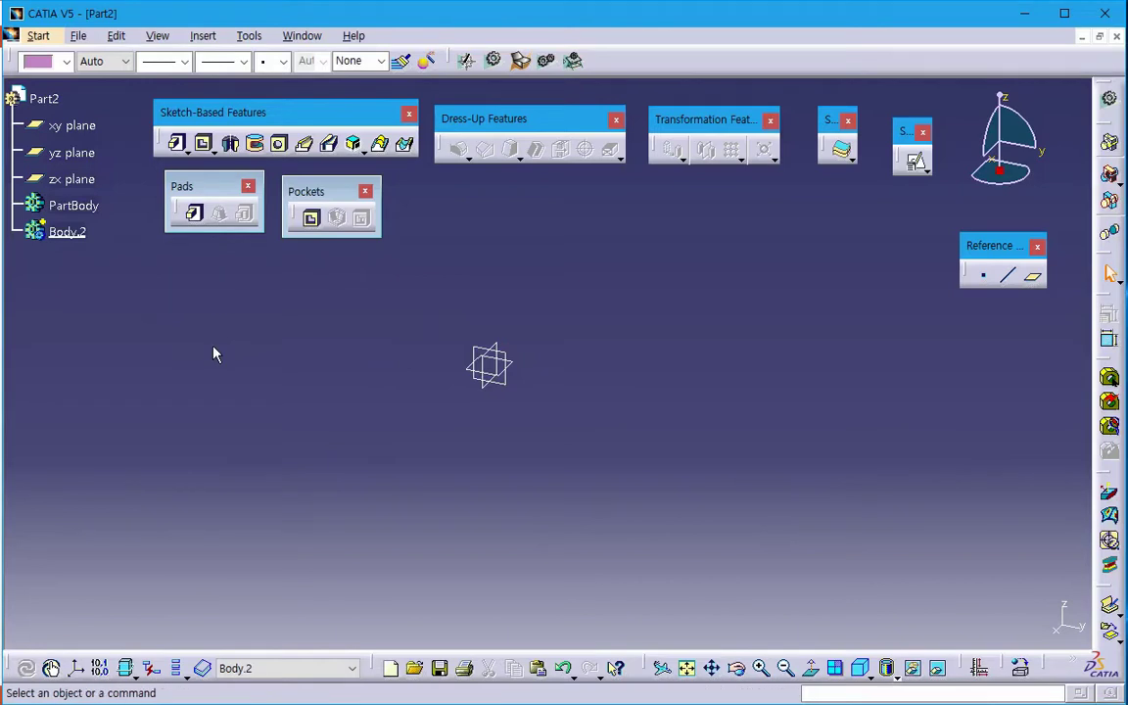
{"action": "left_click", "coordinate": [916, 161]}
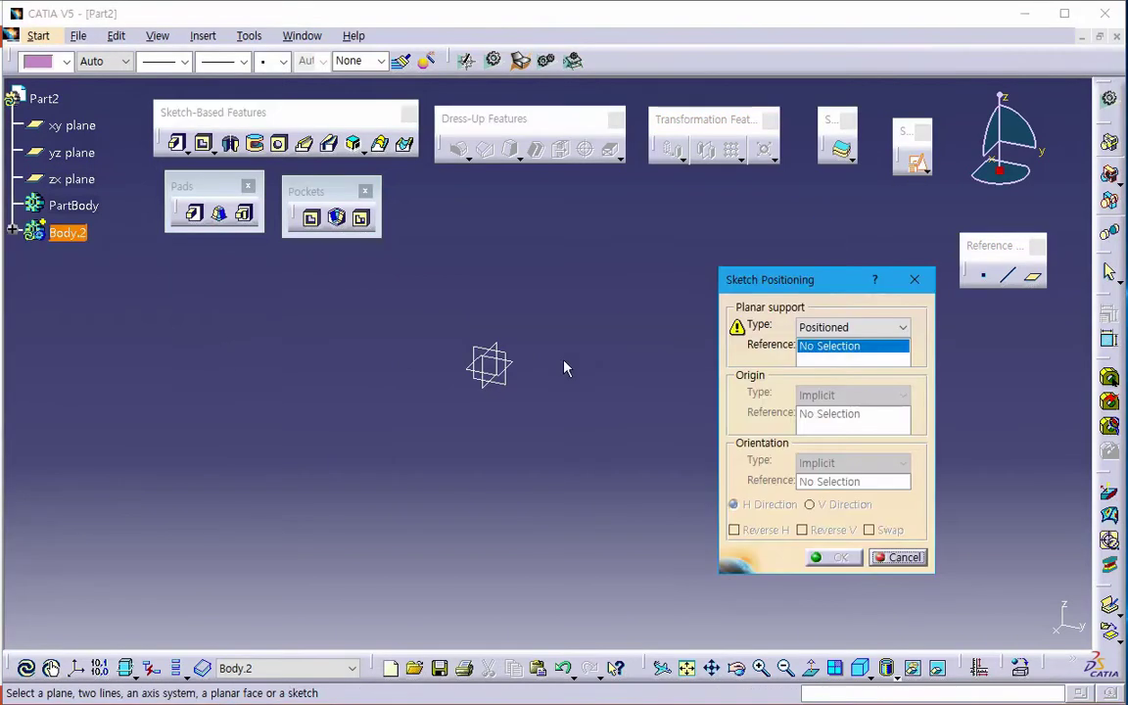
{"action": "left_click", "coordinate": [511, 366]}
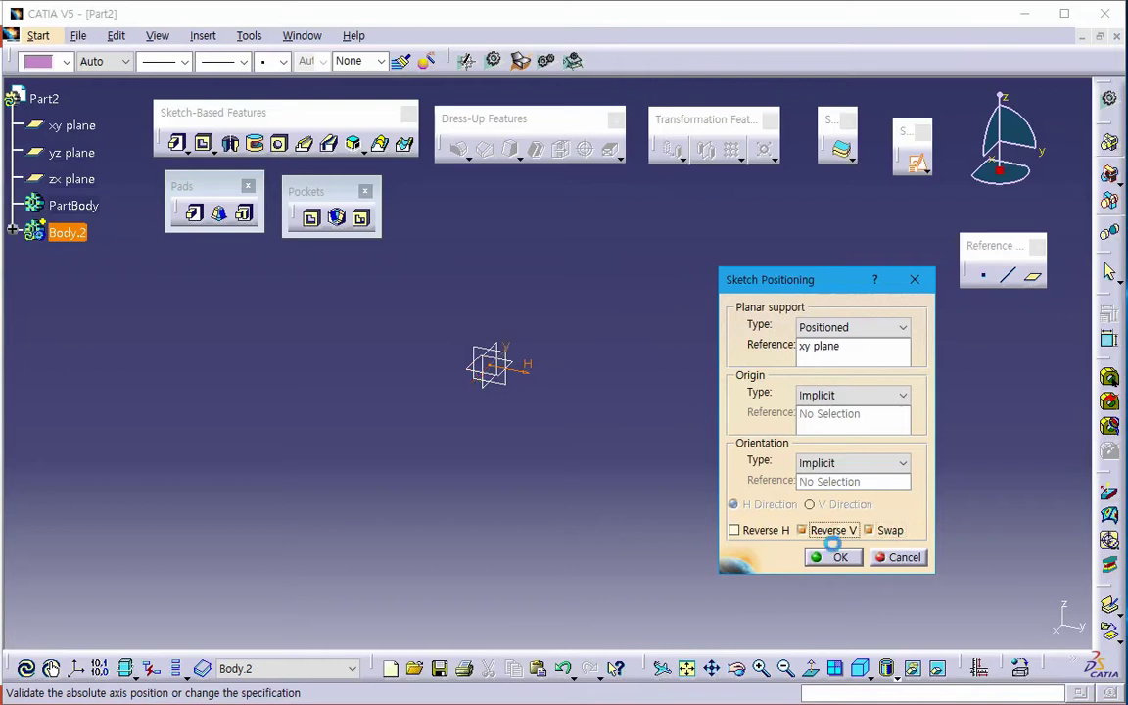
{"action": "left_click", "coordinate": [834, 555]}
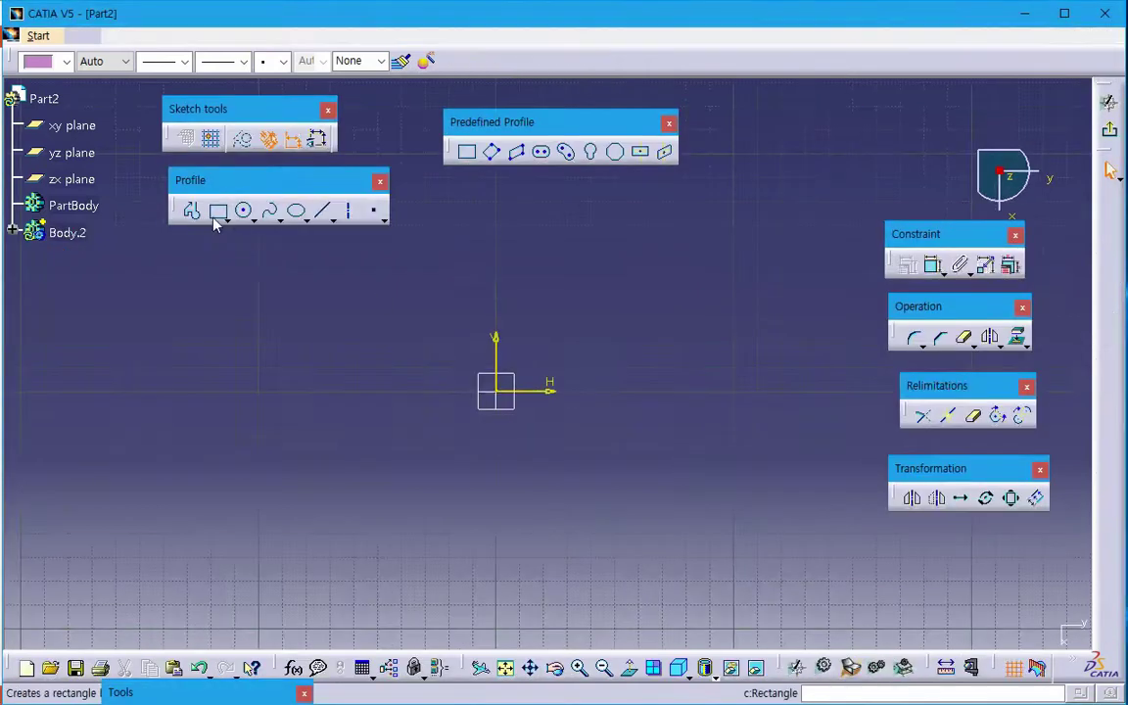
- Draw a rectangle around the origin, exit the sketch and expand Body.2 in the tree
{"action": "left_click", "coordinate": [217, 211]}
{"action": "left_click", "coordinate": [416, 326]}
{"action": "left_click", "coordinate": [593, 463]}
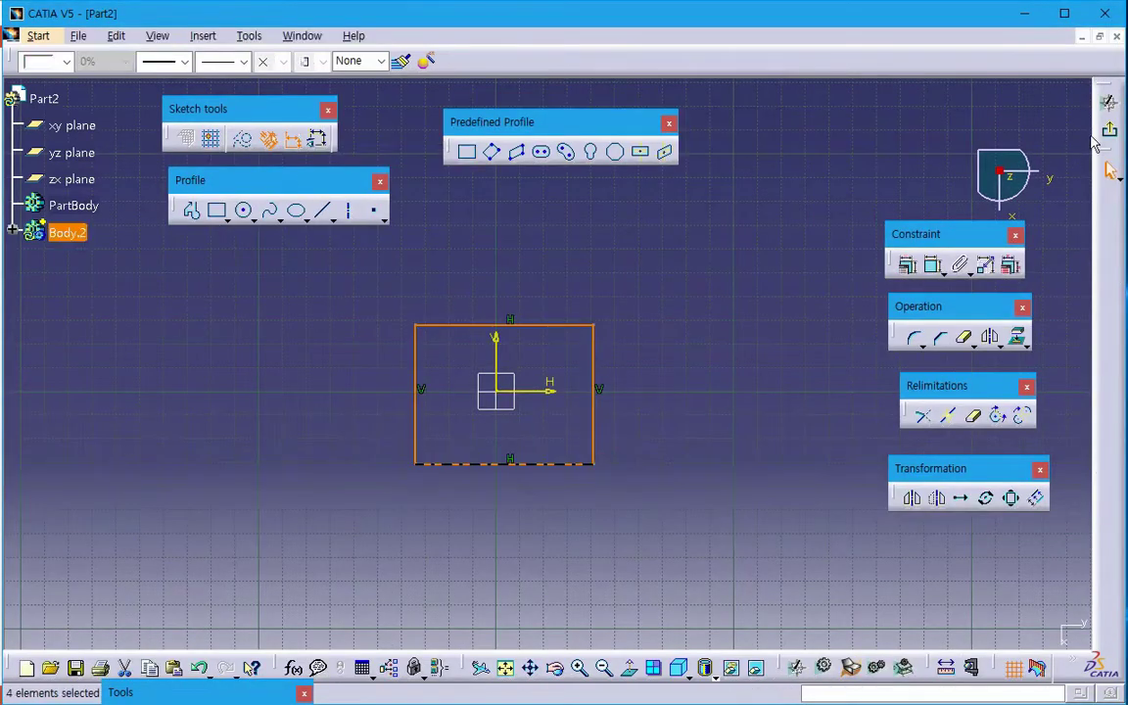
{"action": "left_click", "coordinate": [1110, 102]}
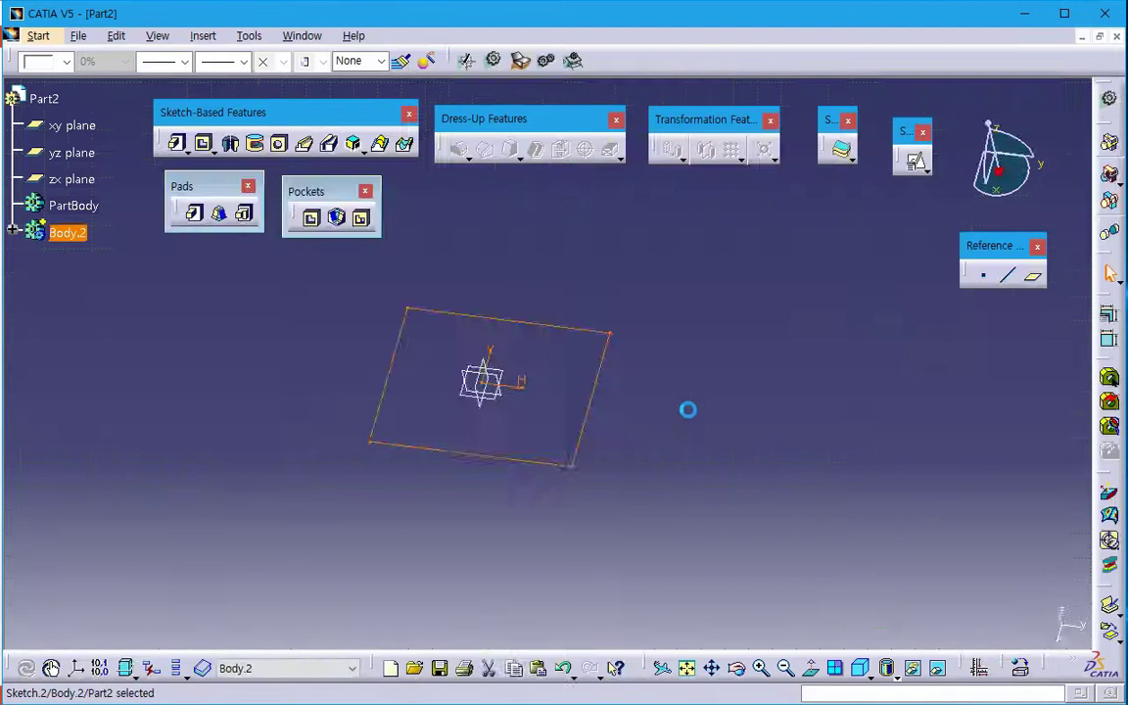
{"action": "left_click", "coordinate": [12, 232]}
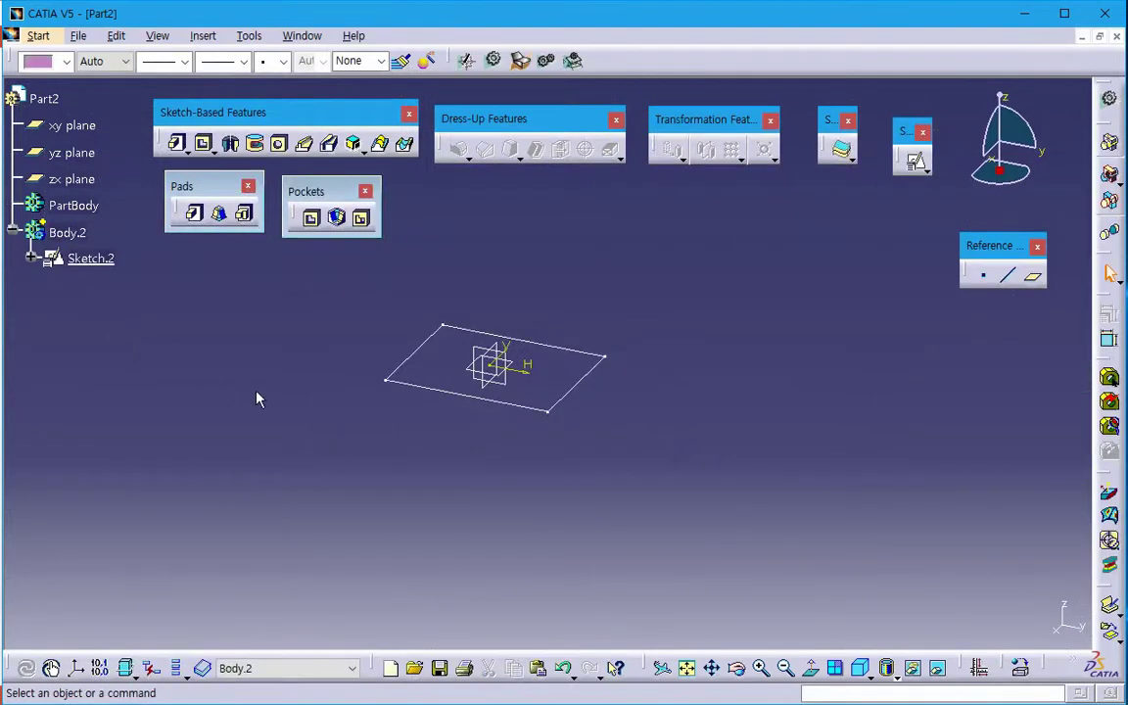
{"action": "middle_click_drag", "start_coordinate": [245, 398], "coordinate": [252, 419]}
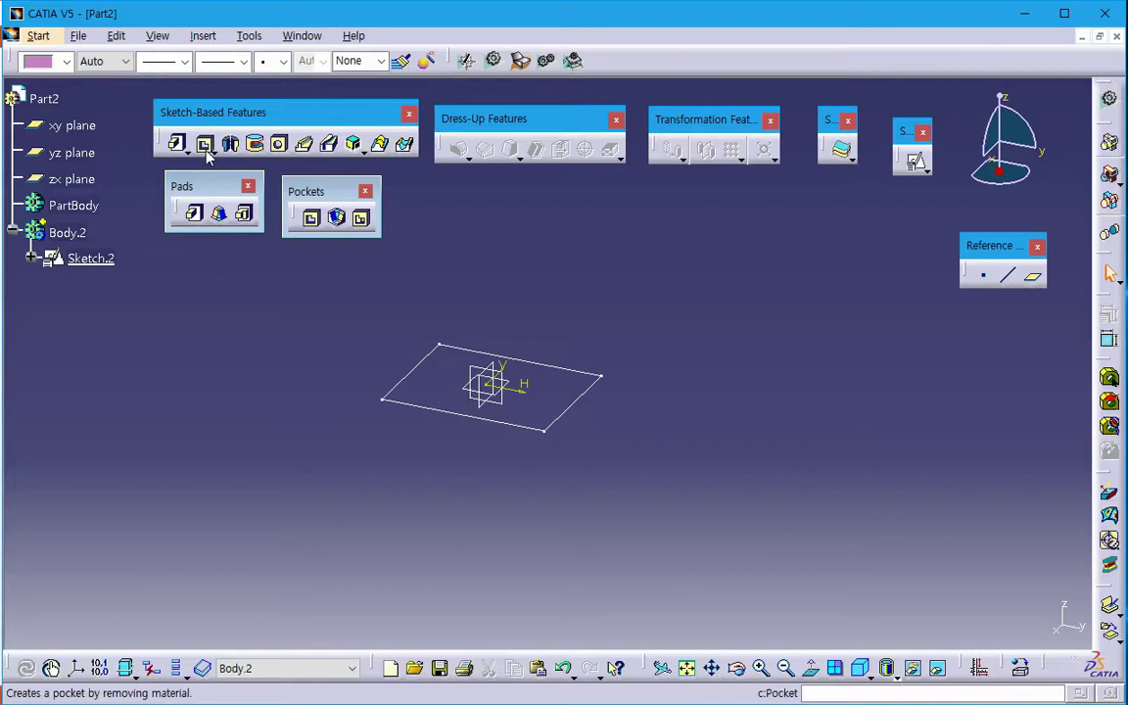
- Preview a 20 mm pad from Sketch.2 without creating it
{"action": "left_click", "coordinate": [176, 144]}
{"action": "left_click", "coordinate": [442, 418]}
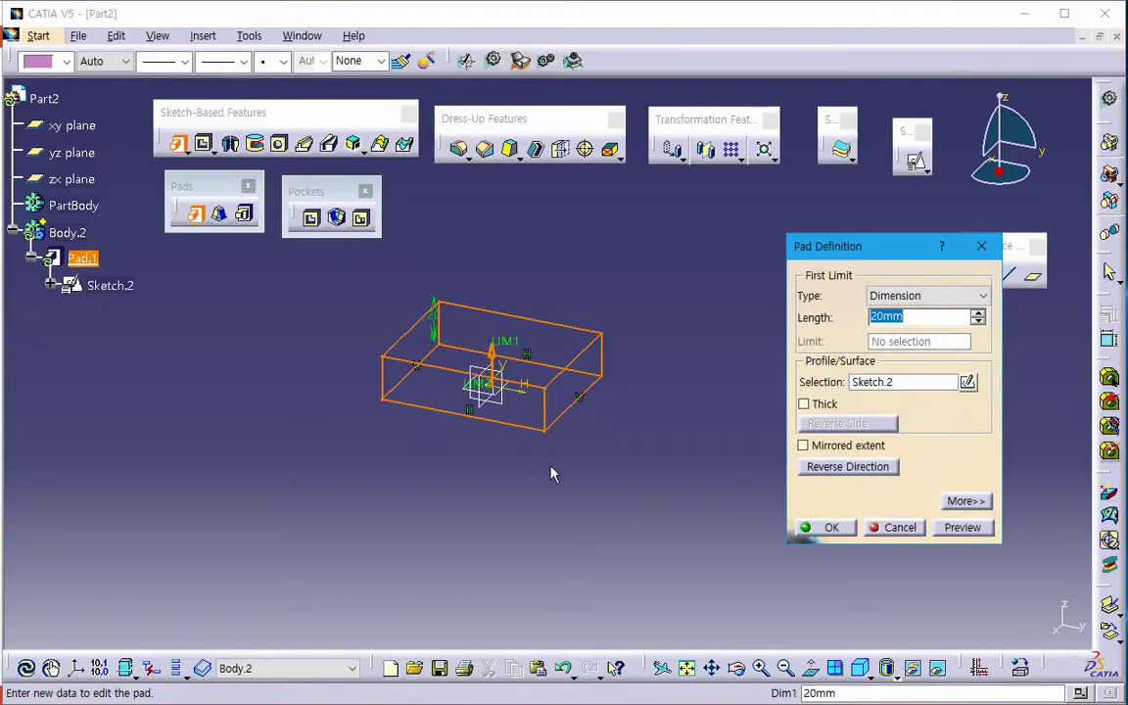
{"action": "left_click", "coordinate": [893, 527]}
- Create a 20 mm deep pocket from Sketch.2 as the first feature of Body.2 and inspect the solid
{"action": "left_click", "coordinate": [202, 146]}
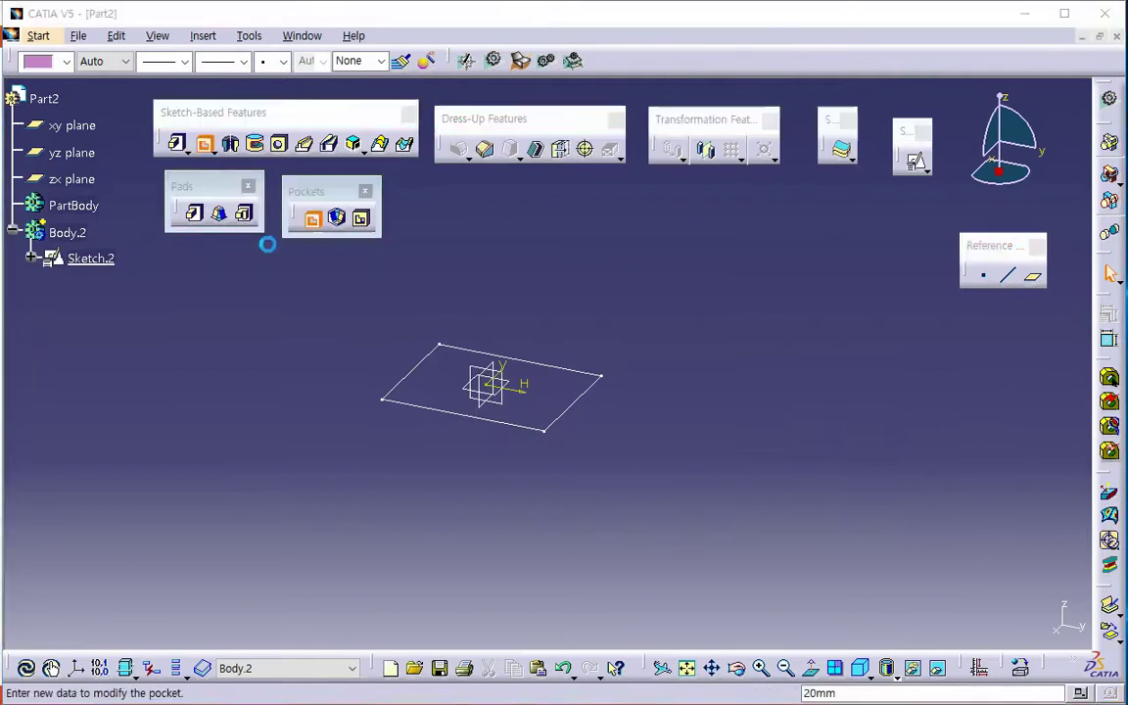
{"action": "left_click", "coordinate": [460, 414]}
{"action": "left_click", "coordinate": [943, 530]}
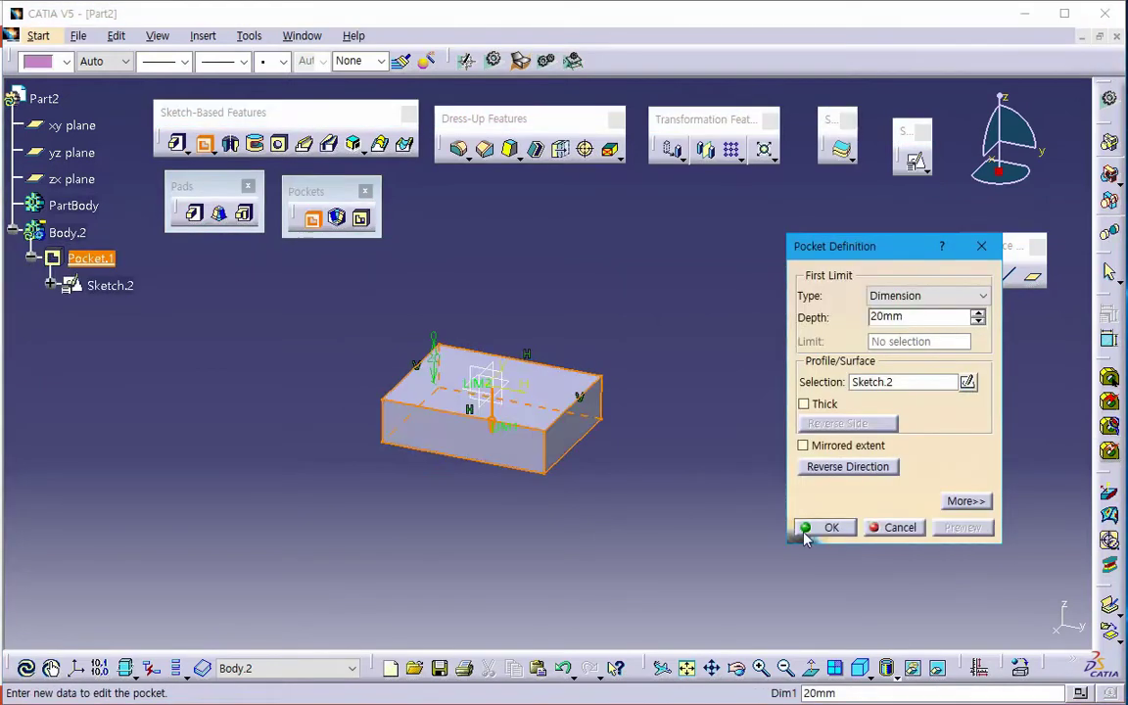
{"action": "left_click", "coordinate": [835, 528]}
{"action": "left_click", "coordinate": [396, 499]}
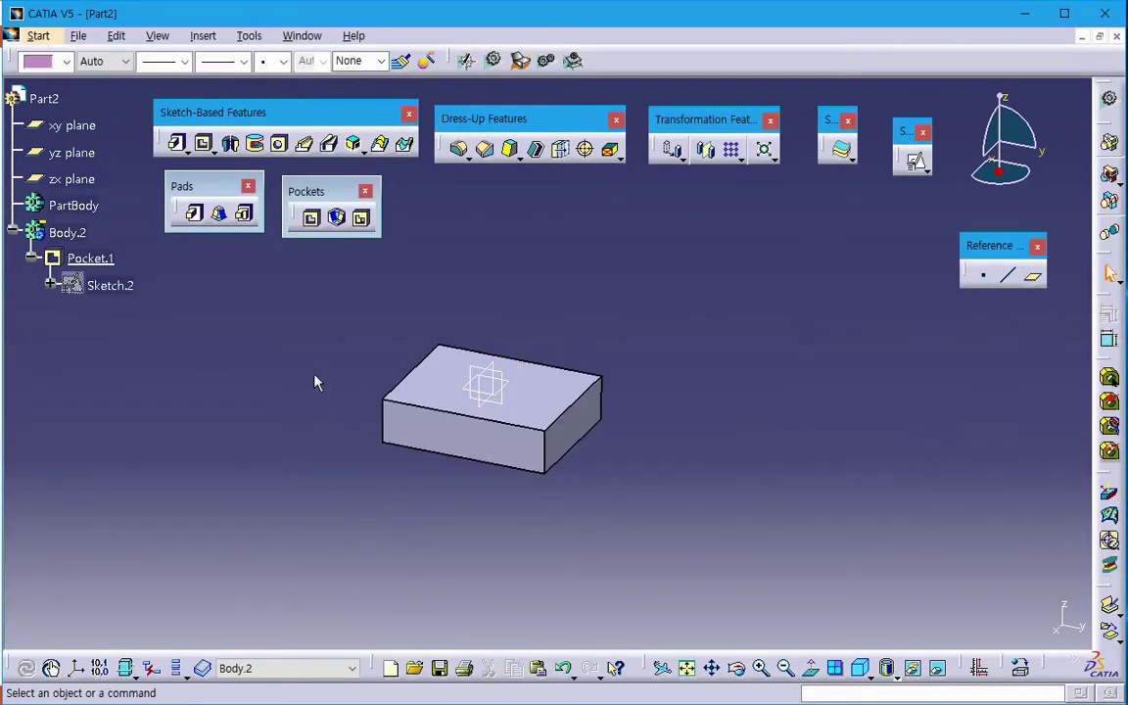
{"action": "middle_click_drag", "start_coordinate": [455, 478], "coordinate": [433, 383]}
{"action": "left_click_drag", "start_coordinate": [297, 285], "coordinate": [683, 544]}
{"action": "key", "text": "Escape"}
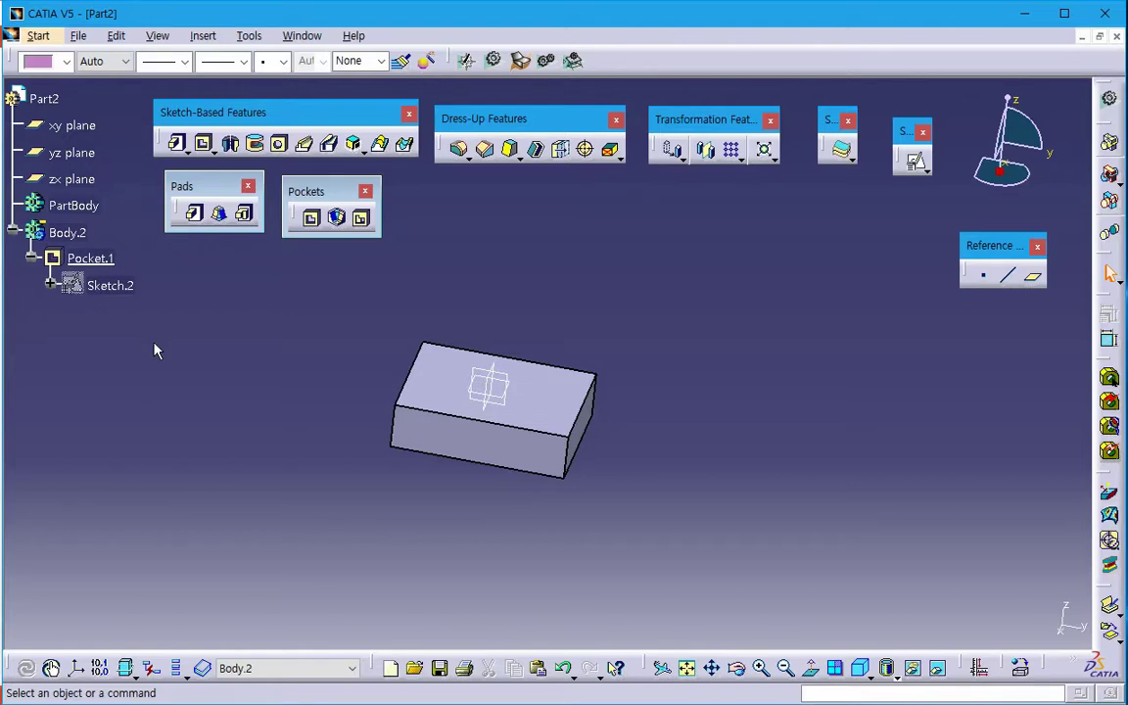
- Close Part2 without saving and create a new part named Part2 with hybrid design enabled
{"action": "key", "text": "ctrl+F4"}
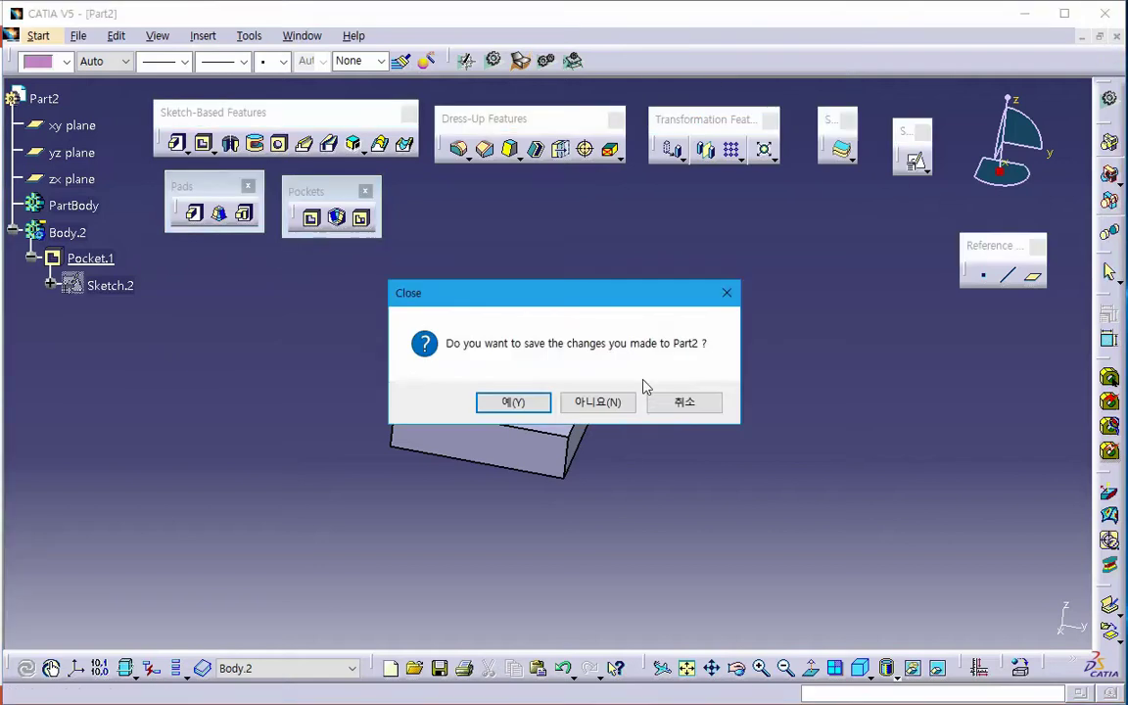
{"action": "left_click", "coordinate": [613, 406]}
{"action": "left_click", "coordinate": [79, 35]}
{"action": "left_click", "coordinate": [98, 56]}
{"action": "key", "text": "p"}
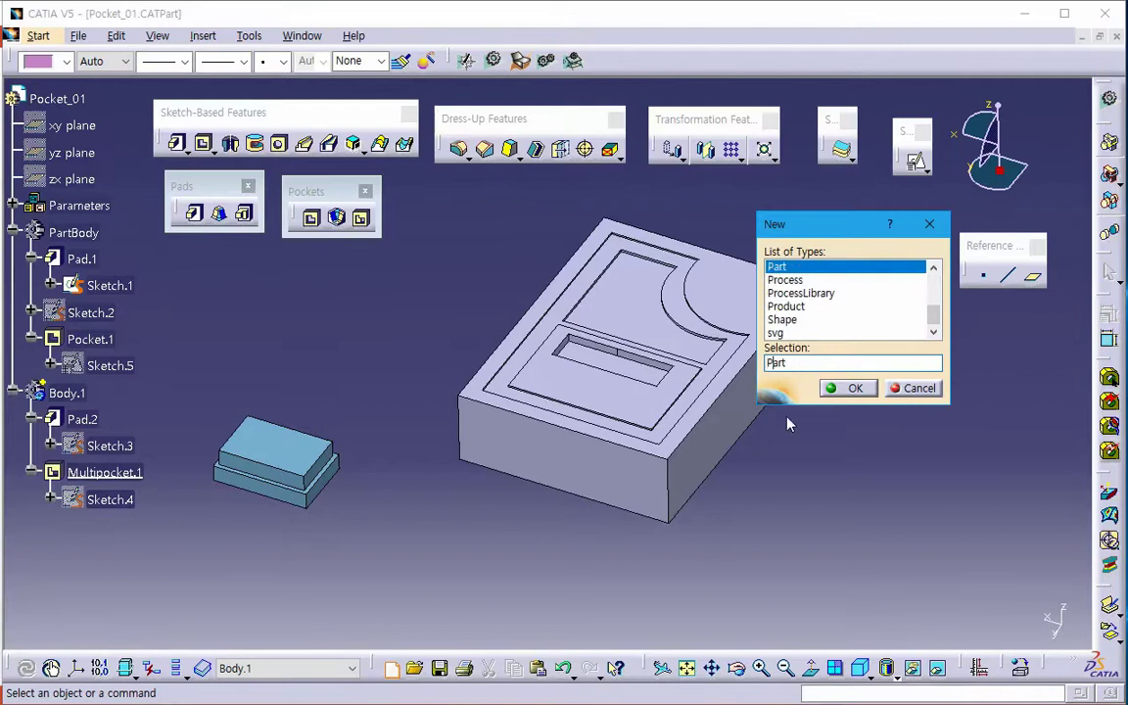
{"action": "key", "text": "Return"}
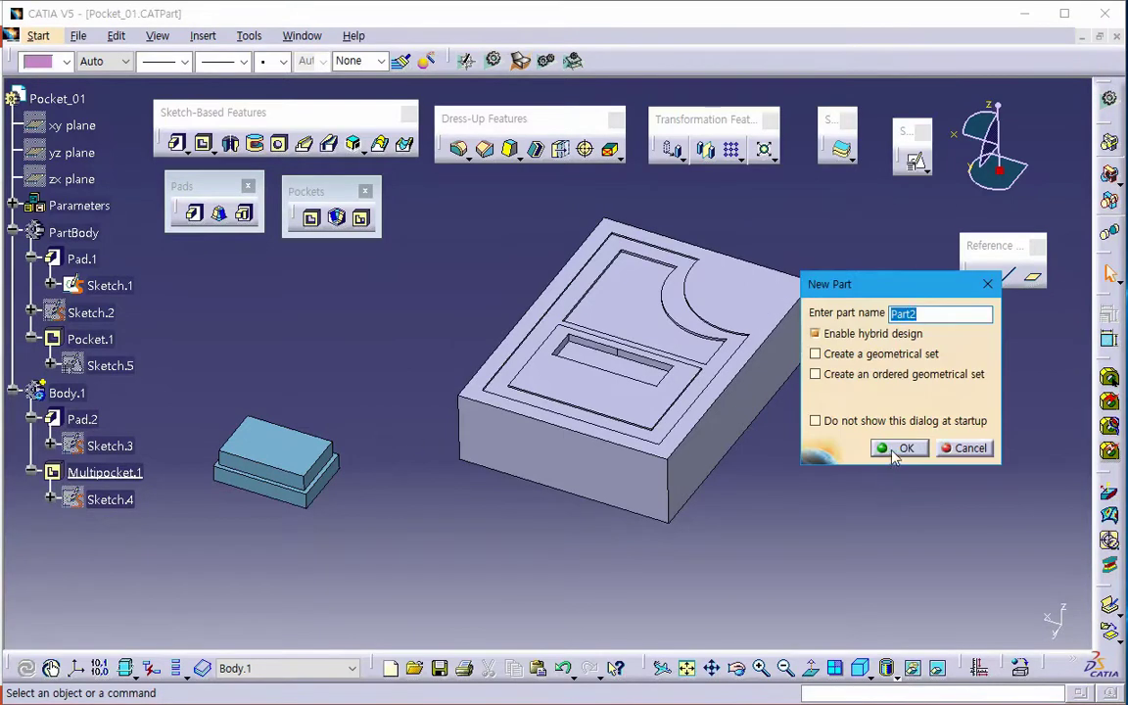
{"action": "left_click", "coordinate": [894, 454]}
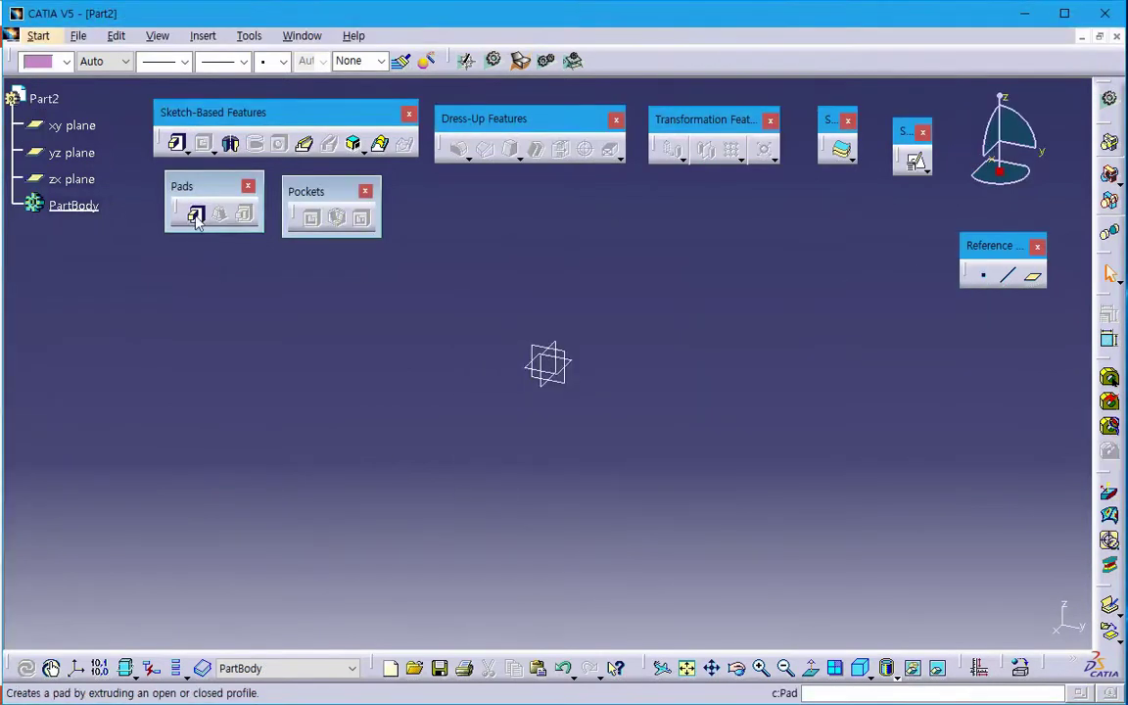
- Sketch a rectangle around the origin on the xy plane and pad it 20 mm
{"action": "left_click", "coordinate": [928, 169]}
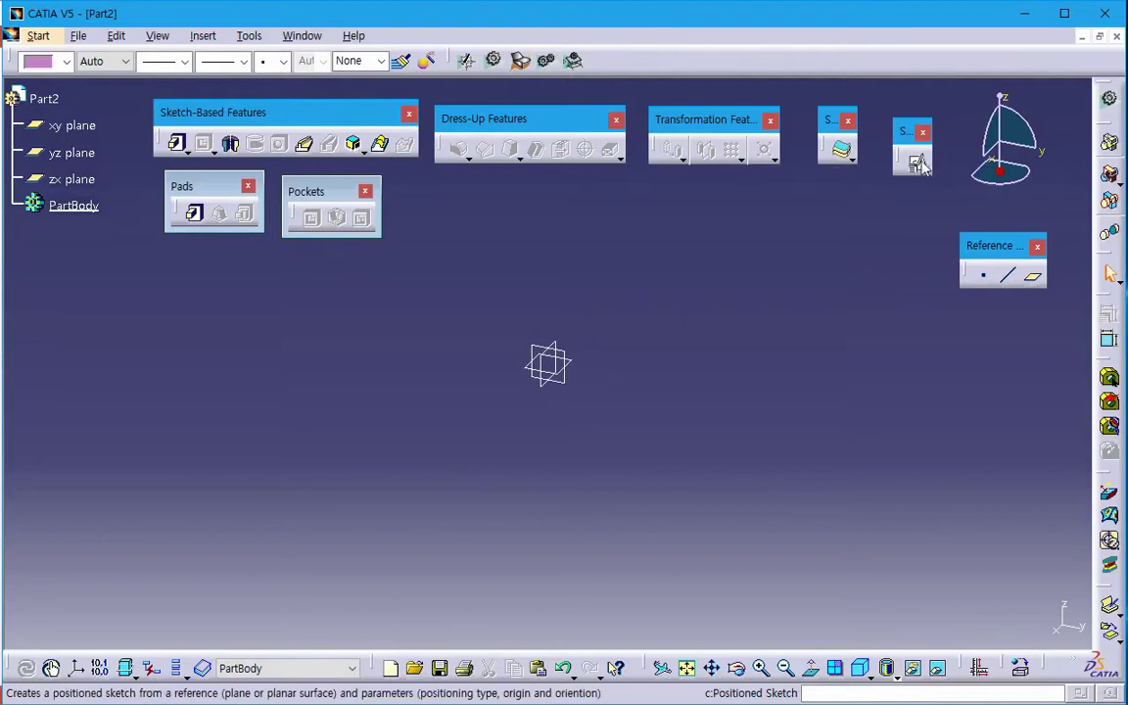
{"action": "left_click", "coordinate": [920, 165]}
{"action": "left_click", "coordinate": [574, 366]}
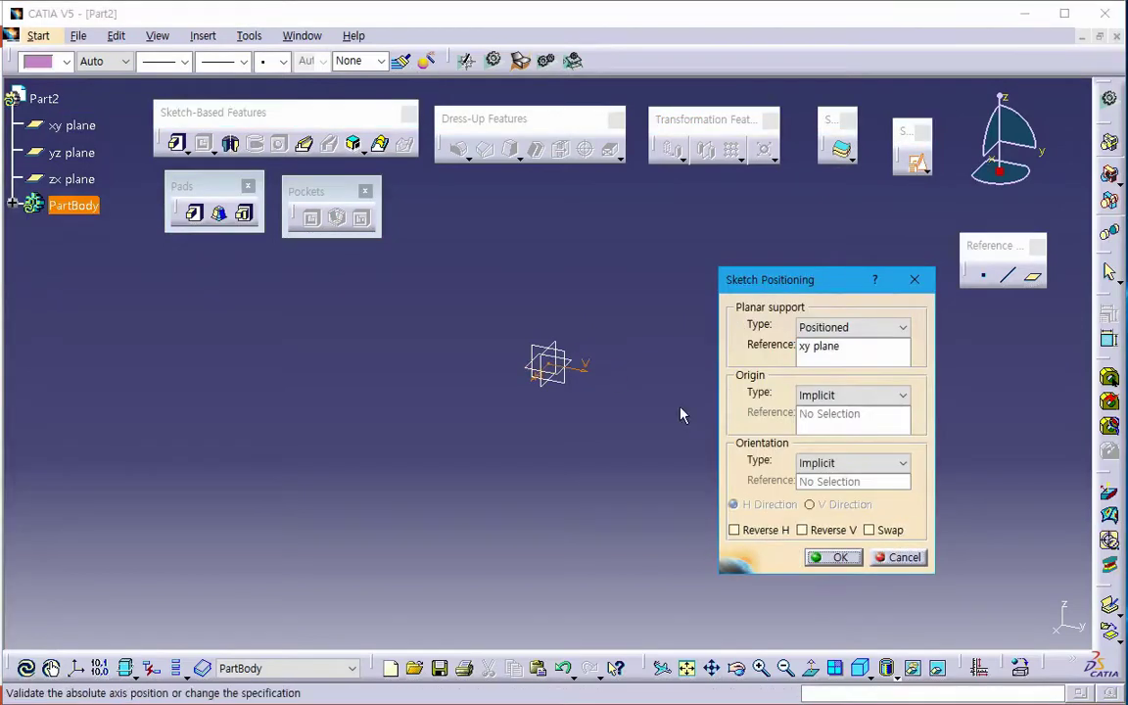
{"action": "left_click", "coordinate": [833, 557]}
{"action": "left_click", "coordinate": [217, 209]}
{"action": "left_click", "coordinate": [449, 287]}
{"action": "left_click", "coordinate": [660, 441]}
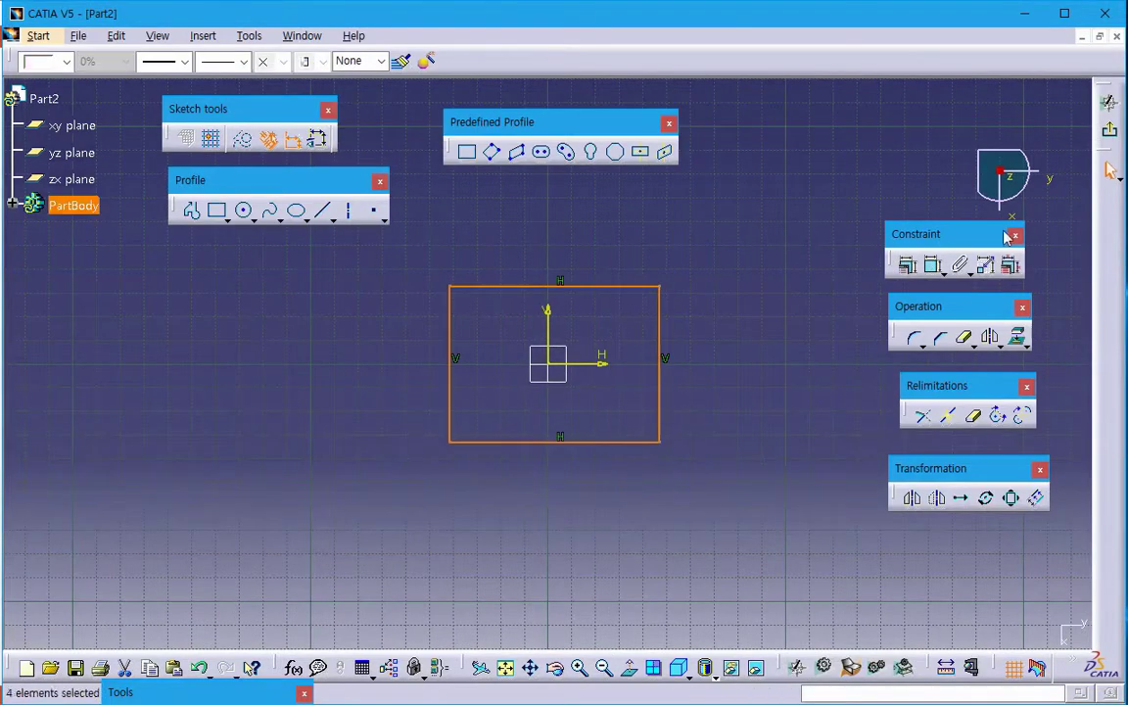
{"action": "left_click", "coordinate": [195, 213]}
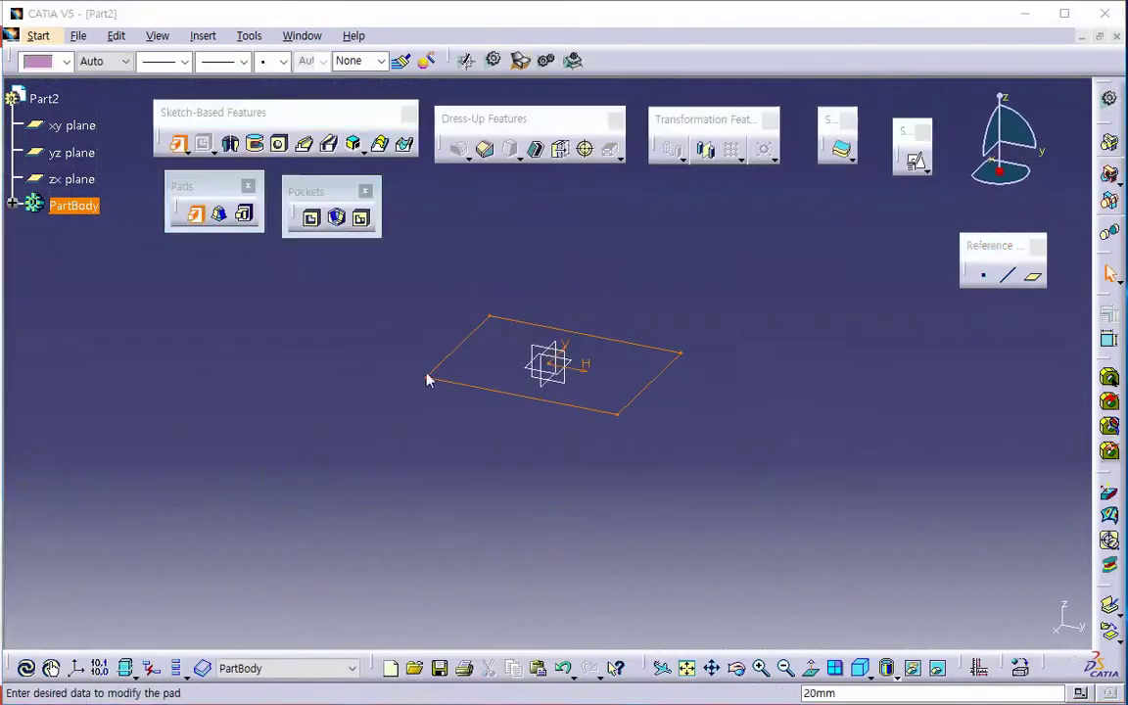
{"action": "left_click", "coordinate": [829, 530]}
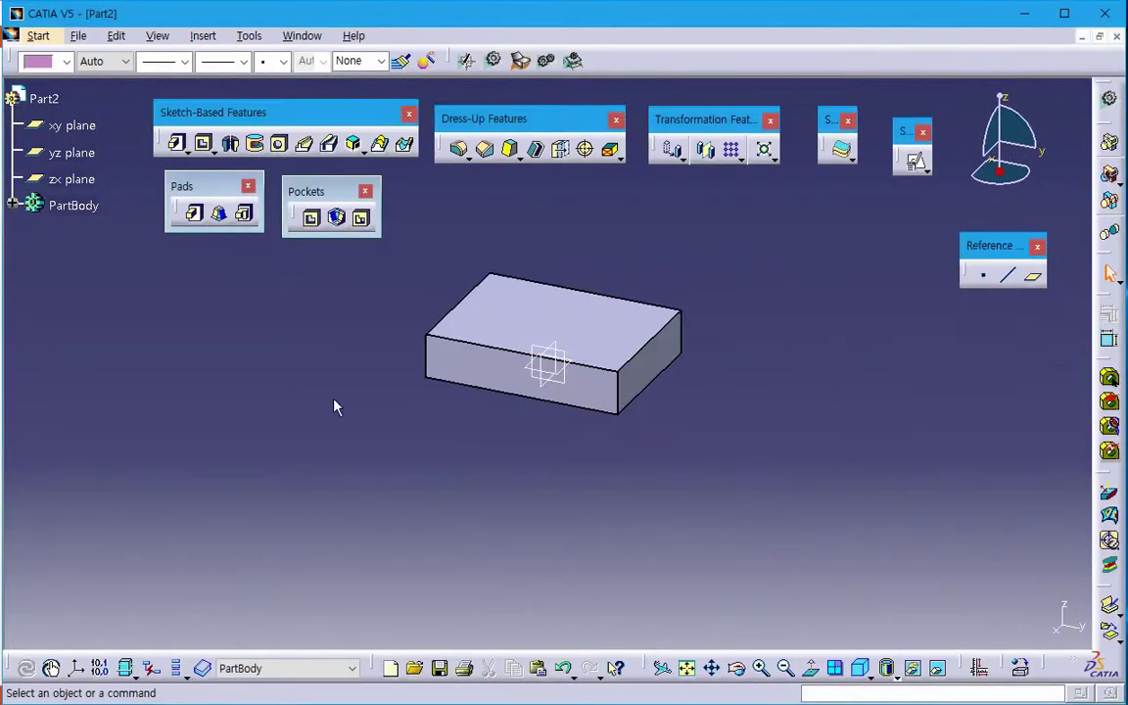
- Insert a new body and open a positioned sketch in it on the pad's top face
{"action": "left_click", "coordinate": [203, 35]}
{"action": "left_click", "coordinate": [220, 82]}
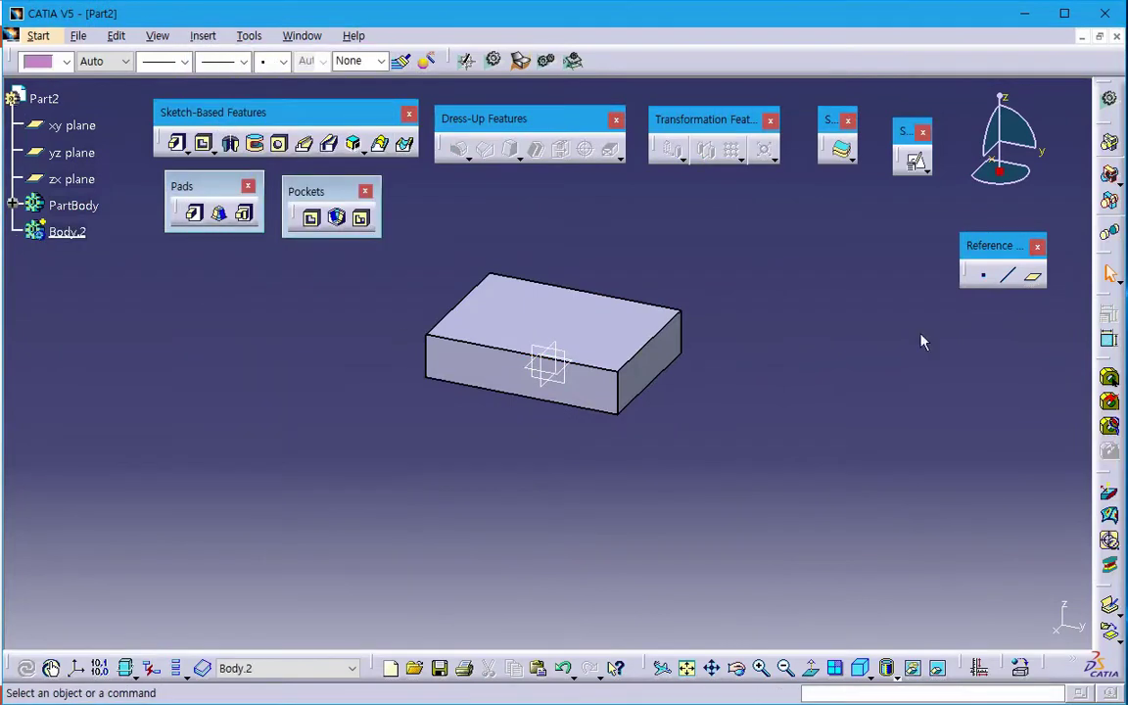
{"action": "left_click", "coordinate": [913, 161]}
{"action": "left_click", "coordinate": [613, 327]}
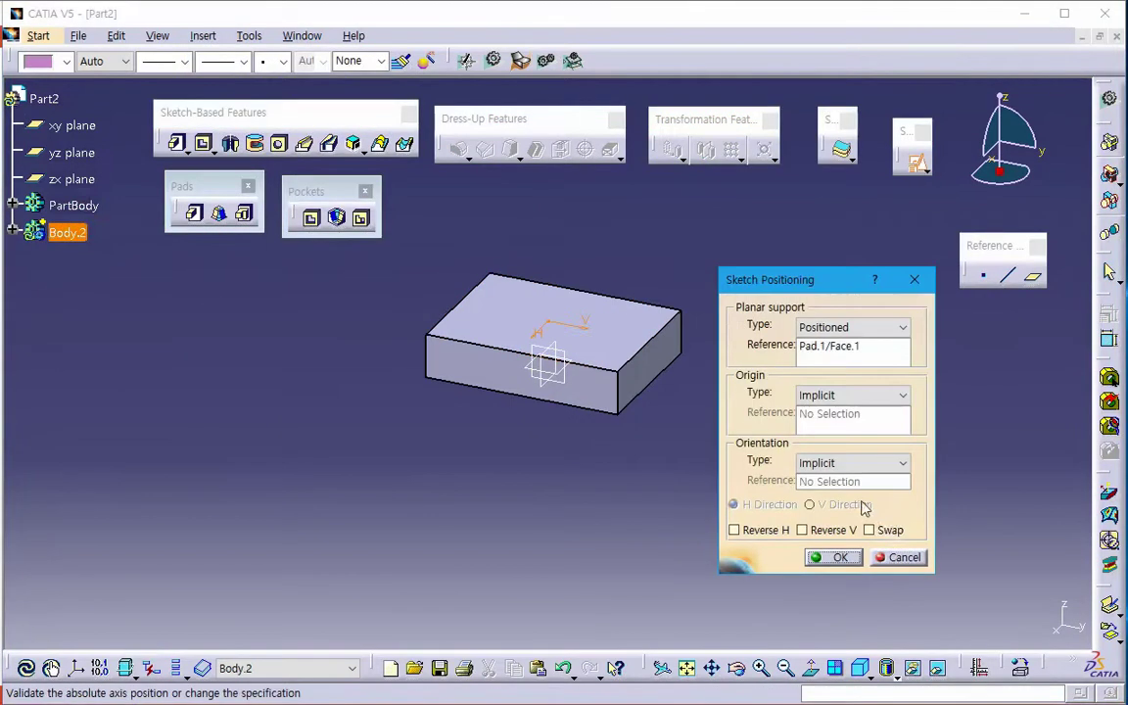
{"action": "left_click", "coordinate": [840, 557]}
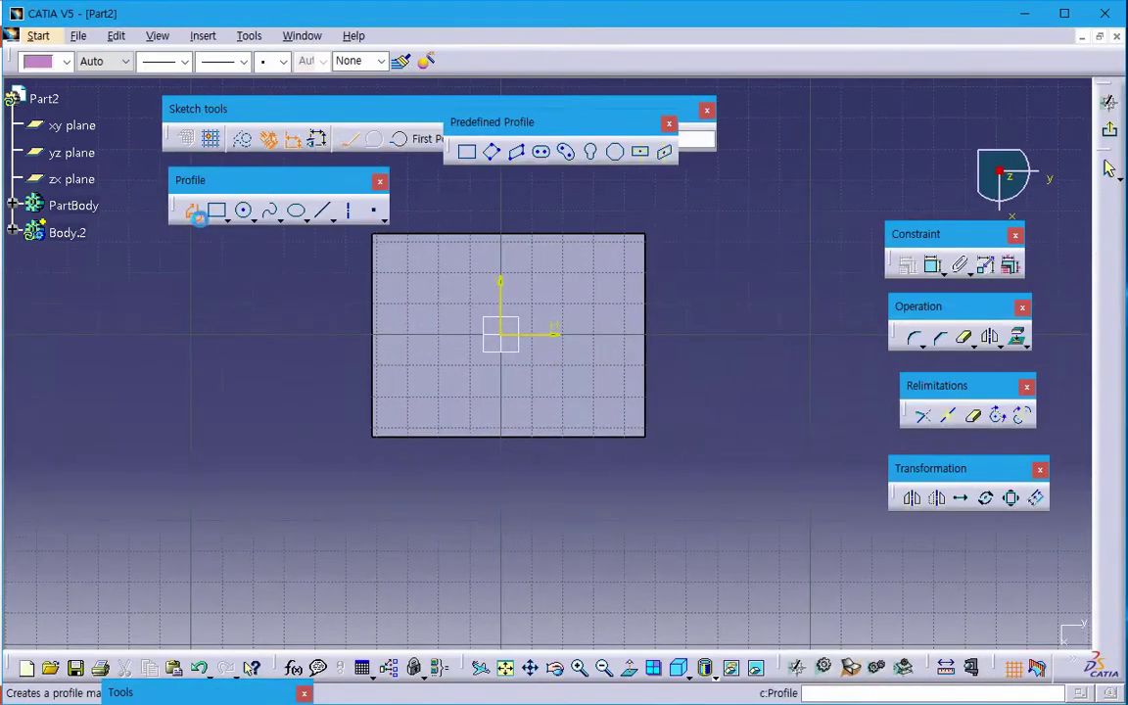
- Sketch a spline through five points around the origin on the pad's top face, close it, and exit the sketch
{"action": "left_click", "coordinate": [270, 210]}
{"action": "left_click", "coordinate": [494, 280]}
{"action": "left_click", "coordinate": [437, 304]}
{"action": "left_click", "coordinate": [436, 367]}
{"action": "left_click", "coordinate": [568, 381]}
{"action": "left_click", "coordinate": [568, 289]}
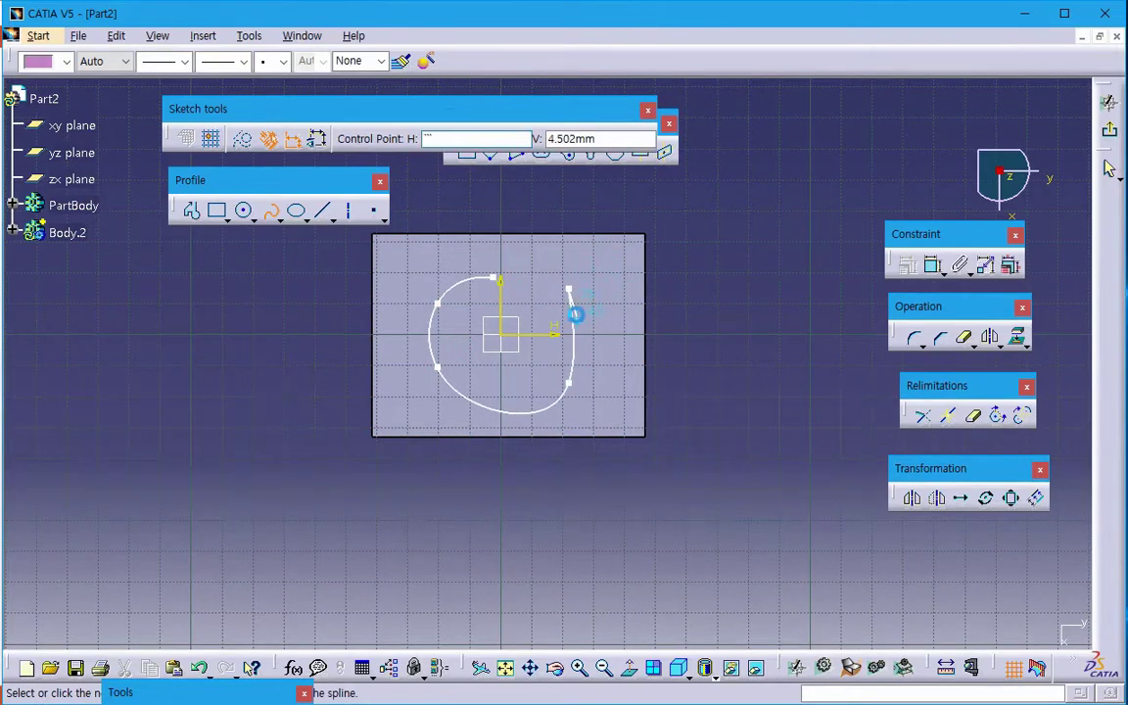
{"action": "left_click", "coordinate": [1045, 620]}
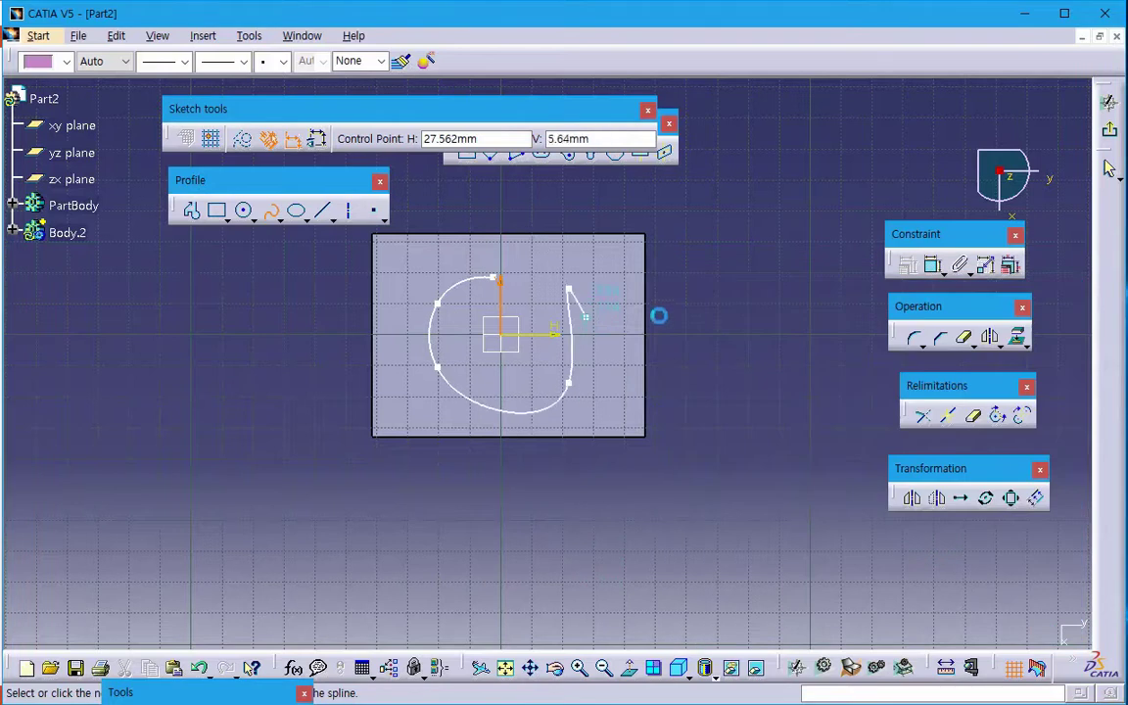
{"action": "double_click", "coordinate": [600, 333]}
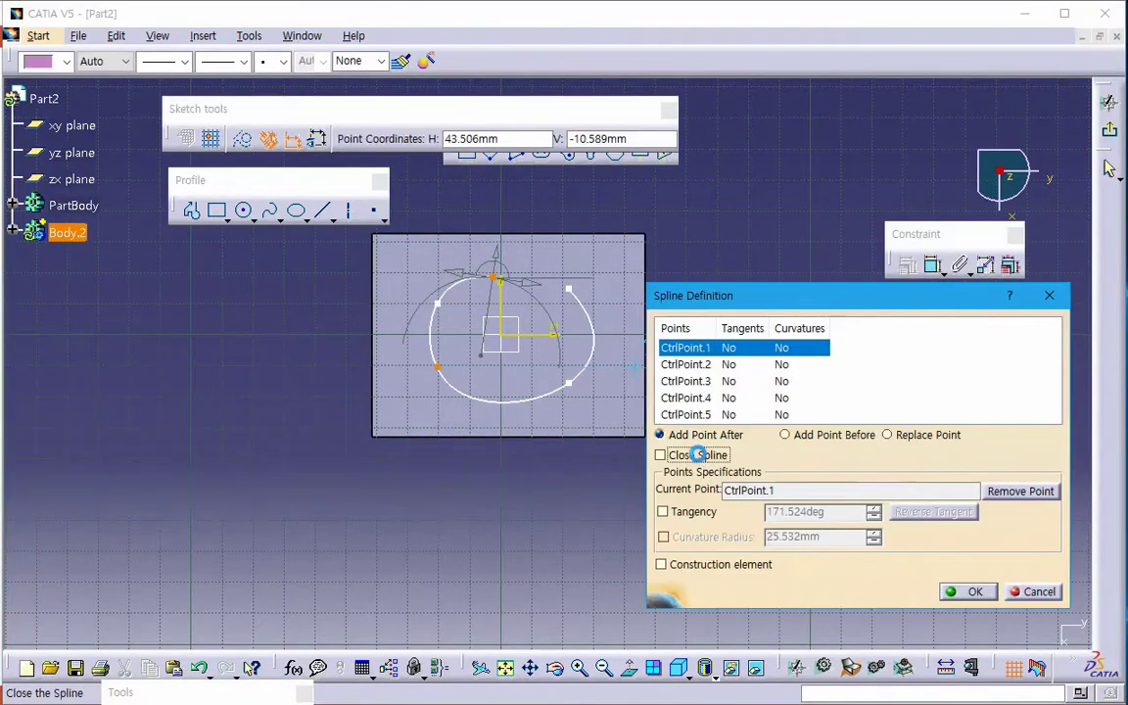
{"action": "left_click", "coordinate": [661, 455]}
{"action": "key", "text": "Return"}
{"action": "left_click", "coordinate": [1114, 137]}
- Create a 15 mm deep pocket from Sketch.2 in Body.2
{"action": "left_click", "coordinate": [12, 205]}
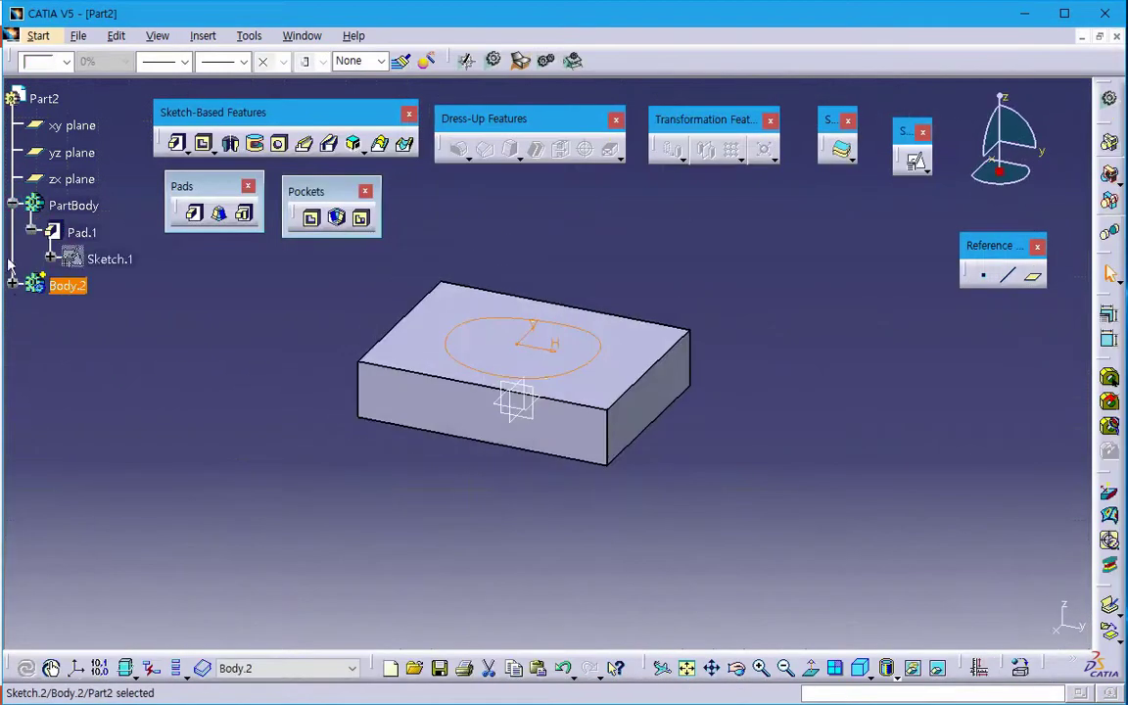
{"action": "left_click", "coordinate": [12, 285]}
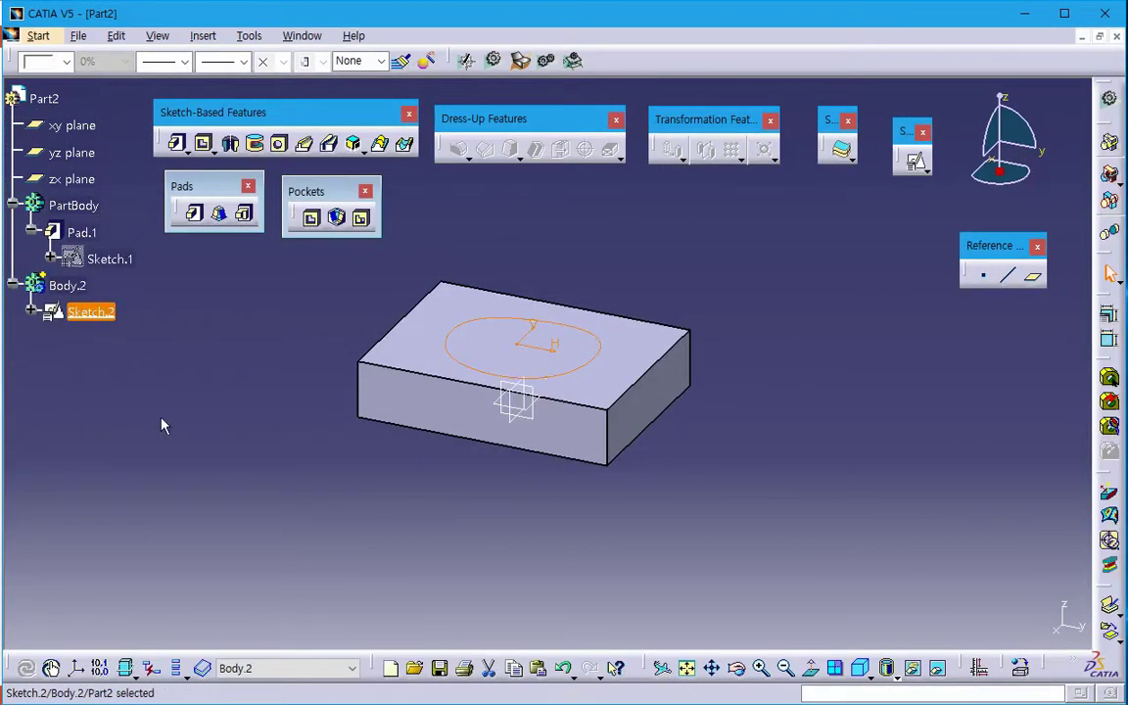
{"action": "left_click", "coordinate": [203, 143]}
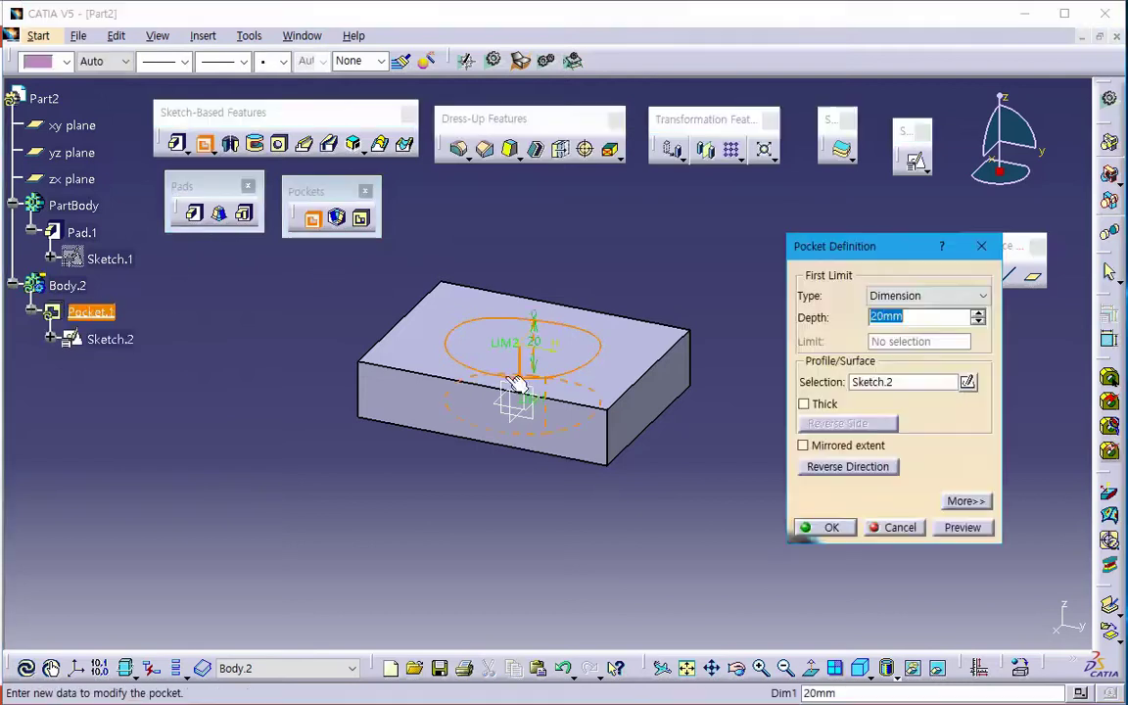
{"action": "type", "text": "15"}
{"action": "key", "text": "Return"}
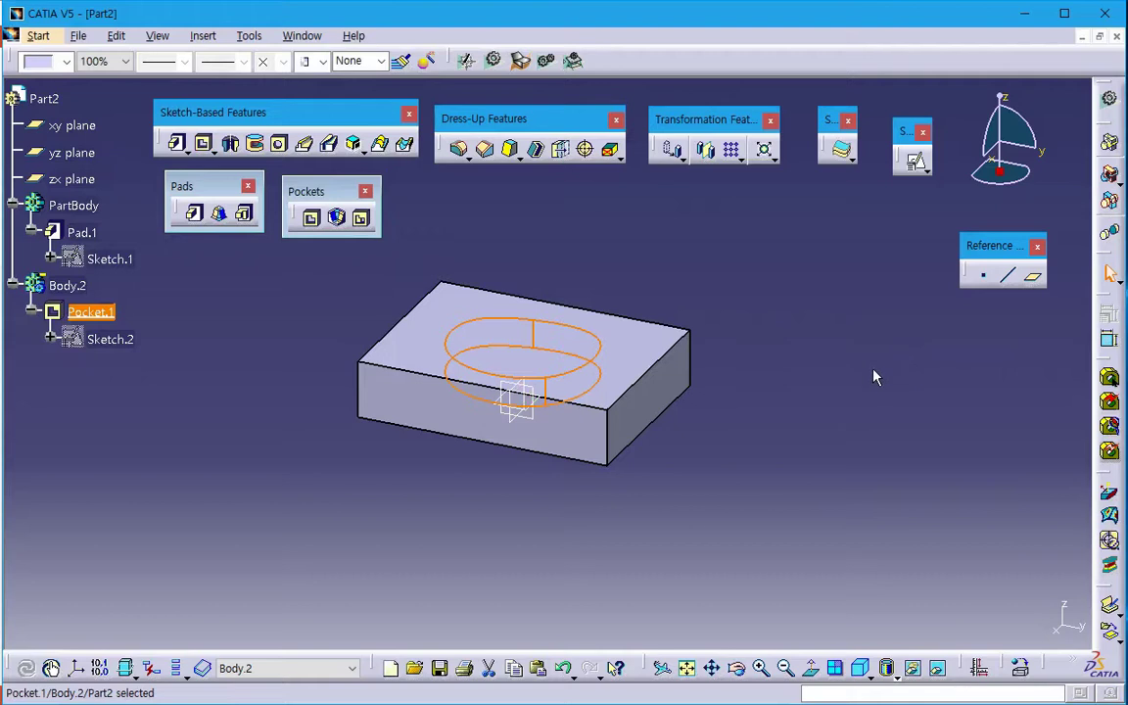
{"action": "left_click", "coordinate": [839, 398]}
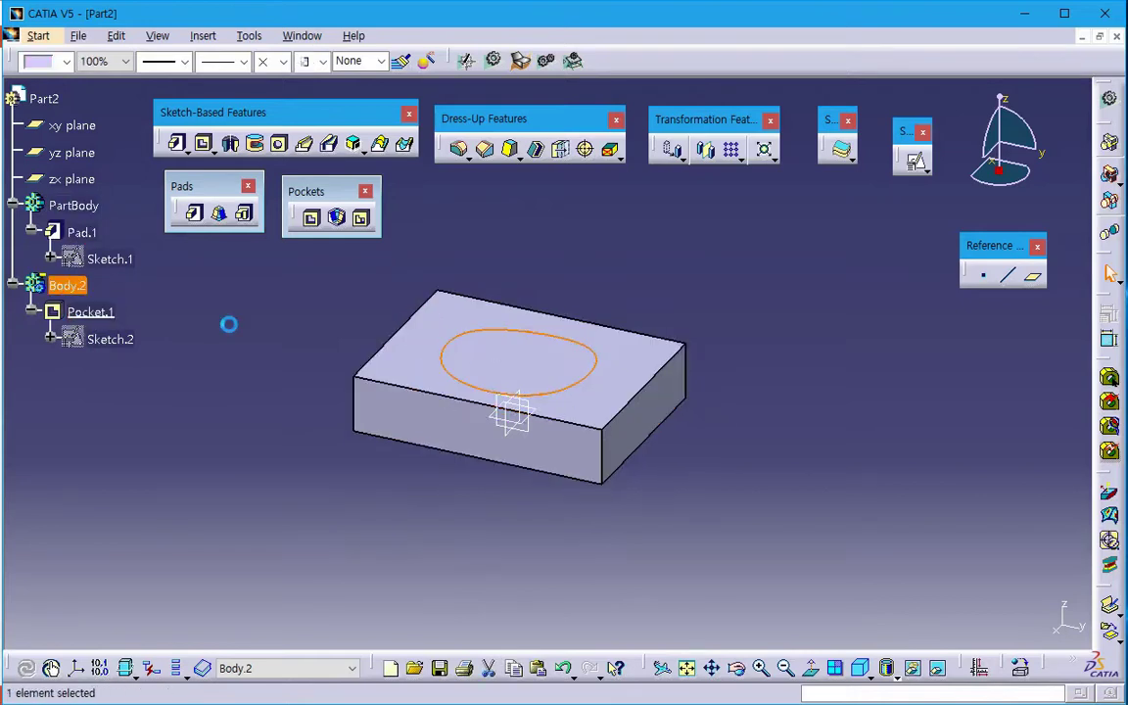
- Make PartBody the in-work object and combine Body.2 into it with a Boolean Add
{"action": "left_click", "coordinate": [76, 205]}
{"action": "right_click", "coordinate": [77, 205]}
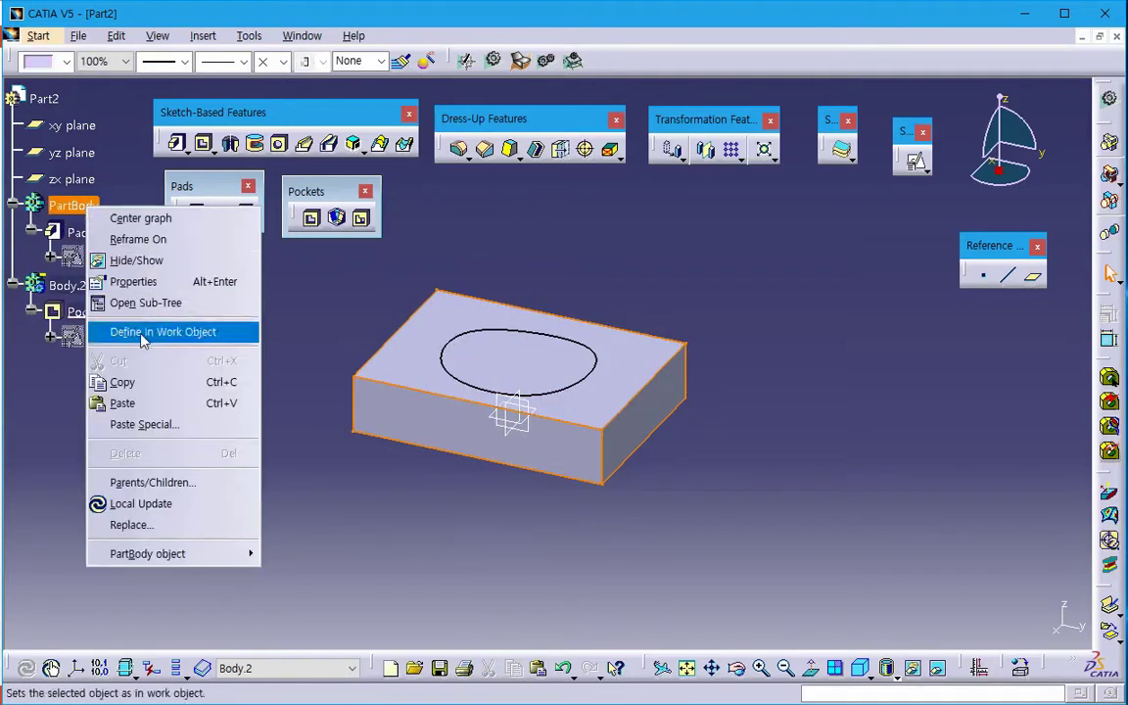
{"action": "left_click", "coordinate": [145, 331]}
{"action": "right_click", "coordinate": [74, 294]}
{"action": "mouse_move", "coordinate": [157, 636]}
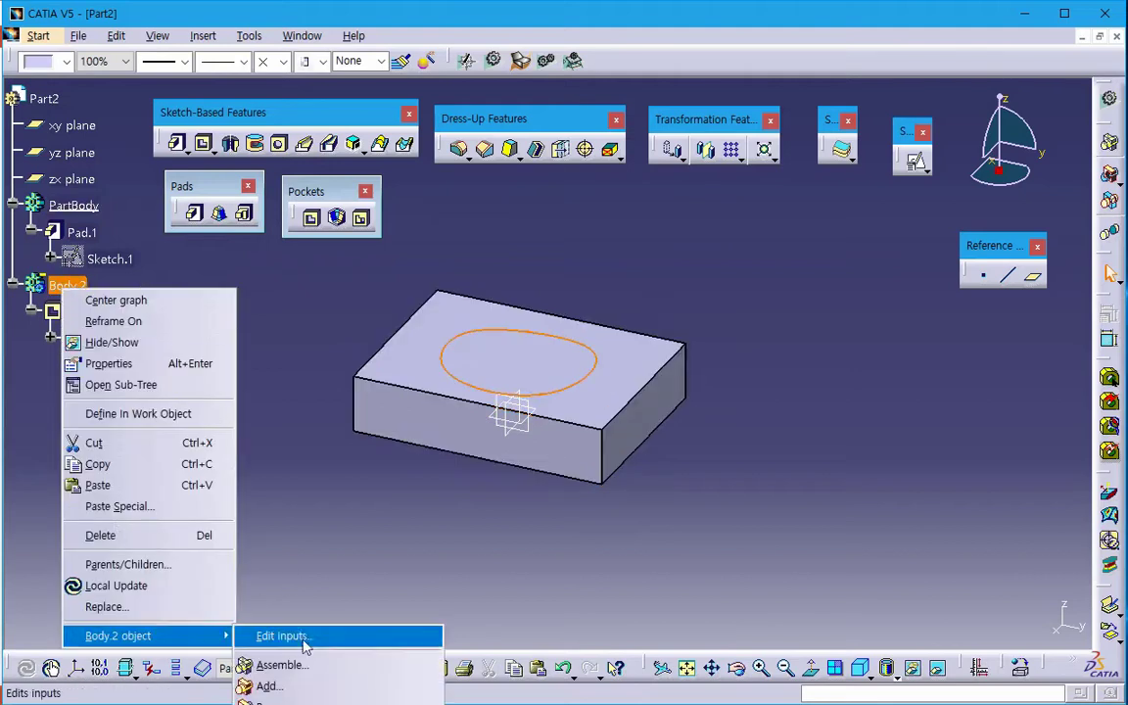
{"action": "left_click", "coordinate": [293, 529]}
{"action": "scroll", "coordinate": [98, 196], "scroll_direction": "down", "scroll_amount": 3}
{"action": "right_click", "coordinate": [77, 172]}
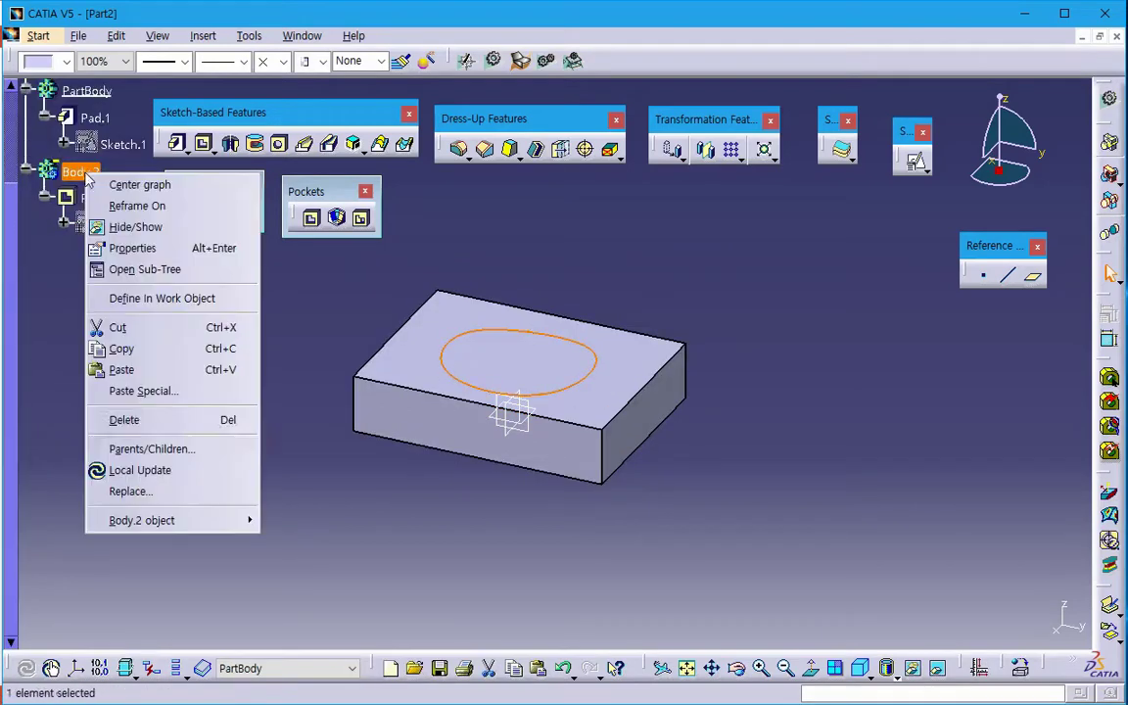
{"action": "mouse_move", "coordinate": [194, 520]}
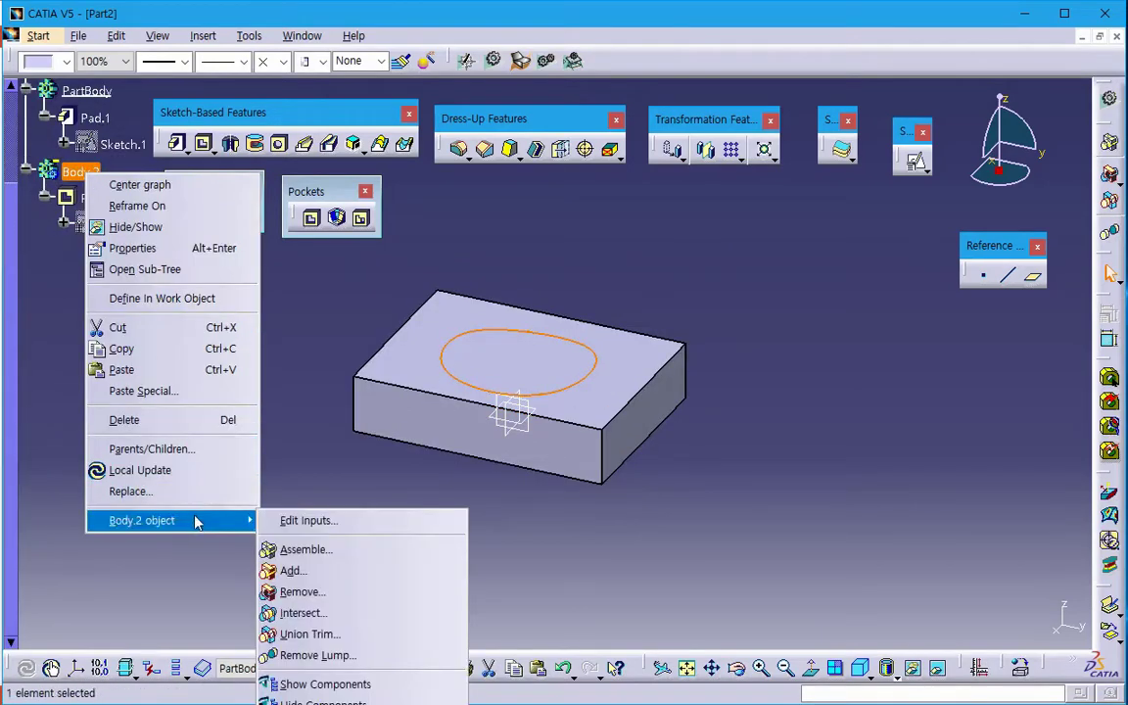
{"action": "left_click", "coordinate": [294, 571]}
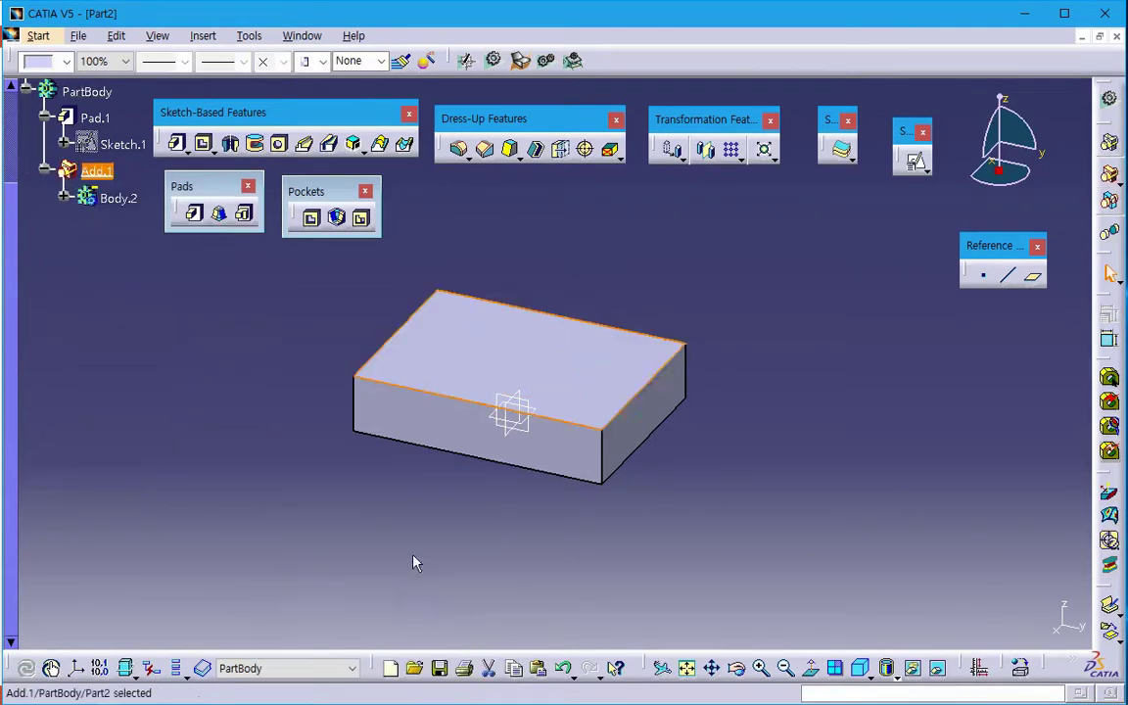
{"action": "left_click", "coordinate": [356, 454]}
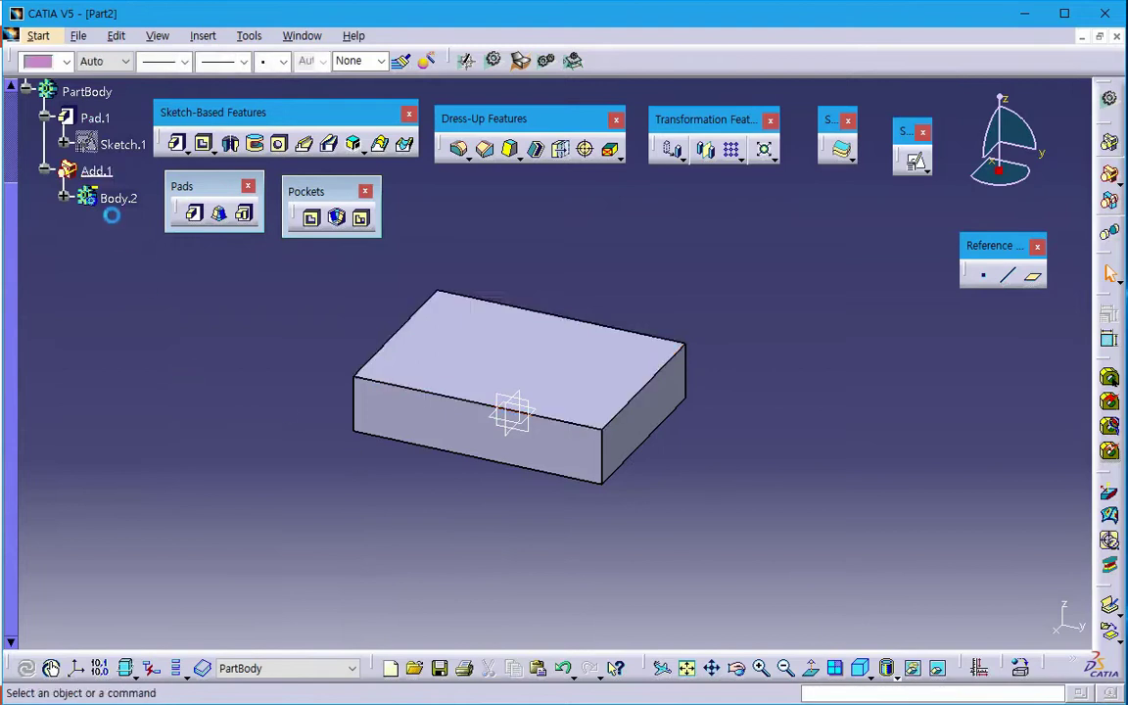
- Delete the Add.1 operation without deleting its aggregated elements, so that Body.2 is kept
{"action": "double_click", "coordinate": [96, 171]}
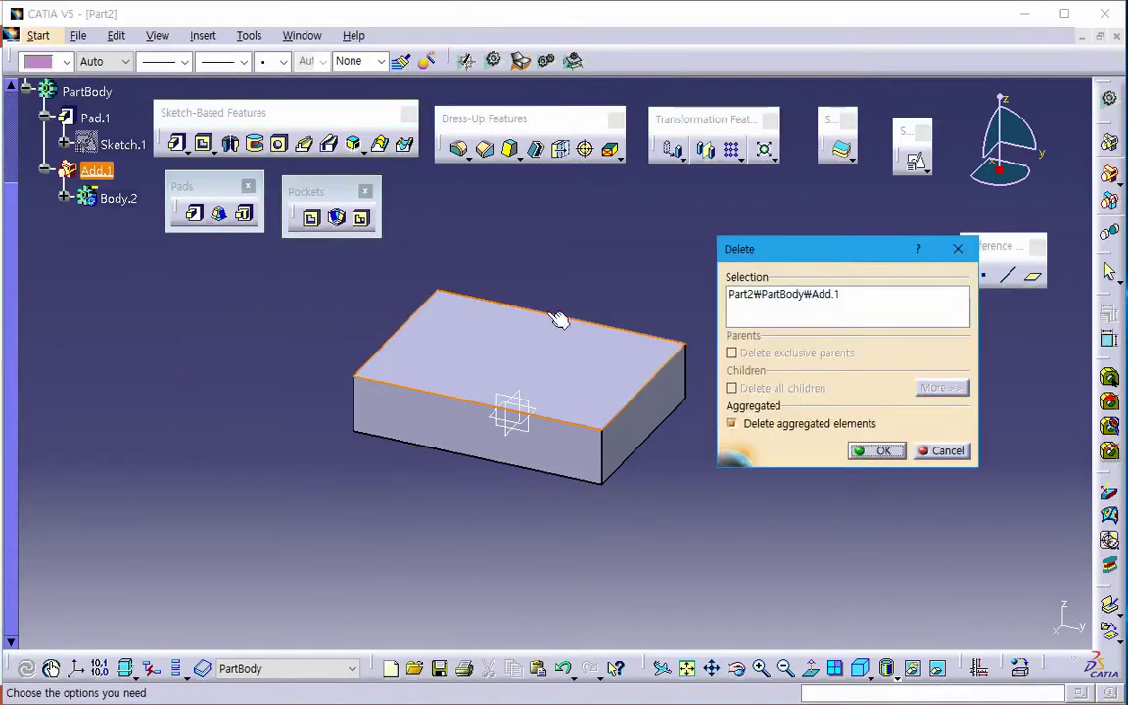
{"action": "left_click", "coordinate": [808, 424]}
{"action": "left_click", "coordinate": [854, 452]}
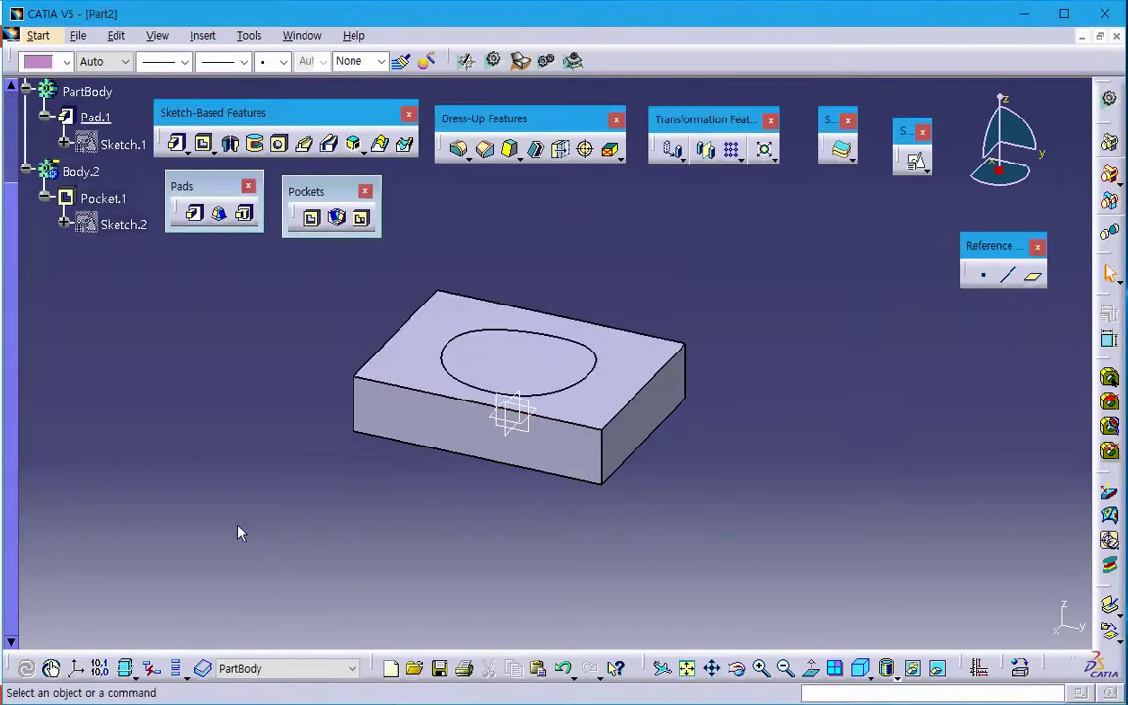
- Define PartBody as the in-work object and assemble Body.2 into it with the Boolean Assemble operation
{"action": "right_click", "coordinate": [86, 91]}
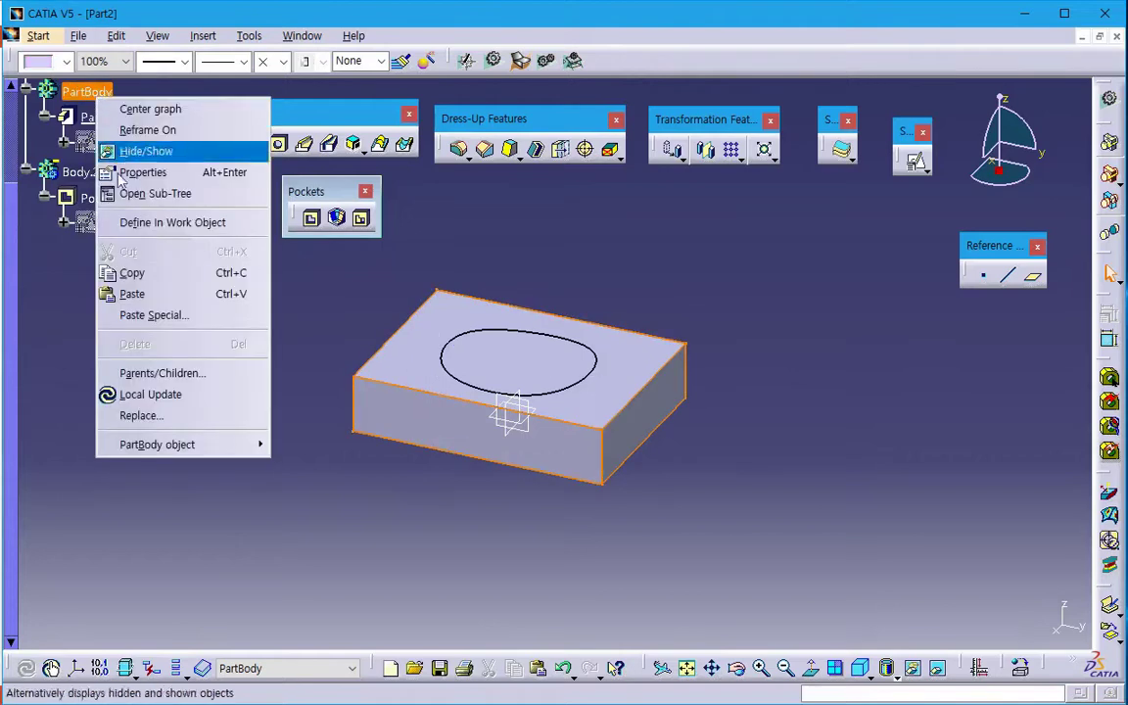
{"action": "left_click", "coordinate": [137, 217]}
{"action": "left_click", "coordinate": [162, 367]}
{"action": "right_click", "coordinate": [82, 172]}
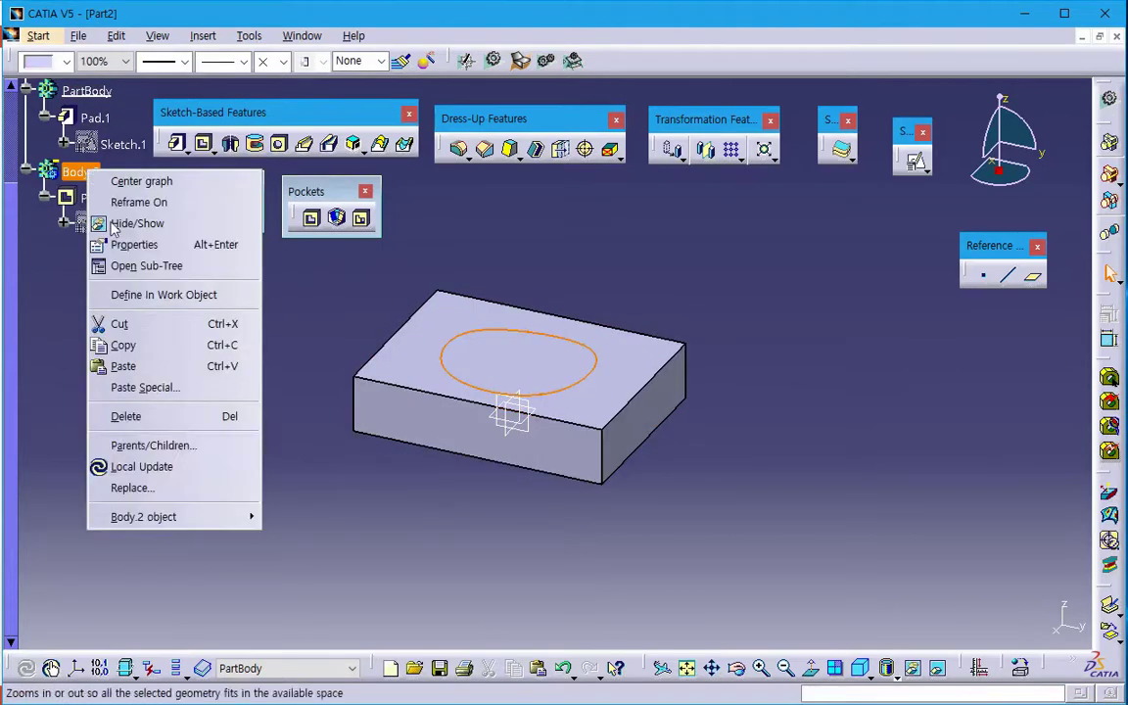
{"action": "mouse_move", "coordinate": [176, 516]}
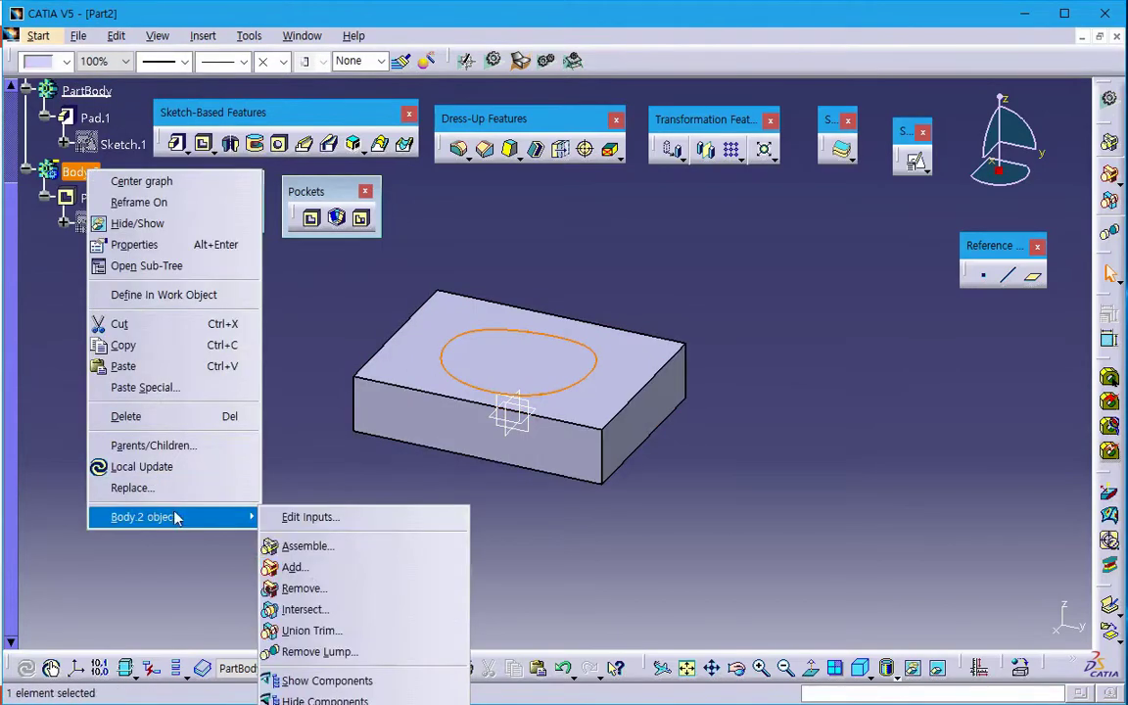
{"action": "left_click", "coordinate": [305, 546]}
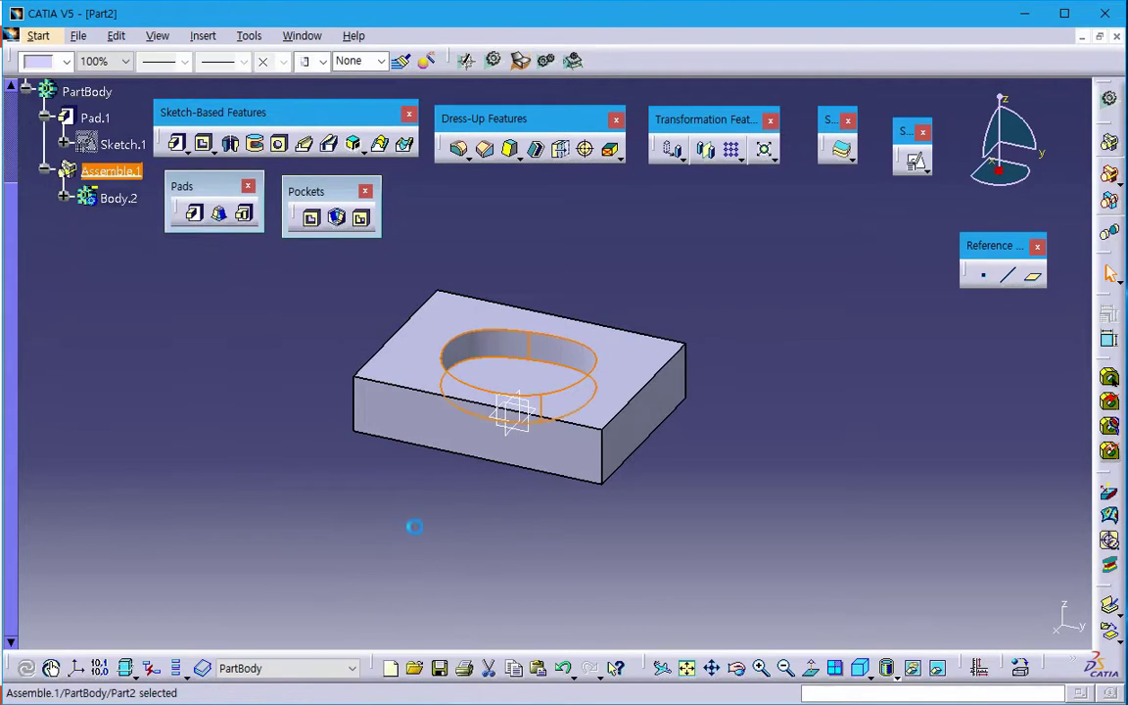
- Examine the assembled solid and the pocket inside Body.2 under Assemble.1
{"action": "middle_click_drag", "start_coordinate": [412, 516], "coordinate": [457, 470]}
{"action": "left_click", "coordinate": [51, 312]}
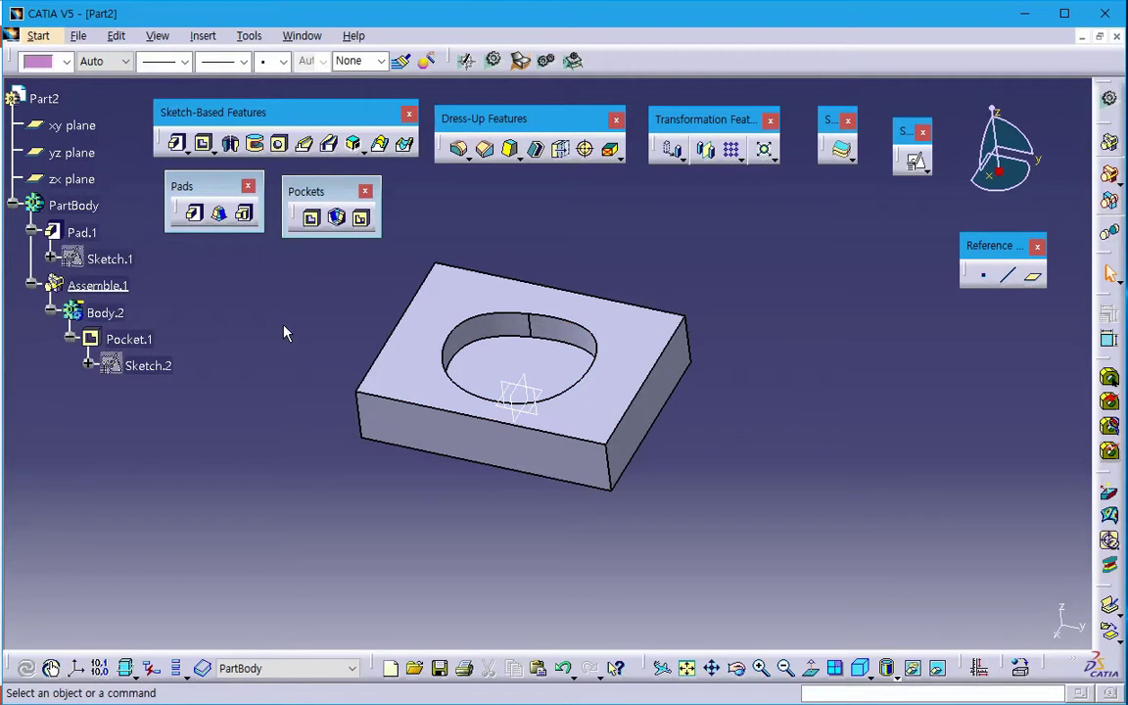
{"action": "left_click", "coordinate": [104, 313]}
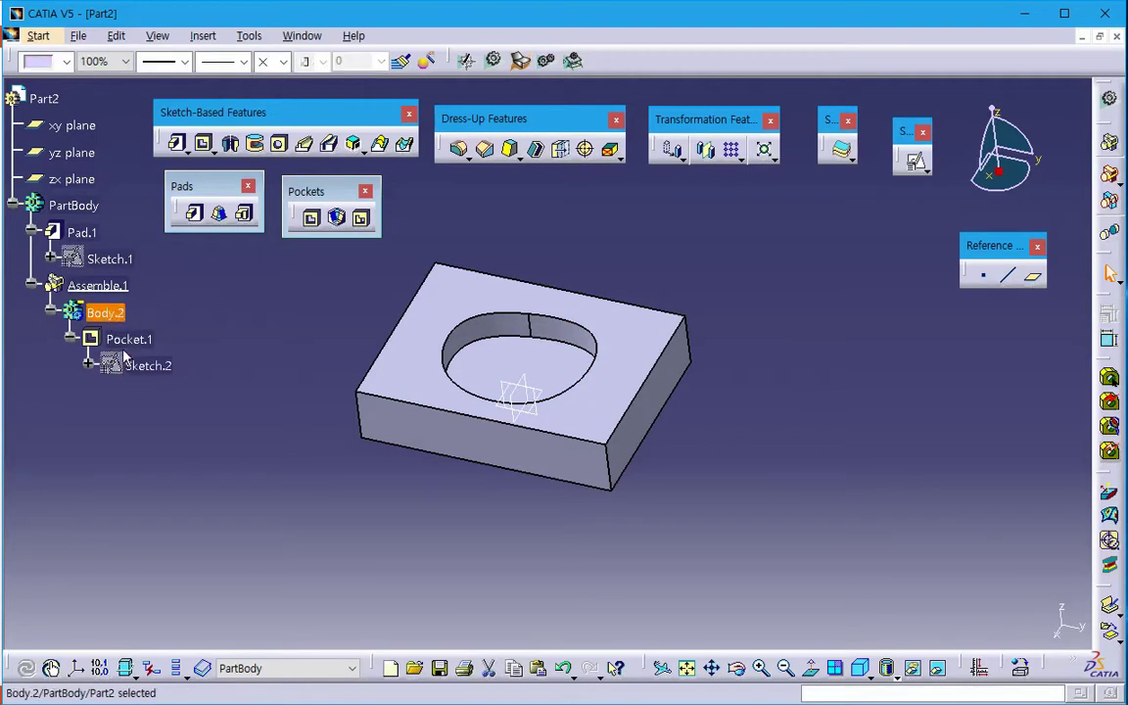
{"action": "left_click", "coordinate": [131, 339]}
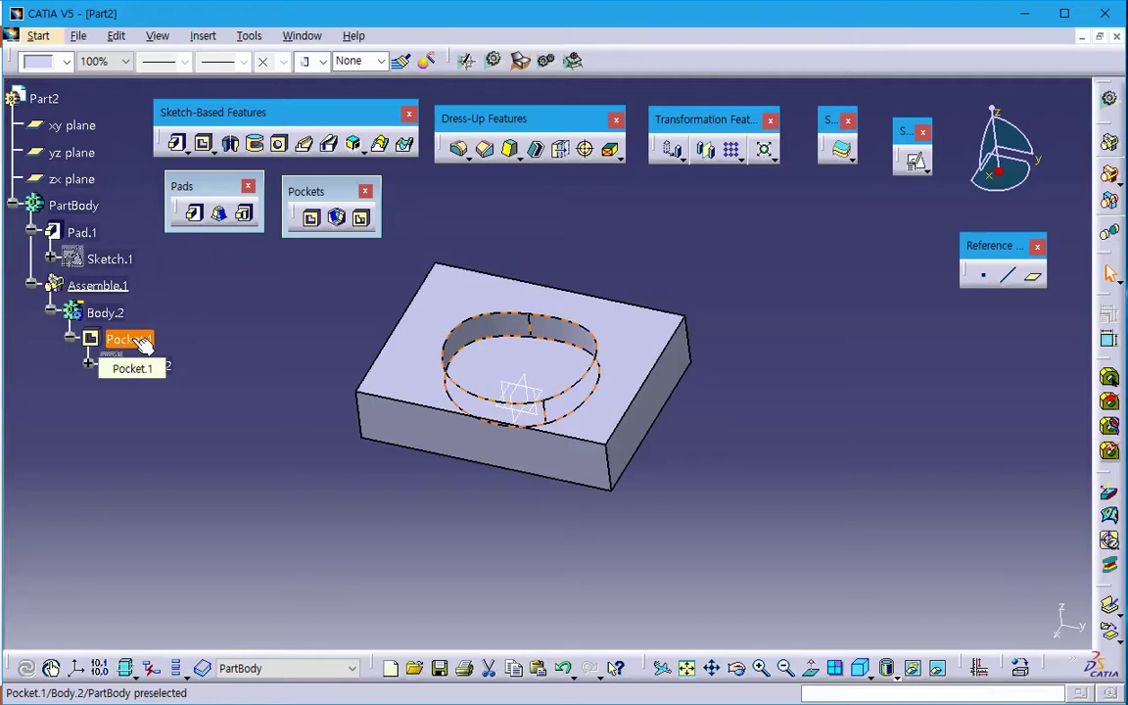
{"action": "left_click", "coordinate": [142, 342]}
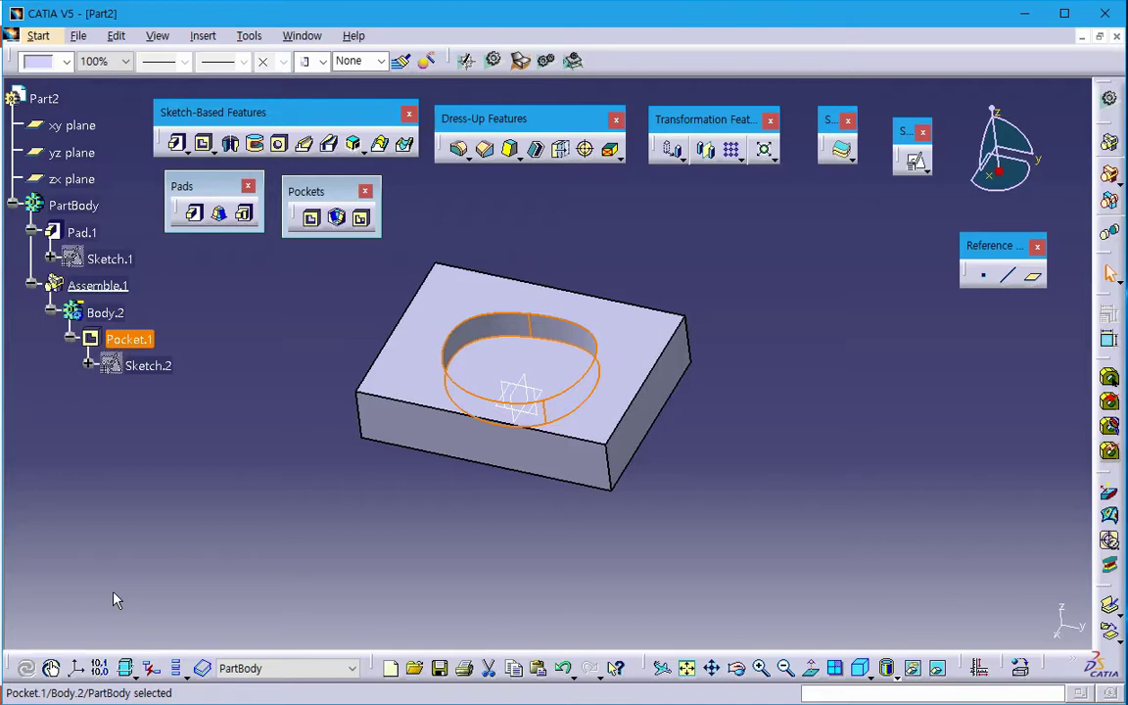
{"action": "left_click", "coordinate": [206, 36]}
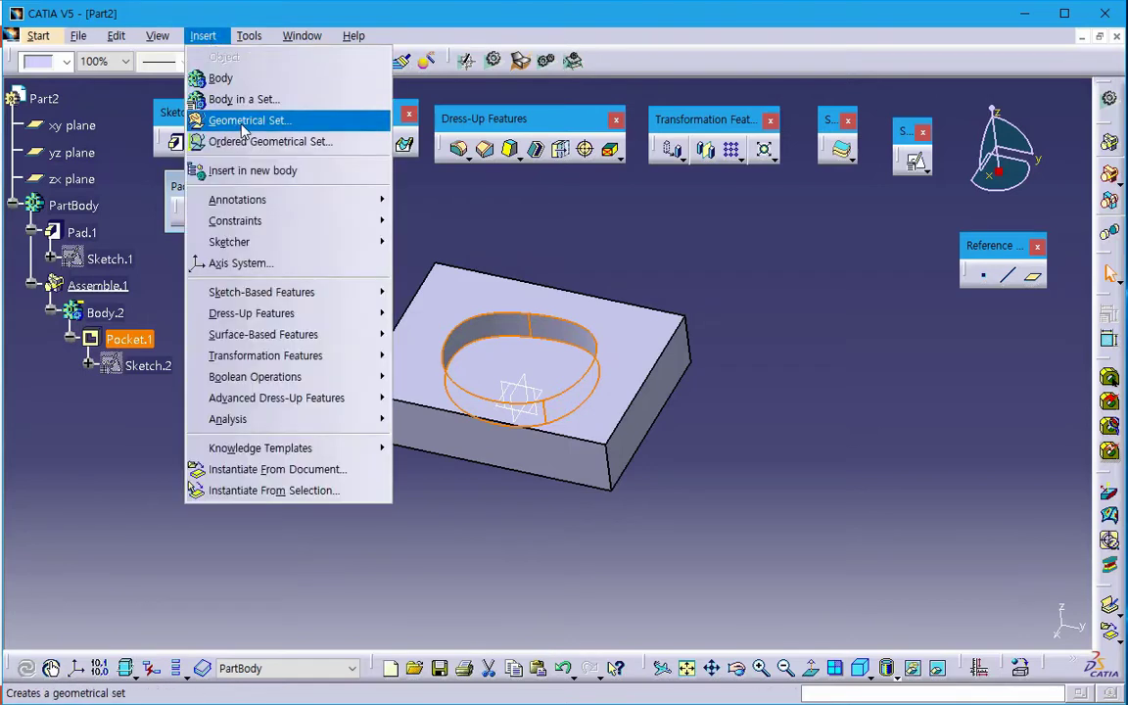
{"action": "left_click", "coordinate": [487, 530]}
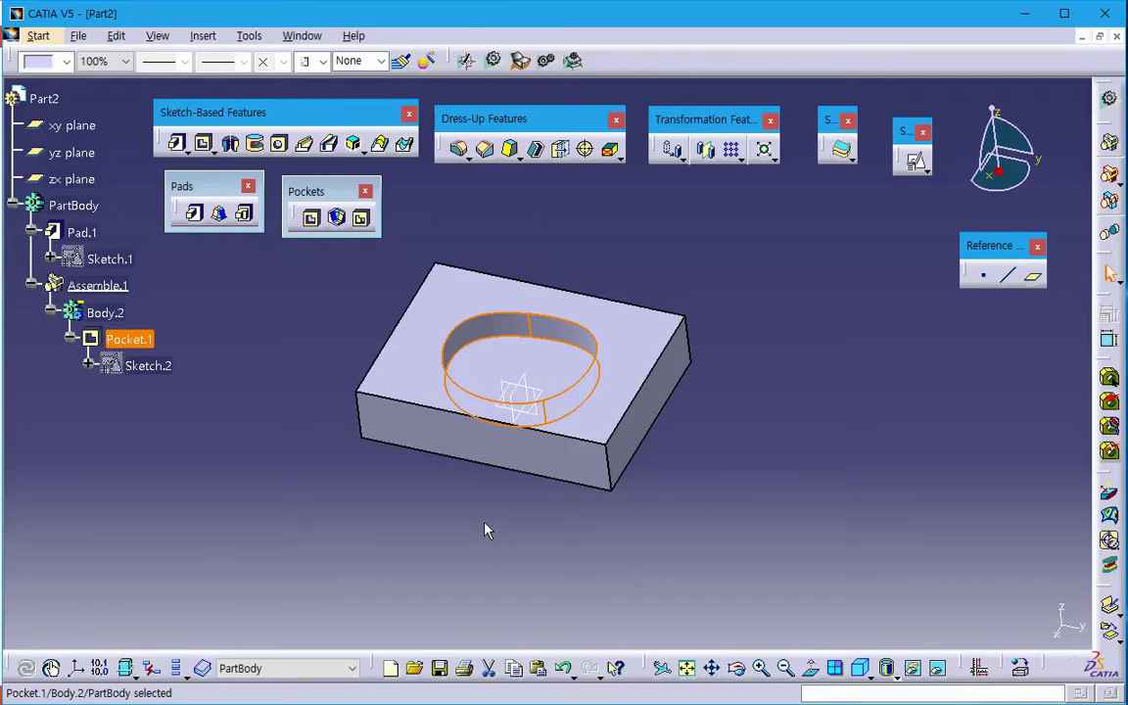
{"action": "left_click", "coordinate": [223, 443]}
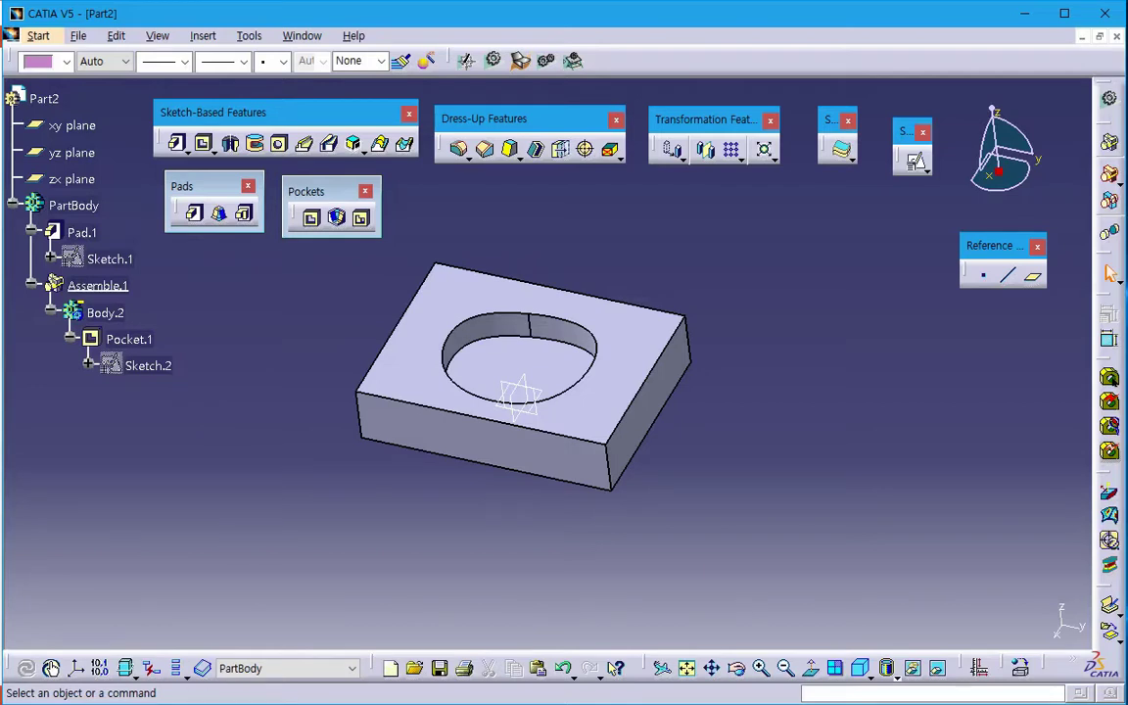
- Switch to the PowerPoint lecture notes, review the boxed note on pockets in bodies, and return to CATIA
{"action": "key", "text": "alt+Tab"}
{"action": "left_click", "coordinate": [334, 635]}
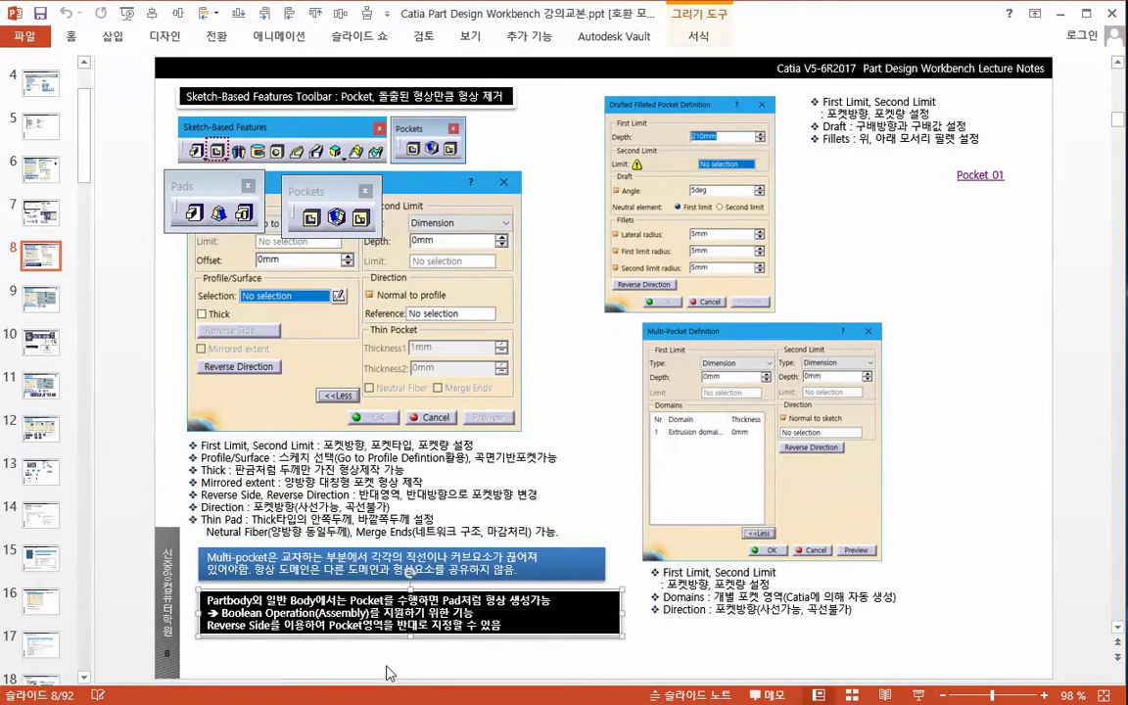
{"action": "left_click", "coordinate": [345, 587]}
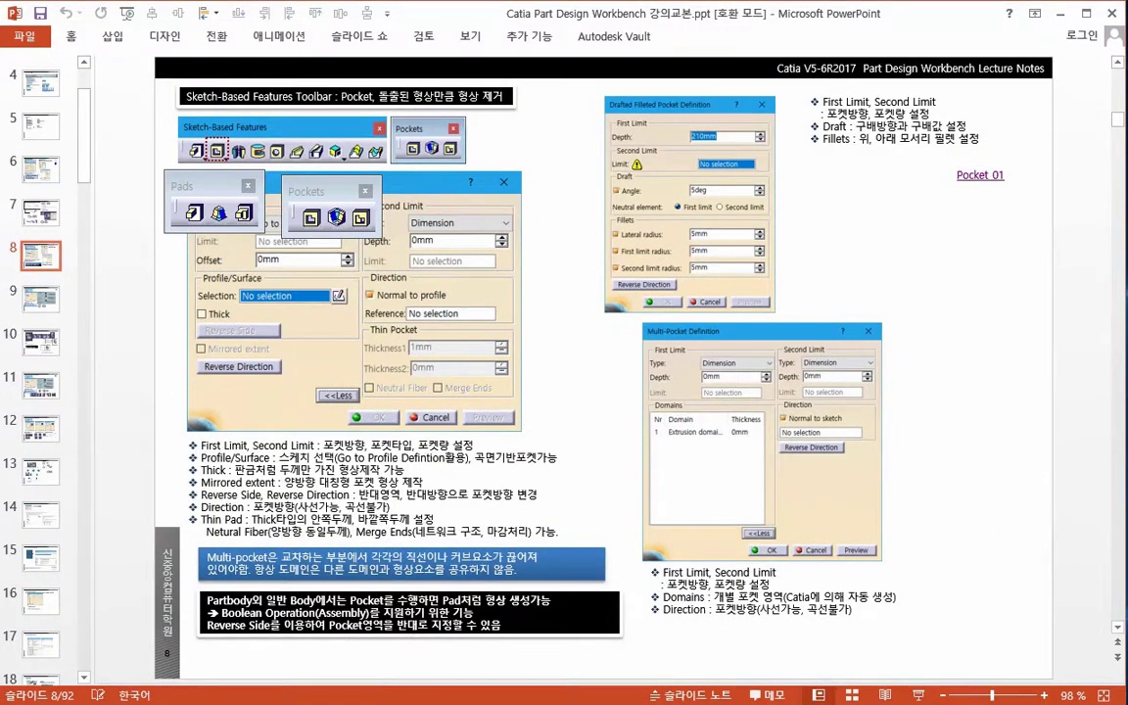
{"action": "key", "text": "alt+Tab"}
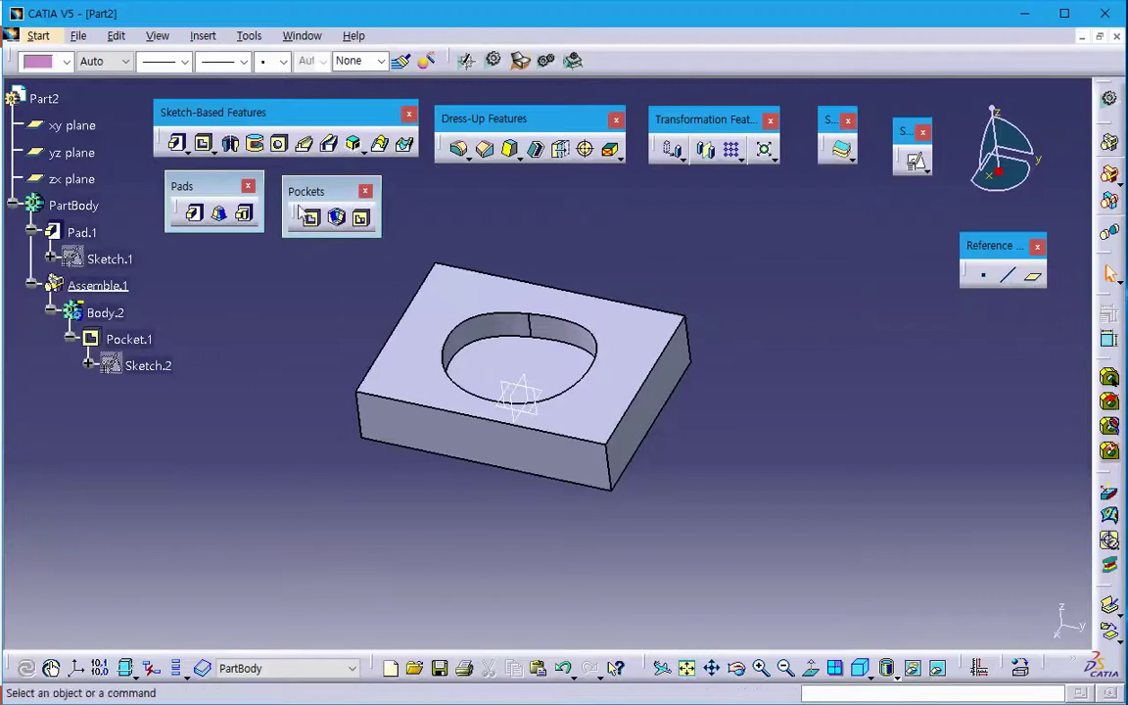
- Compare the options of the Pad and Pocket definitions without creating a feature
{"action": "left_click", "coordinate": [195, 210]}
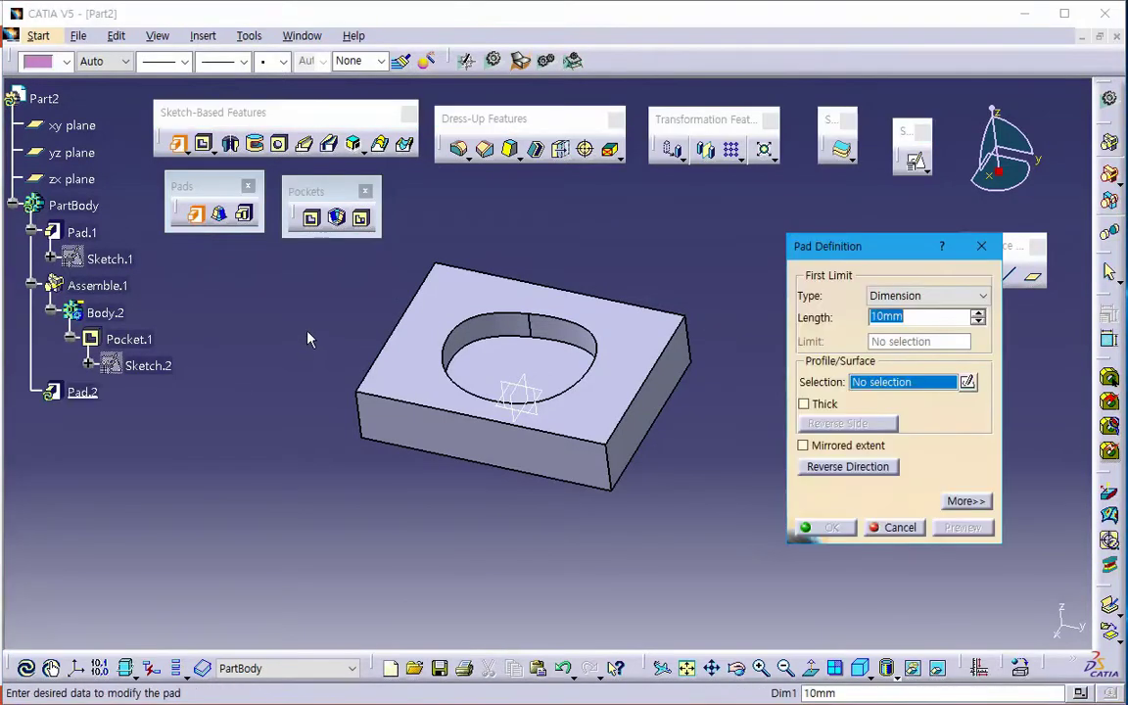
{"action": "left_click", "coordinate": [312, 225]}
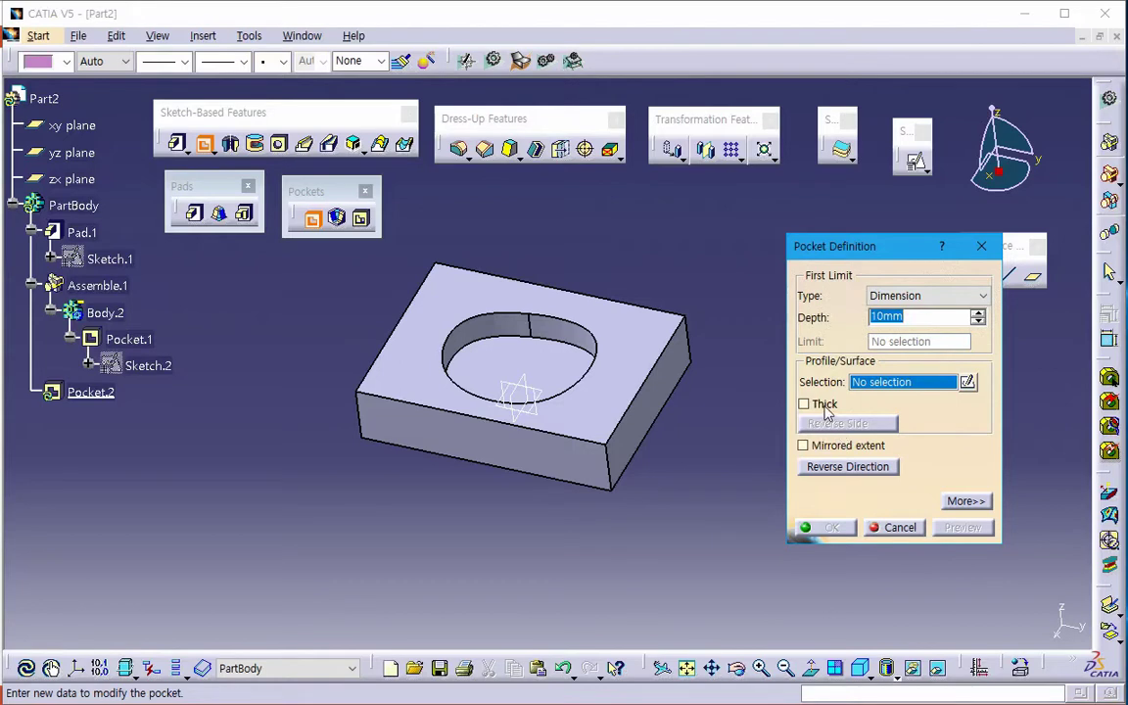
{"action": "left_click", "coordinate": [887, 528]}
{"action": "middle_click_drag", "start_coordinate": [590, 541], "coordinate": [483, 555]}
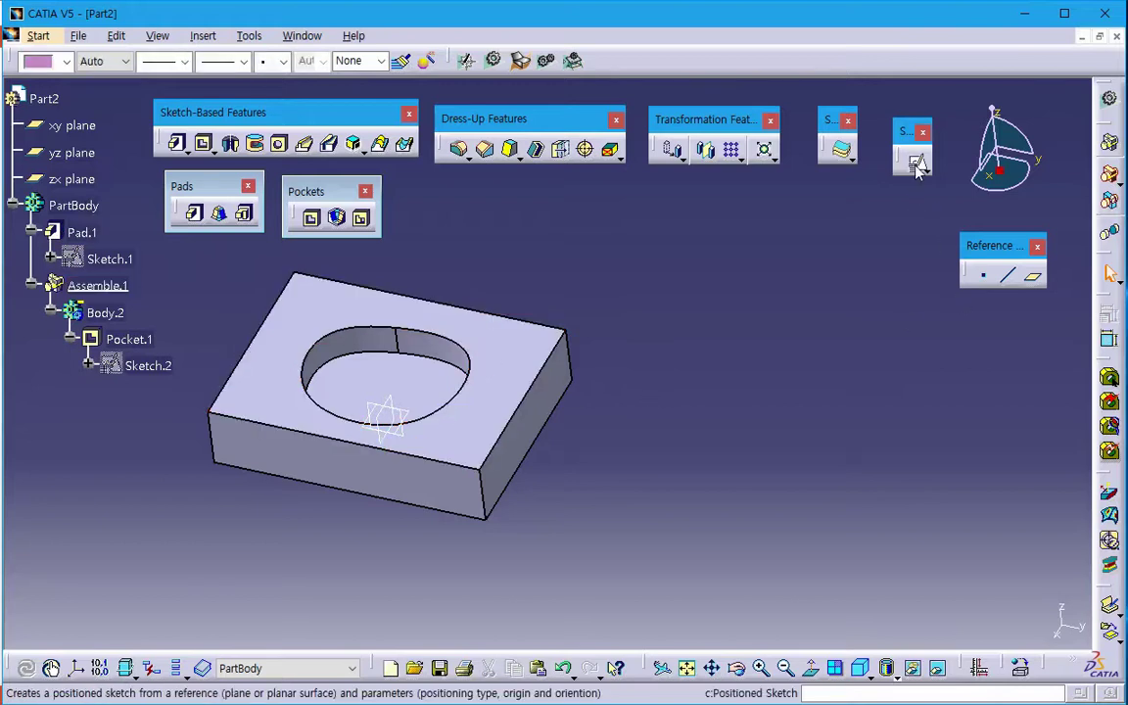
- Start a pocket using an Extract of the oval cavity's upper edge as its profile, and try previewing it
{"action": "left_click", "coordinate": [311, 218]}
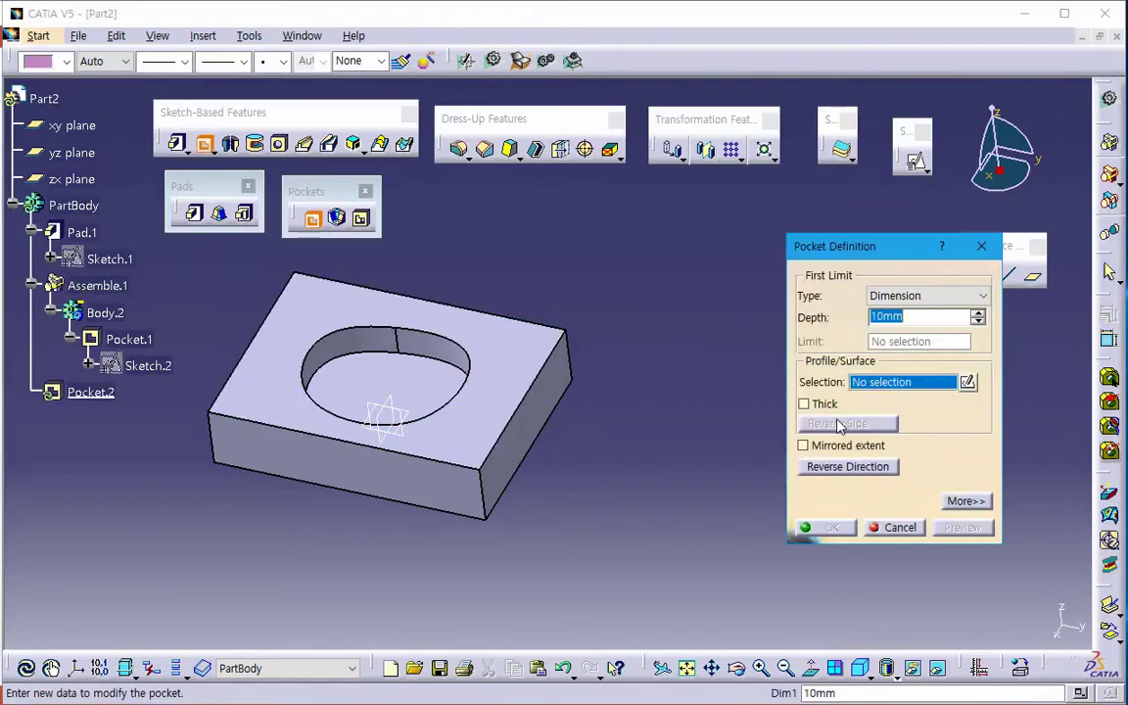
{"action": "right_click", "coordinate": [885, 387]}
{"action": "left_click", "coordinate": [935, 457]}
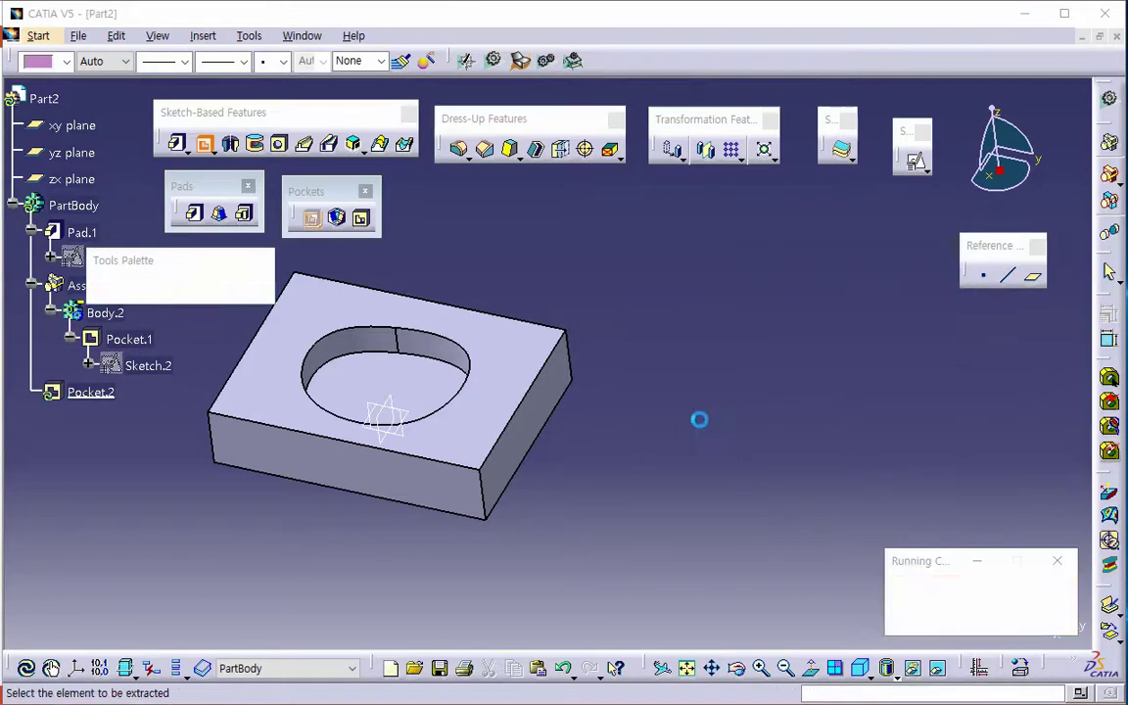
{"action": "mouse_move", "coordinate": [474, 361]}
{"action": "middle_mouse_down"}
{"action": "mouse_move", "coordinate": [471, 340]}
{"action": "mouse_move", "coordinate": [421, 311]}
{"action": "mouse_move", "coordinate": [461, 431]}
{"action": "mouse_move", "coordinate": [483, 380]}
{"action": "middle_mouse_up"}
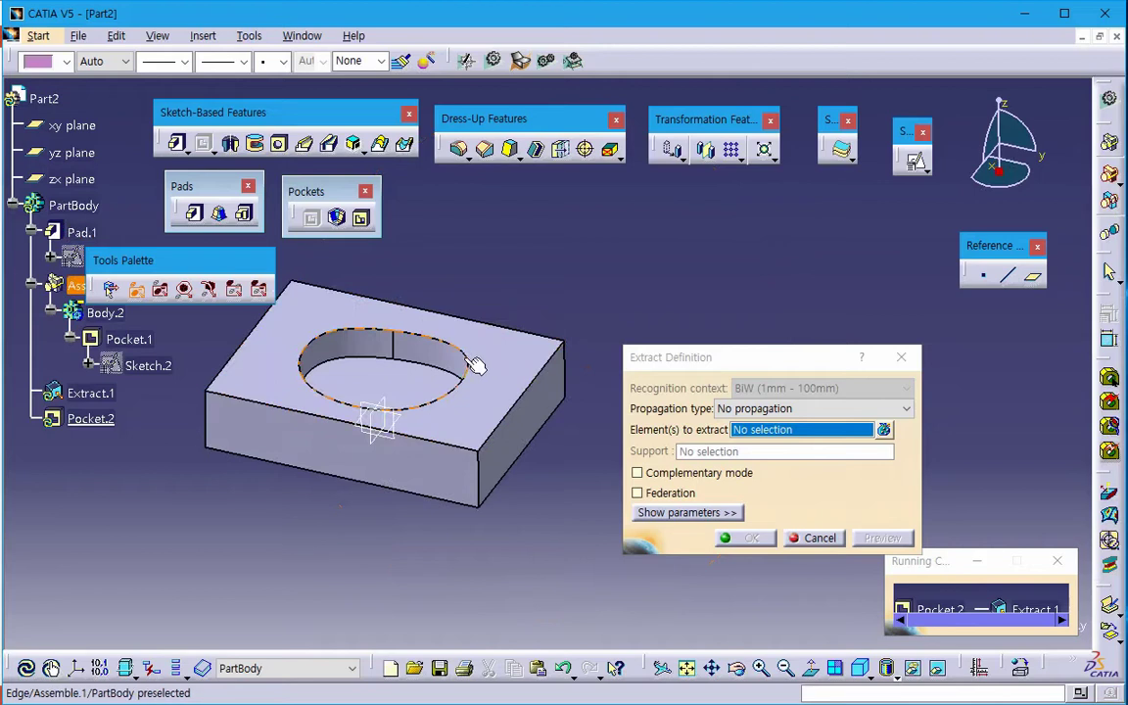
{"action": "left_click", "coordinate": [470, 371]}
{"action": "key", "text": "Return"}
{"action": "middle_click_drag", "start_coordinate": [639, 495], "coordinate": [593, 451]}
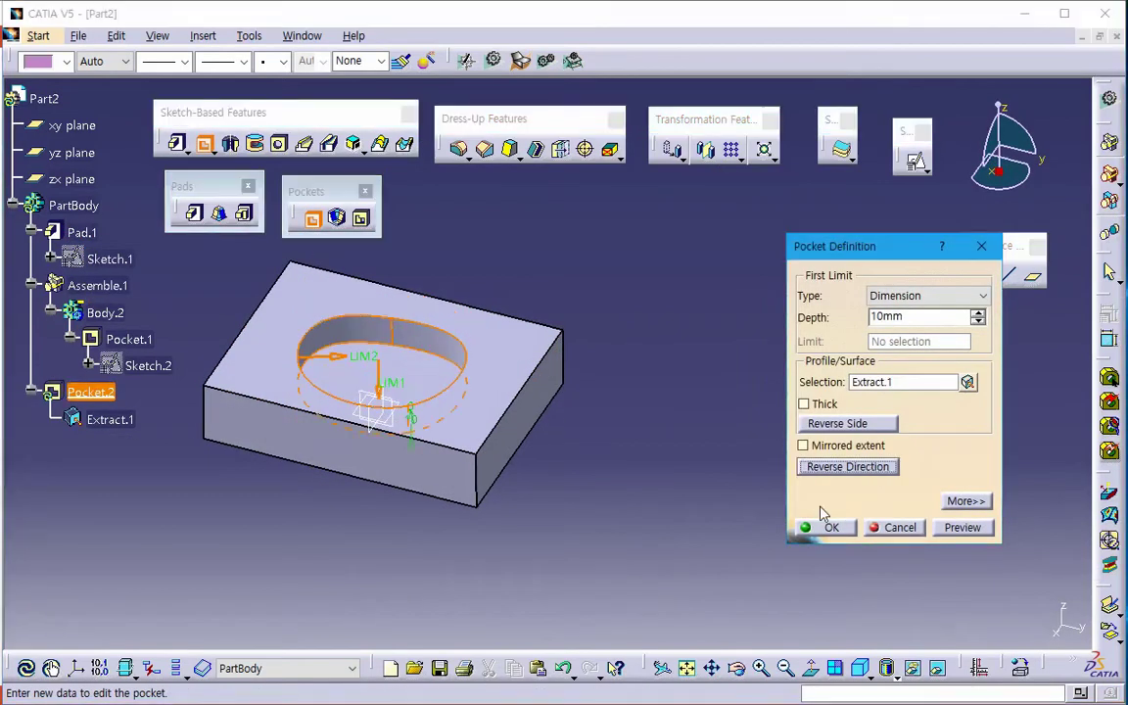
{"action": "left_click", "coordinate": [960, 527]}
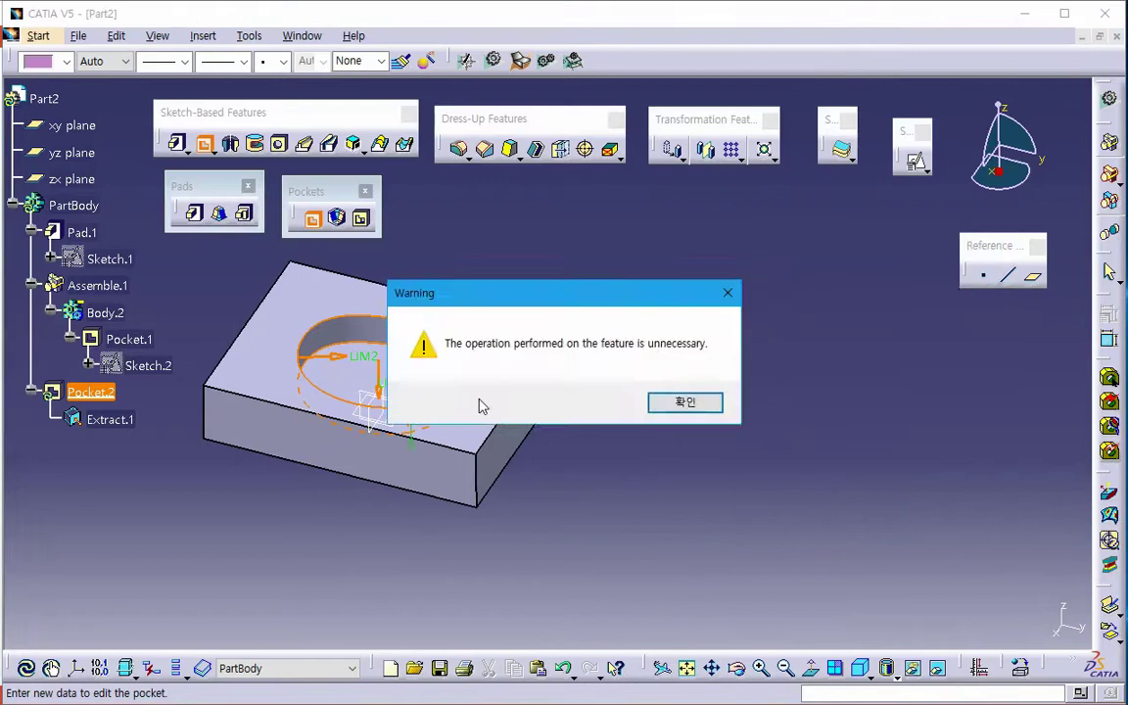
{"action": "left_click", "coordinate": [685, 405]}
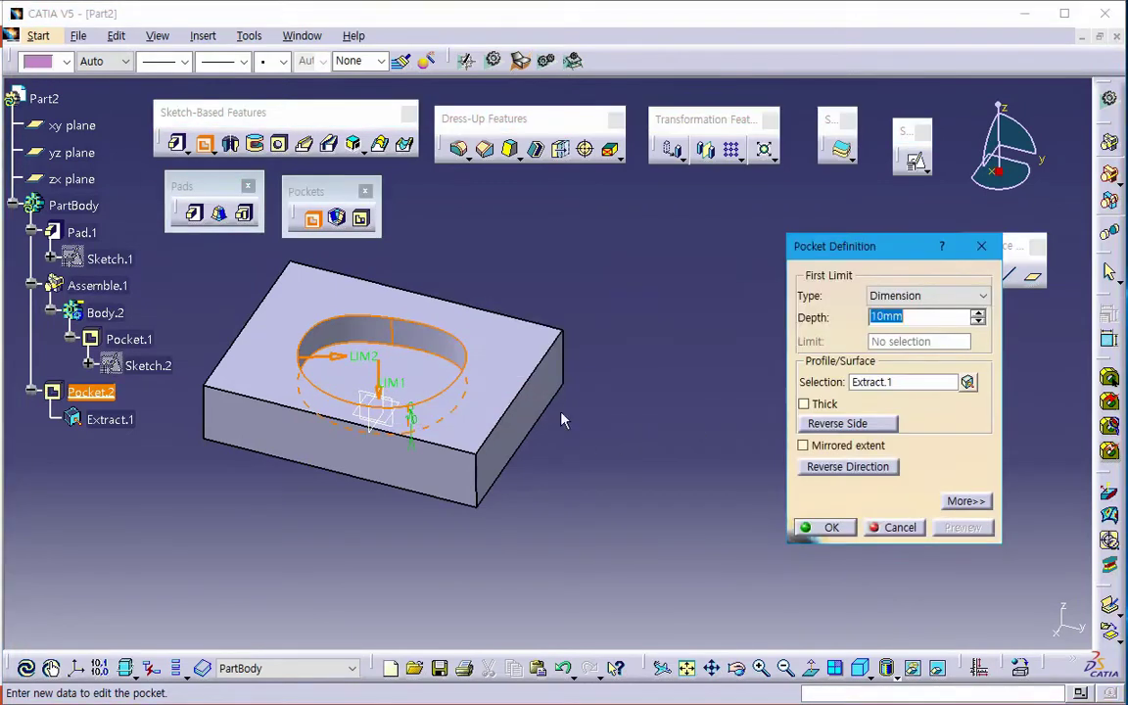
- Make the pocket thick with Thickness1 of 5 mm and a depth of 2 mm, preview it and create the feature
{"action": "left_click", "coordinate": [805, 404]}
{"action": "type", "text": "5"}
{"action": "key", "text": "Tab"}
{"action": "key", "text": "shift+Tab"}
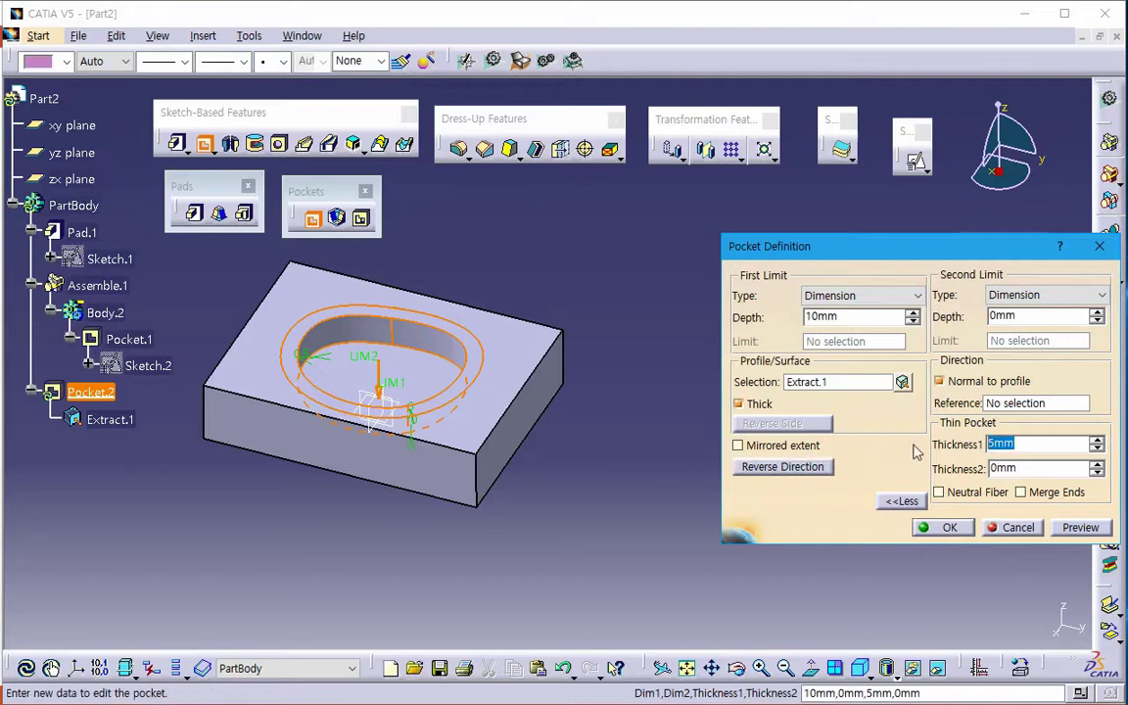
{"action": "double_click", "coordinate": [852, 317]}
{"action": "type", "text": "2"}
{"action": "key", "text": "Tab"}
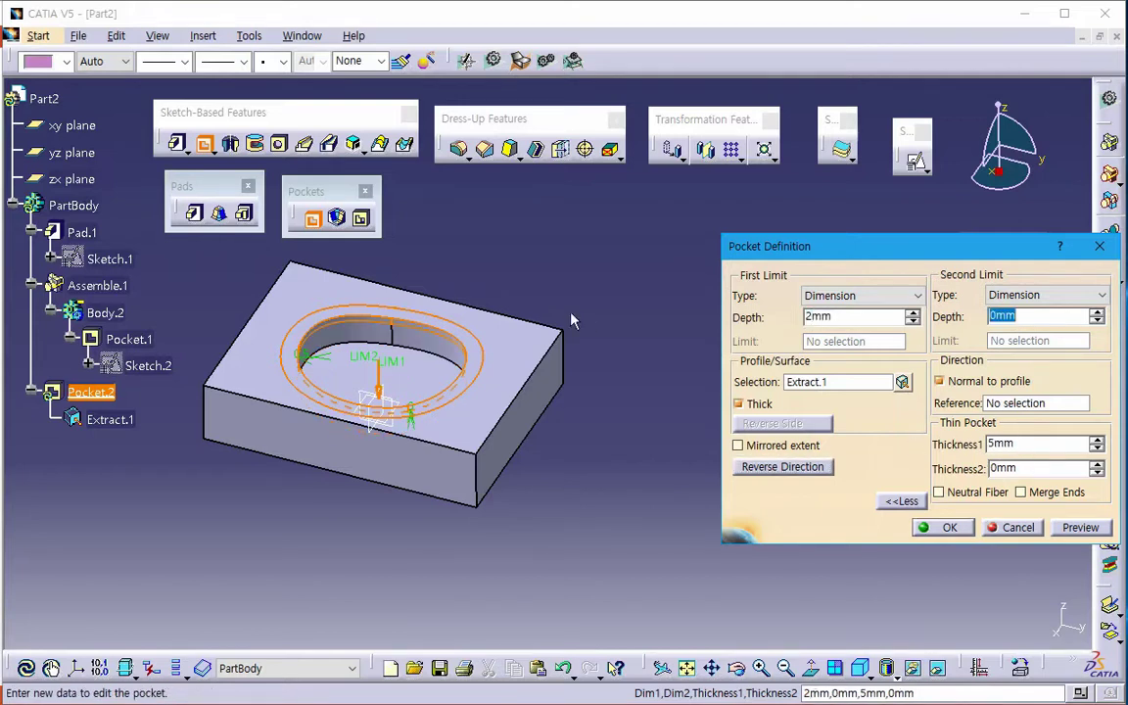
{"action": "left_click", "coordinate": [1061, 534]}
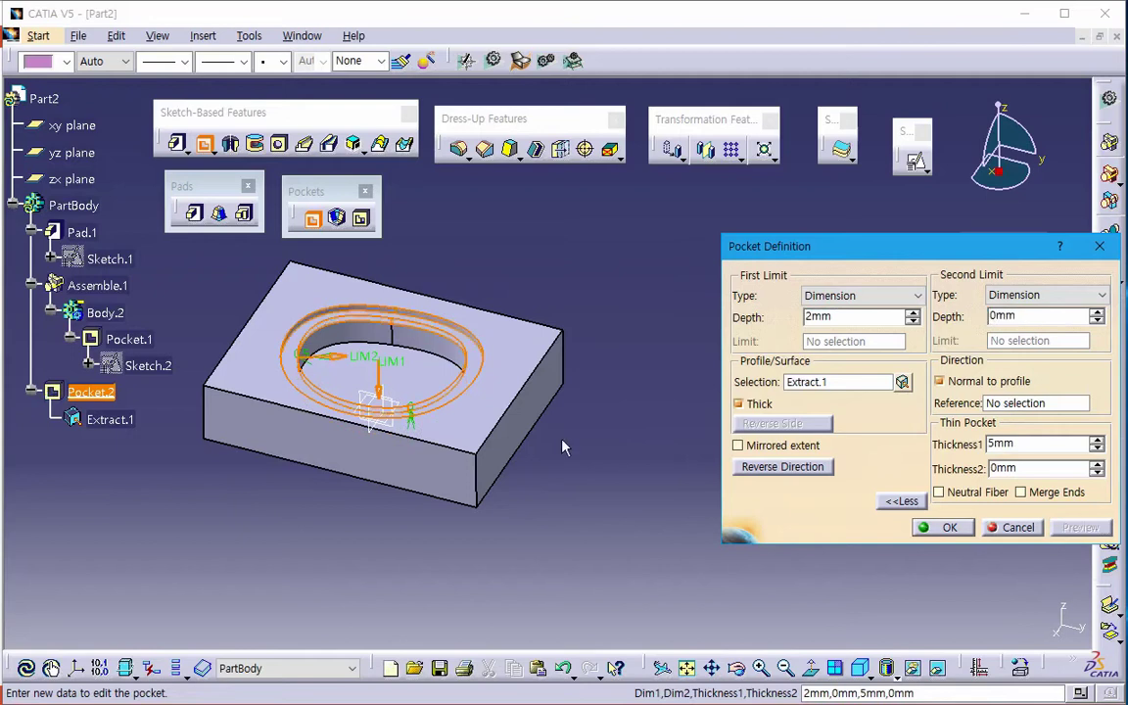
{"action": "middle_click_drag", "start_coordinate": [492, 399], "coordinate": [487, 459]}
{"action": "left_click_drag", "start_coordinate": [797, 249], "coordinate": [666, 248]}
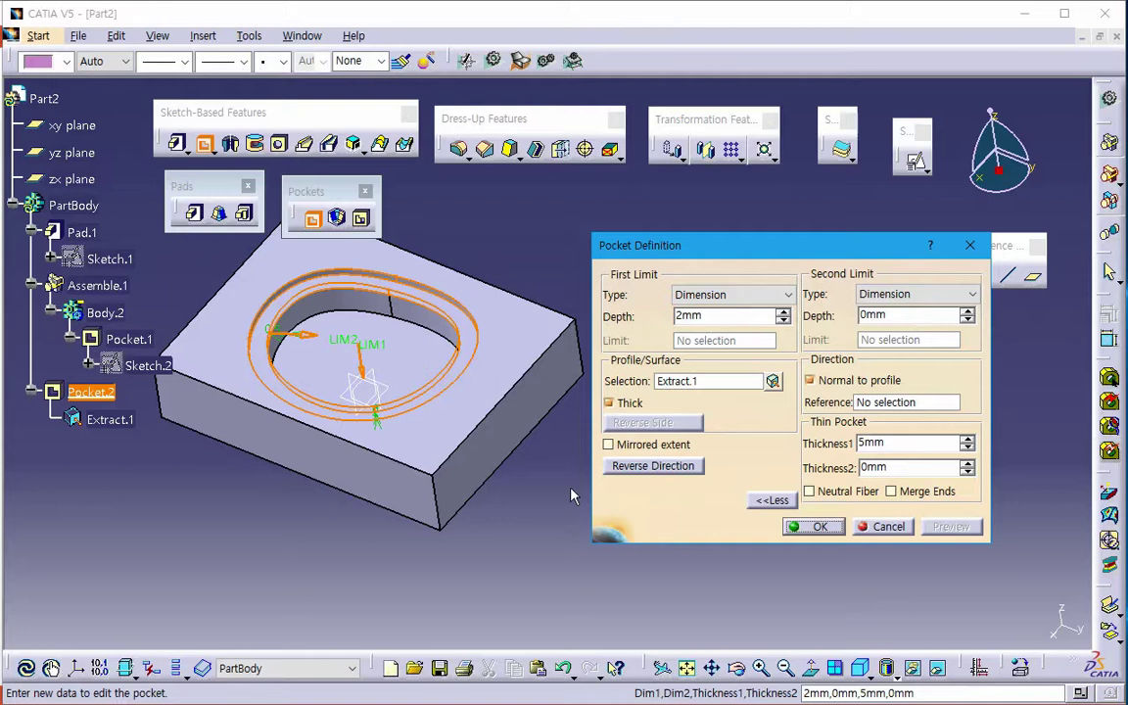
{"action": "left_click", "coordinate": [818, 527]}
{"action": "middle_click_drag", "start_coordinate": [548, 521], "coordinate": [506, 512]}
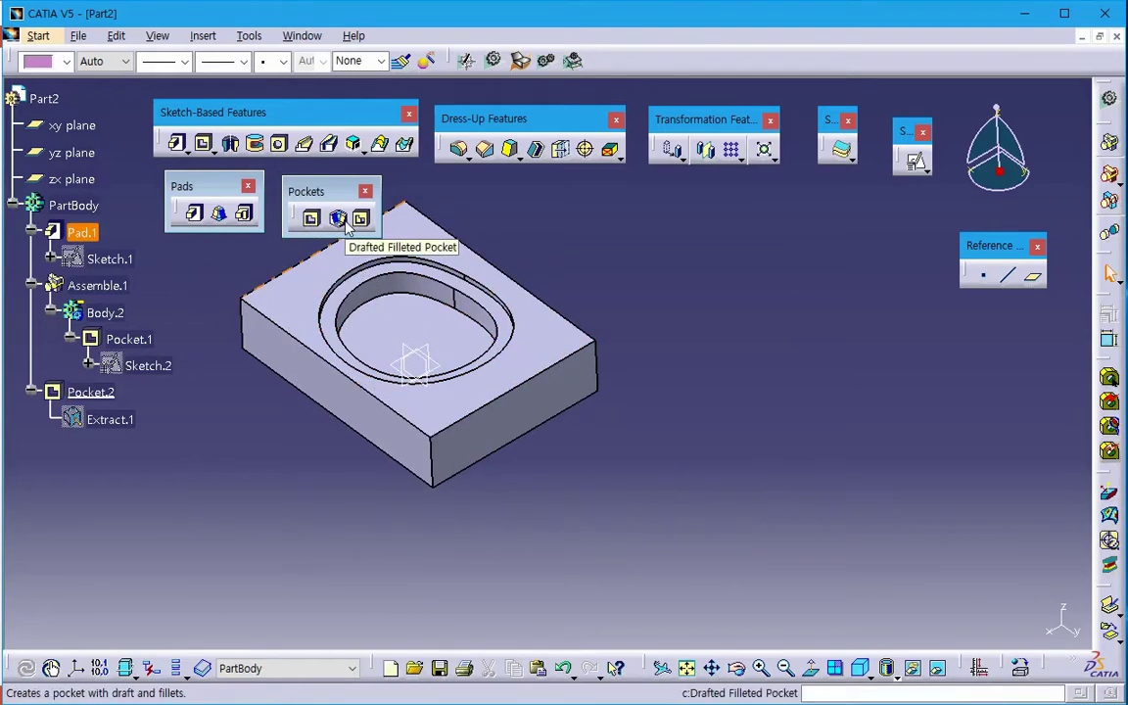
- Delete the Assemble.1 feature together with the thin pocket from PartBody
{"action": "left_click", "coordinate": [98, 395]}
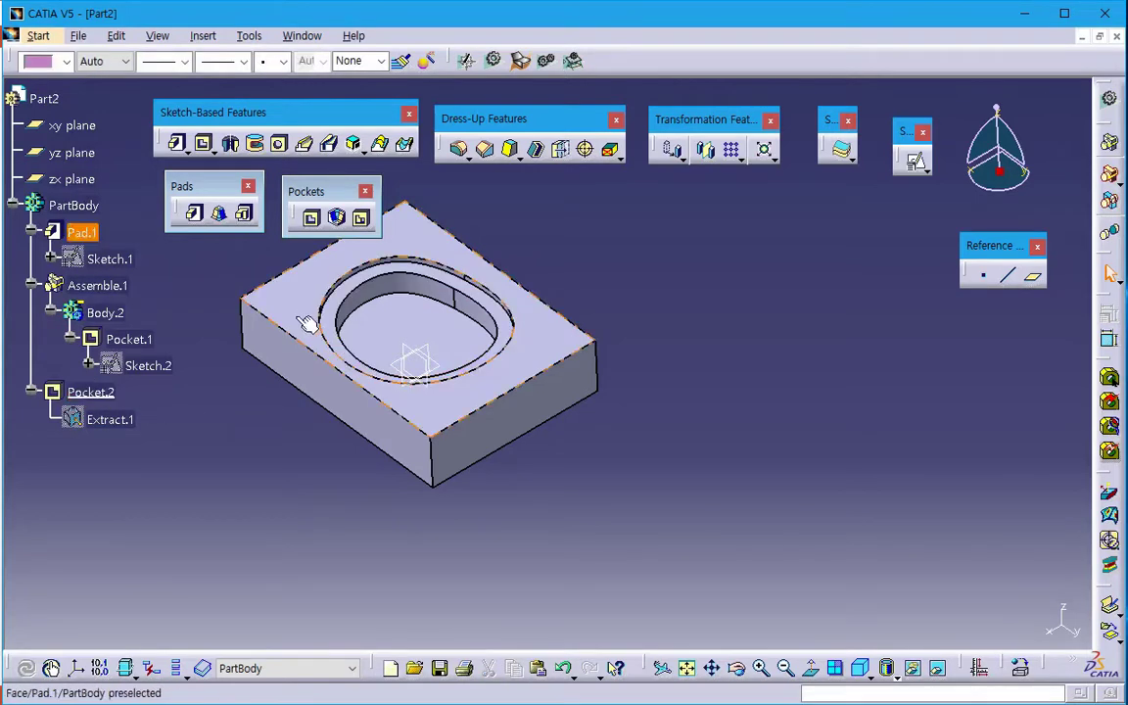
{"action": "double_click", "coordinate": [110, 394]}
{"action": "key", "text": "Return"}
{"action": "left_click", "coordinate": [98, 285]}
{"action": "key", "text": "Delete"}
{"action": "key", "text": "Return"}
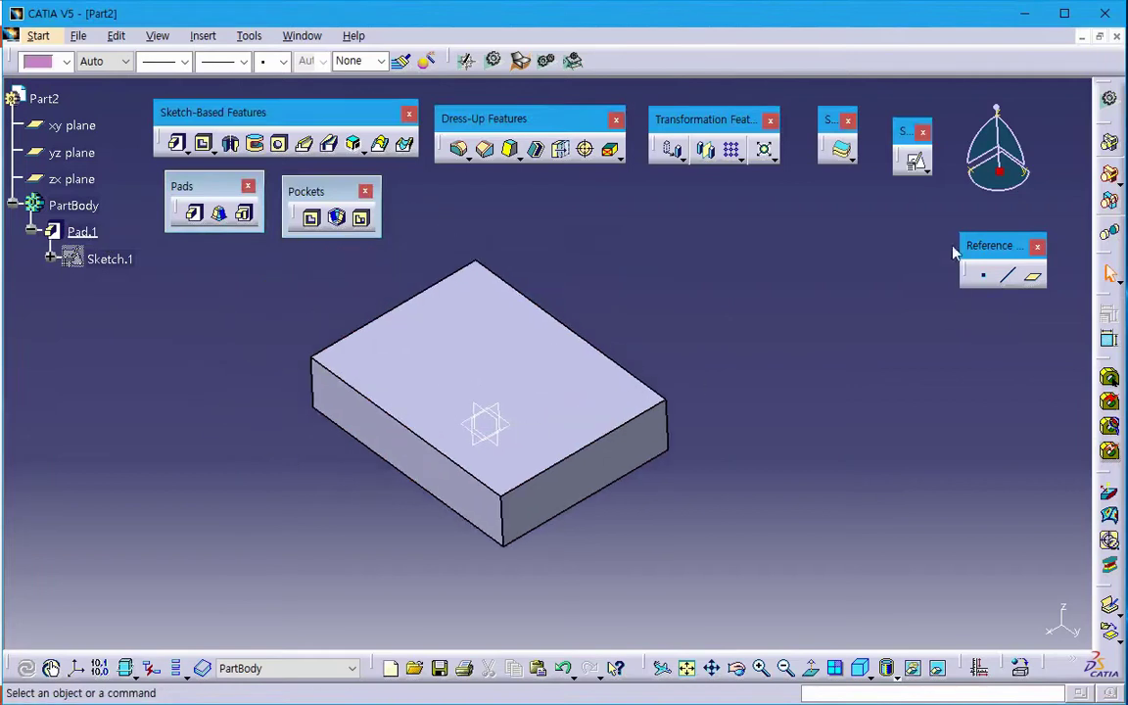
- Create a positioned sketch on the pad's upper face with a rectangle about 34 by 23 mm around the origin
{"action": "left_click", "coordinate": [914, 162]}
{"action": "left_click", "coordinate": [547, 350]}
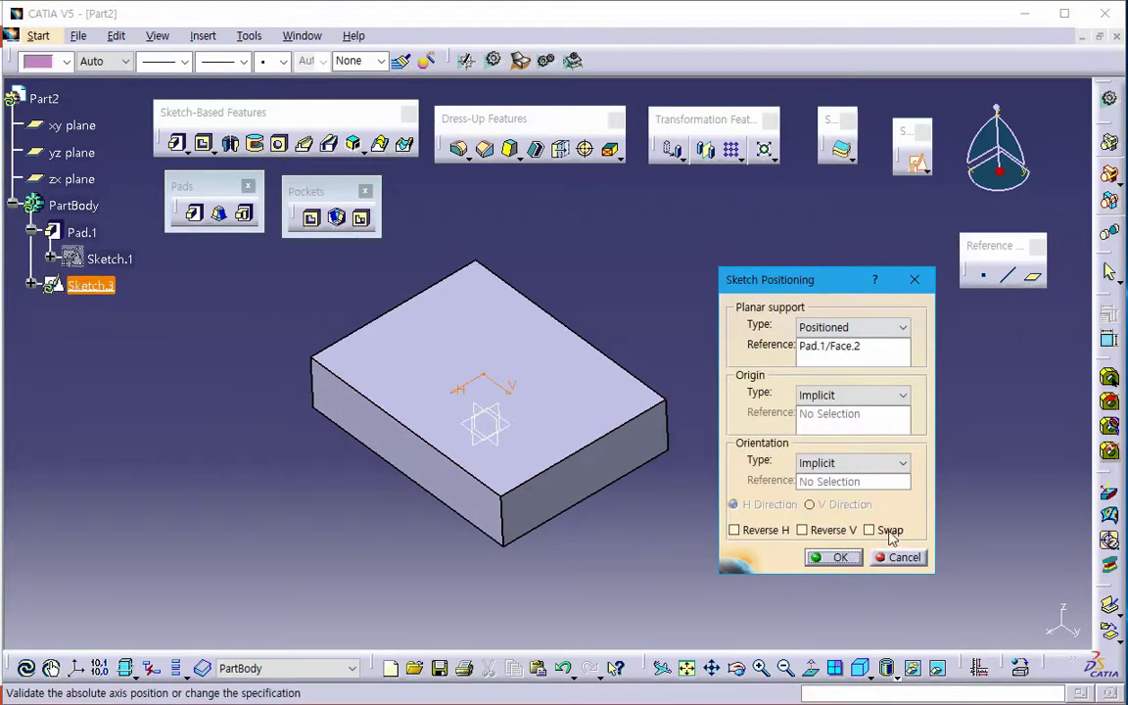
{"action": "left_click", "coordinate": [809, 553]}
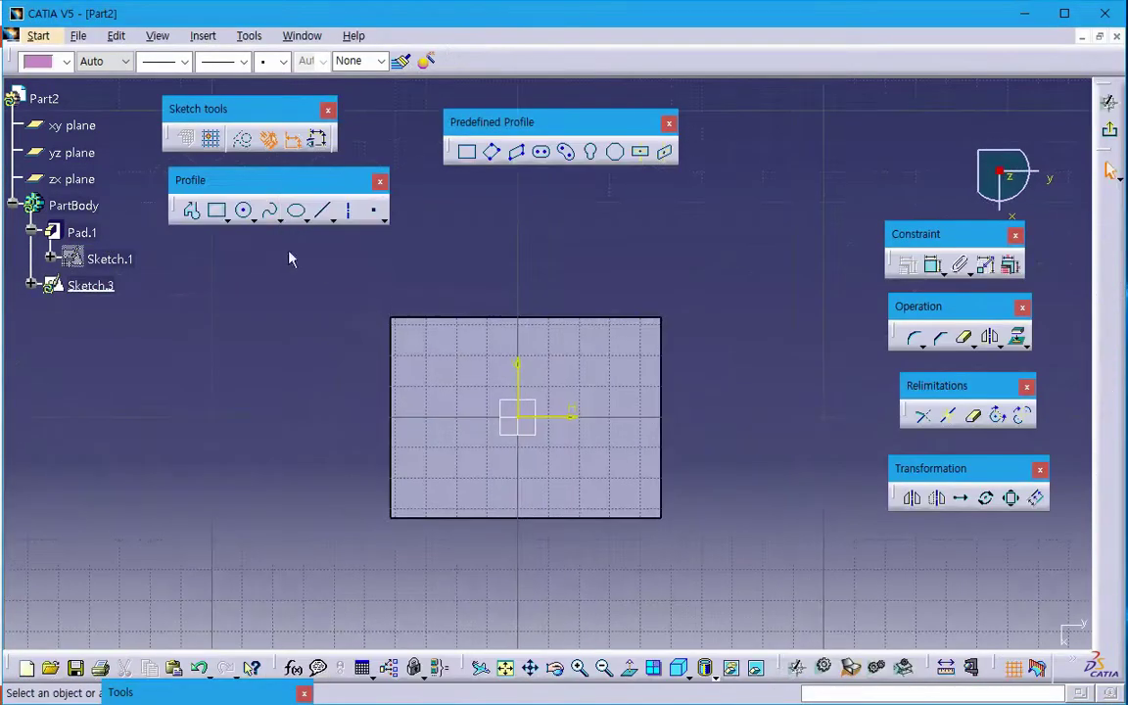
{"action": "left_click", "coordinate": [217, 212]}
{"action": "left_click", "coordinate": [472, 380]}
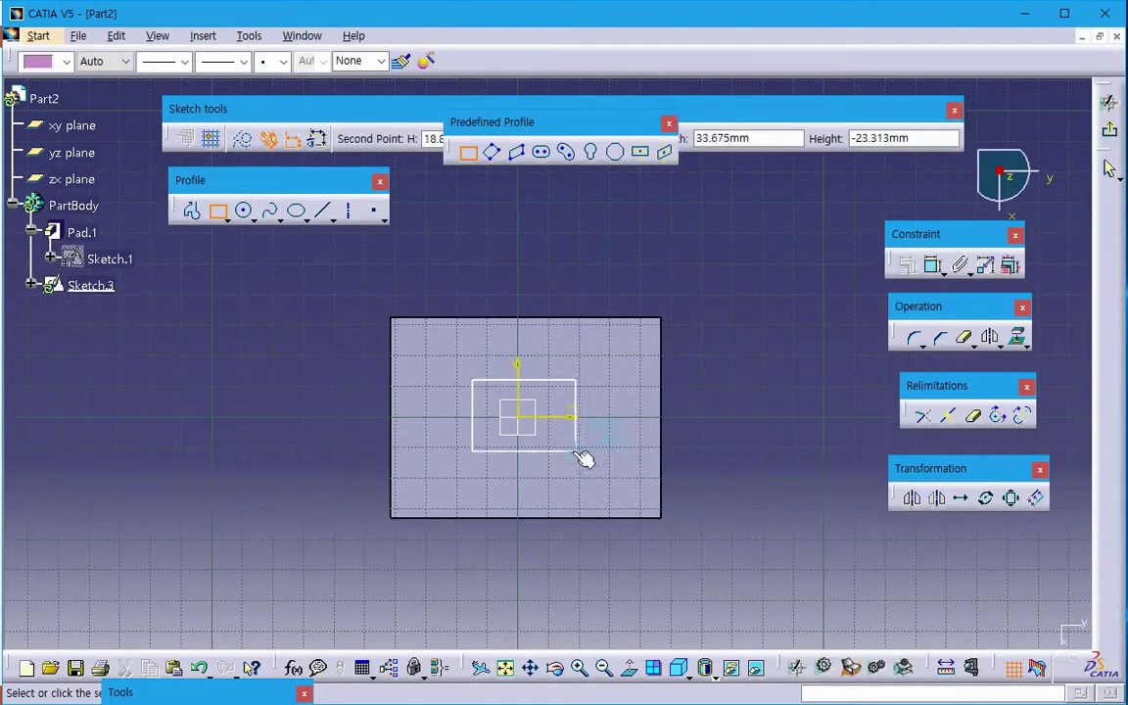
{"action": "left_click", "coordinate": [576, 450]}
{"action": "left_click", "coordinate": [1112, 137]}
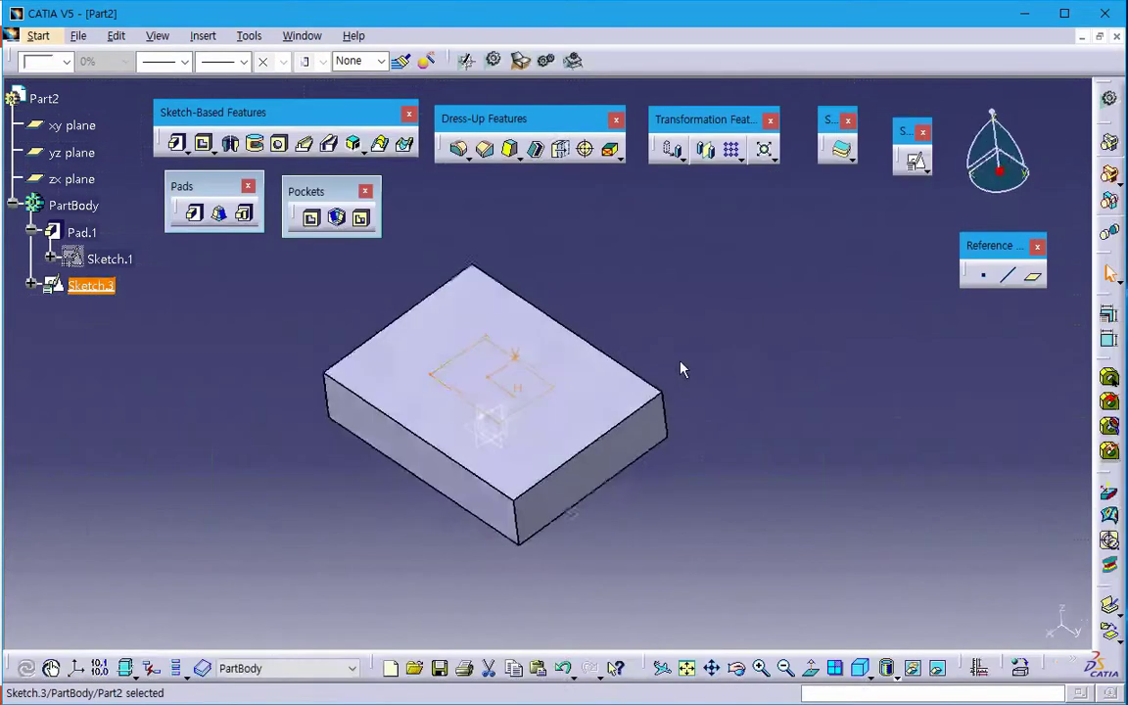
- Define a drafted filleted pocket from the rectangle, 10 mm deep with the pad's upper face as second limit, and preview it
{"action": "left_click", "coordinate": [339, 219]}
{"action": "middle_click_drag", "start_coordinate": [509, 461], "coordinate": [390, 378]}
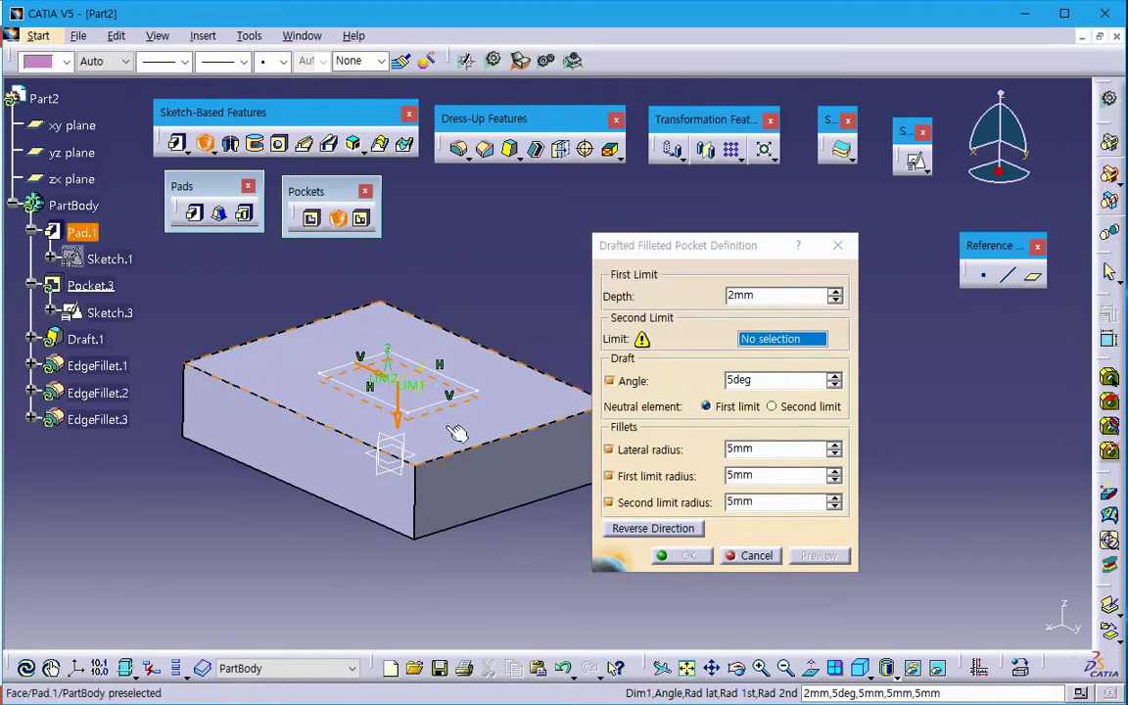
{"action": "left_click", "coordinate": [764, 307]}
{"action": "type", "text": "10"}
{"action": "key", "text": "Return"}
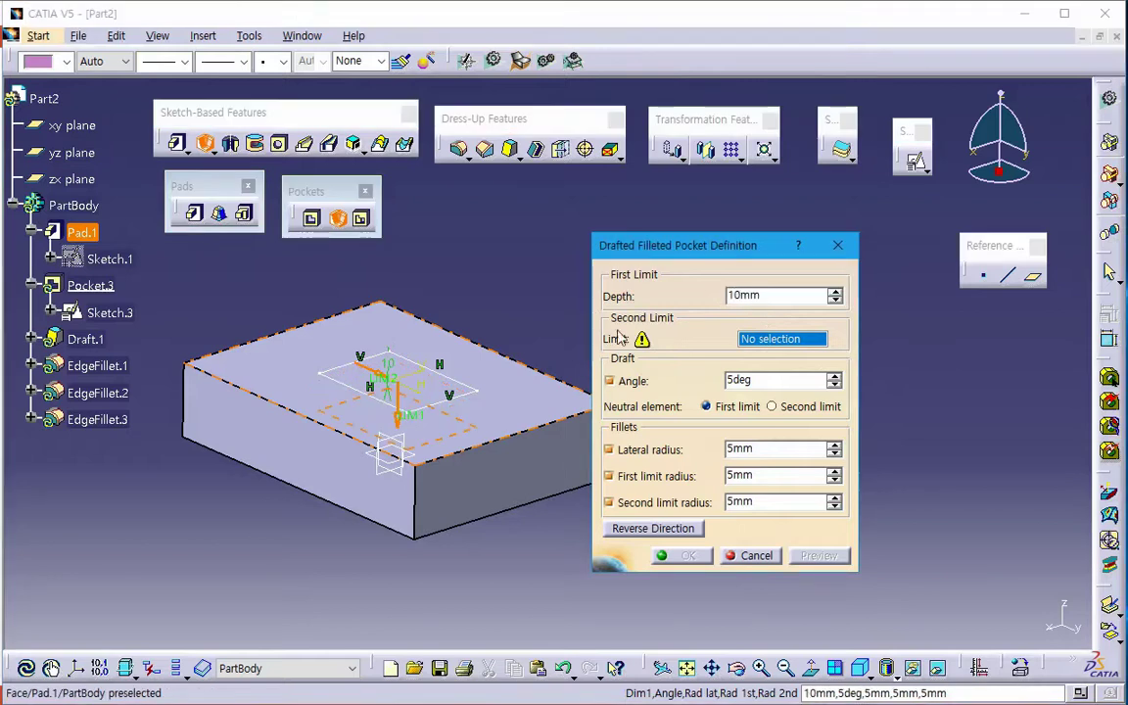
{"action": "left_click", "coordinate": [522, 408]}
{"action": "left_click", "coordinate": [522, 408]}
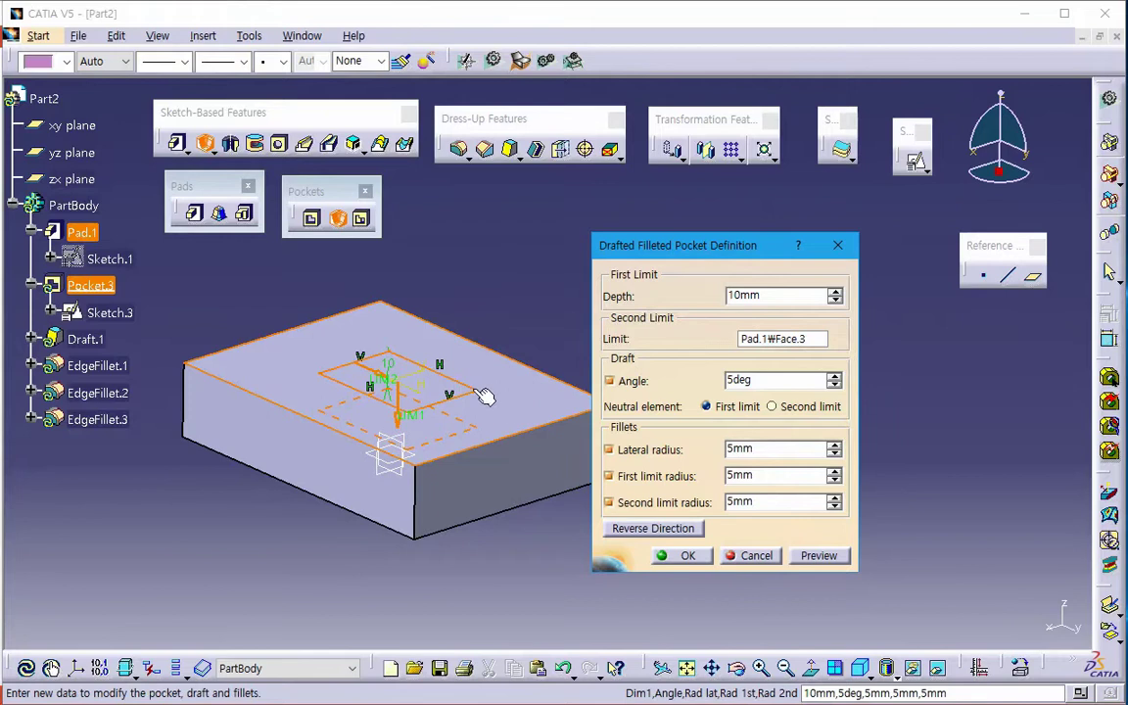
{"action": "left_click", "coordinate": [789, 561]}
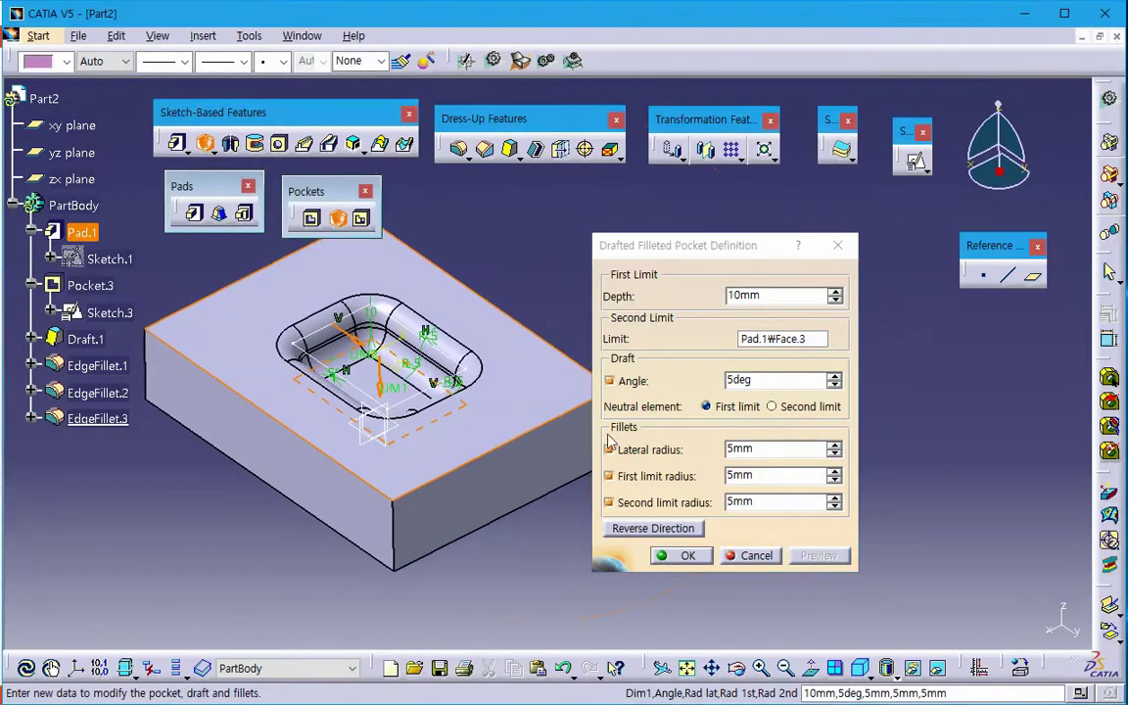
- Disable the draft angle and the lateral, first limit and second limit fillets, and preview the plain pocket
{"action": "left_click", "coordinate": [632, 381]}
{"action": "left_click", "coordinate": [610, 450]}
{"action": "left_click", "coordinate": [609, 476]}
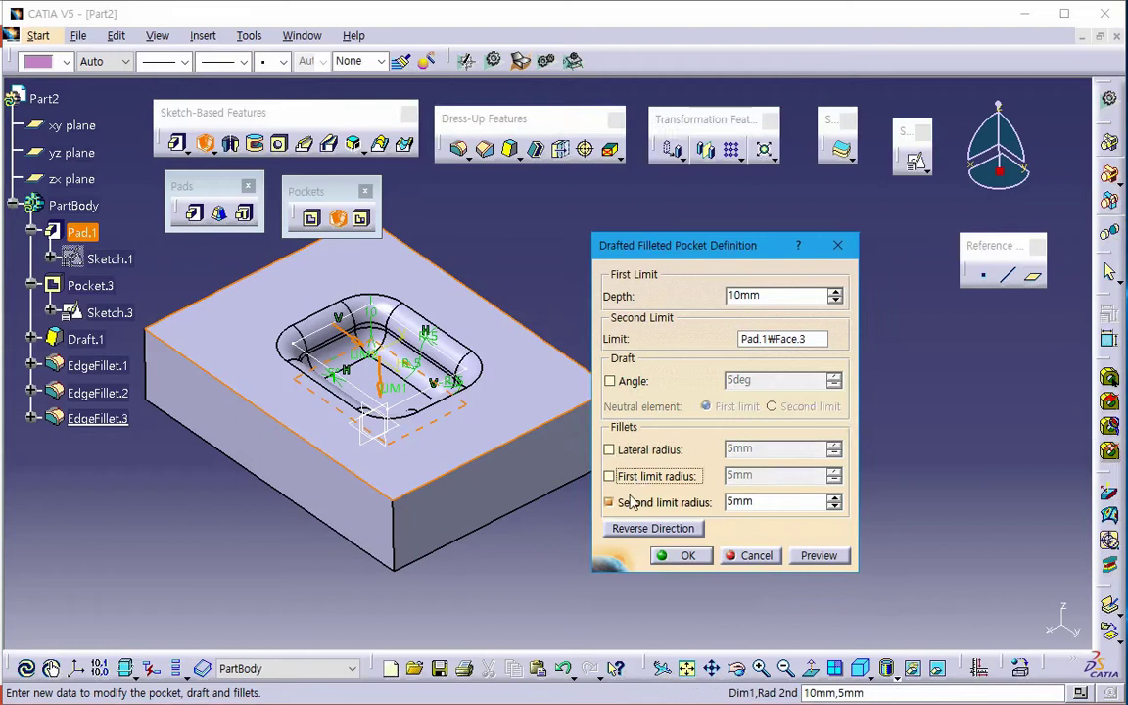
{"action": "left_click", "coordinate": [609, 503]}
{"action": "left_click", "coordinate": [805, 558]}
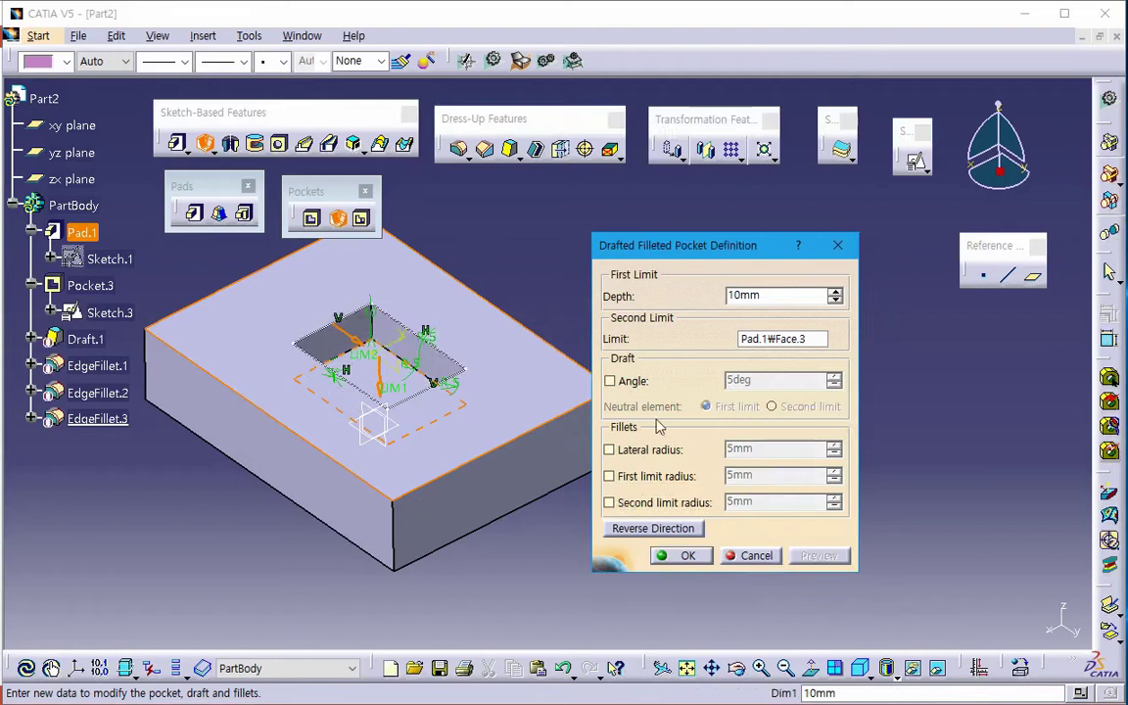
- Enable the 5 deg draft angle again, preview the pocket and inspect its tapered walls
{"action": "left_click", "coordinate": [610, 381]}
{"action": "double_click", "coordinate": [767, 382]}
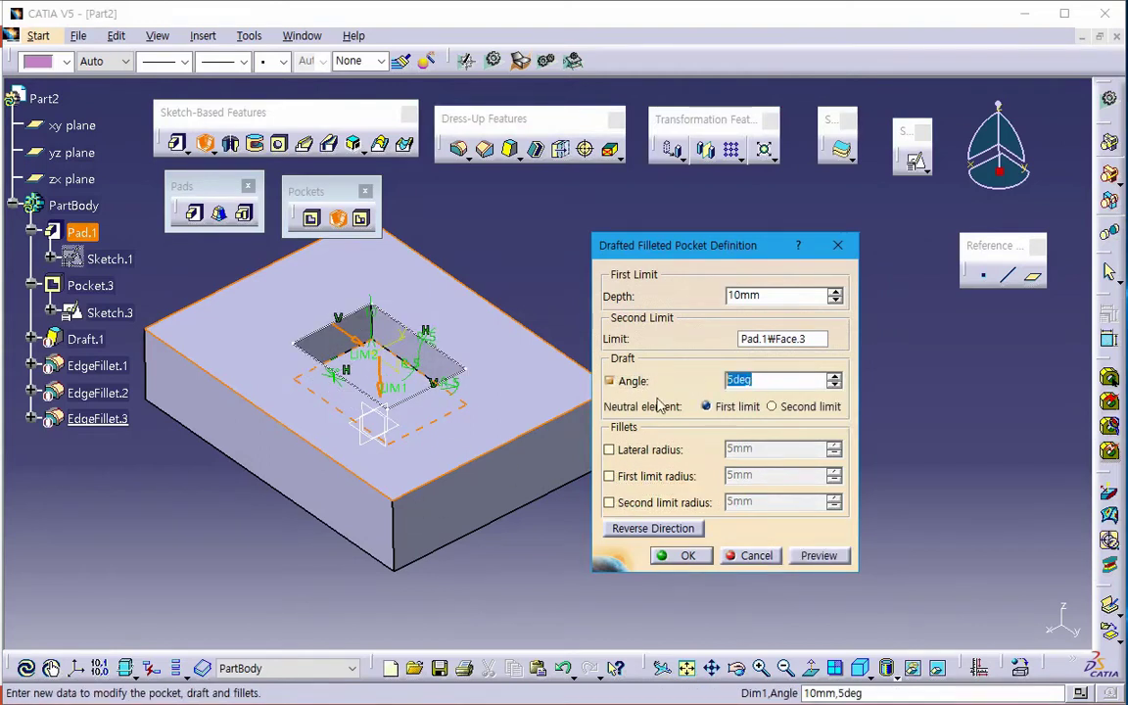
{"action": "left_click", "coordinate": [815, 559]}
{"action": "middle_click_drag", "start_coordinate": [556, 435], "coordinate": [555, 396]}
{"action": "middle_click_drag", "start_coordinate": [406, 421], "coordinate": [486, 433]}
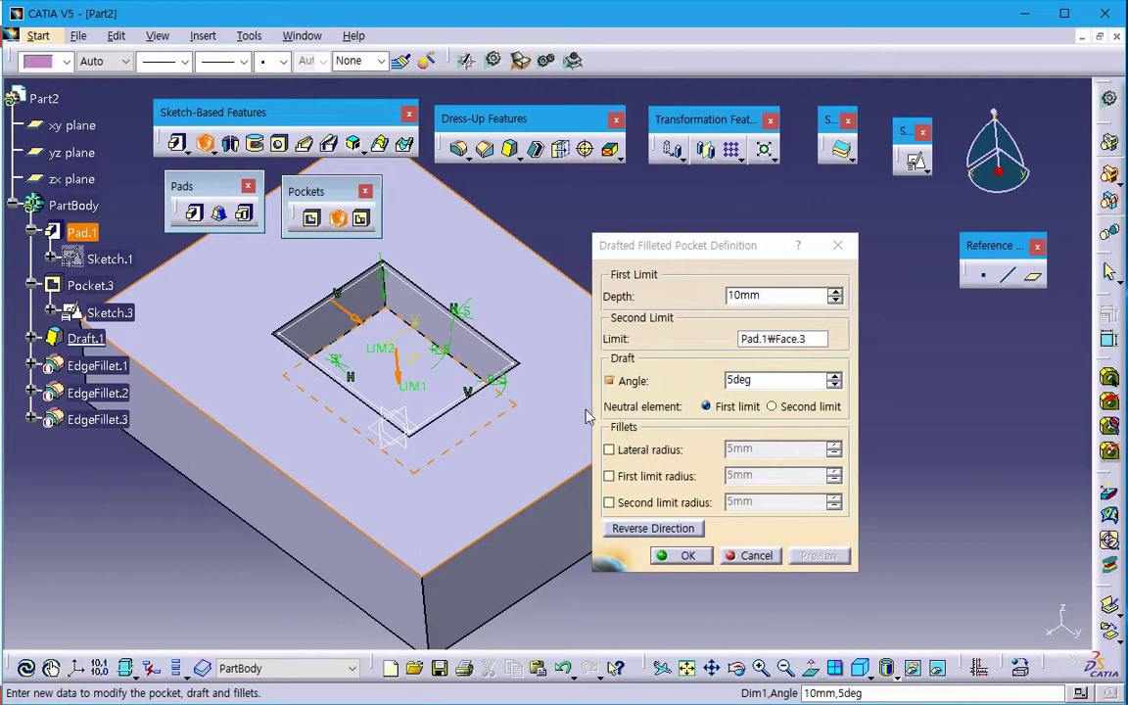
- Set the draft's neutral element to Second limit and its angle to 10 deg, previewing the result
{"action": "left_click", "coordinate": [772, 406]}
{"action": "left_click", "coordinate": [809, 554]}
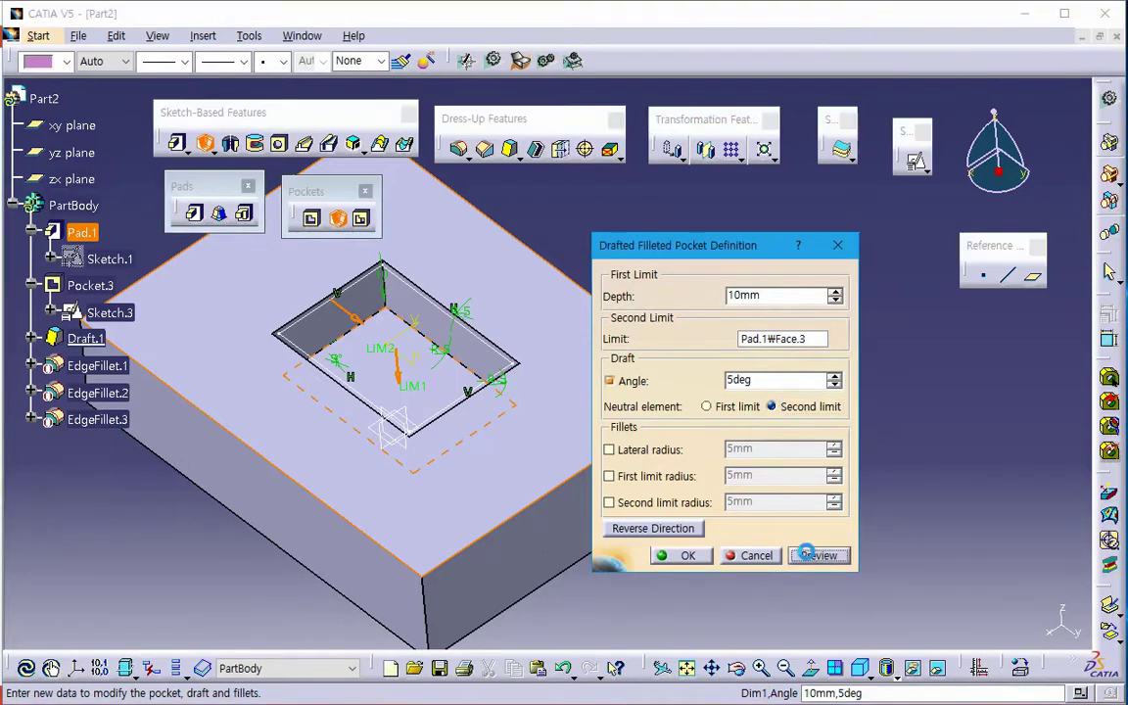
{"action": "type", "text": "10"}
{"action": "key", "text": "Return"}
{"action": "left_click", "coordinate": [803, 555]}
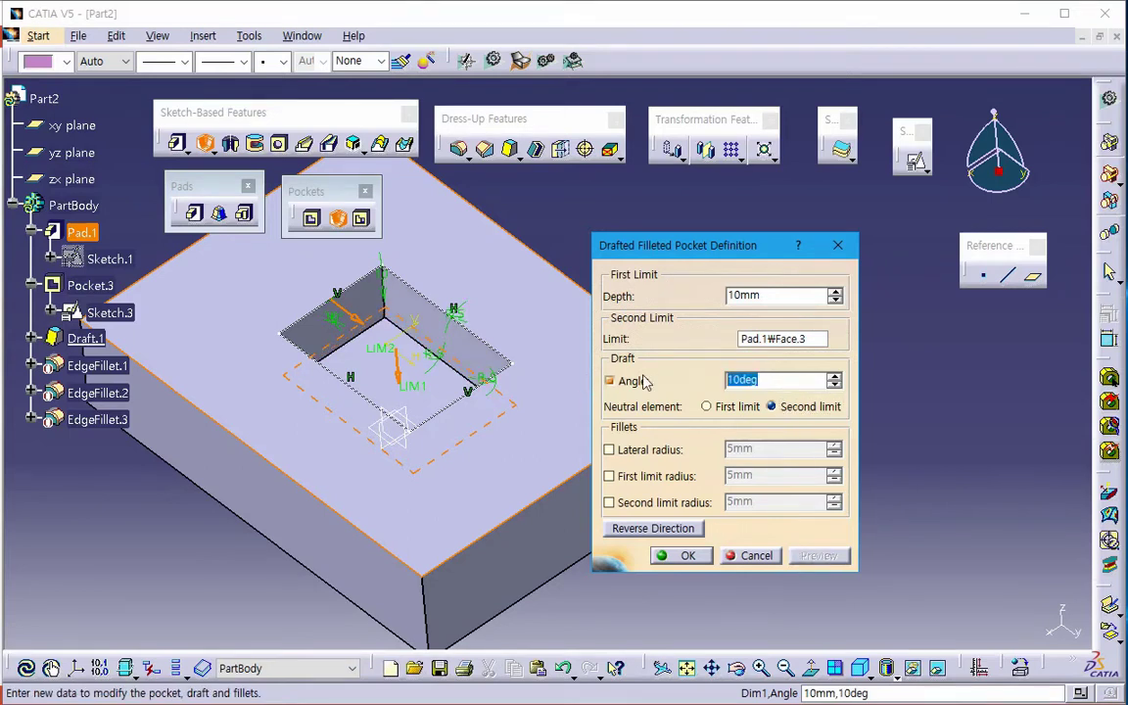
- Set the pocket's draft angle to -10 deg, preview it and inspect the undercut walls
{"action": "type", "text": "-10"}
{"action": "key", "text": "Return"}
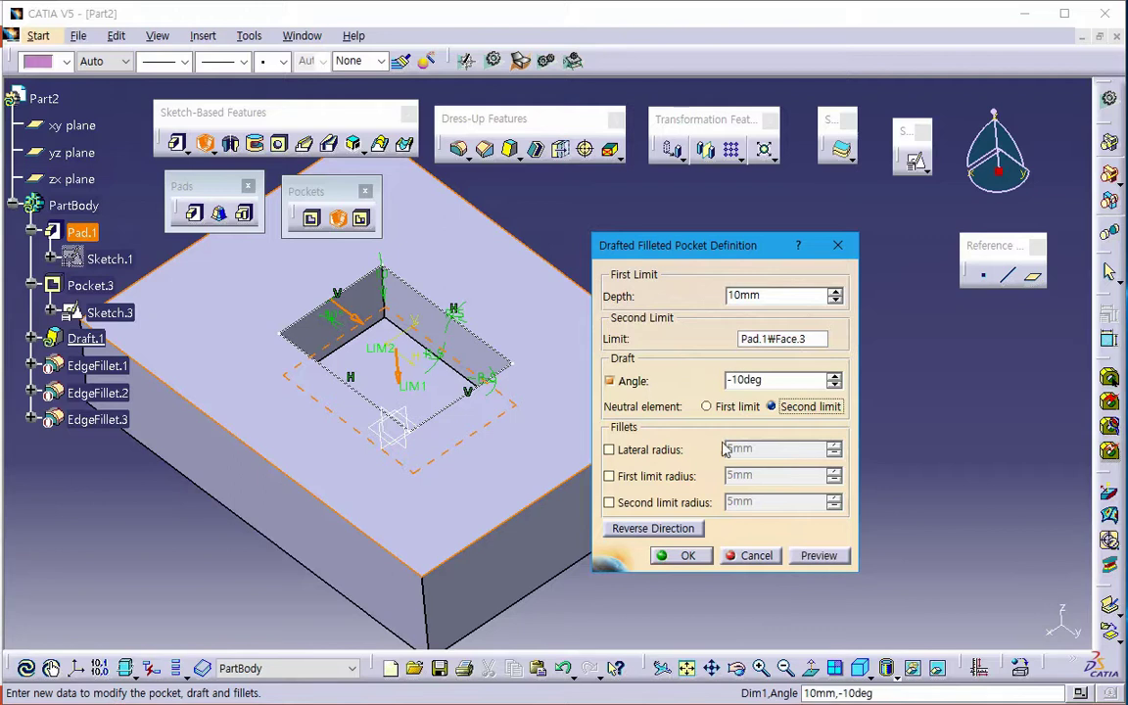
{"action": "left_click", "coordinate": [803, 556]}
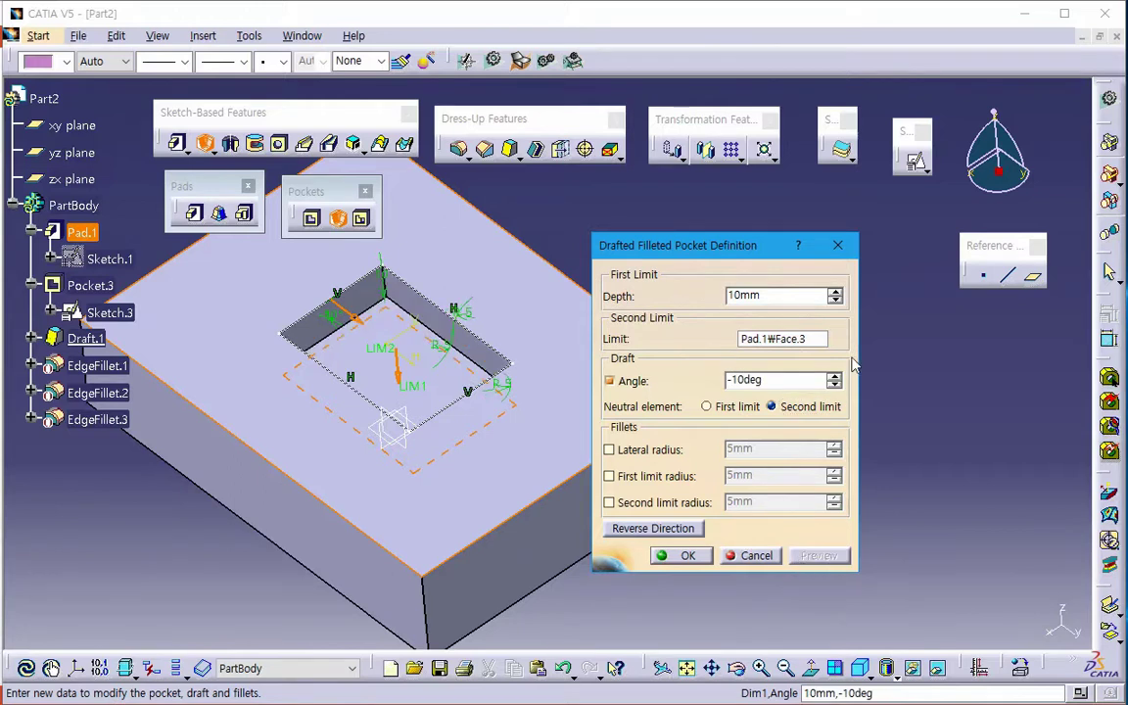
{"action": "middle_click_drag", "start_coordinate": [521, 450], "coordinate": [335, 306]}
{"action": "middle_click_drag", "start_coordinate": [463, 383], "coordinate": [529, 421]}
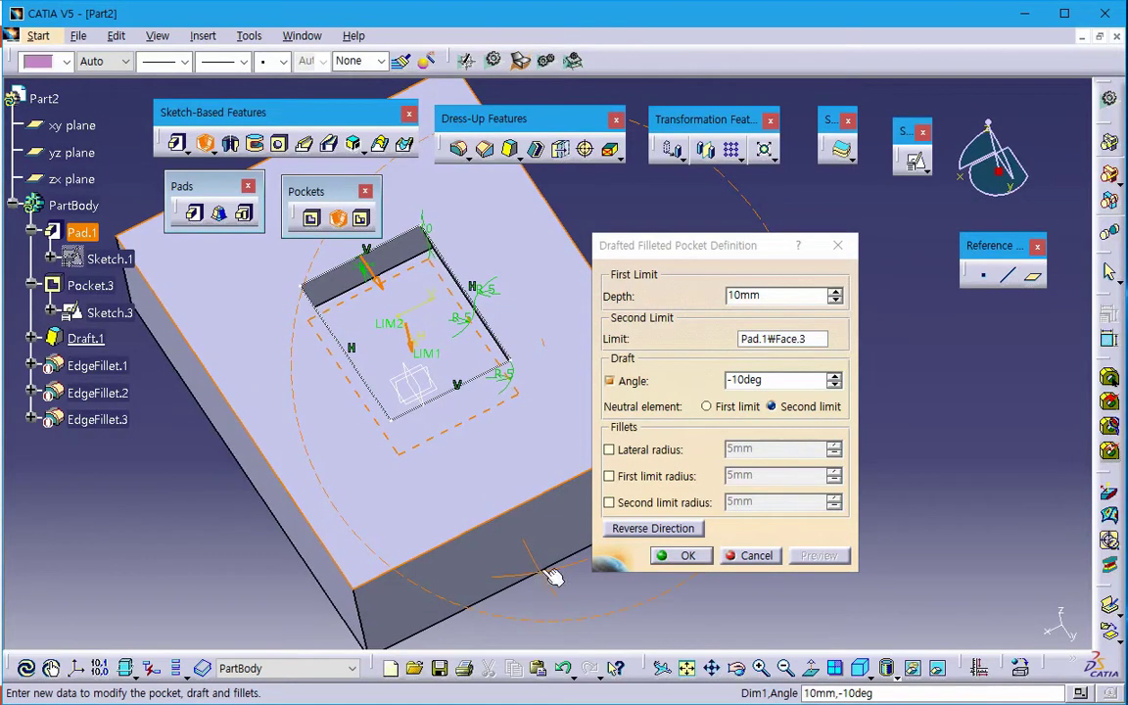
- Set the draft angle back to 10 deg and preview the pocket
{"action": "left_click", "coordinate": [764, 380]}
{"action": "type", "text": "10"}
{"action": "key", "text": "Tab"}
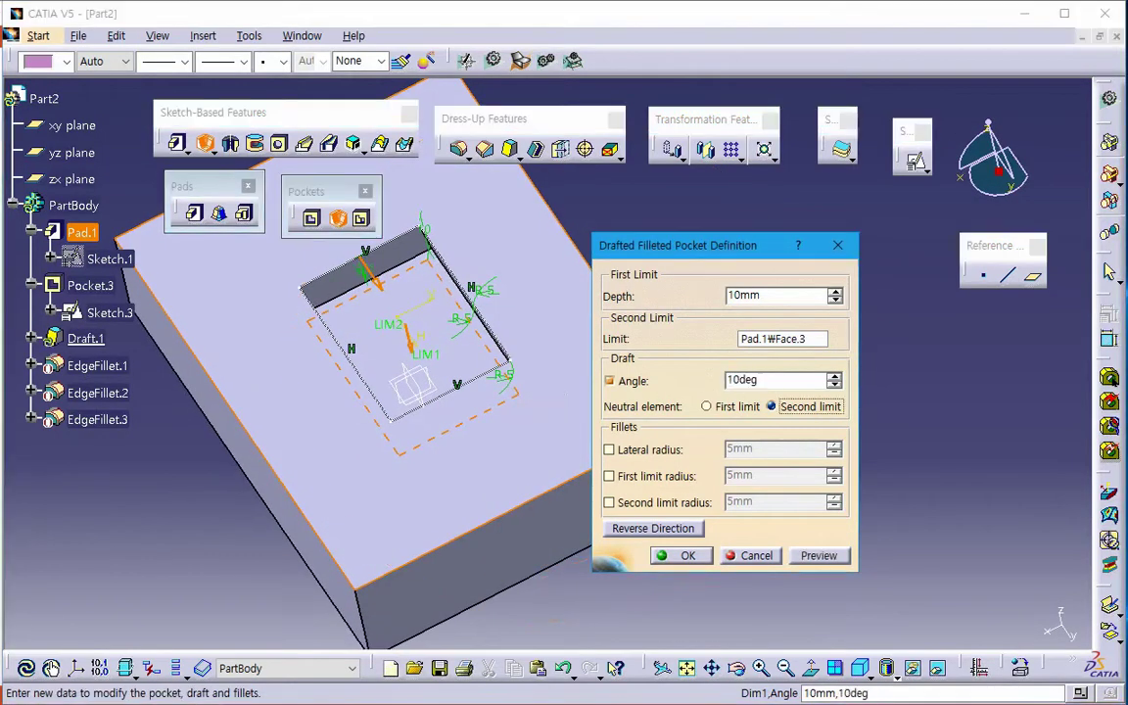
{"action": "left_click", "coordinate": [833, 554]}
- Enable the lateral radius fillet with a 2 mm radius and preview the pocket's rounded vertical corners
{"action": "left_click", "coordinate": [609, 449]}
{"action": "key", "text": "Tab"}
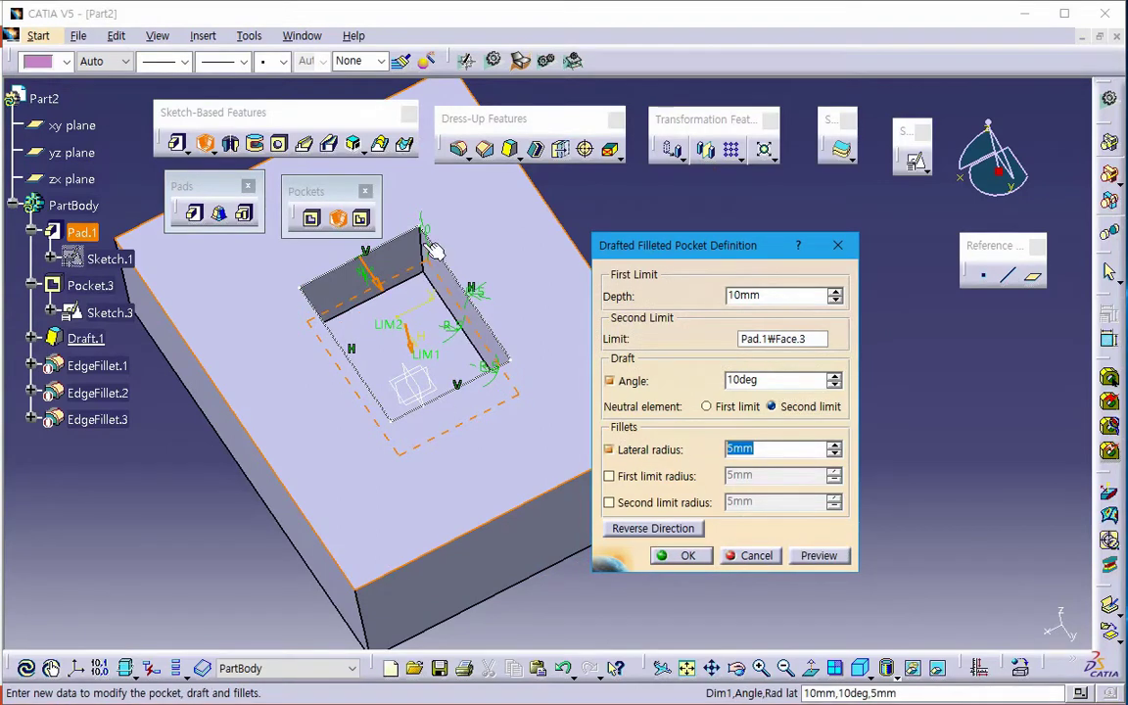
{"action": "type", "text": "2"}
{"action": "left_click", "coordinate": [817, 555]}
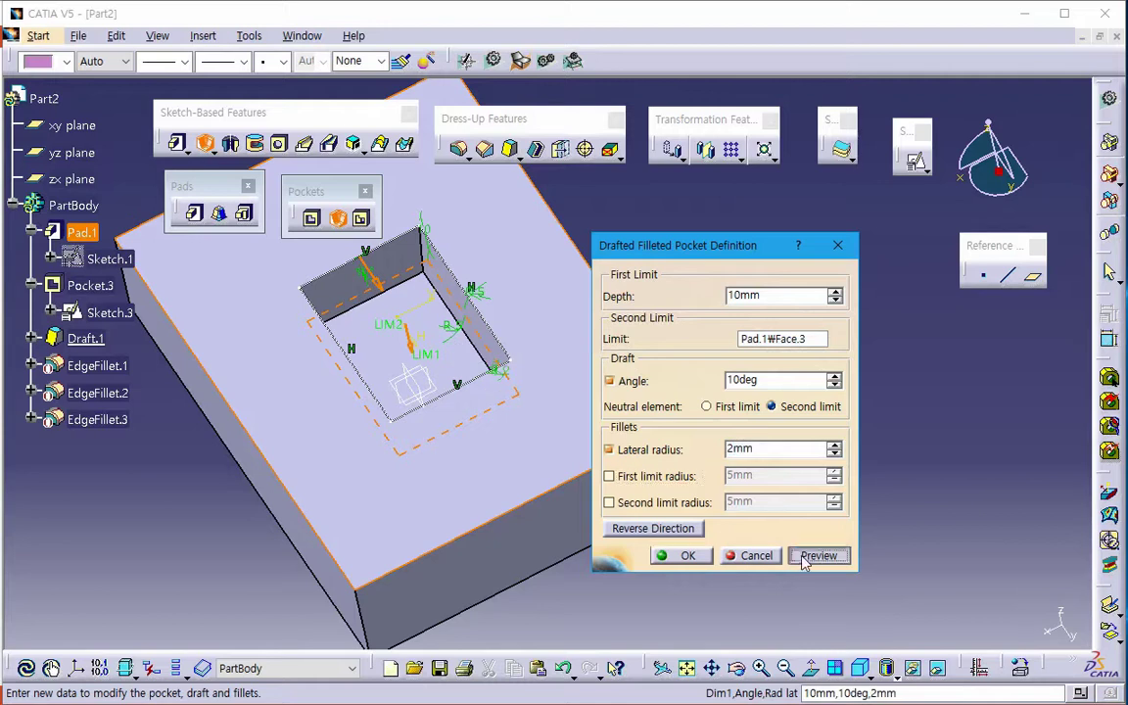
- Enable the first limit radius fillet with a 1 mm radius and preview the pocket's rounded floor edges
{"action": "left_click", "coordinate": [676, 477]}
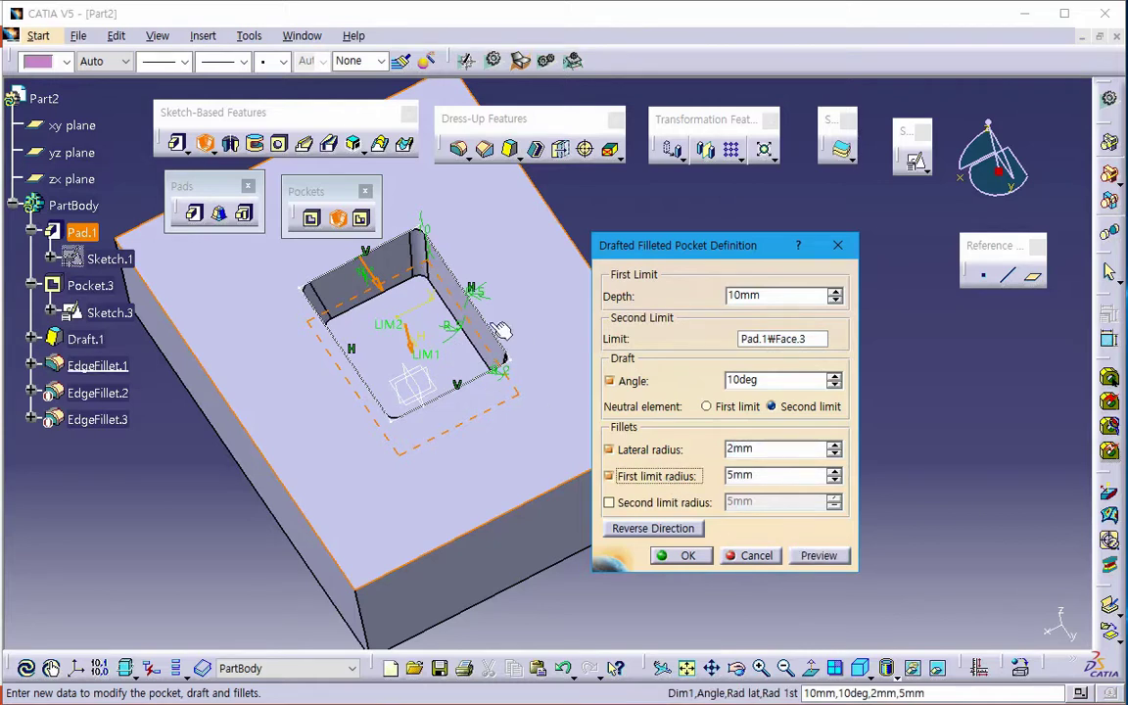
{"action": "double_click", "coordinate": [767, 475]}
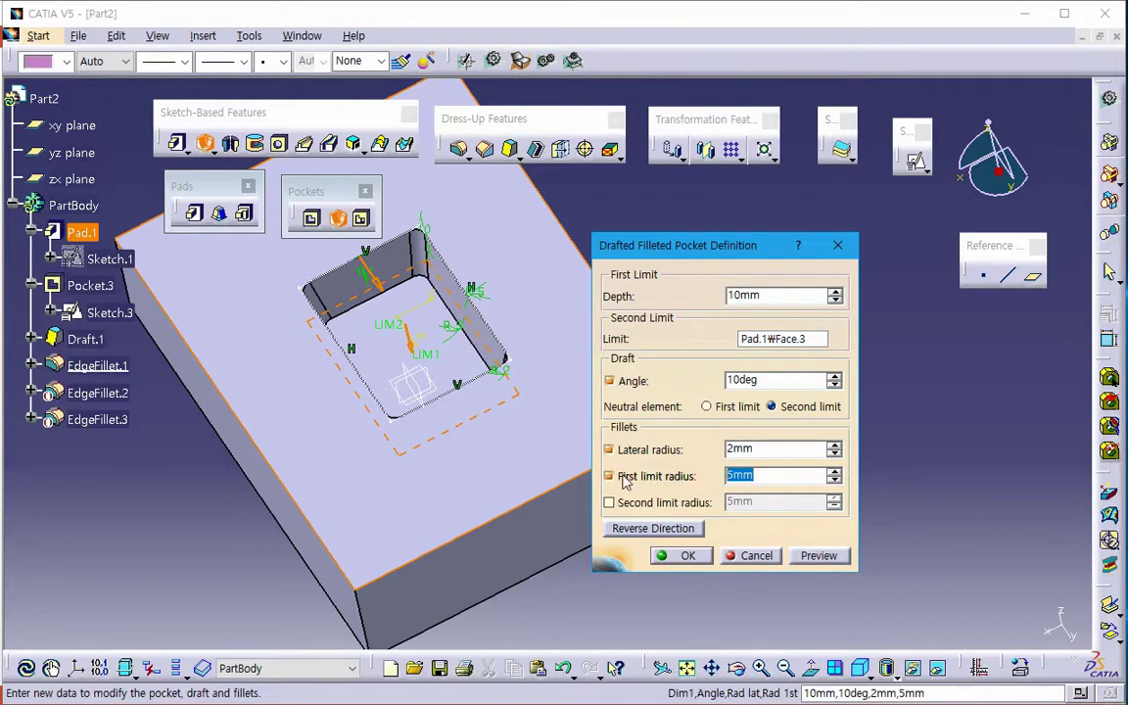
{"action": "type", "text": "1"}
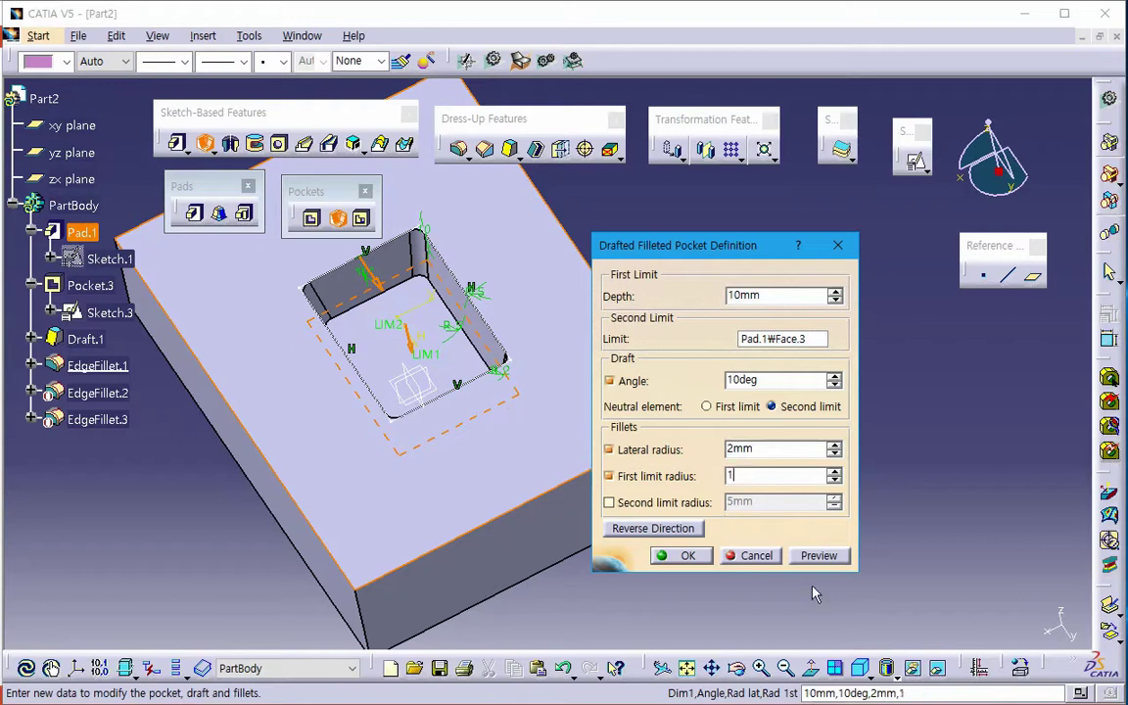
{"action": "left_click", "coordinate": [819, 555]}
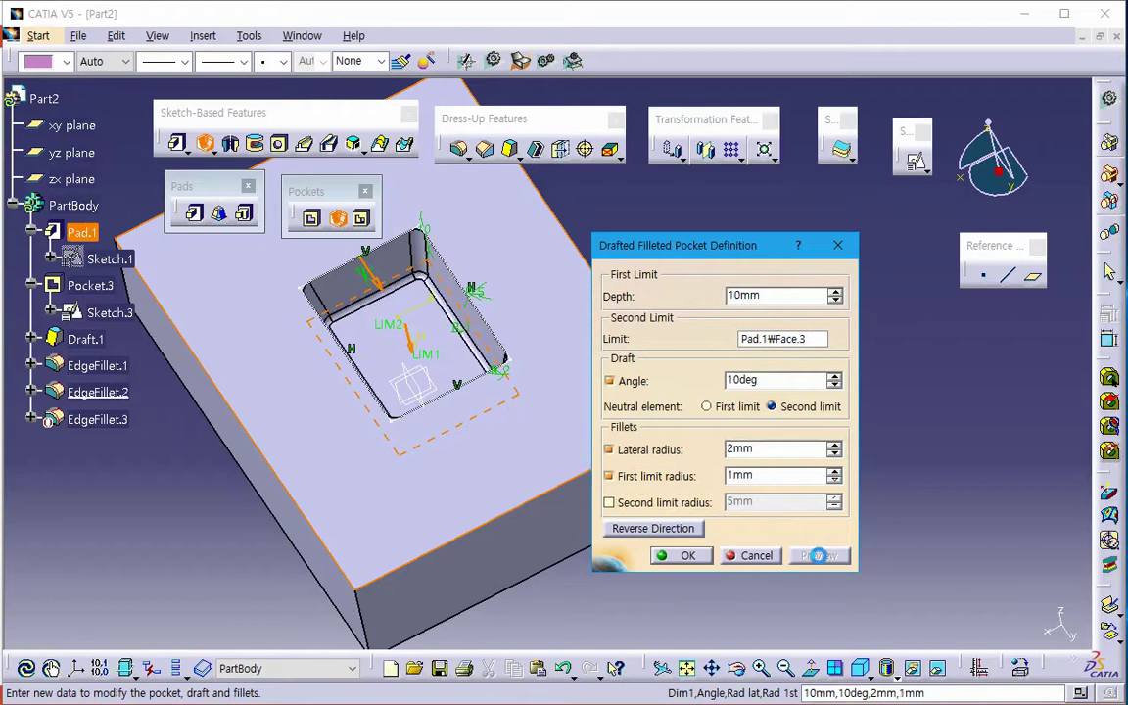
- Enable the second limit radius fillet with a 2 mm radius, preview it and create the drafted filleted pocket
{"action": "left_click", "coordinate": [678, 503]}
{"action": "double_click", "coordinate": [768, 501]}
{"action": "type", "text": "2"}
{"action": "key", "text": "Tab"}
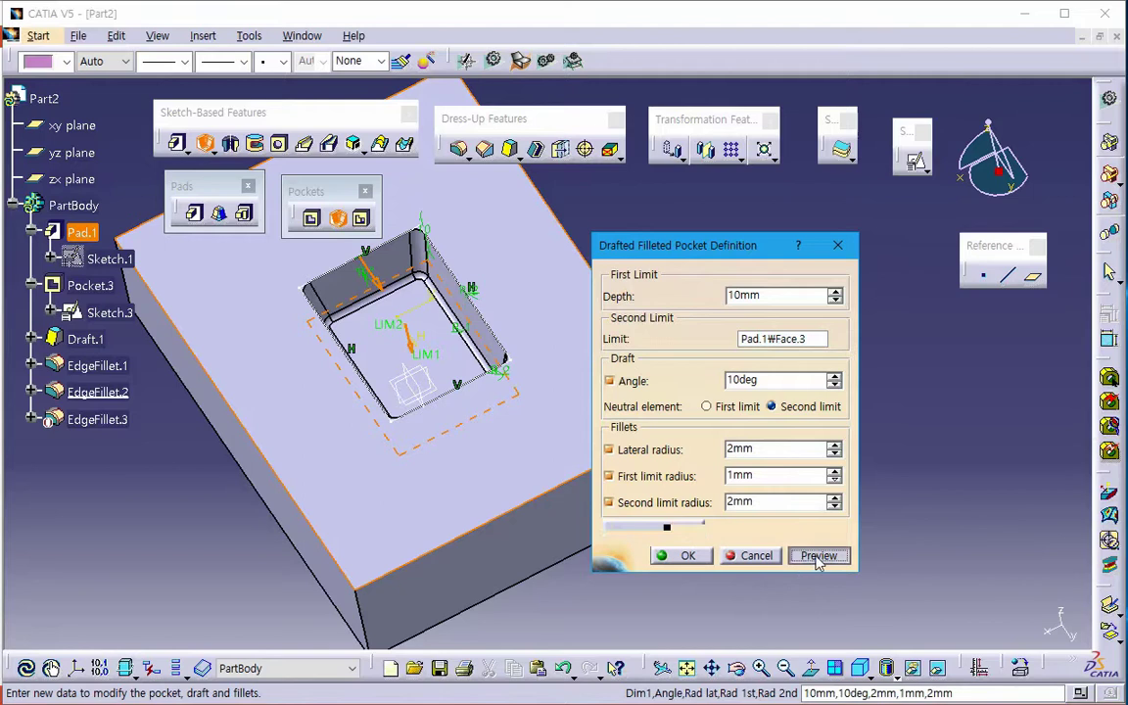
{"action": "left_click", "coordinate": [819, 557]}
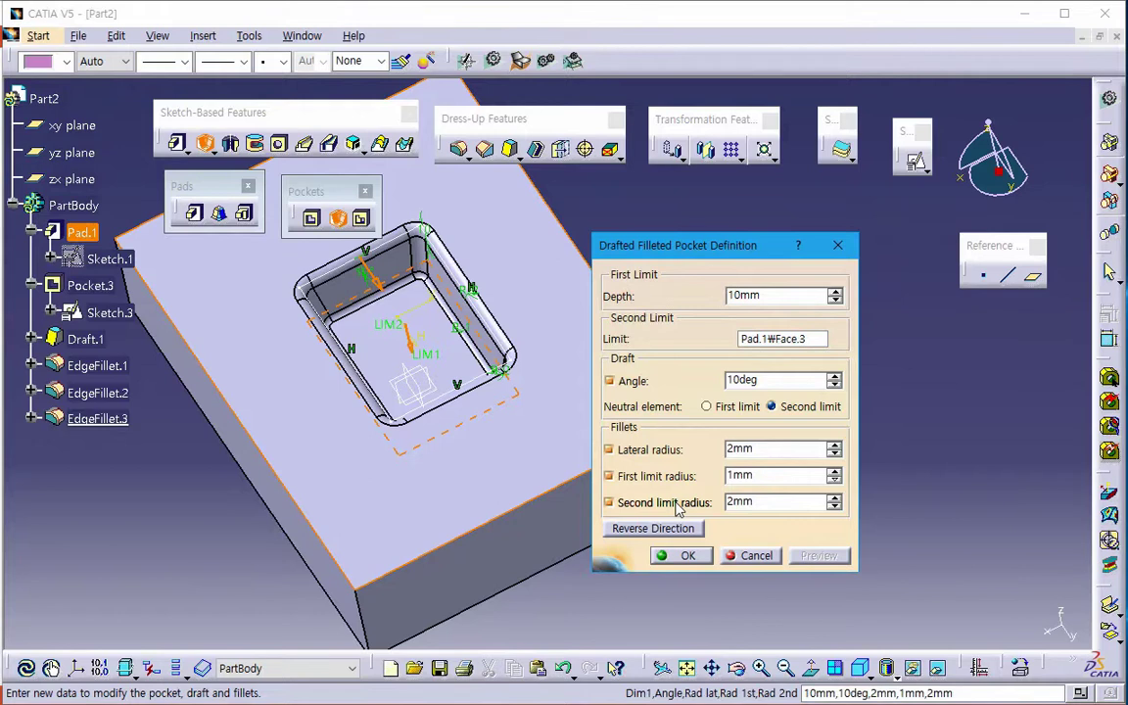
{"action": "left_click", "coordinate": [681, 552]}
{"action": "middle_click_drag", "start_coordinate": [667, 547], "coordinate": [587, 534]}
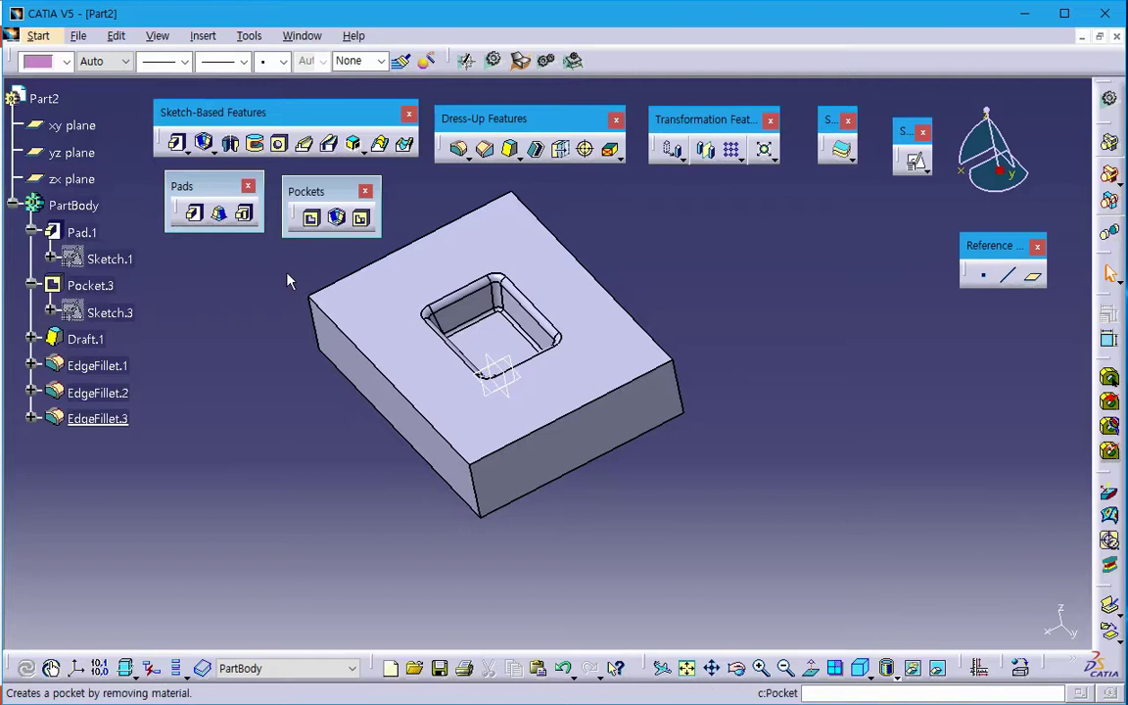
{"action": "middle_click_drag", "start_coordinate": [287, 284], "coordinate": [327, 327]}
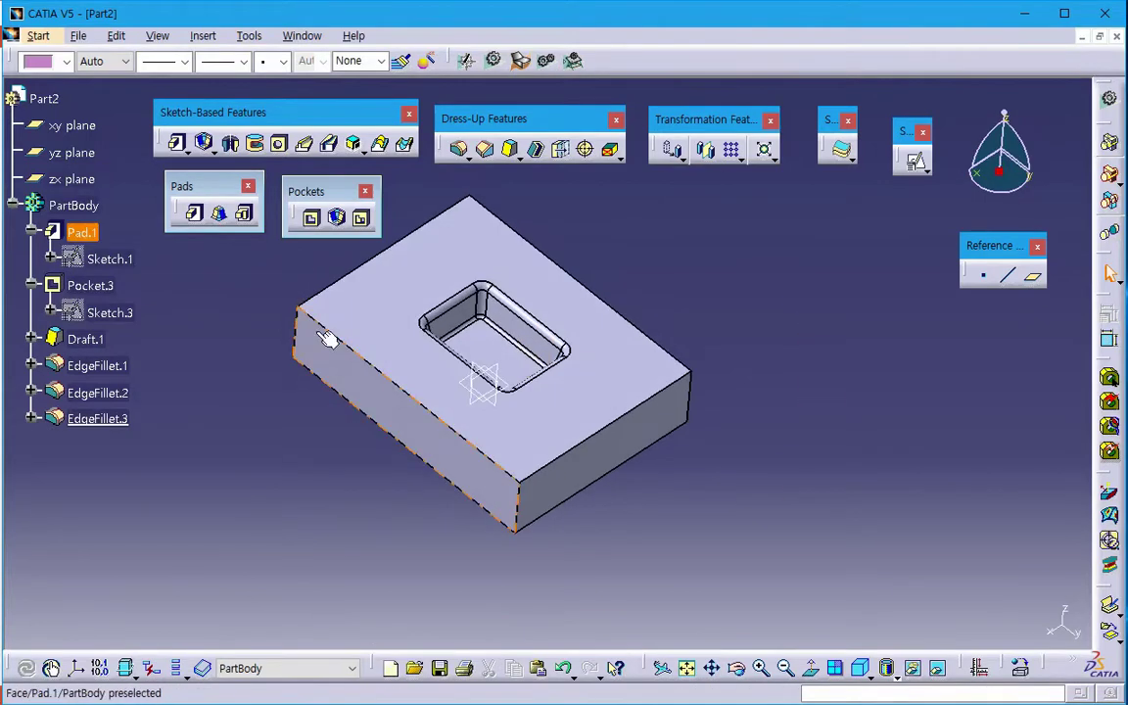
- Close the floating Pockets and Pads toolbars and switch to PowerPoint to review the Pocket lecture slide
{"action": "left_click", "coordinate": [366, 191]}
{"action": "left_click", "coordinate": [248, 187]}
{"action": "key", "text": "alt+Tab"}
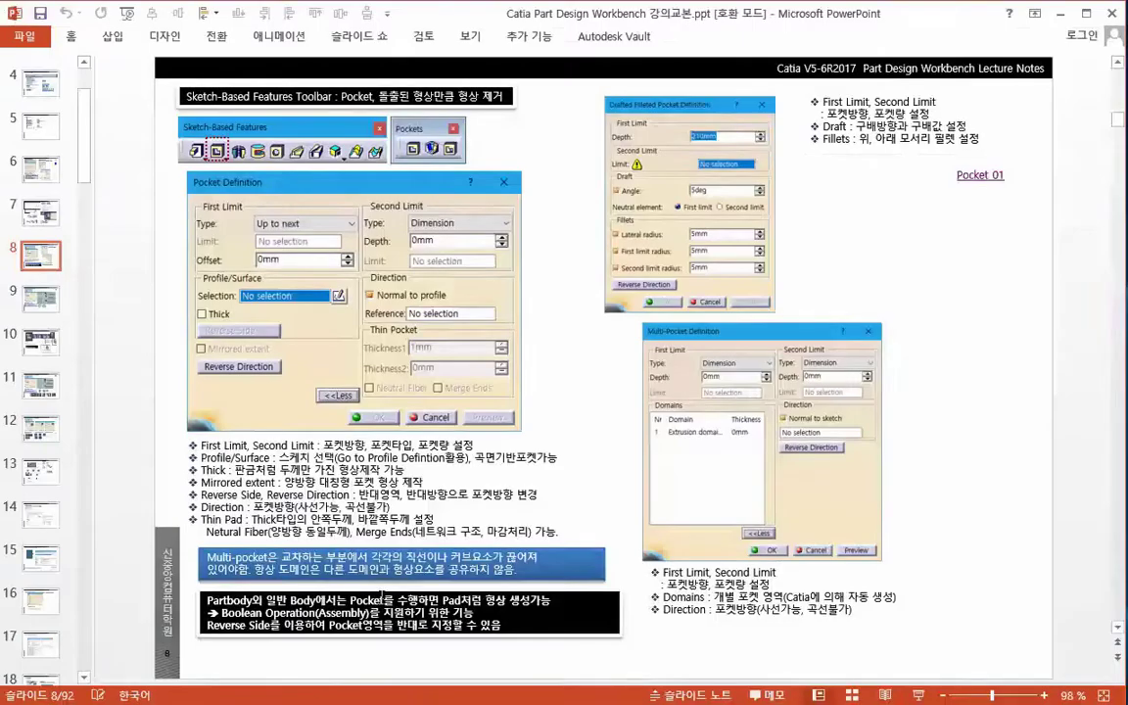
{"action": "left_click", "coordinate": [387, 594]}
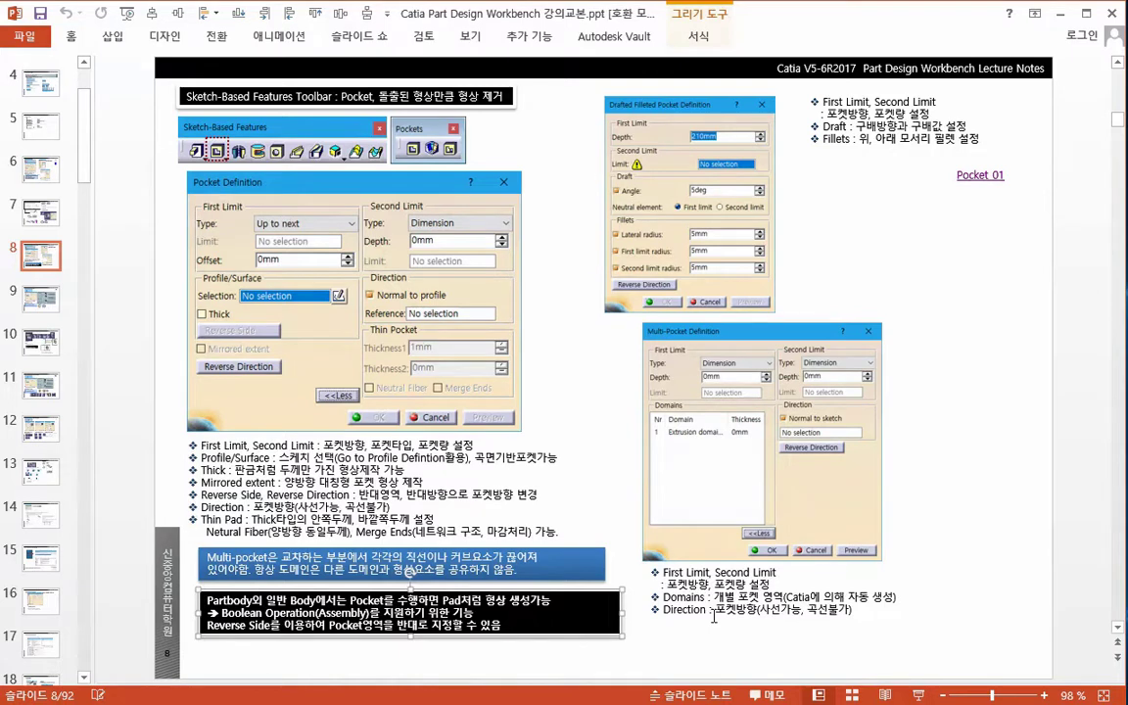
{"action": "left_click", "coordinate": [894, 474]}
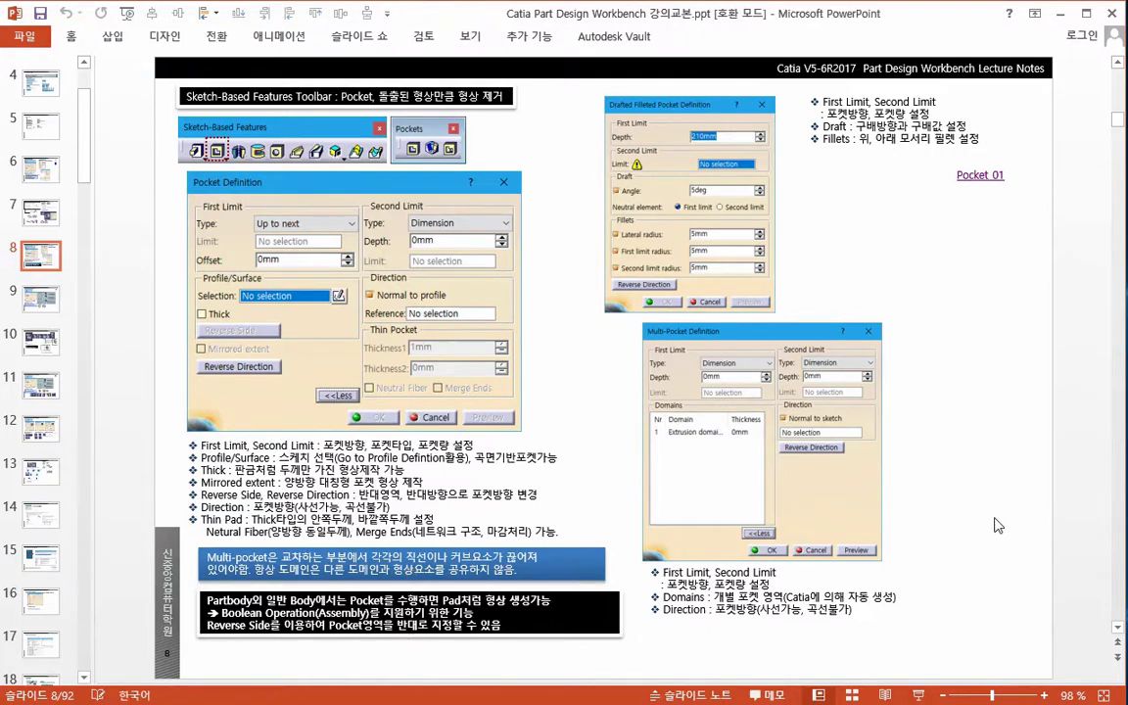